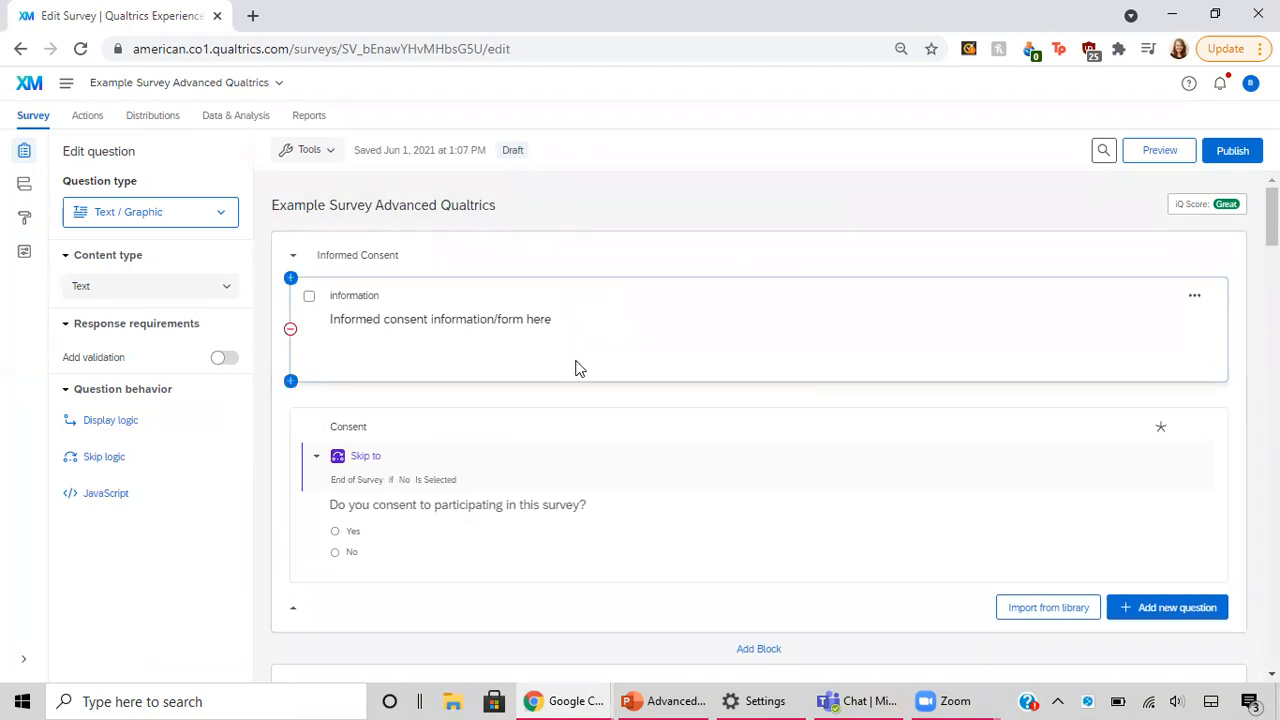
Step: Set the question type of the informed consent information item to Text / Graphic and open its text for editing
scroll(576, 366, "down", 2)
scroll(578, 368, "up", 2)
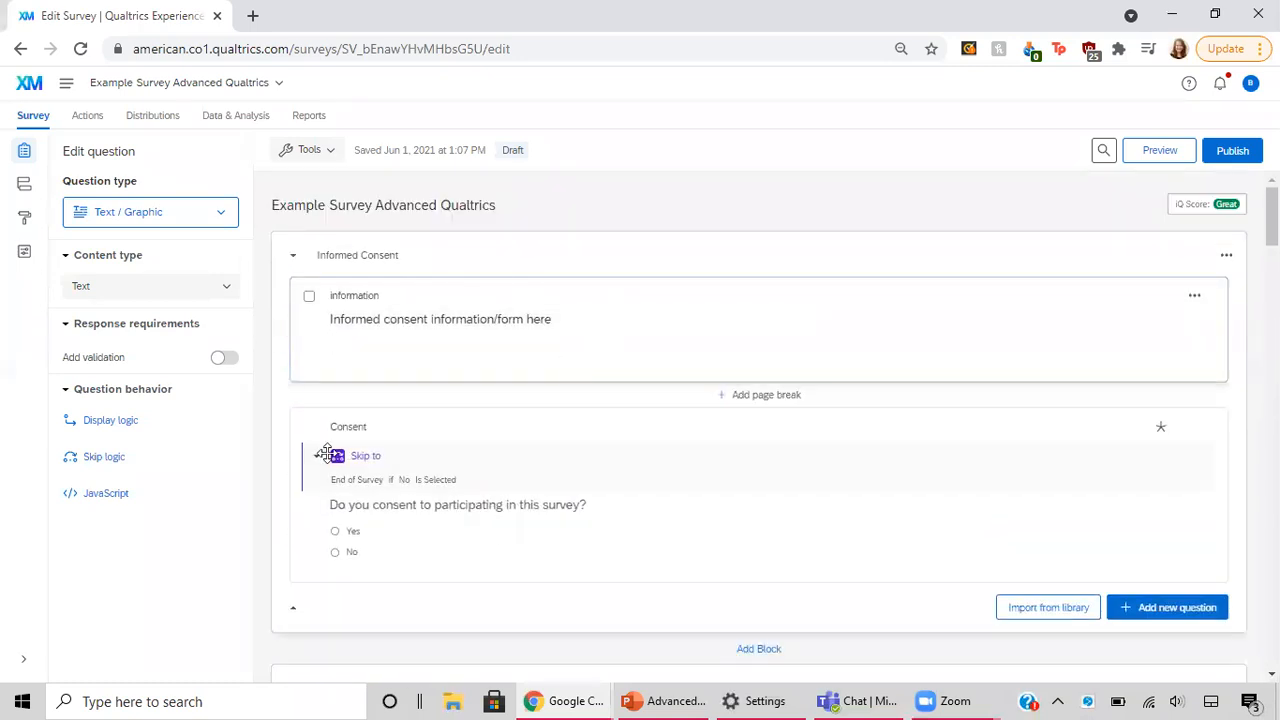
scroll(783, 487, "down", 4)
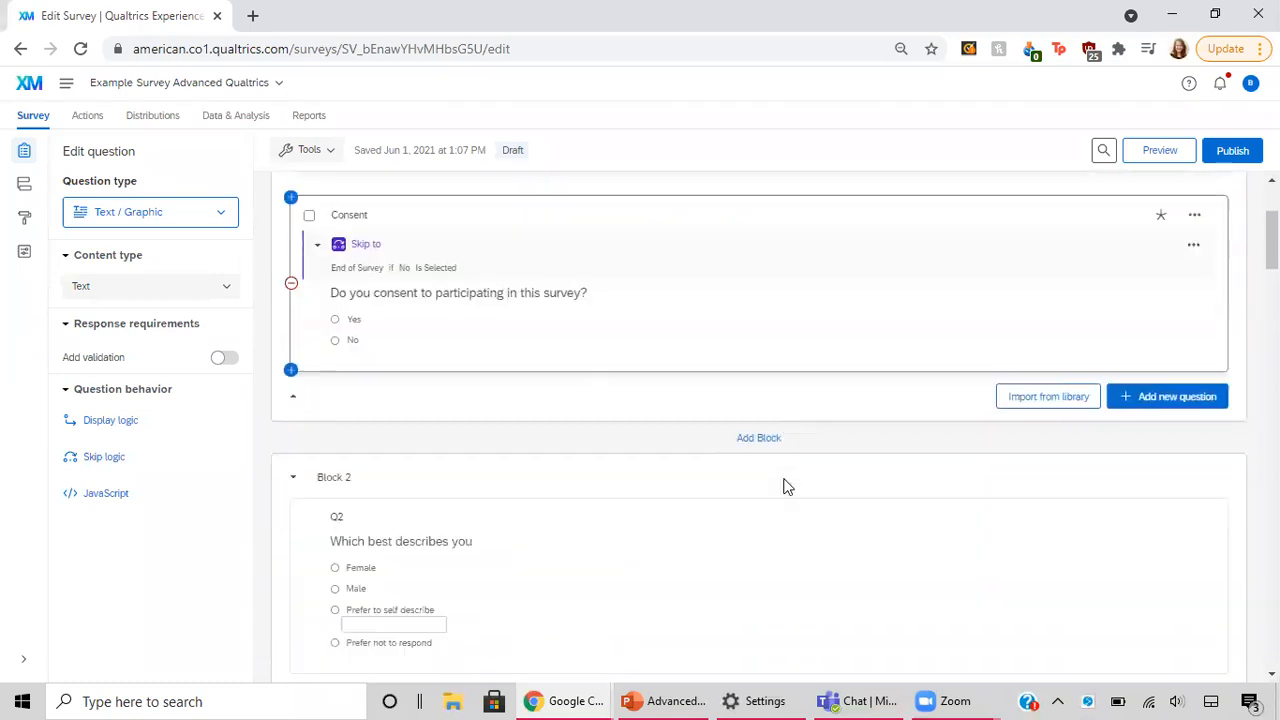
scroll(783, 487, "up", 4)
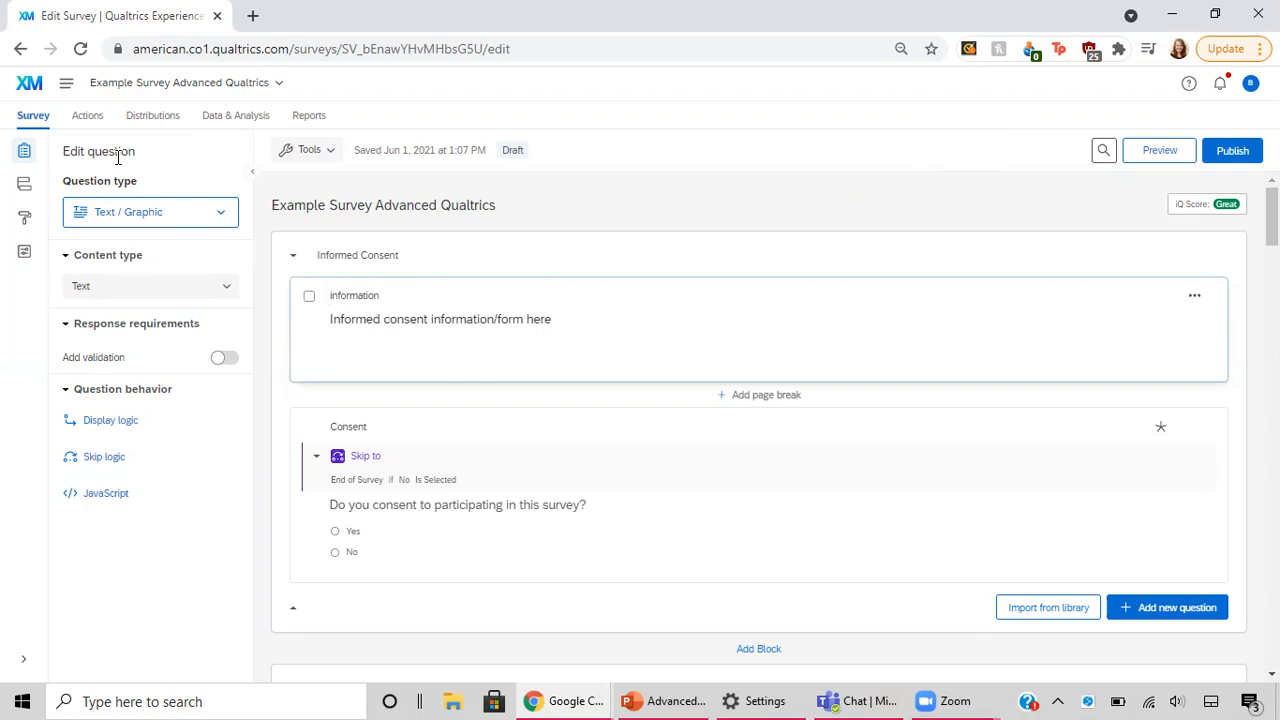
left_click(163, 220)
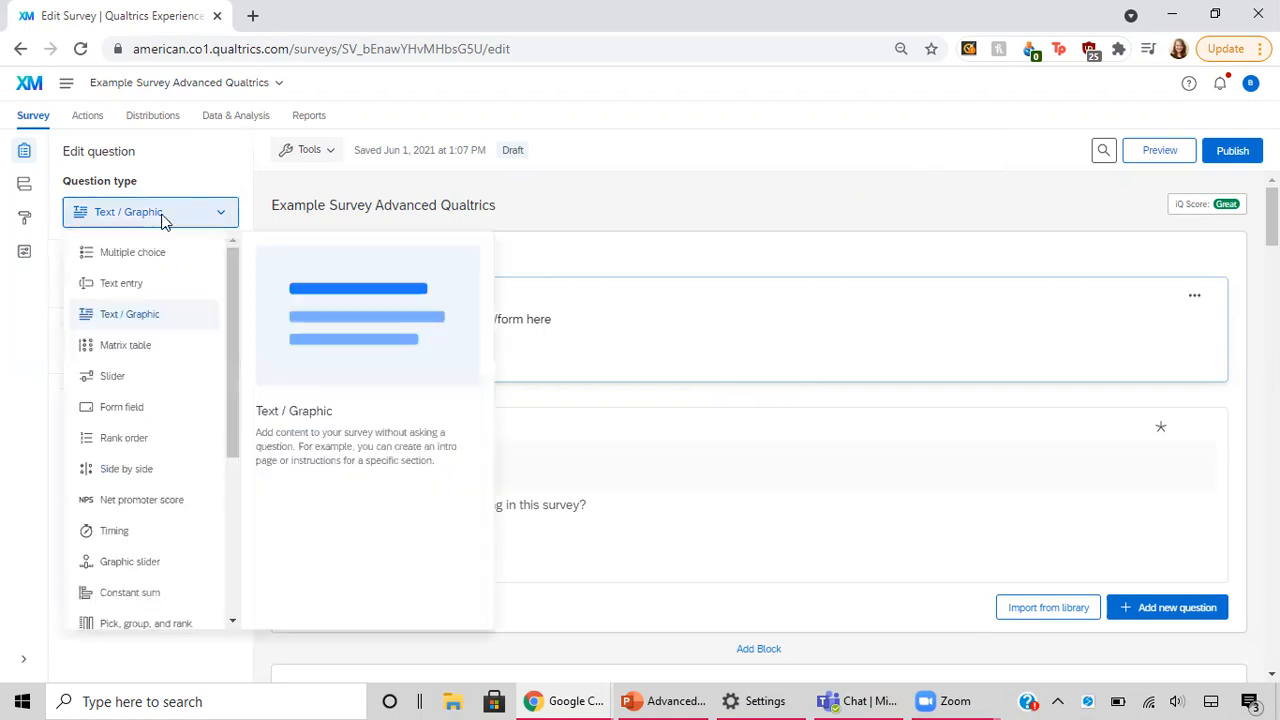
left_click(155, 318)
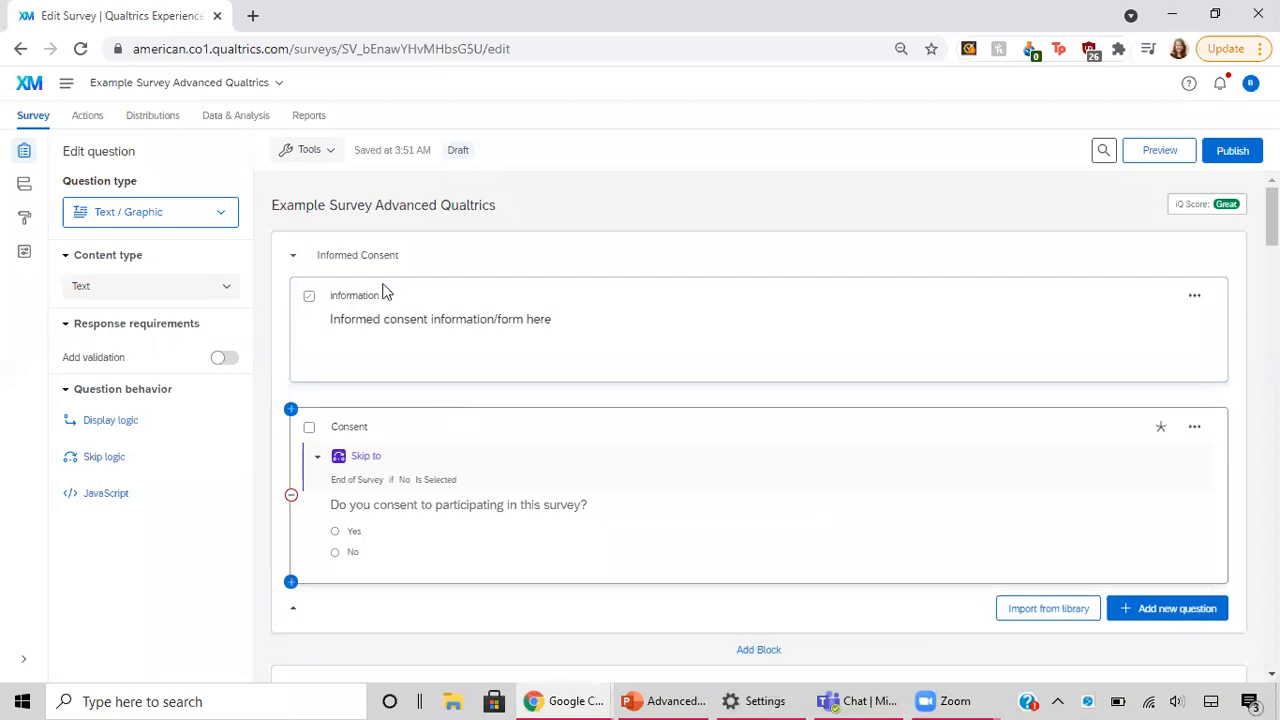
left_click(475, 325)
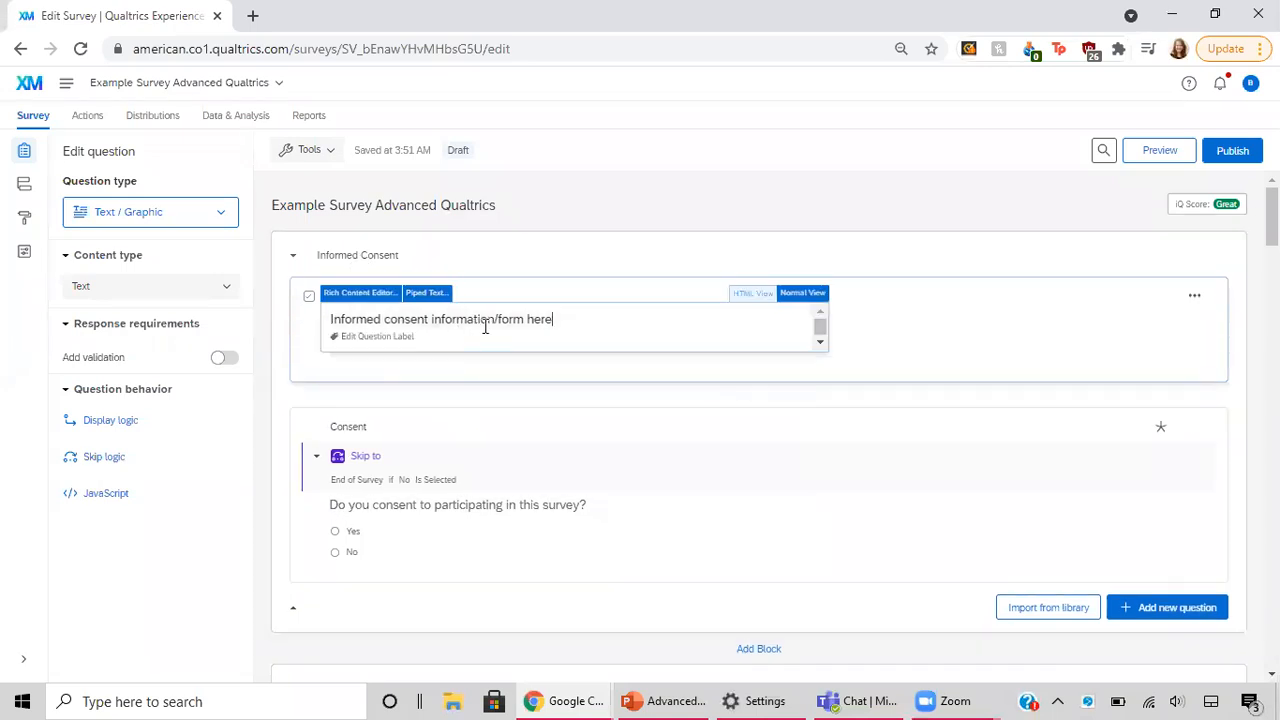
Step: Set the question "Do you consent to participating in this survey?" to the Multiple choice type
left_click(596, 453)
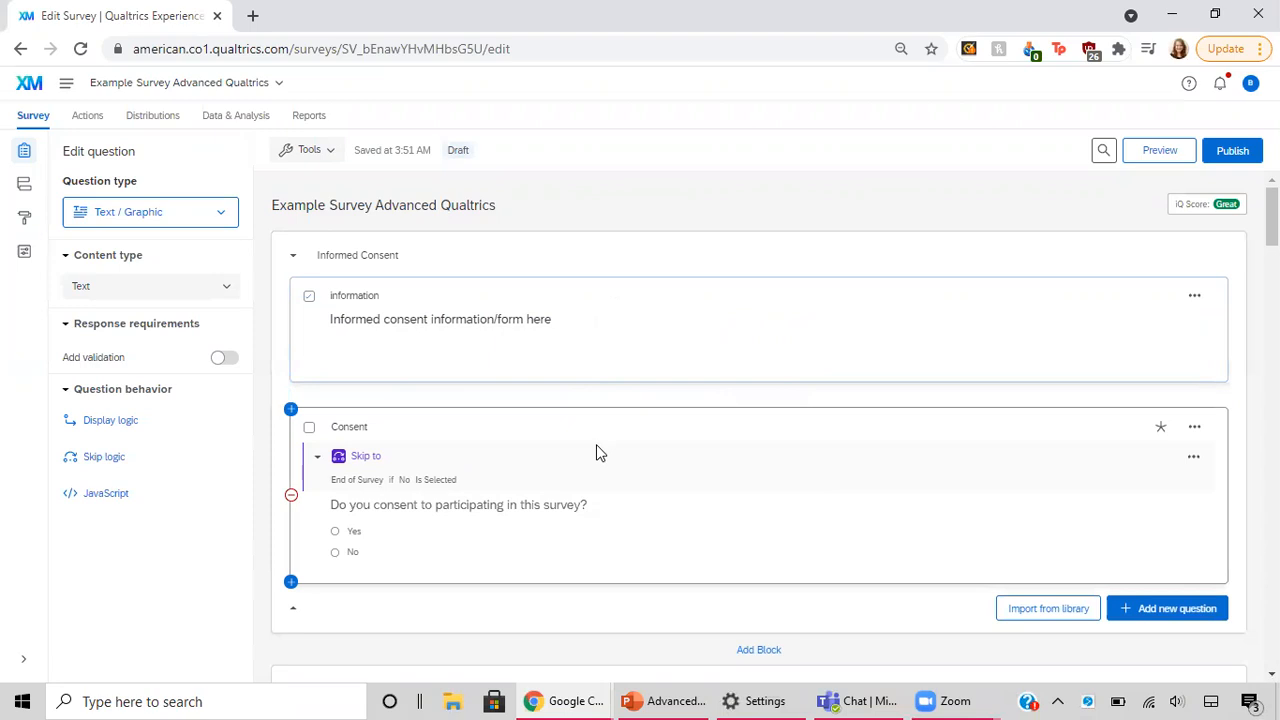
left_click(185, 218)
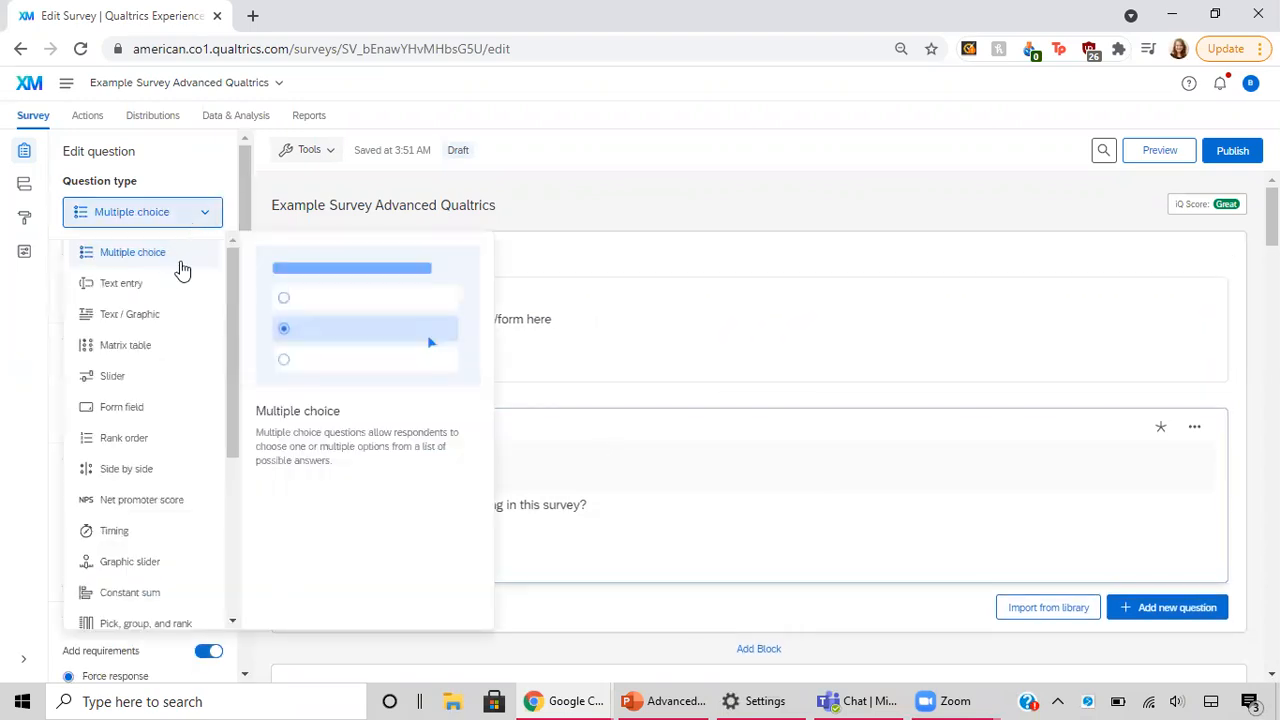
left_click(181, 258)
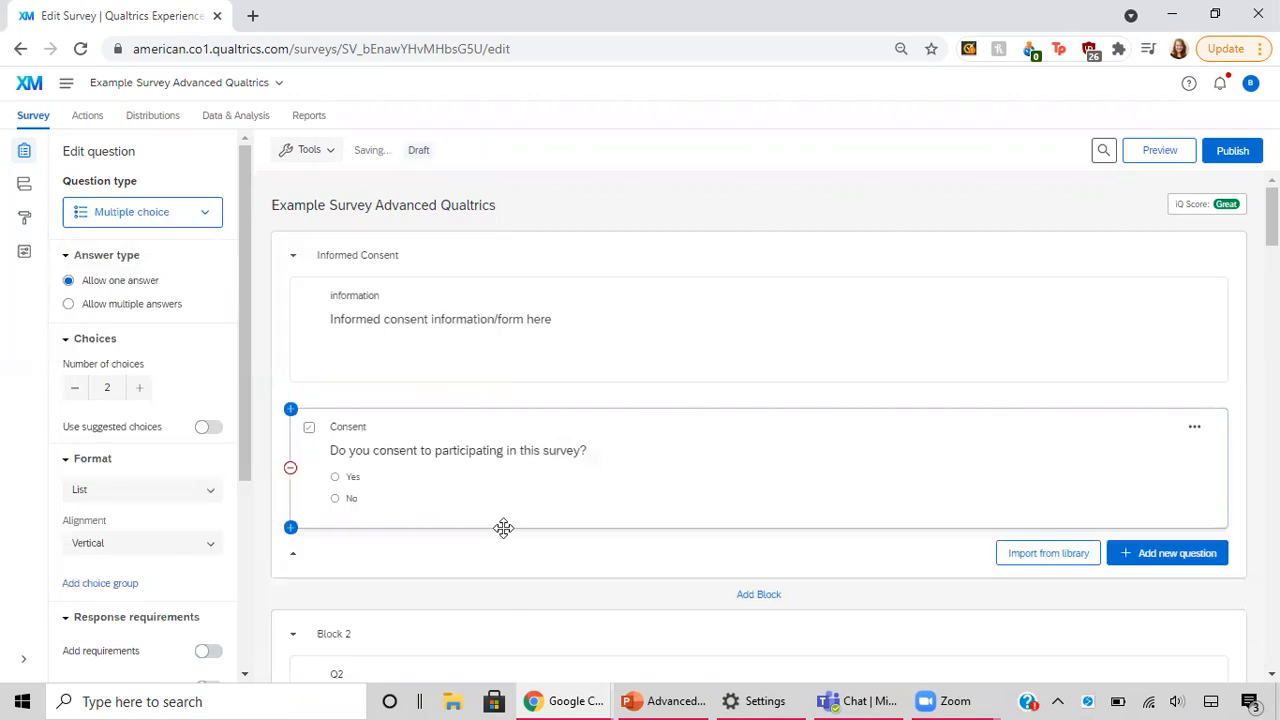
left_click(376, 452)
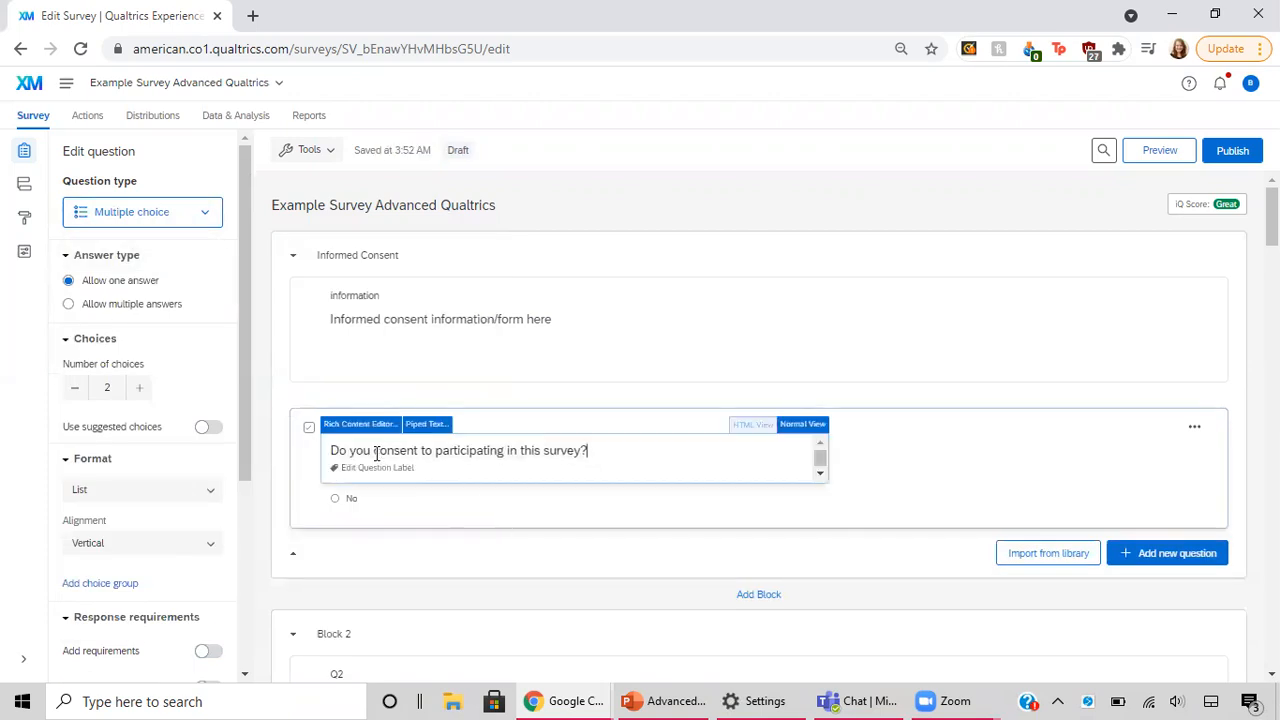
left_click(551, 506)
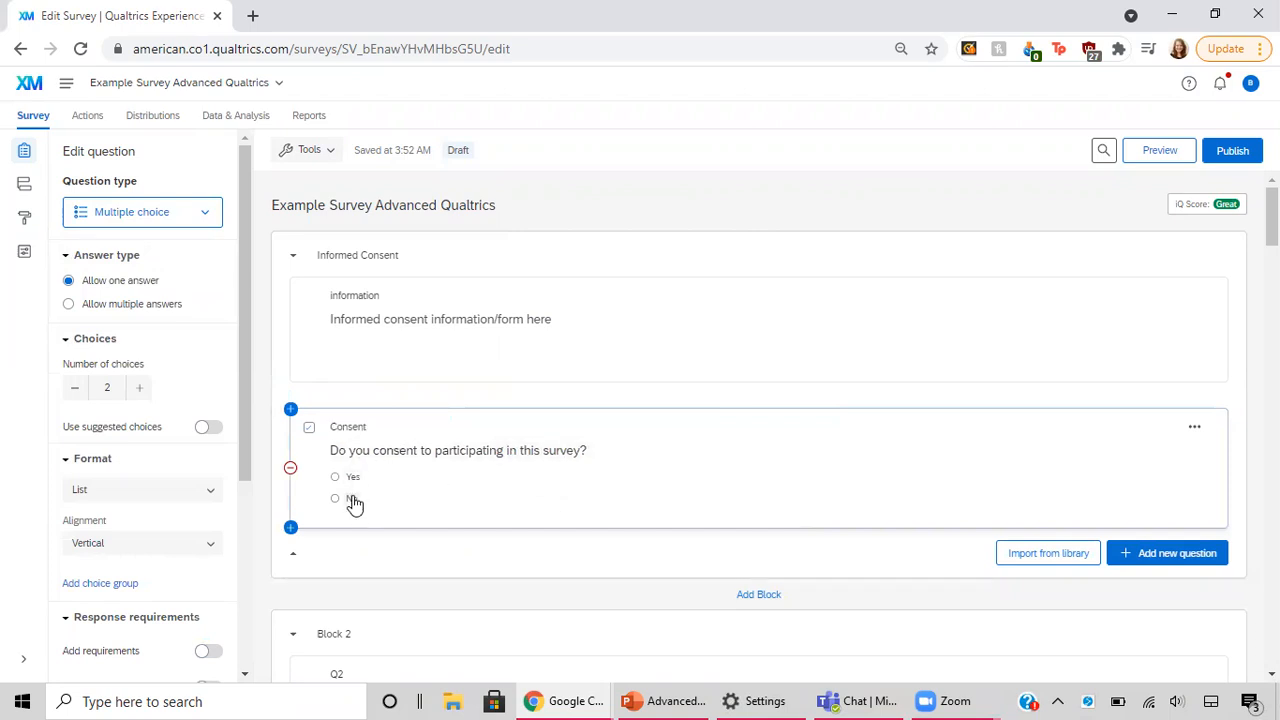
Step: Add a Force response requirement to the consent question
left_click(478, 464)
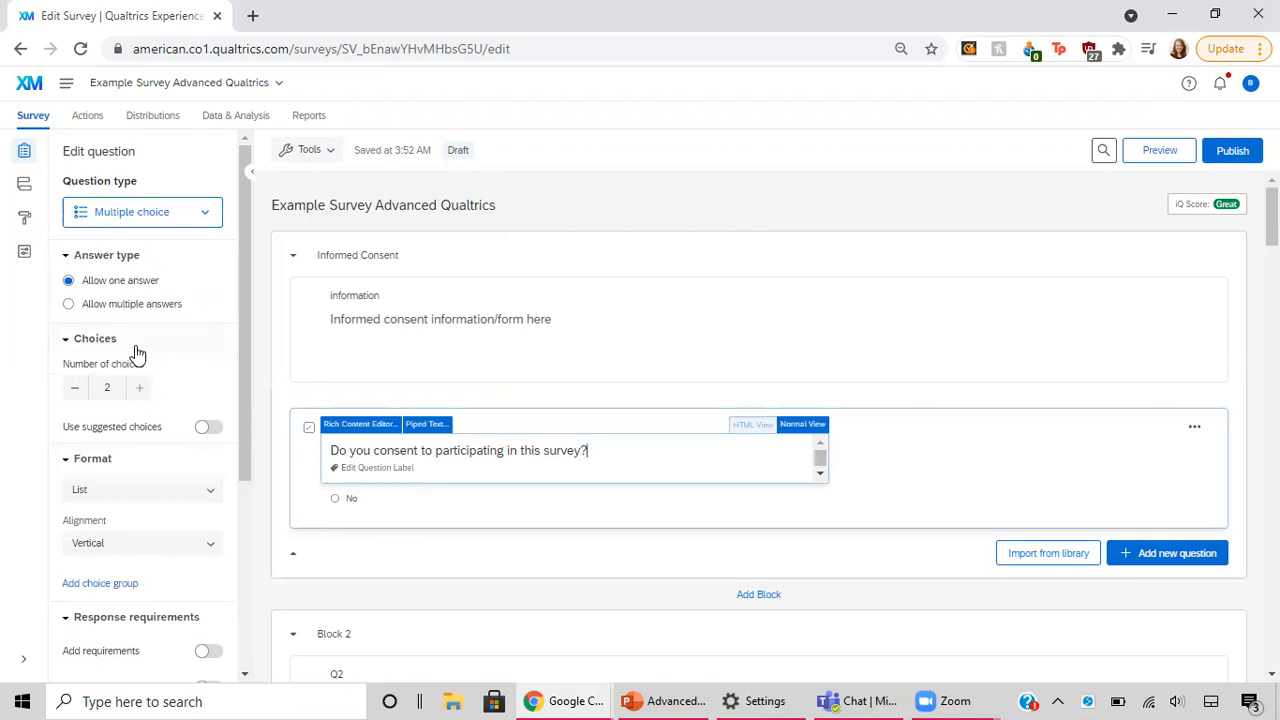
scroll(160, 583, "down", 2)
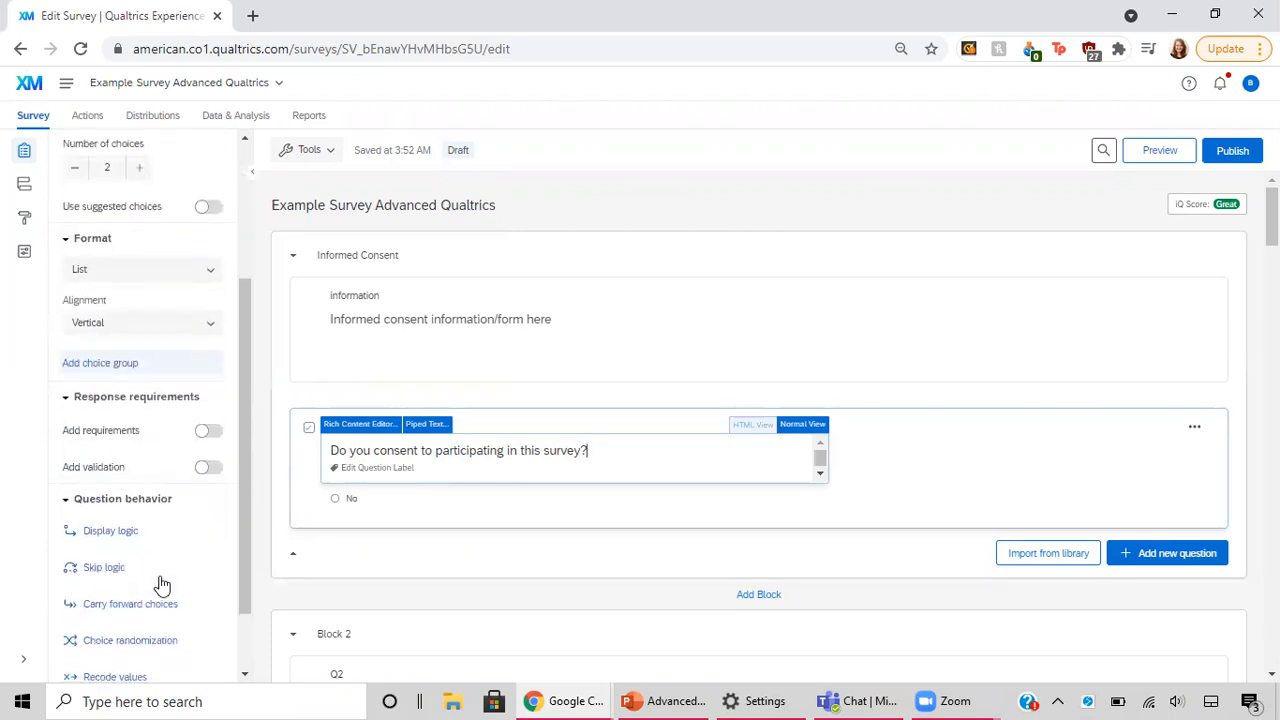
left_click(209, 432)
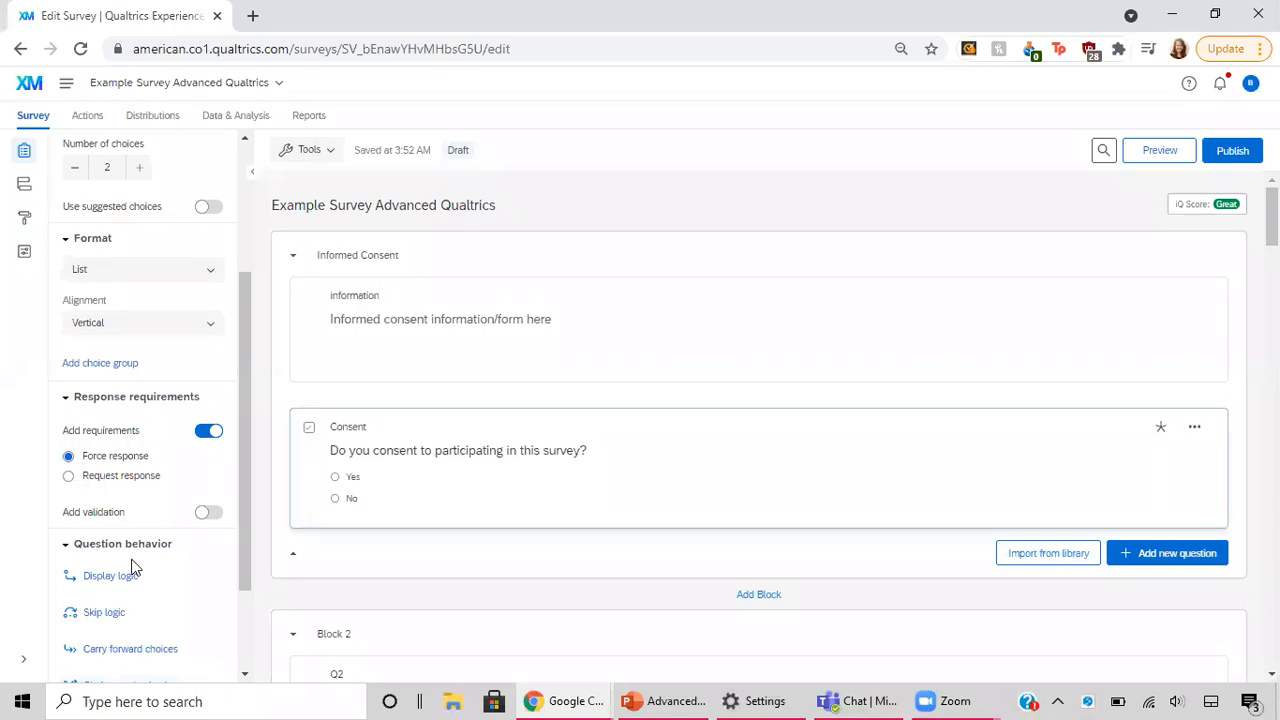
Step: Add skip logic to the consent question that goes to End of Survey if No is selected
scroll(133, 578, "down", 1)
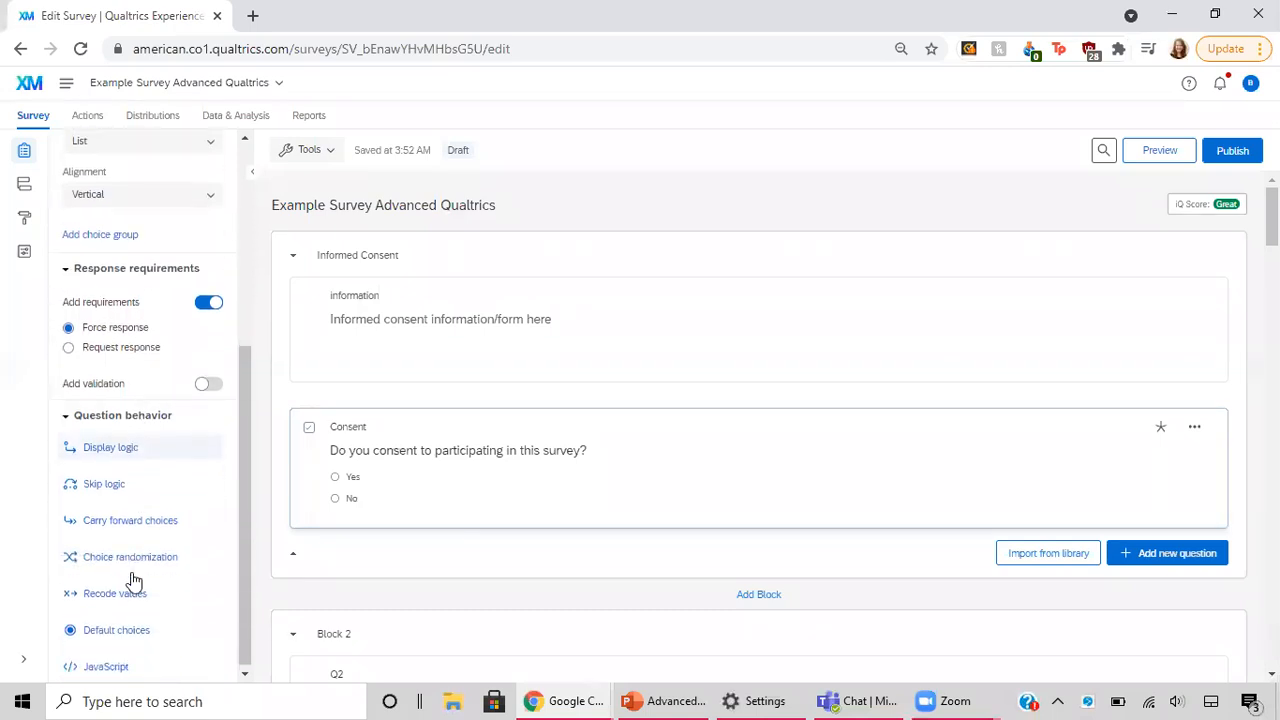
left_click(117, 487)
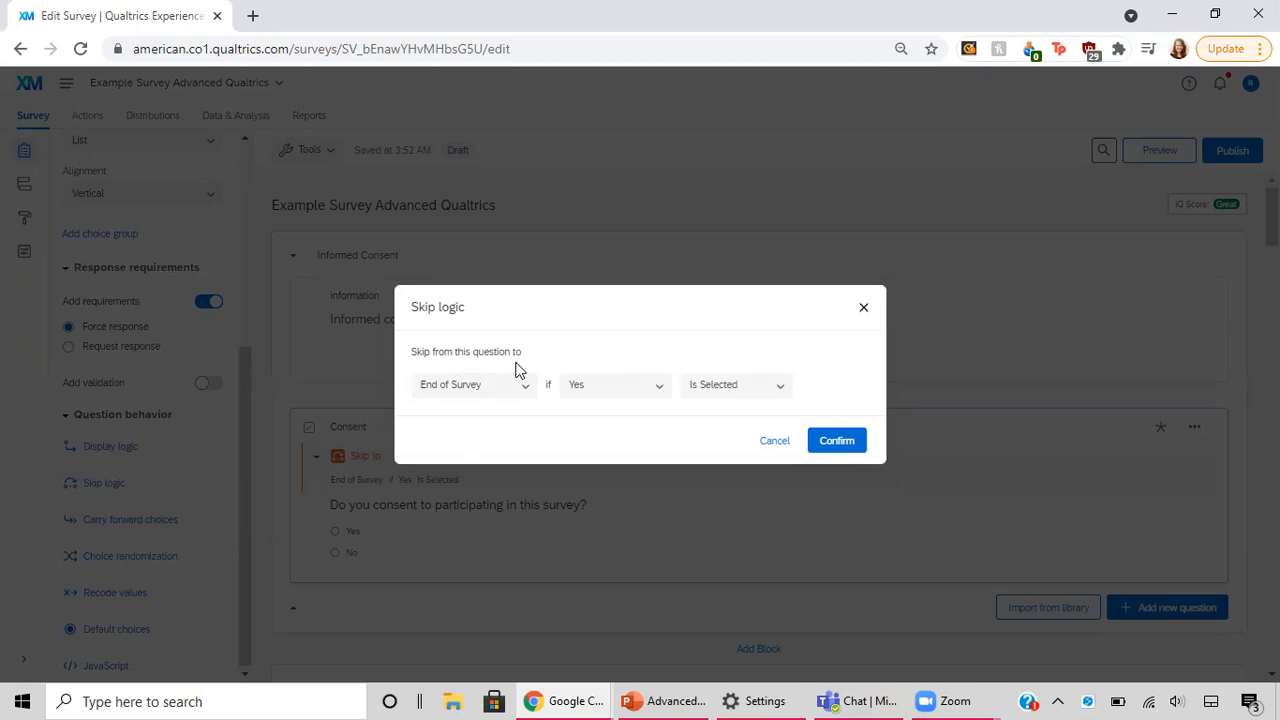
left_click(654, 399)
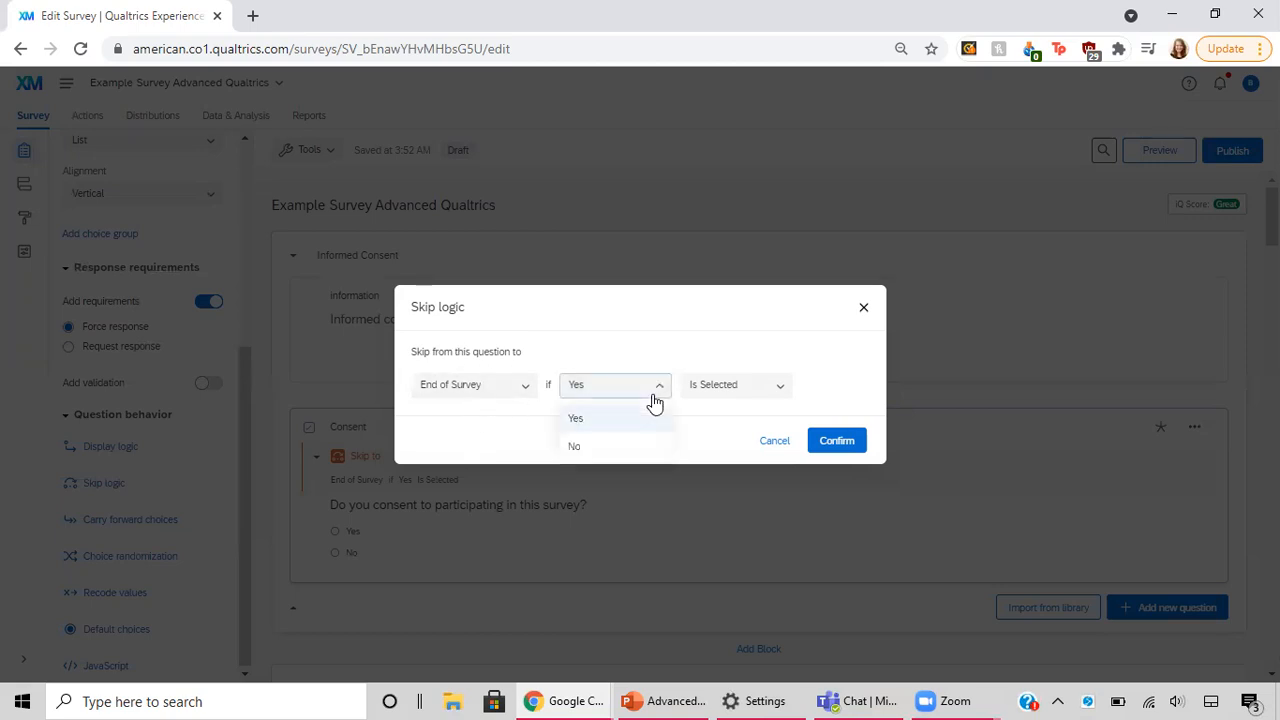
left_click(589, 446)
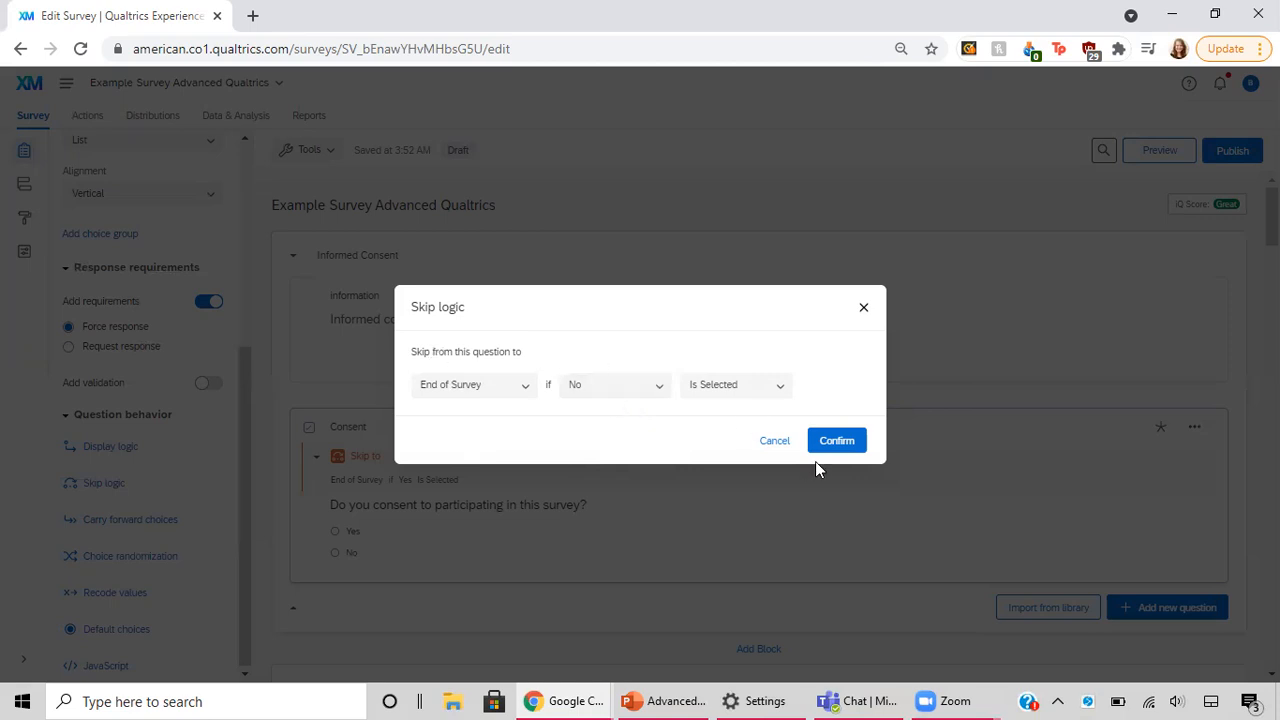
left_click(837, 441)
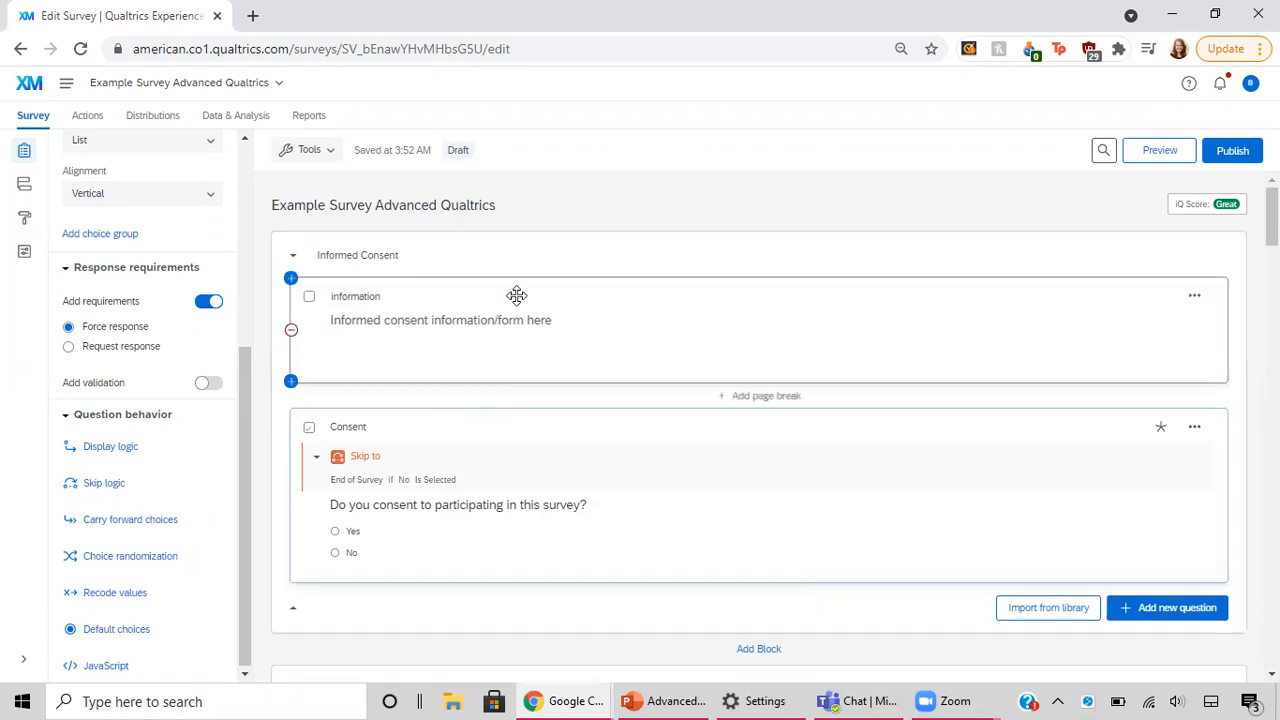
scroll(165, 195, "up", 3)
left_click(162, 189)
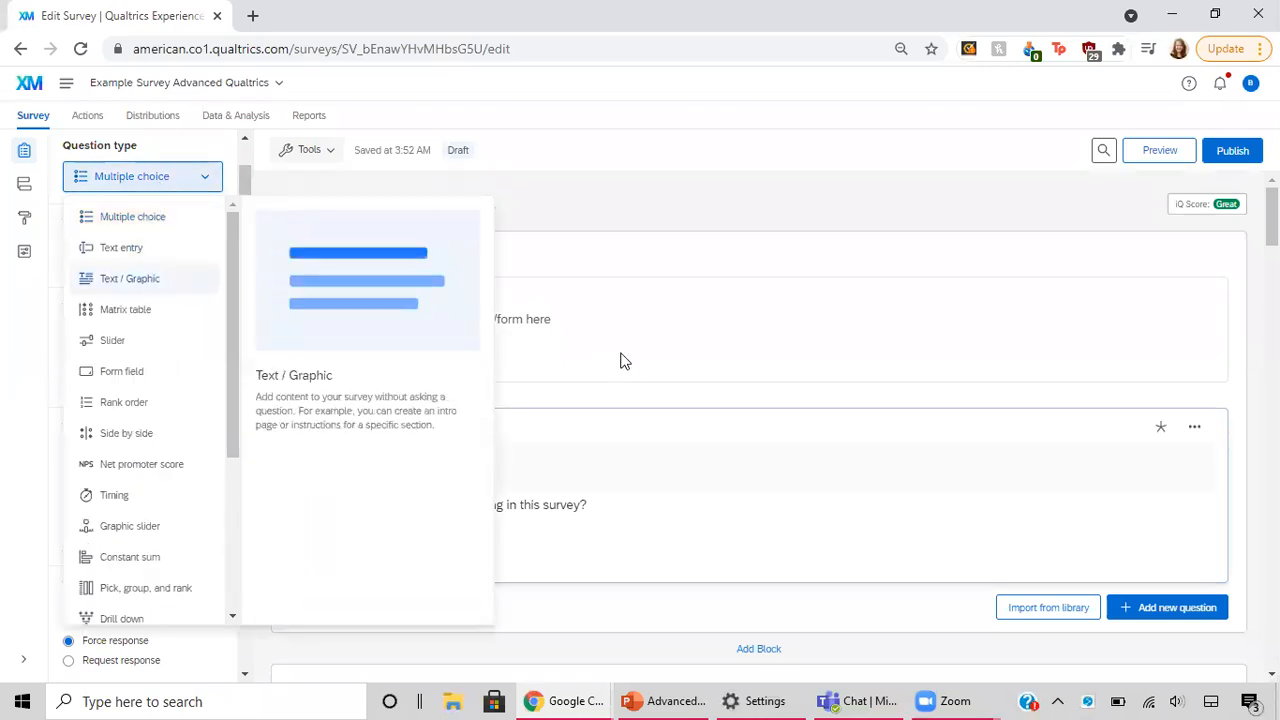
key("Escape")
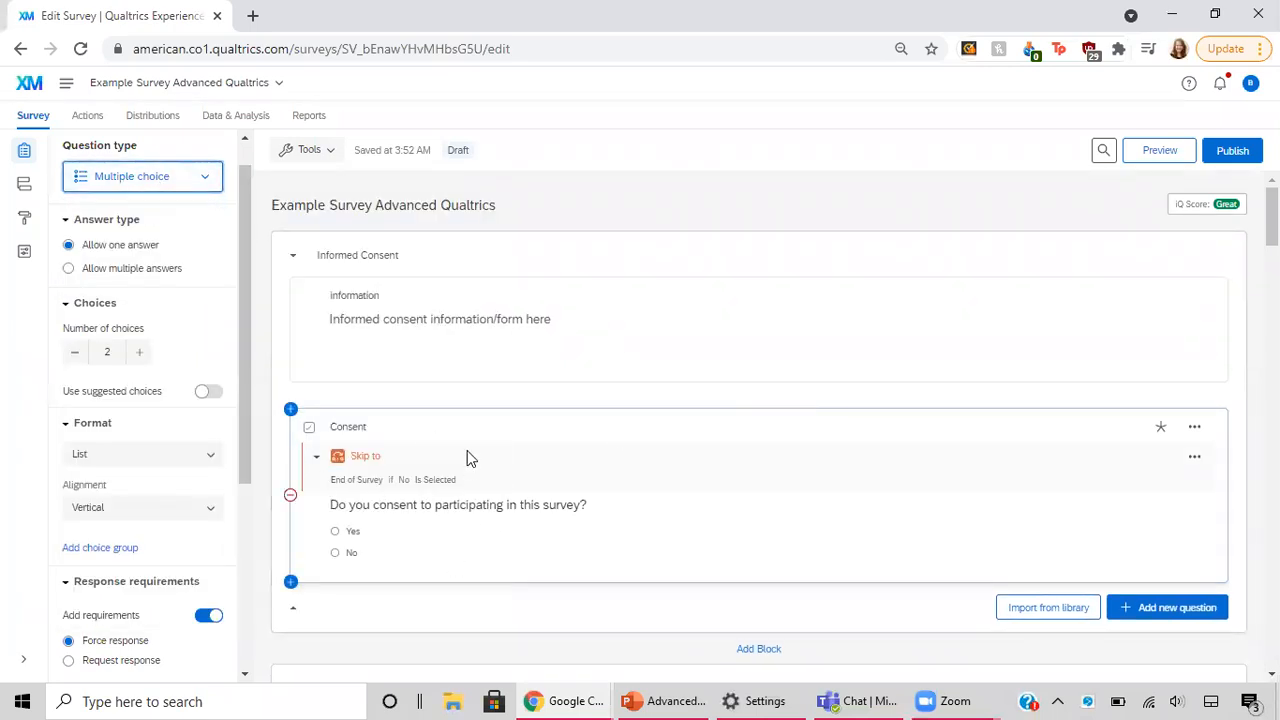
Step: Review the survey questions from the consent block down to Q6 about donating to environmental organizations
scroll(656, 567, "down", 1)
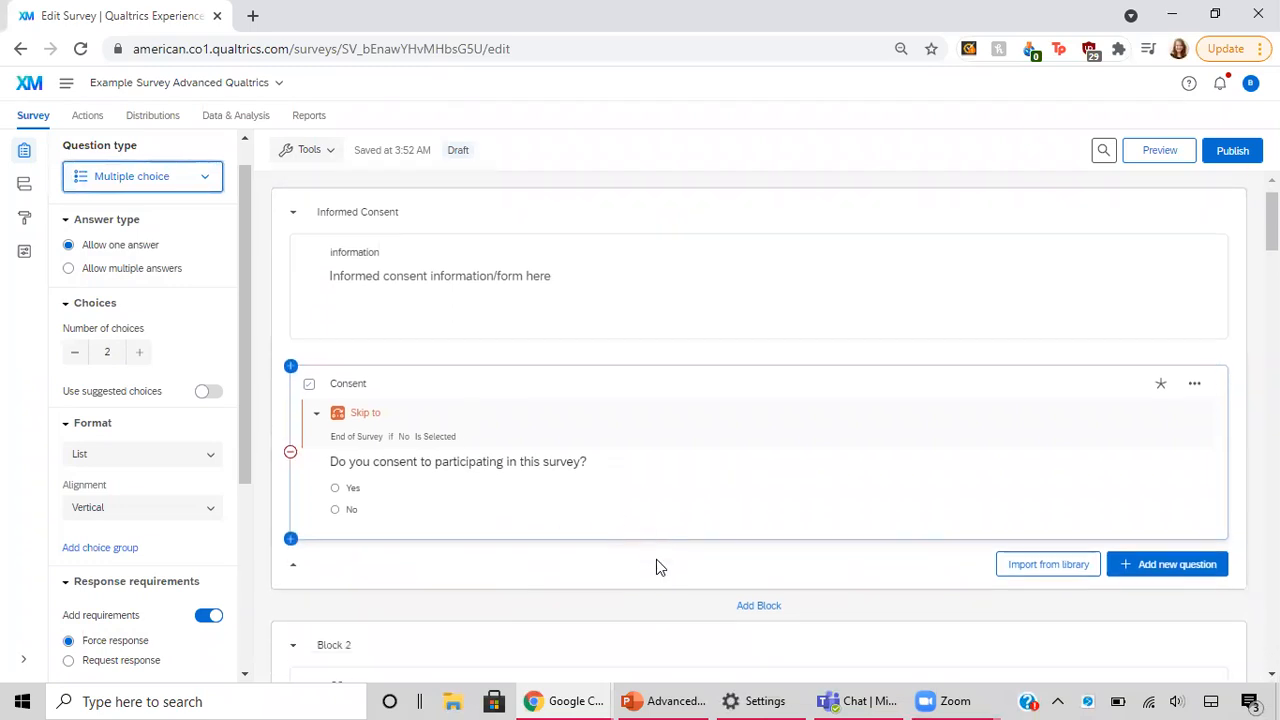
scroll(656, 567, "down", 1)
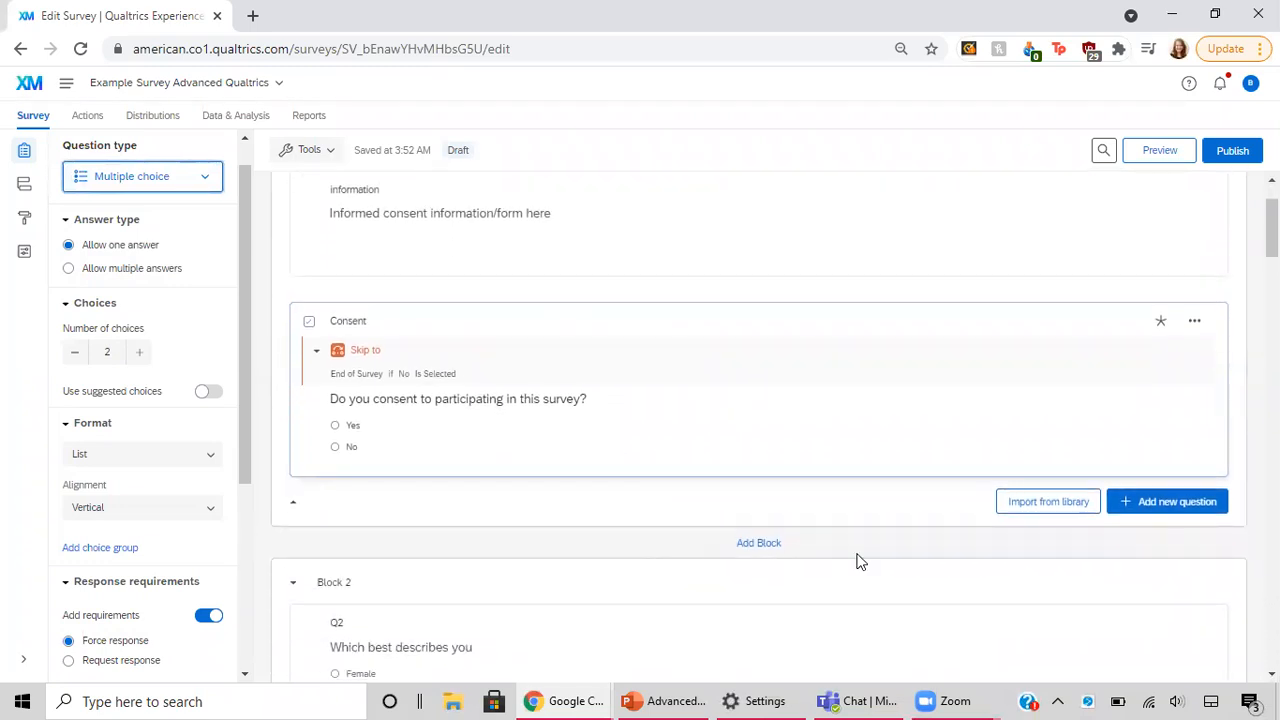
scroll(857, 562, "down", 3)
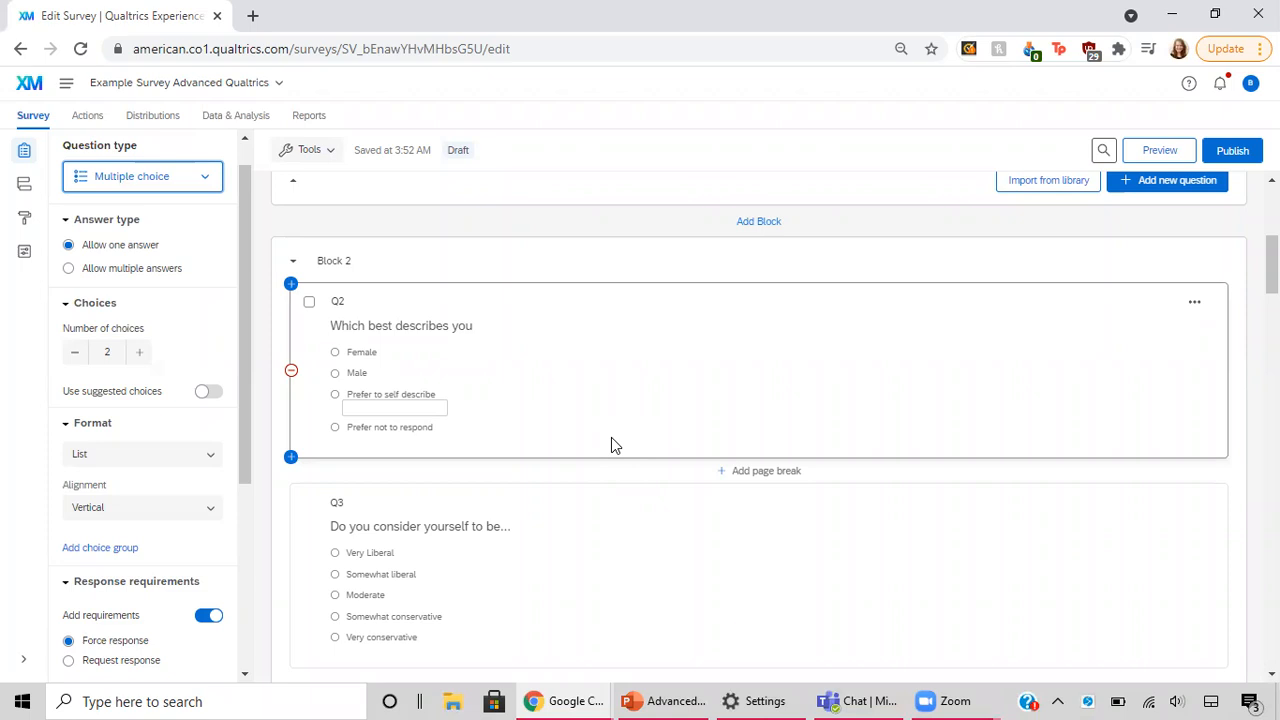
scroll(611, 437, "down", 4)
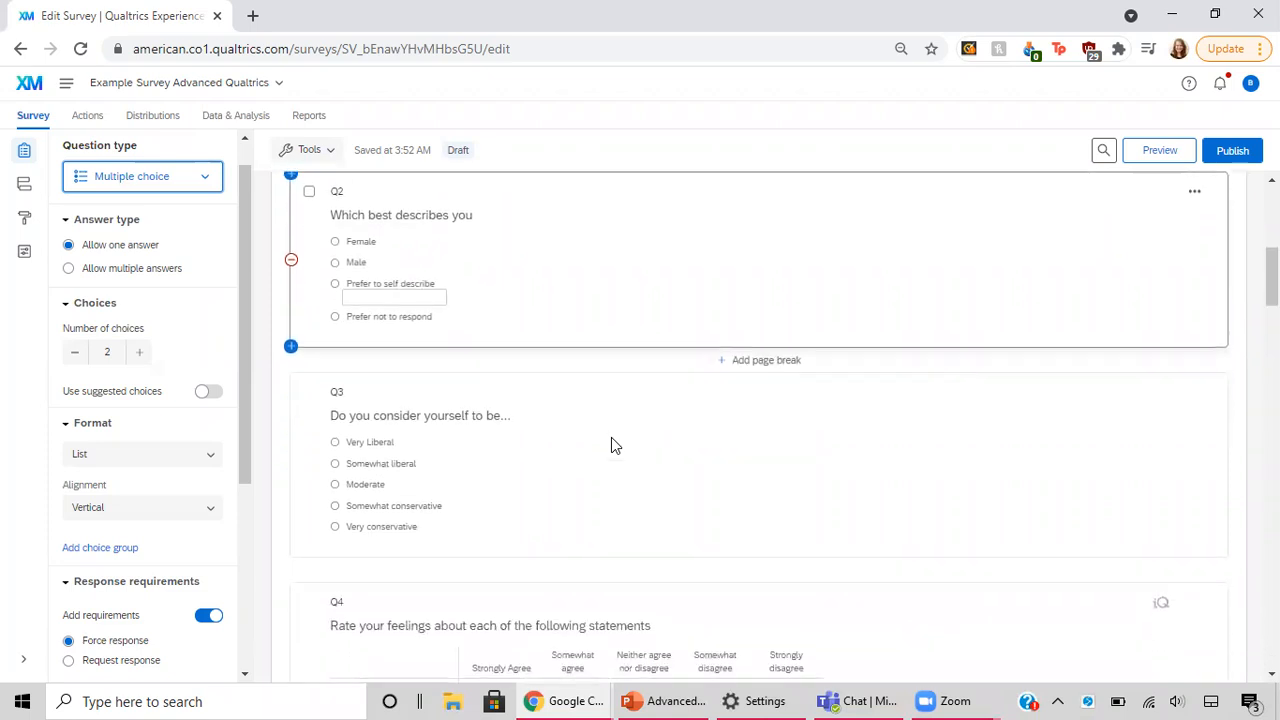
scroll(611, 437, "down", 4)
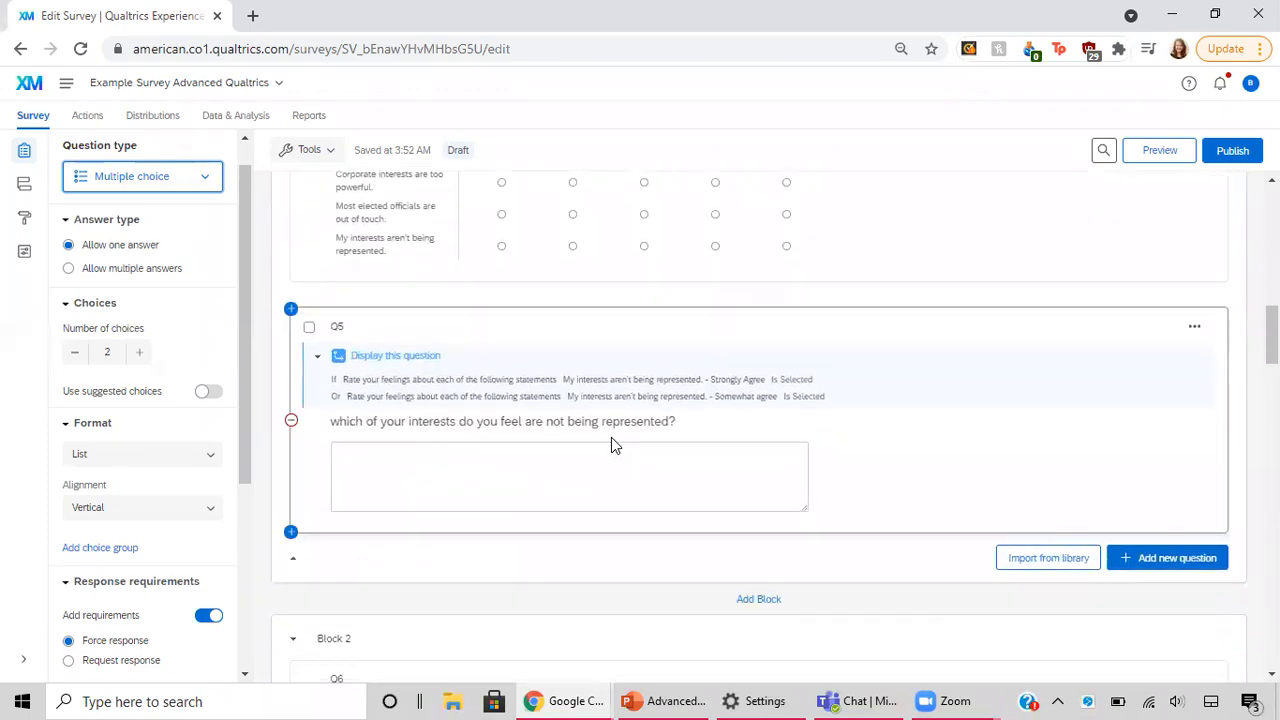
scroll(611, 437, "down", 2)
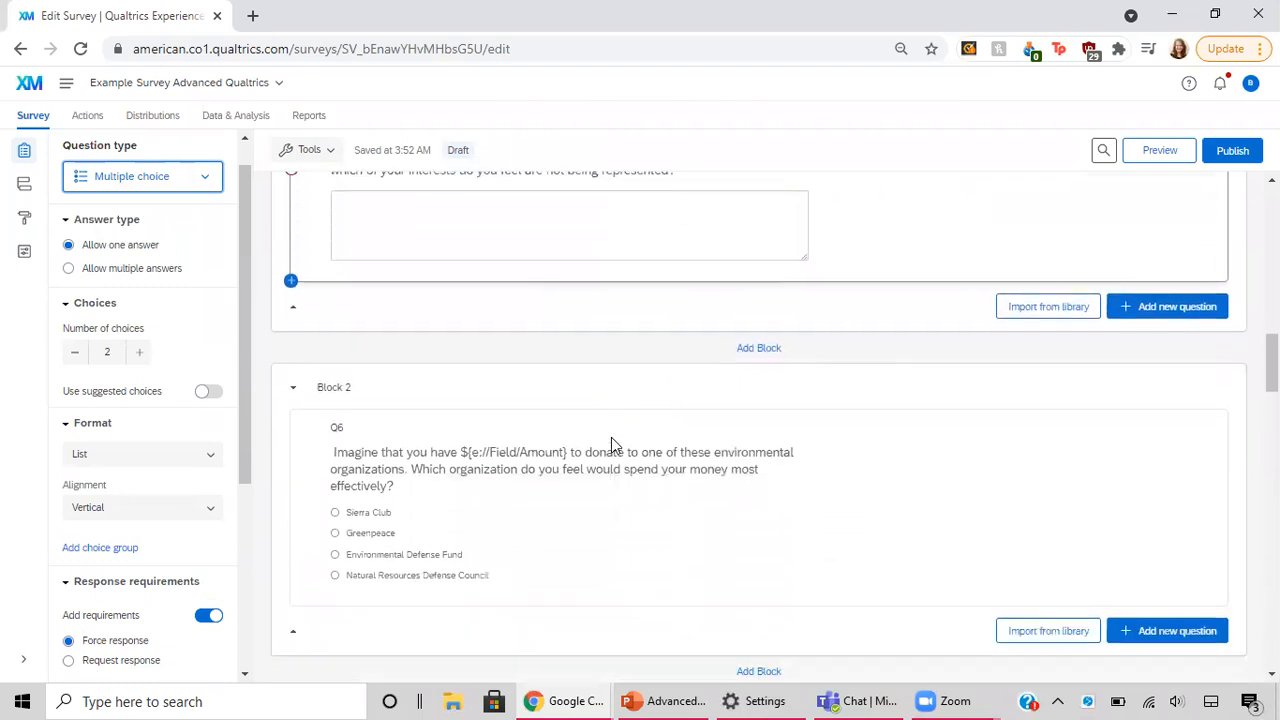
scroll(611, 437, "down", 1)
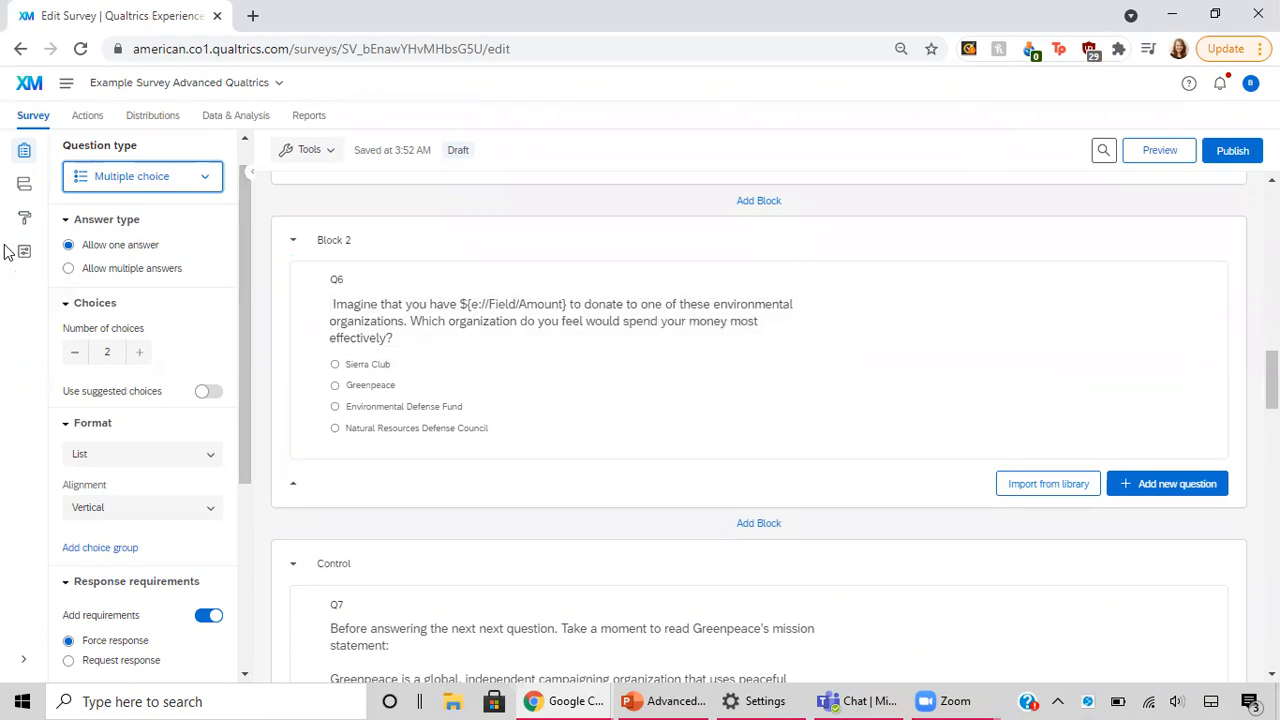
Step: Open the survey flow and collapse the randomizer that holds the Amount embedded data
left_click(27, 187)
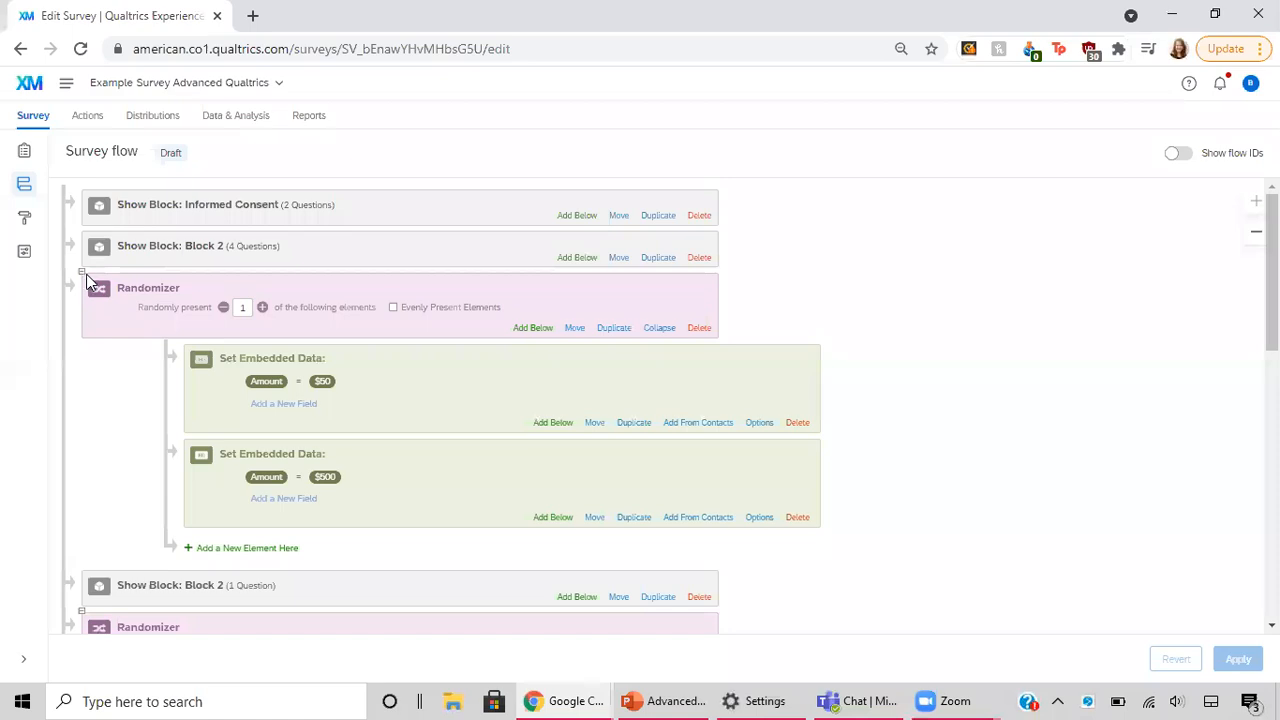
left_click(83, 274)
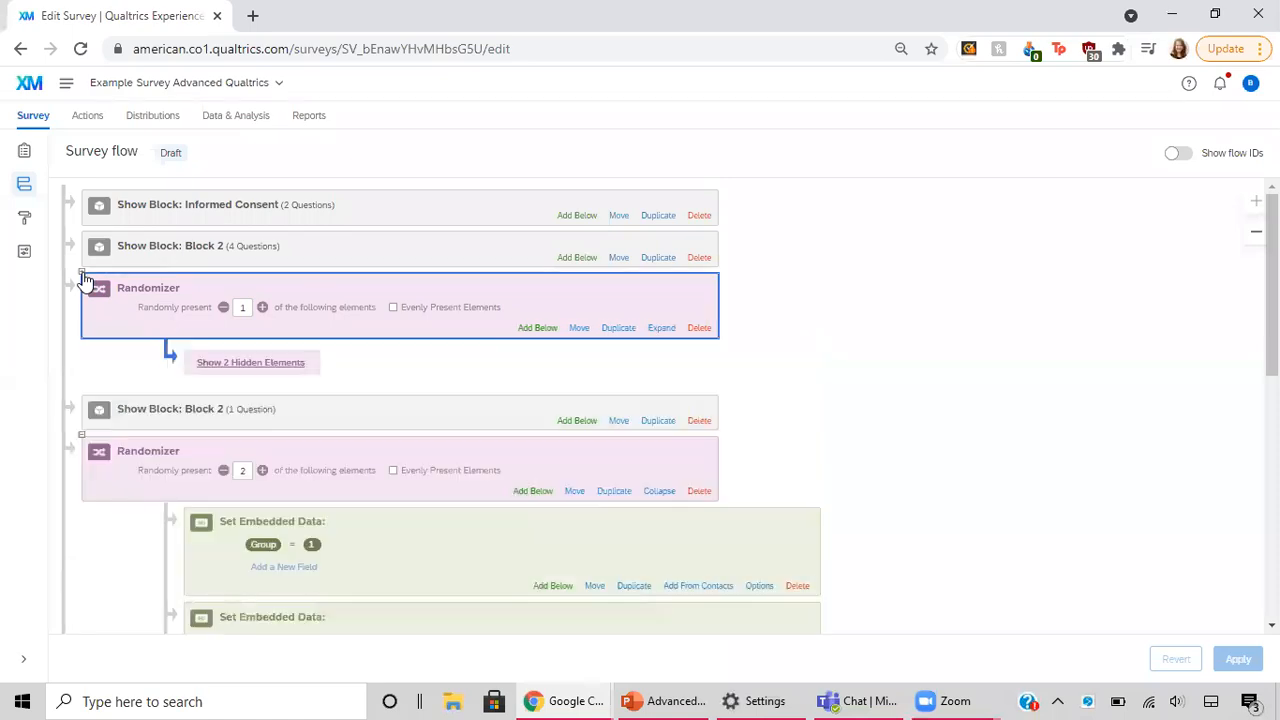
left_click(83, 274)
left_click(83, 274)
left_click(83, 274)
left_click(83, 274)
Step: Add a new Randomizer to the survey flow directly below the four-question Block 2
left_click(580, 259)
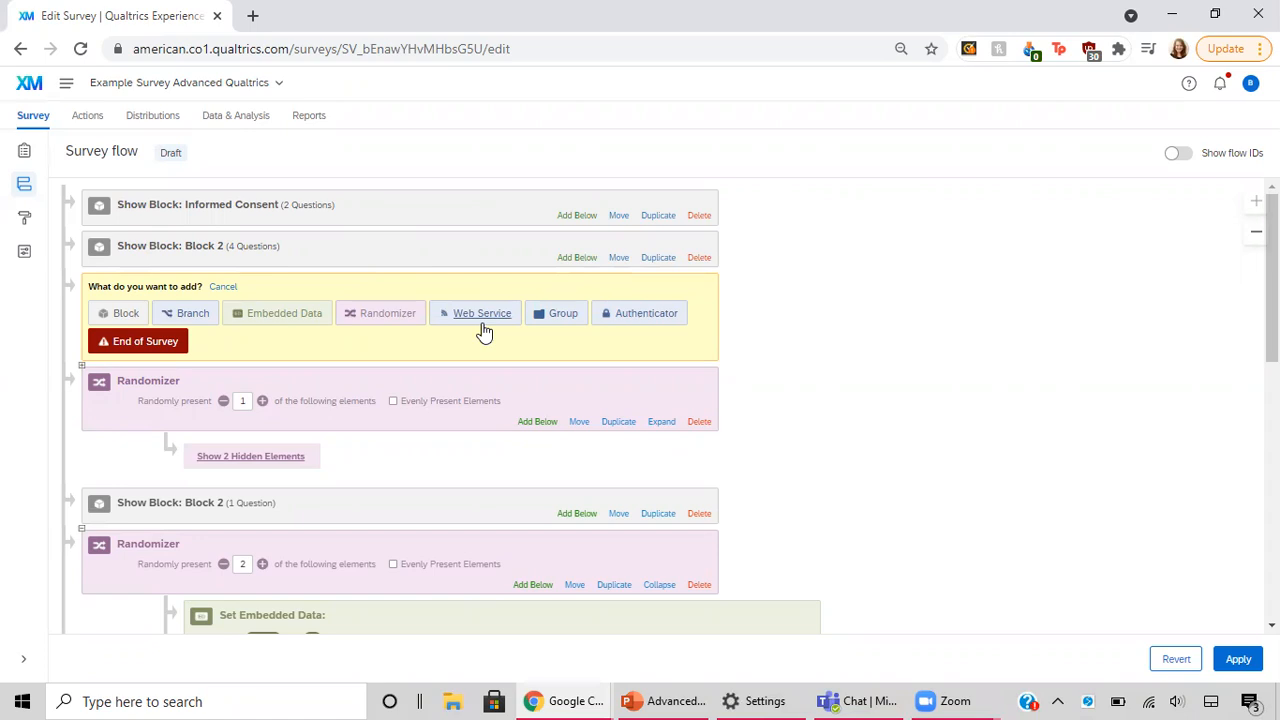
left_click(409, 318)
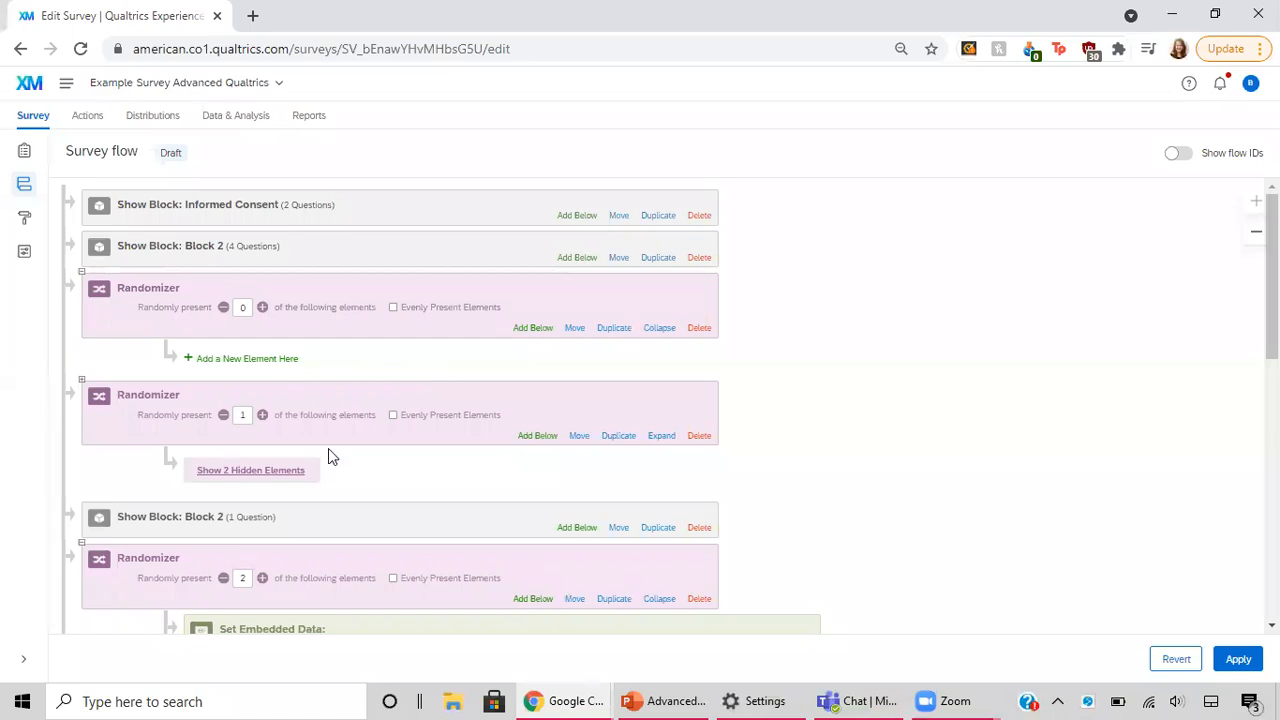
Step: Show the hidden embedded data elements of the existing Amount randomizer as a reference for the new one
scroll(332, 457, "down", 1)
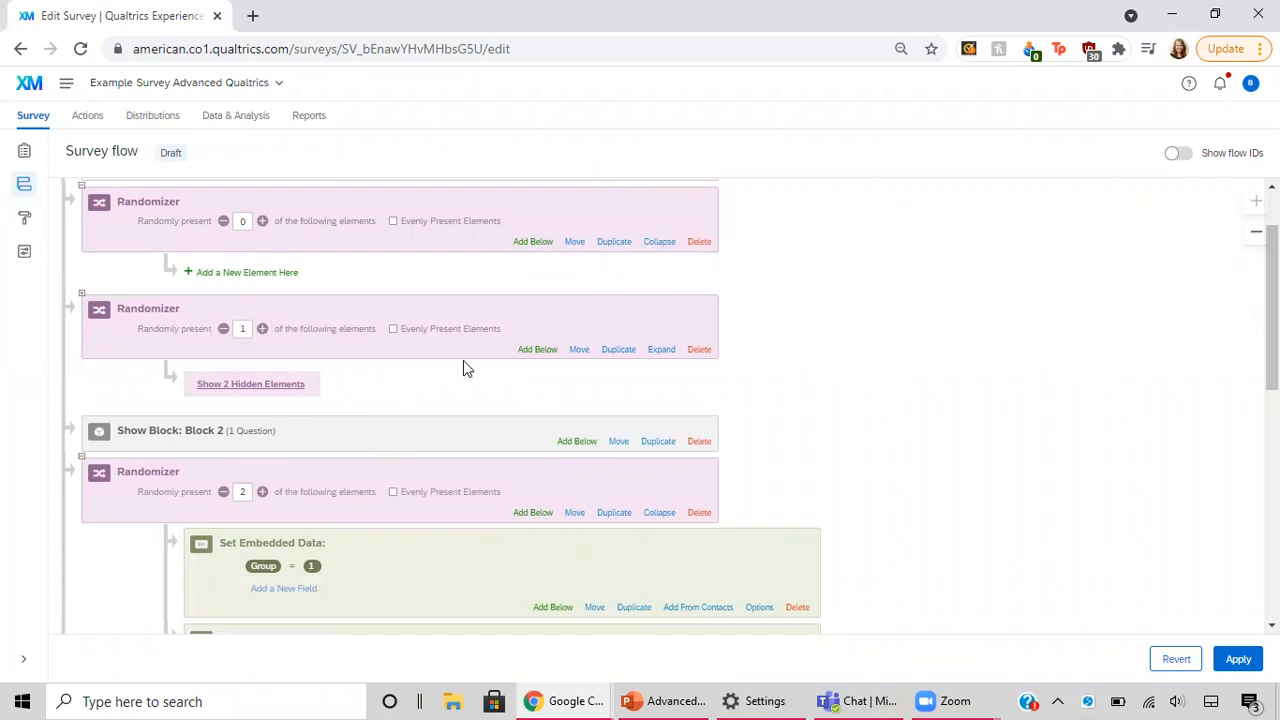
left_click(251, 384)
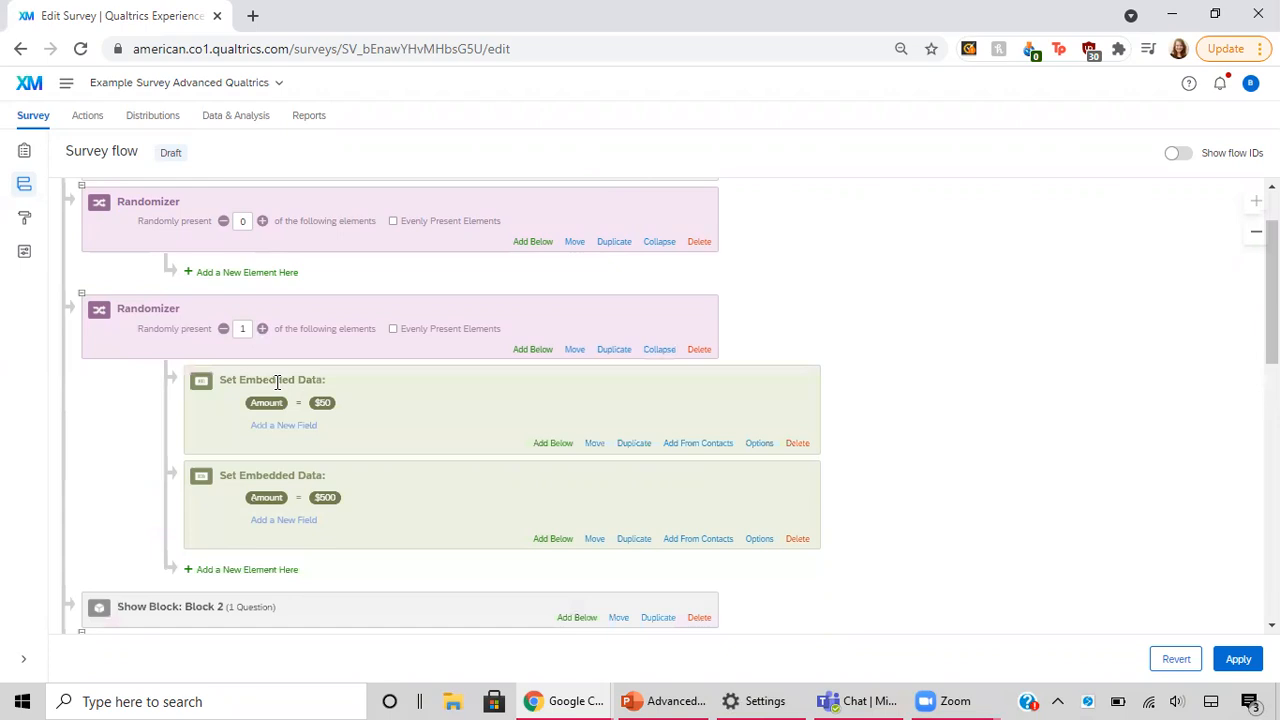
scroll(508, 251, "up", 1)
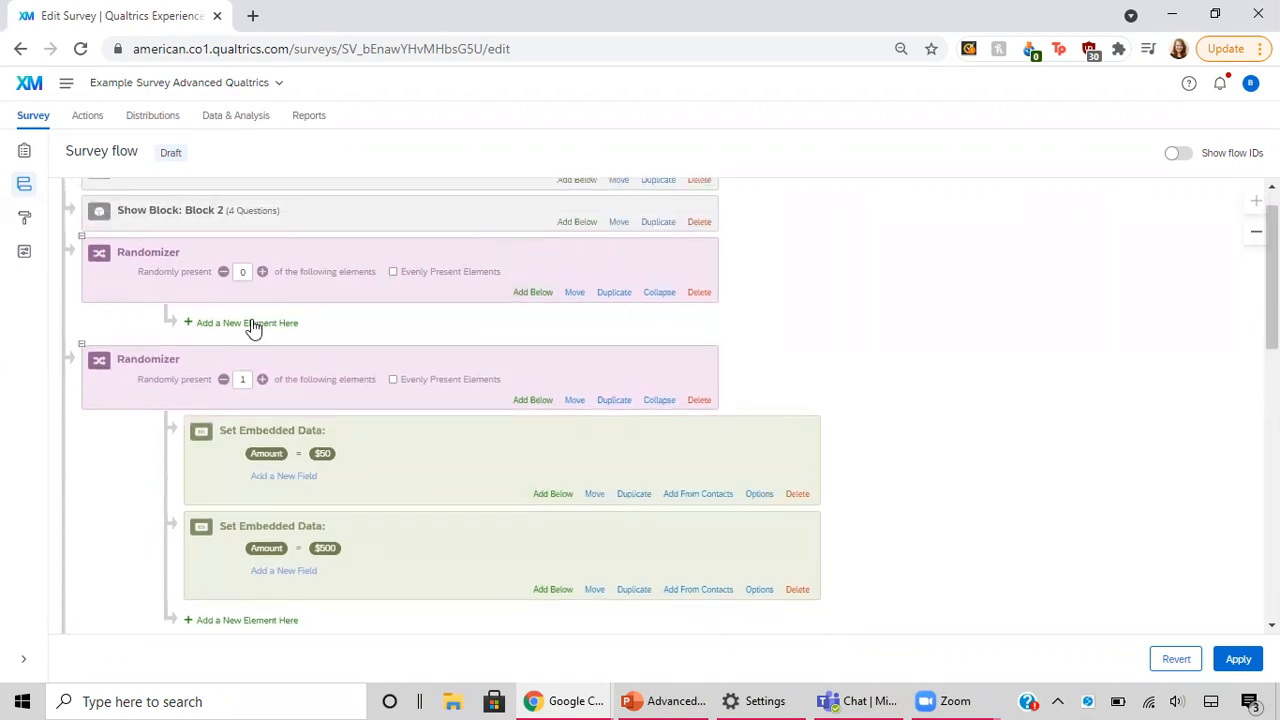
Step: Add a Set Embedded Data element to the new randomizer using the existing embedded data field Amount
left_click(254, 324)
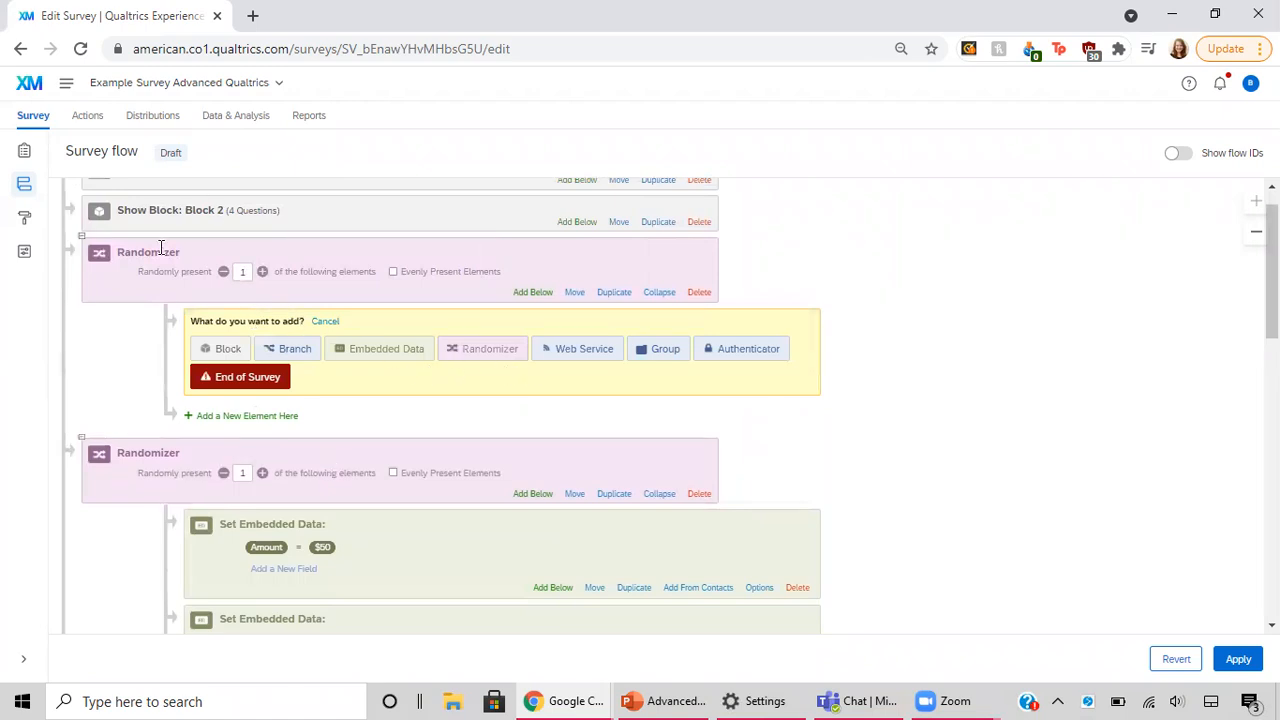
left_click(412, 352)
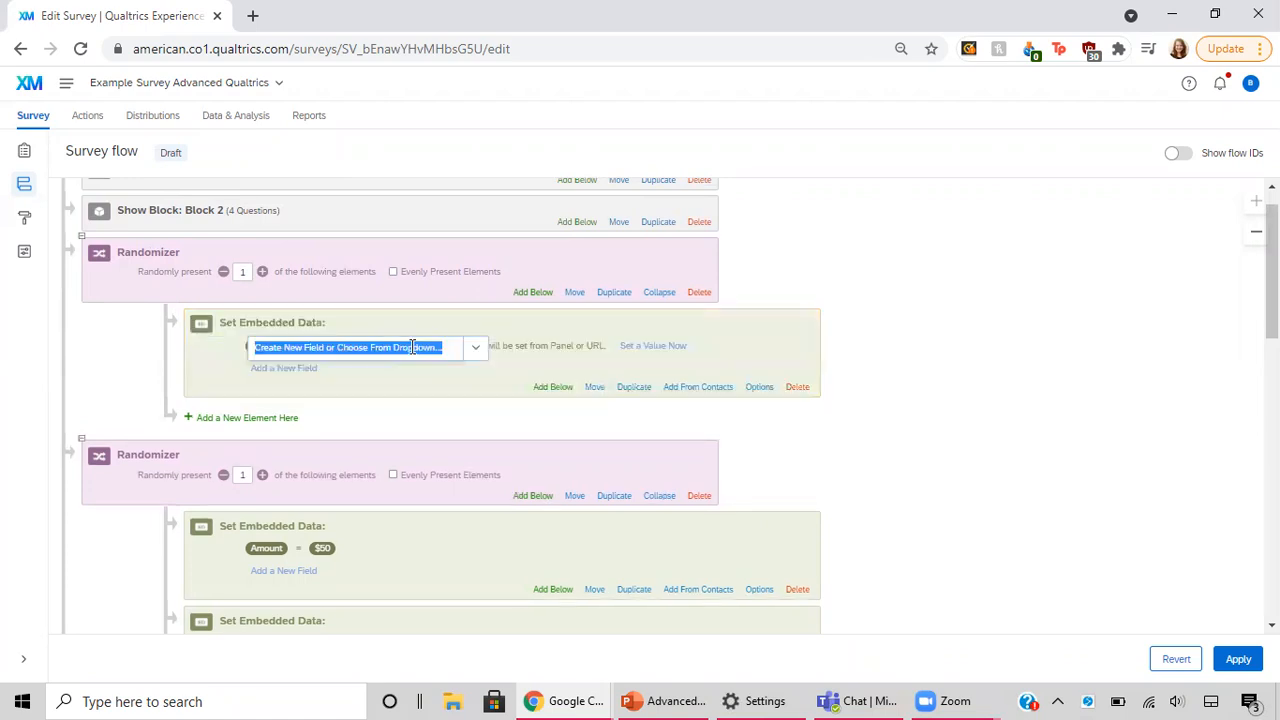
left_click(476, 354)
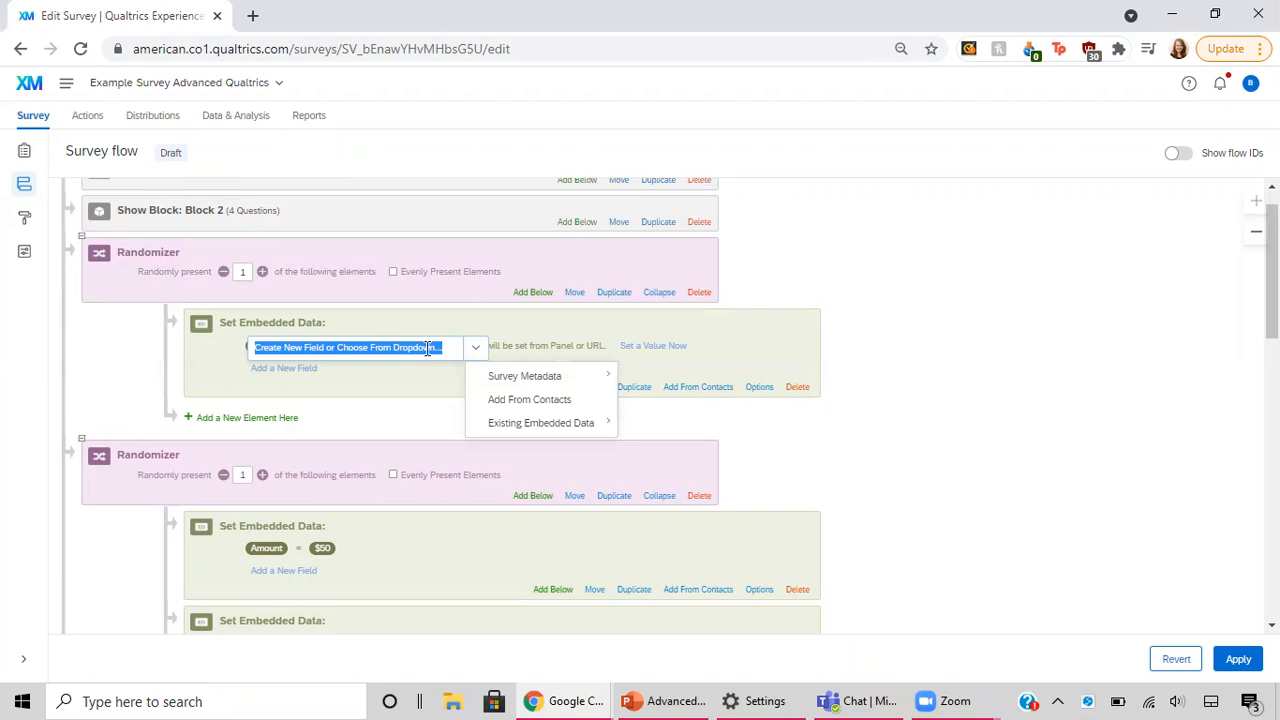
left_click(427, 348)
left_click(473, 351)
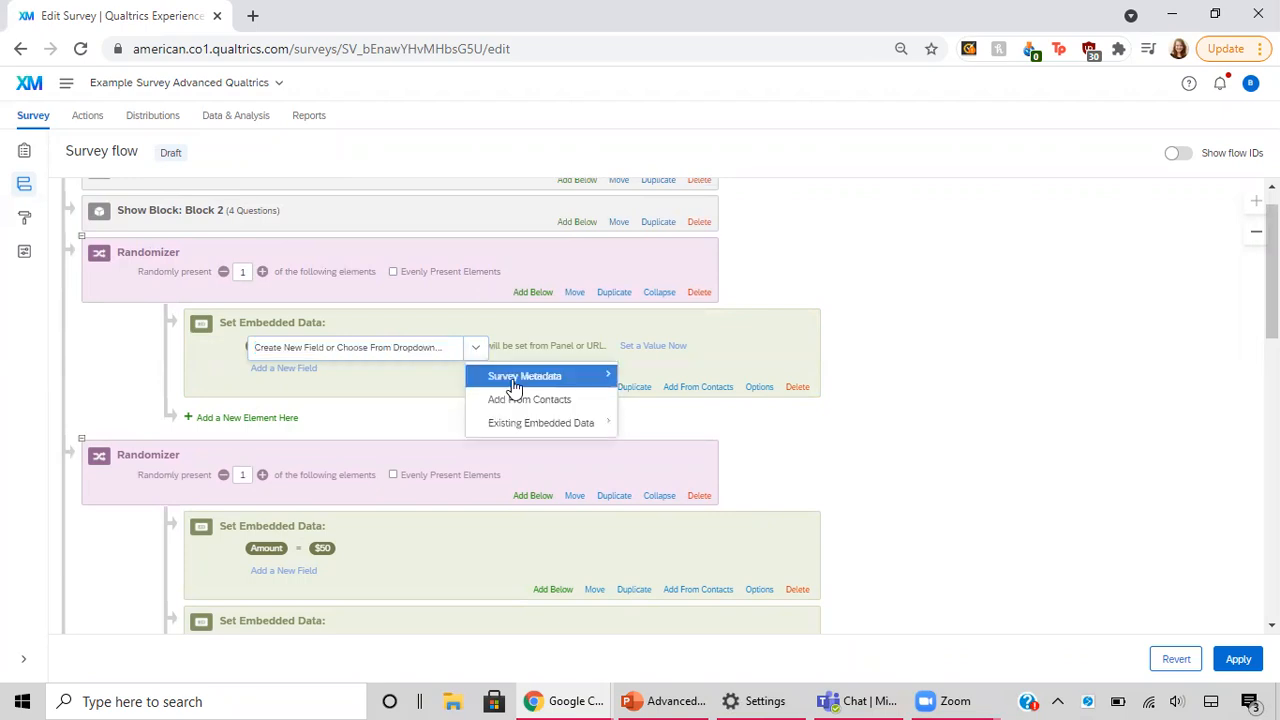
mouse_move(514, 385)
mouse_move(524, 430)
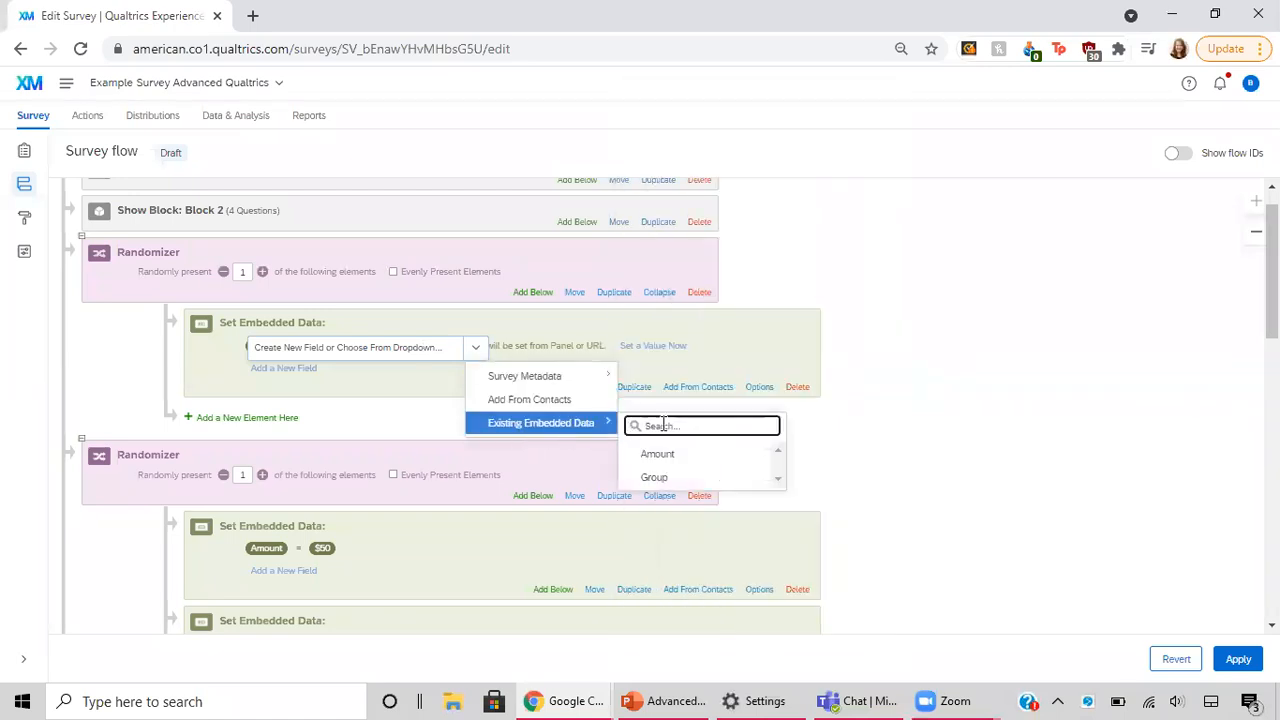
left_click(657, 455)
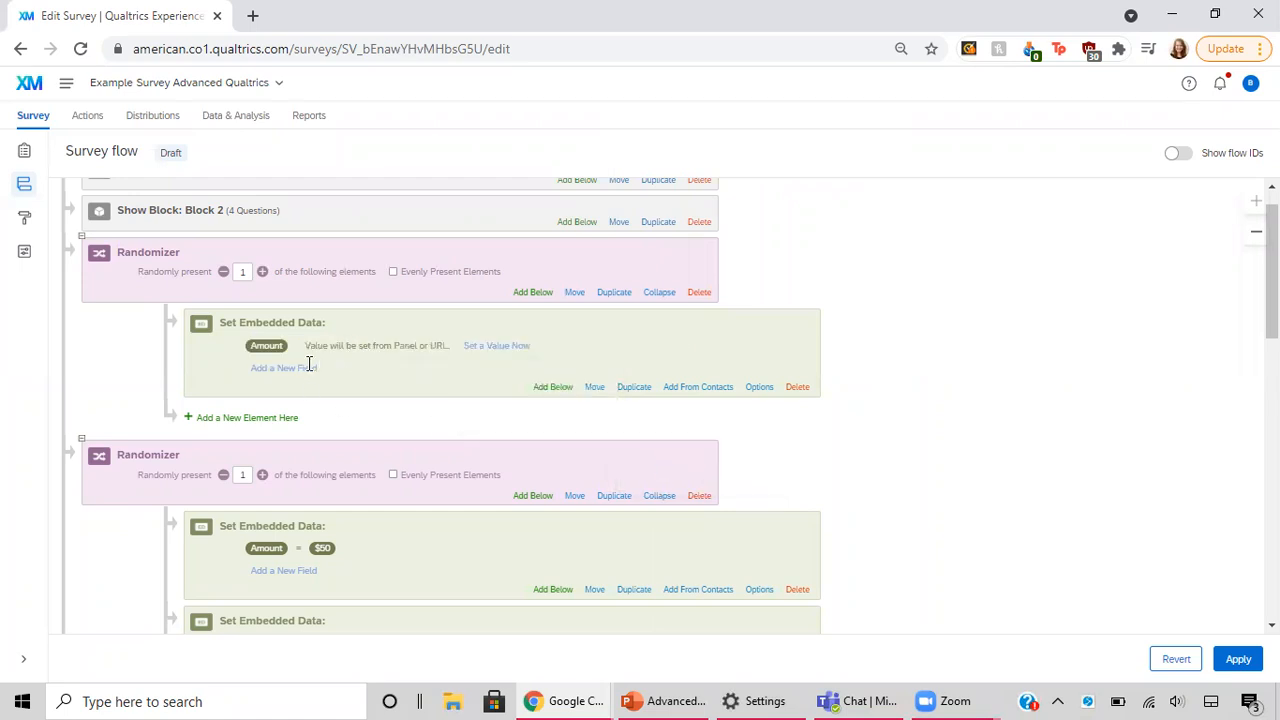
Step: Set the Amount value to $50 in the new randomizer's embedded data element
scroll(309, 363, "down", 1)
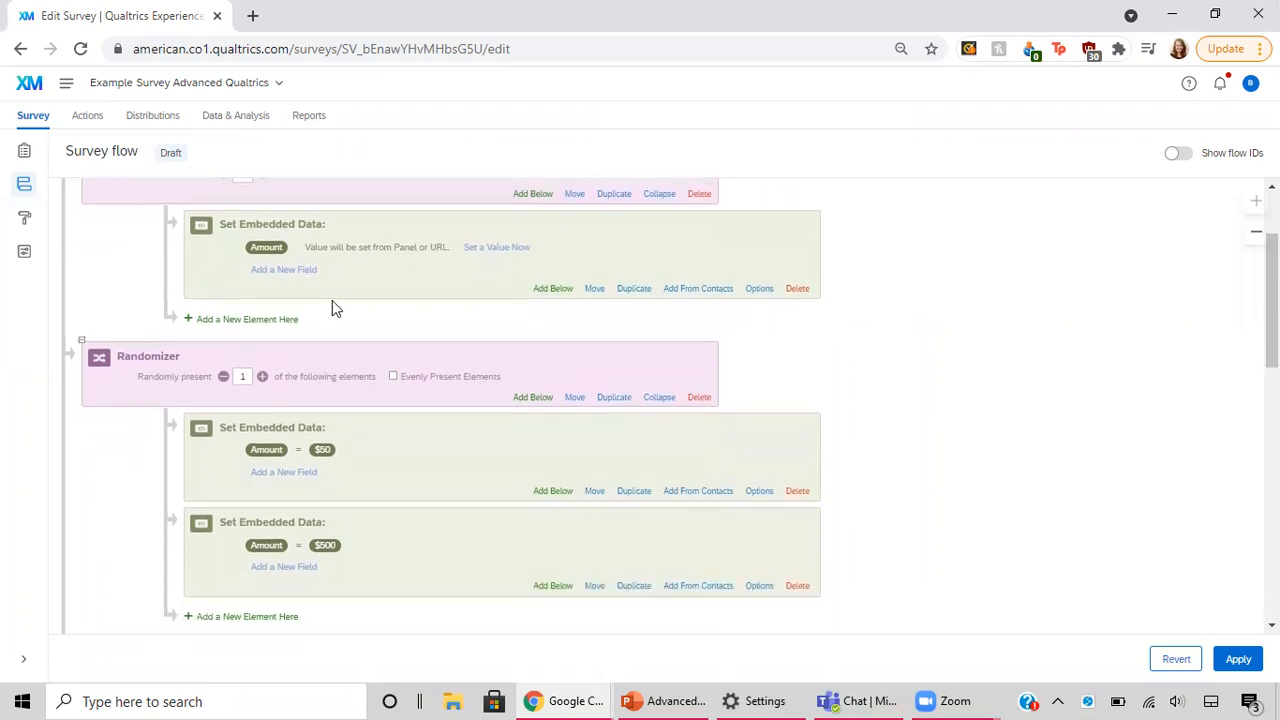
left_click(353, 248)
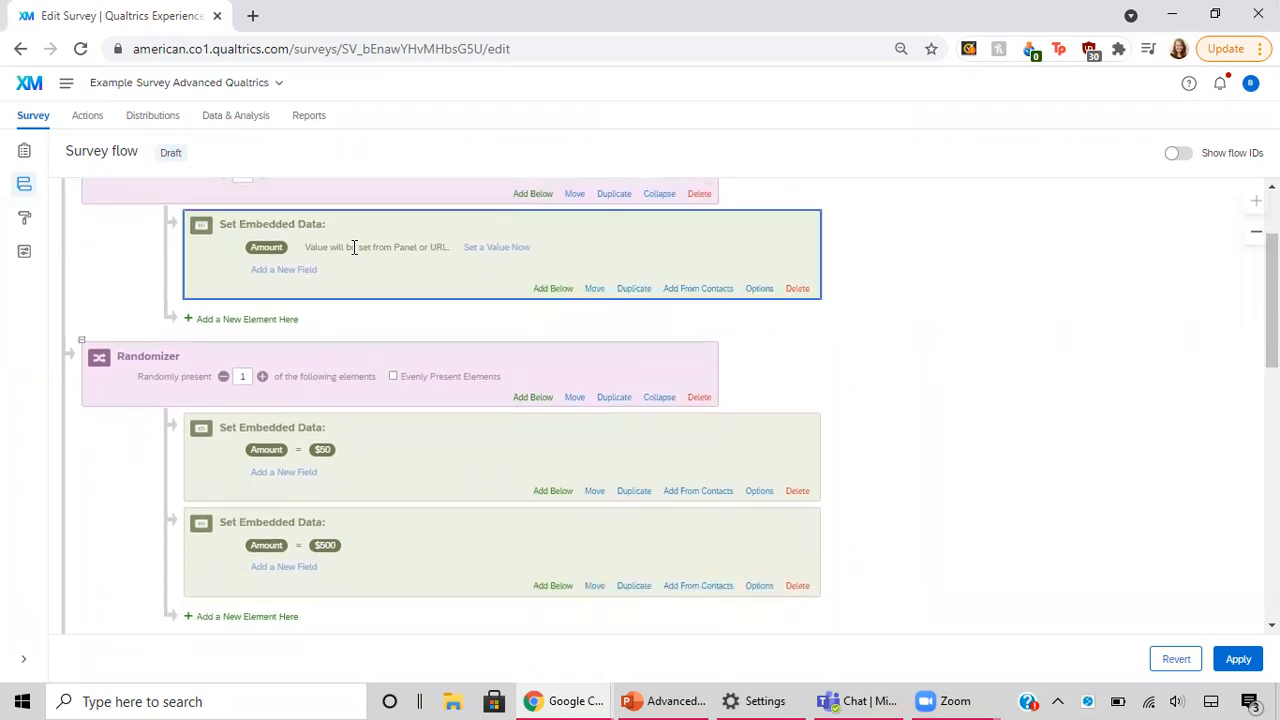
left_click(489, 247)
left_click(489, 245)
double_click(437, 247)
left_click(345, 249)
left_click(312, 267)
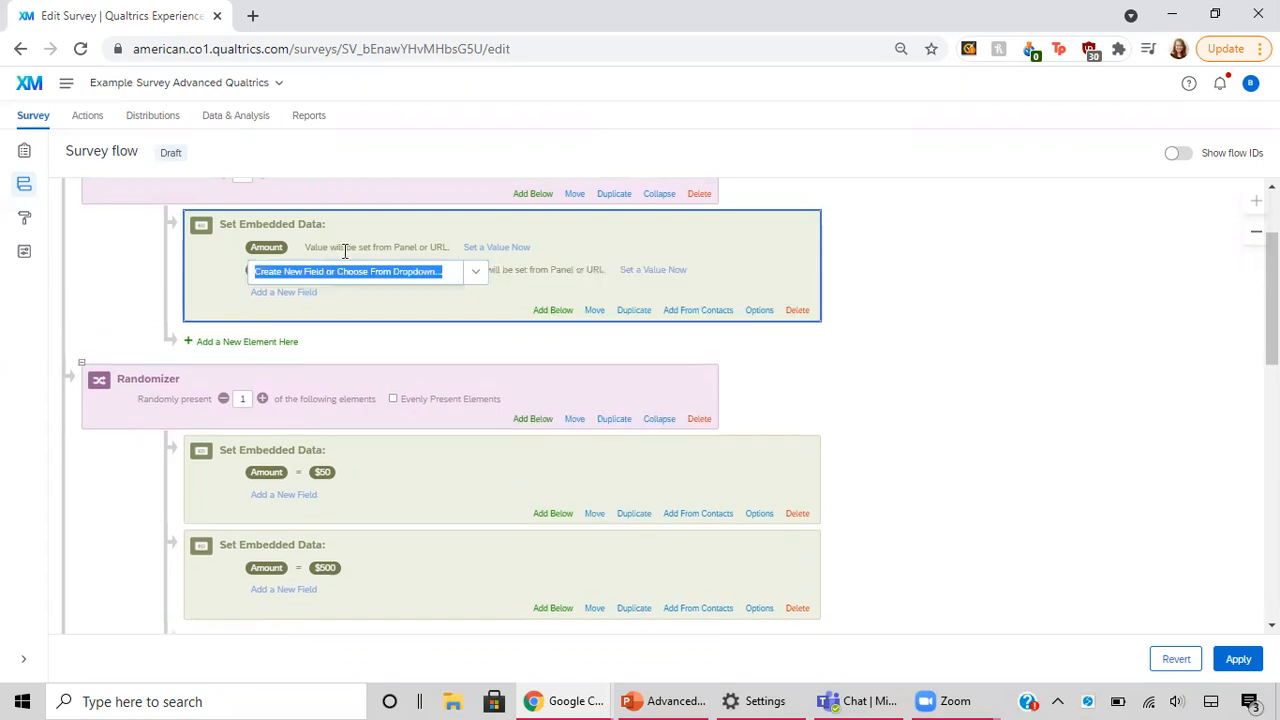
left_click(513, 247)
type("$50")
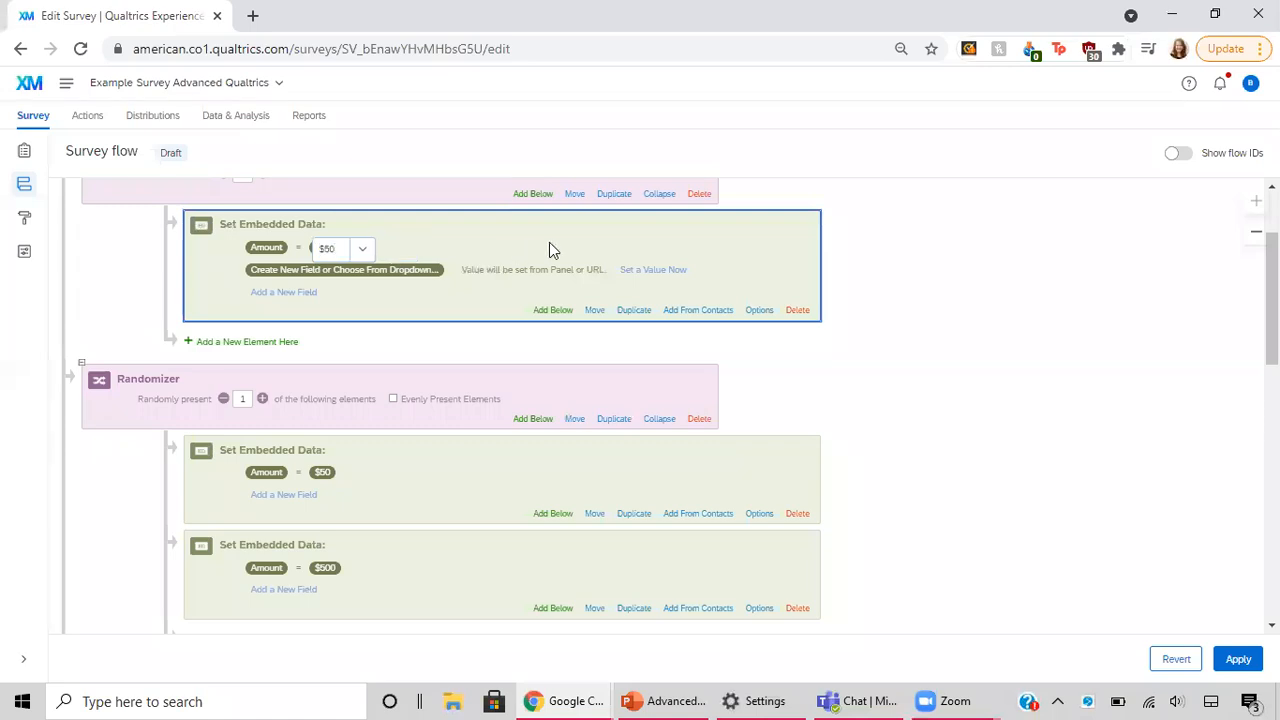
left_click(910, 316)
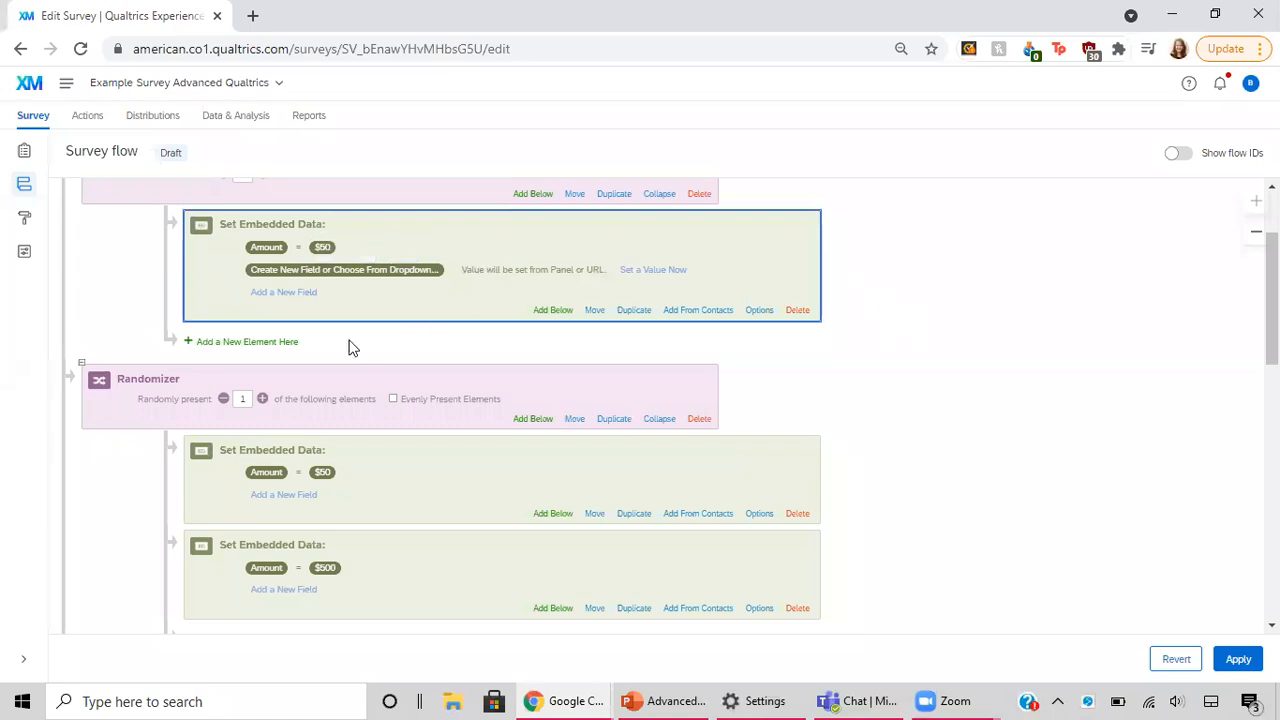
Step: Add a second Set Embedded Data element to the new randomizer with the existing field Amount set to $500
left_click(287, 342)
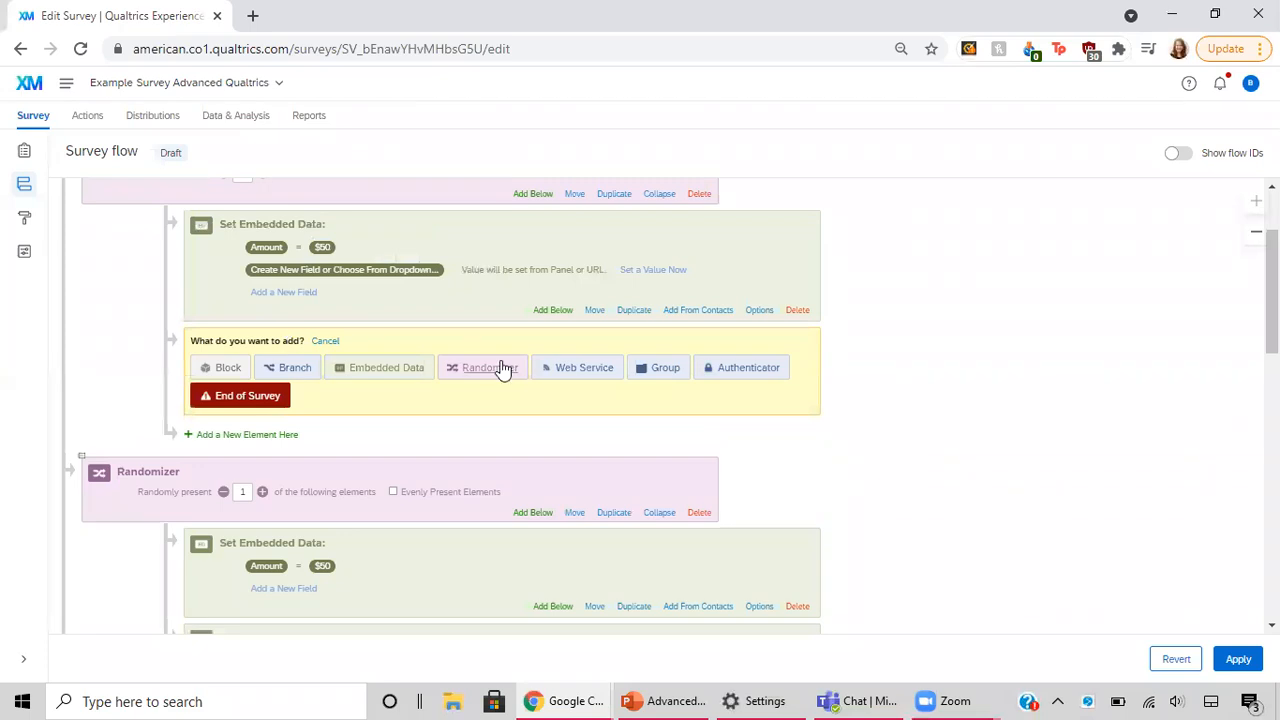
left_click(390, 369)
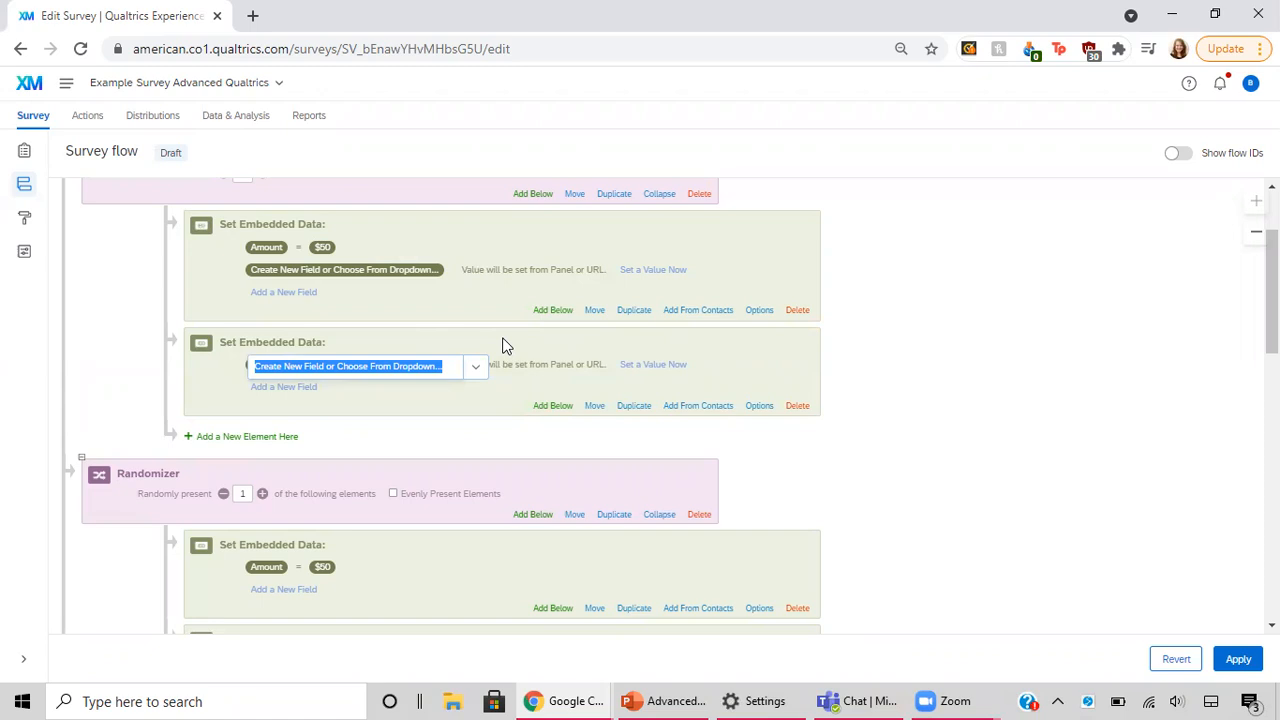
left_click(475, 366)
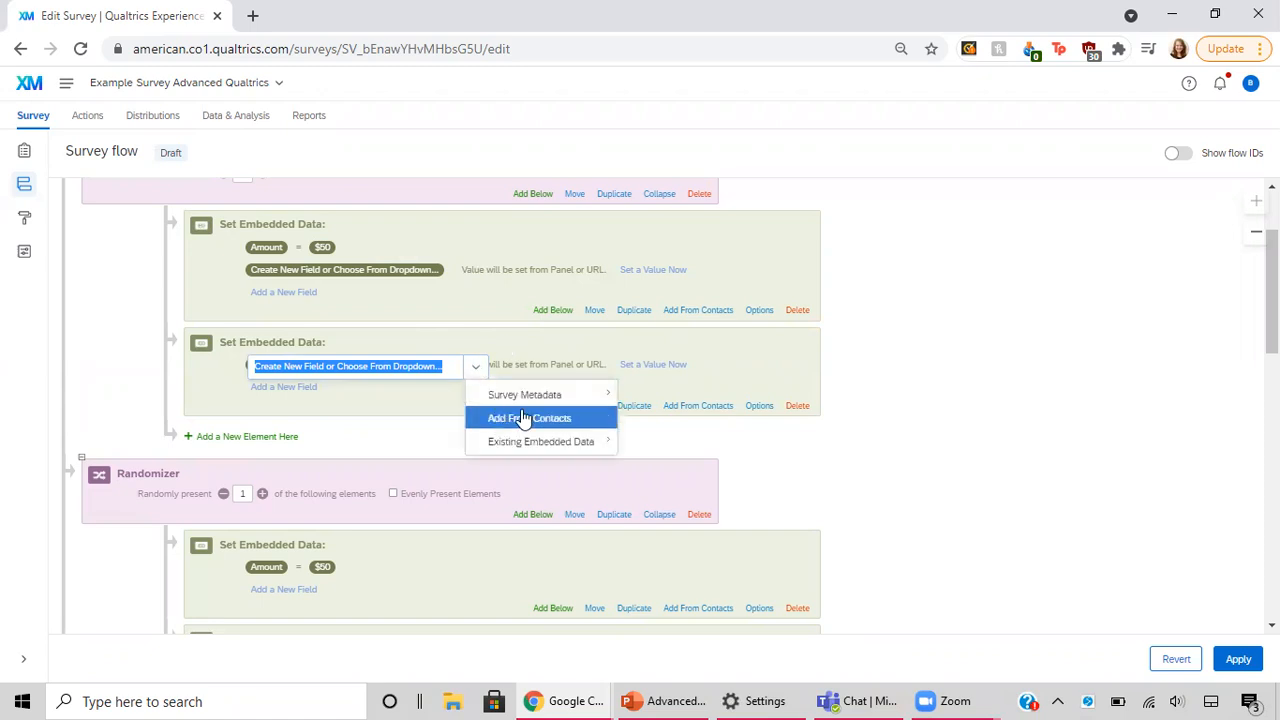
mouse_move(580, 441)
left_click(655, 472)
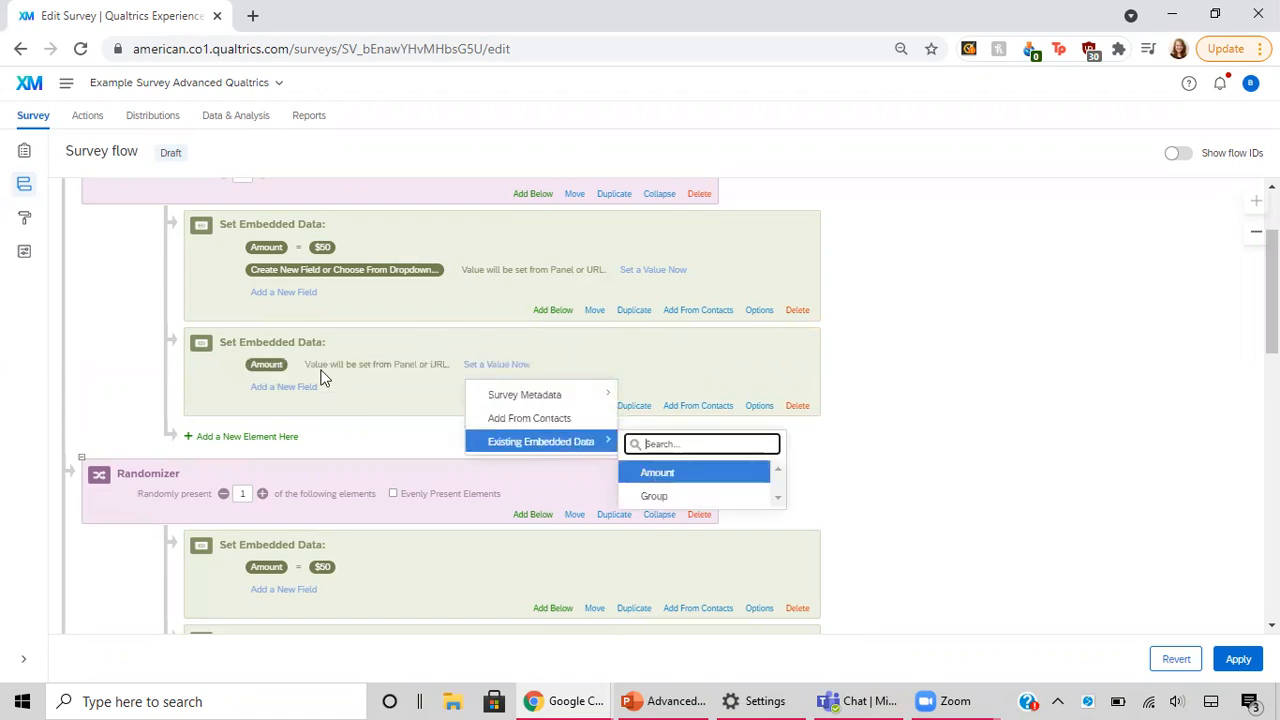
left_click(488, 366)
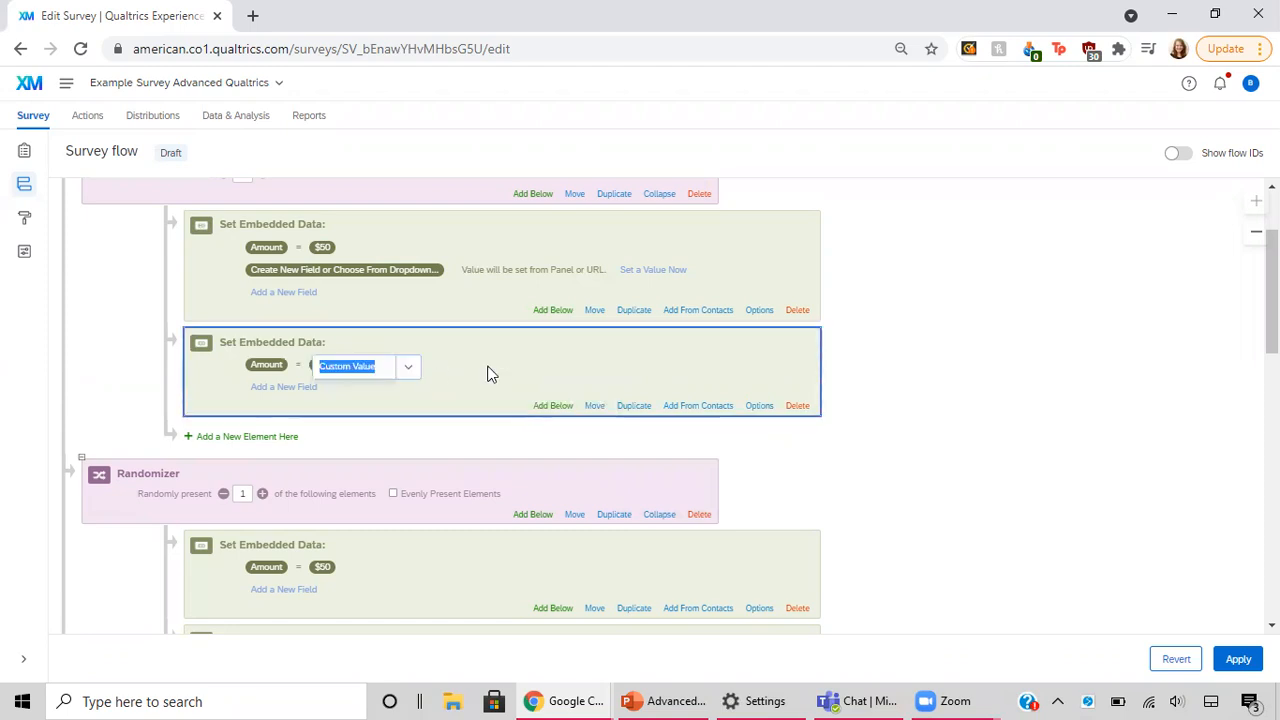
type("$")
key("BackSpace")
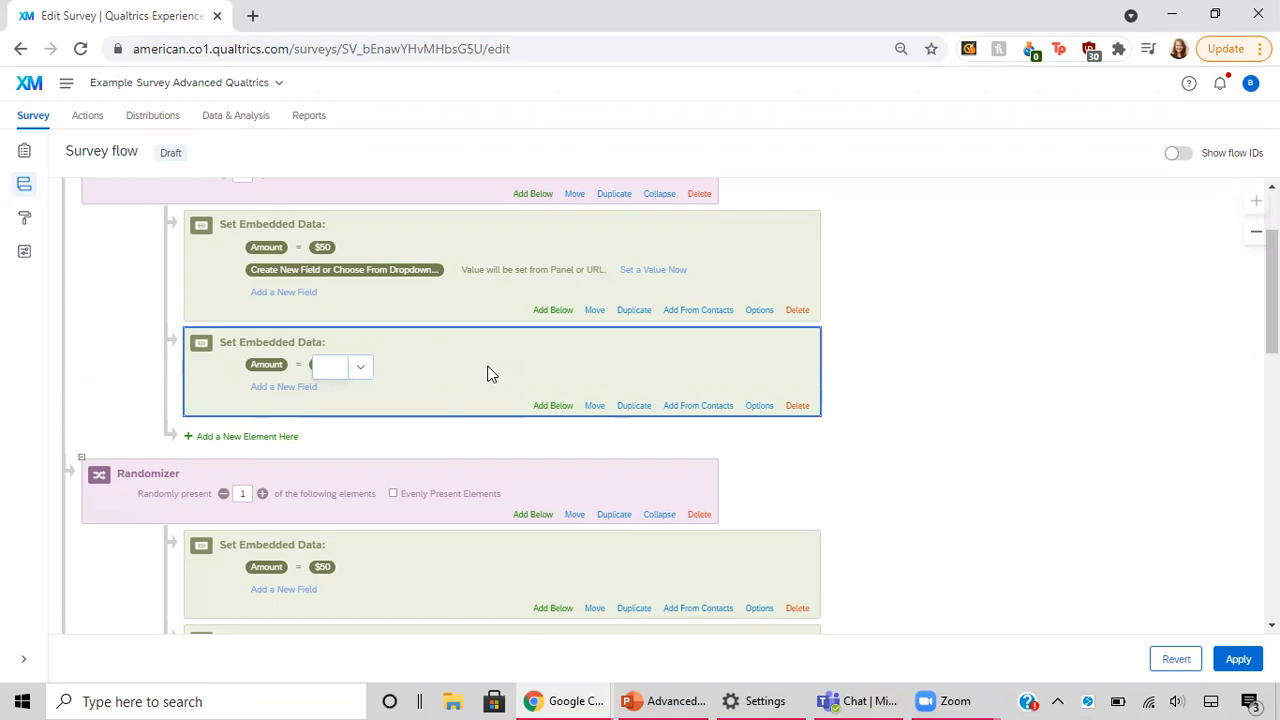
type("$500")
left_click(490, 370)
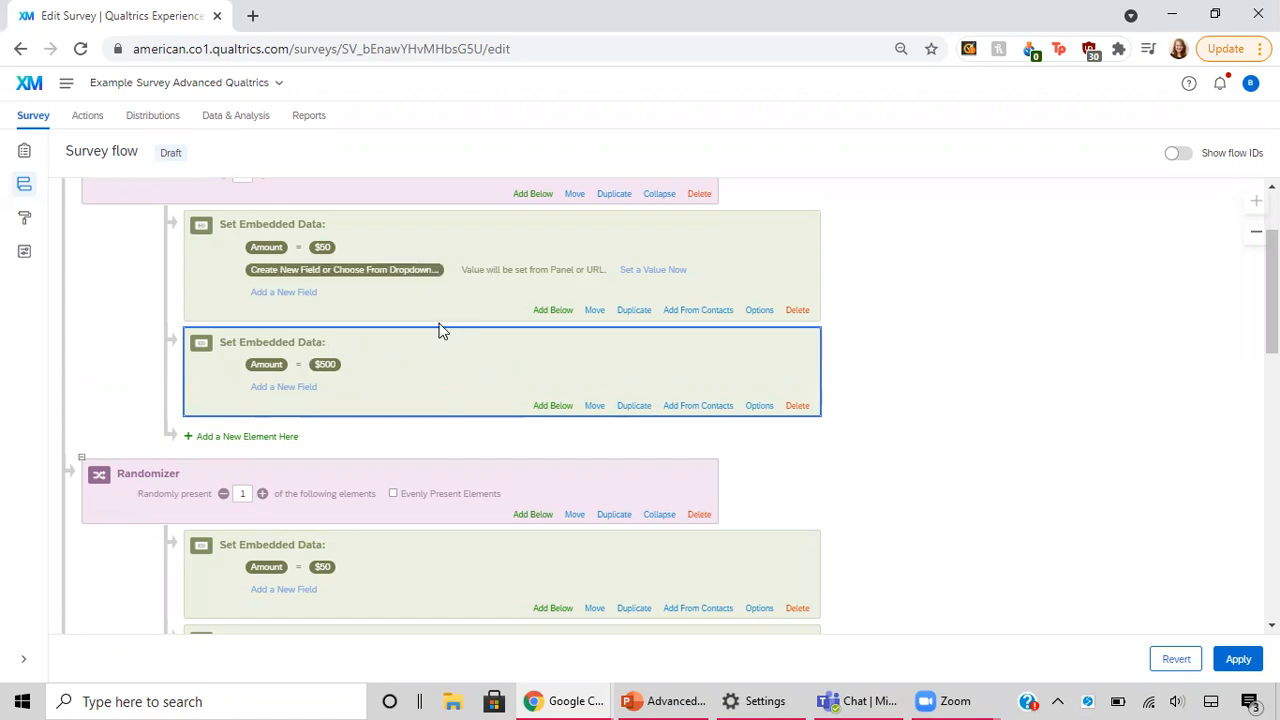
Step: Make the new randomizer present 1 of its elements and turn on Evenly Present Elements
scroll(440, 330, "up", 2)
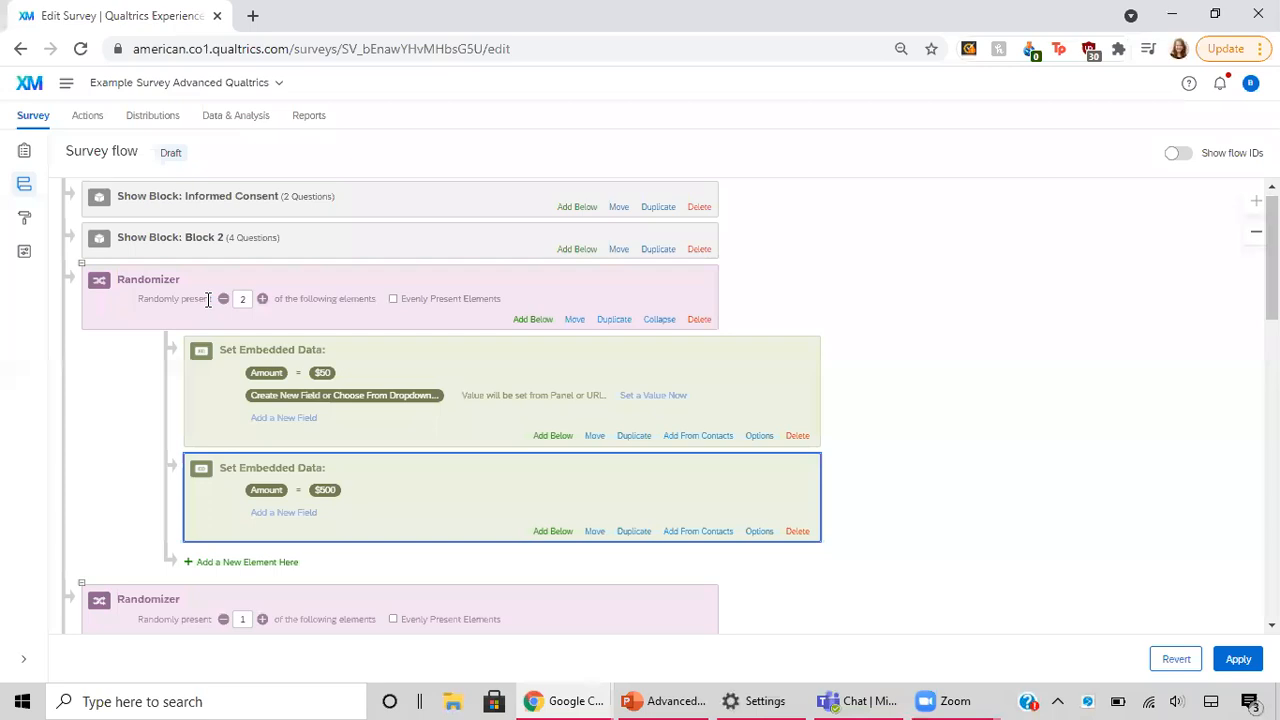
left_click(224, 300)
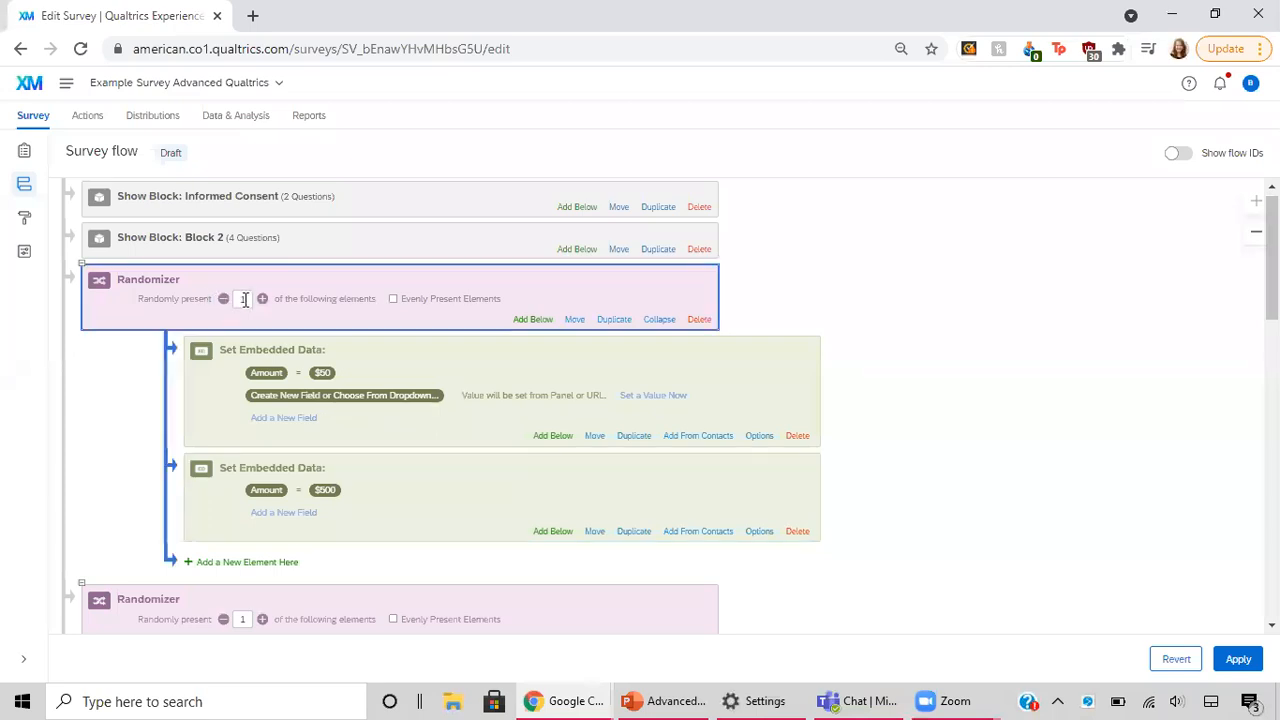
left_click(392, 299)
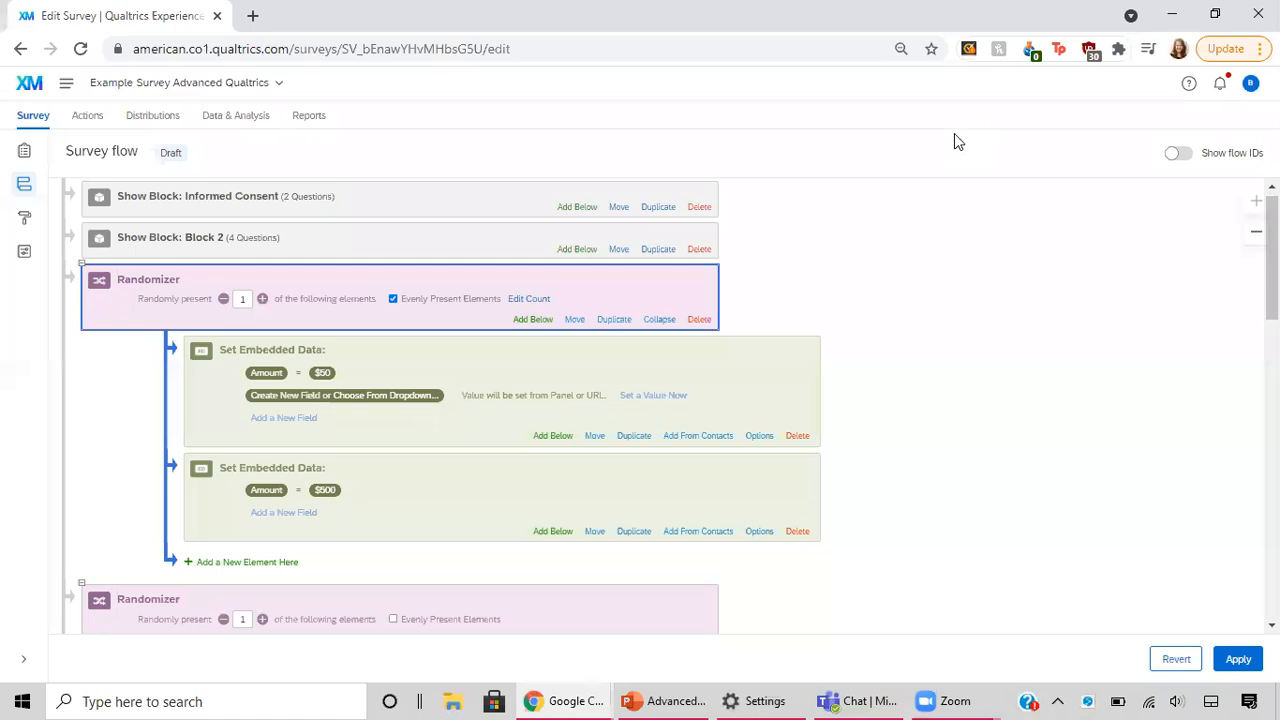
scroll(505, 383, "down", 1)
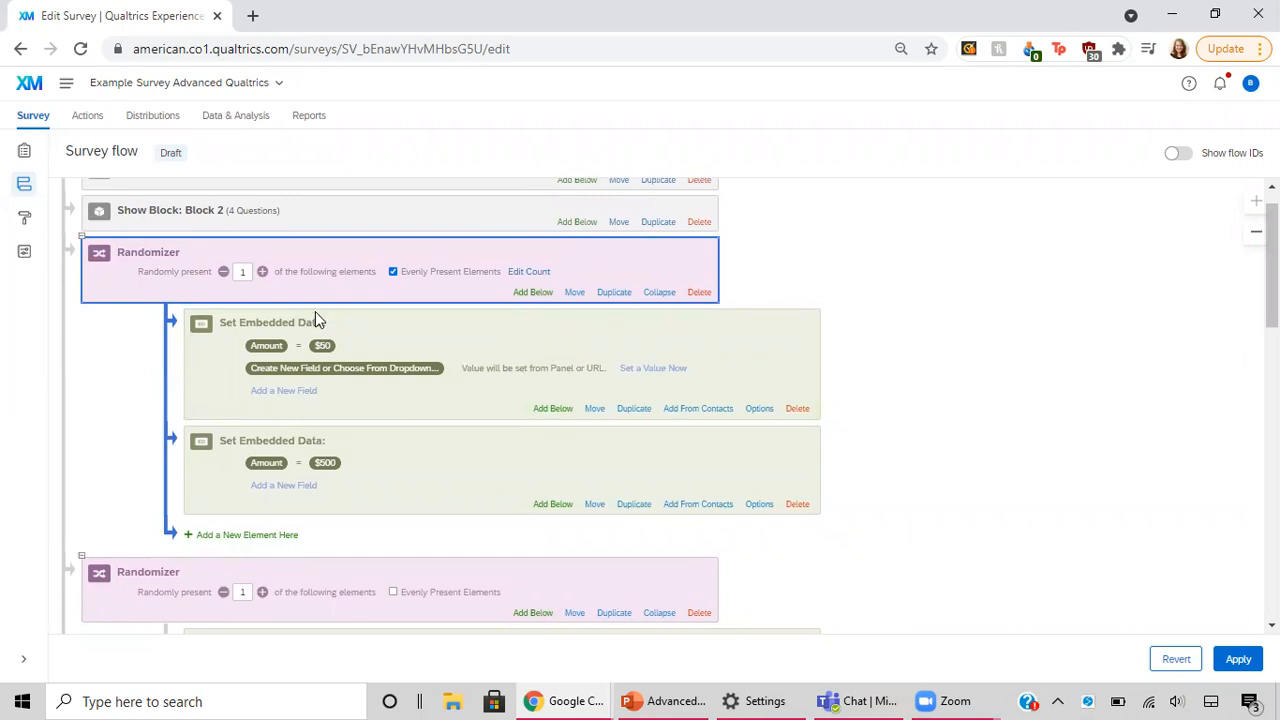
Step: Delete the new randomizer directly below the four-question Block 2 together with the embedded data elements it contains
left_click(703, 294)
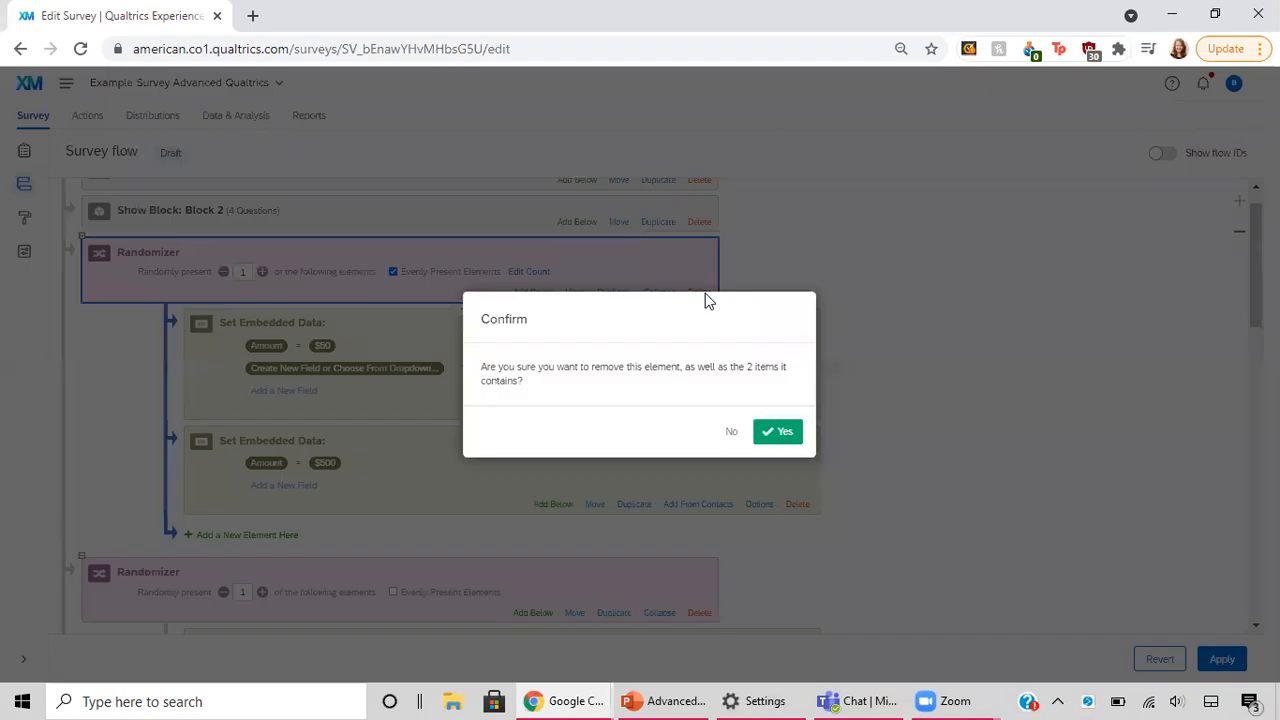
left_click(776, 432)
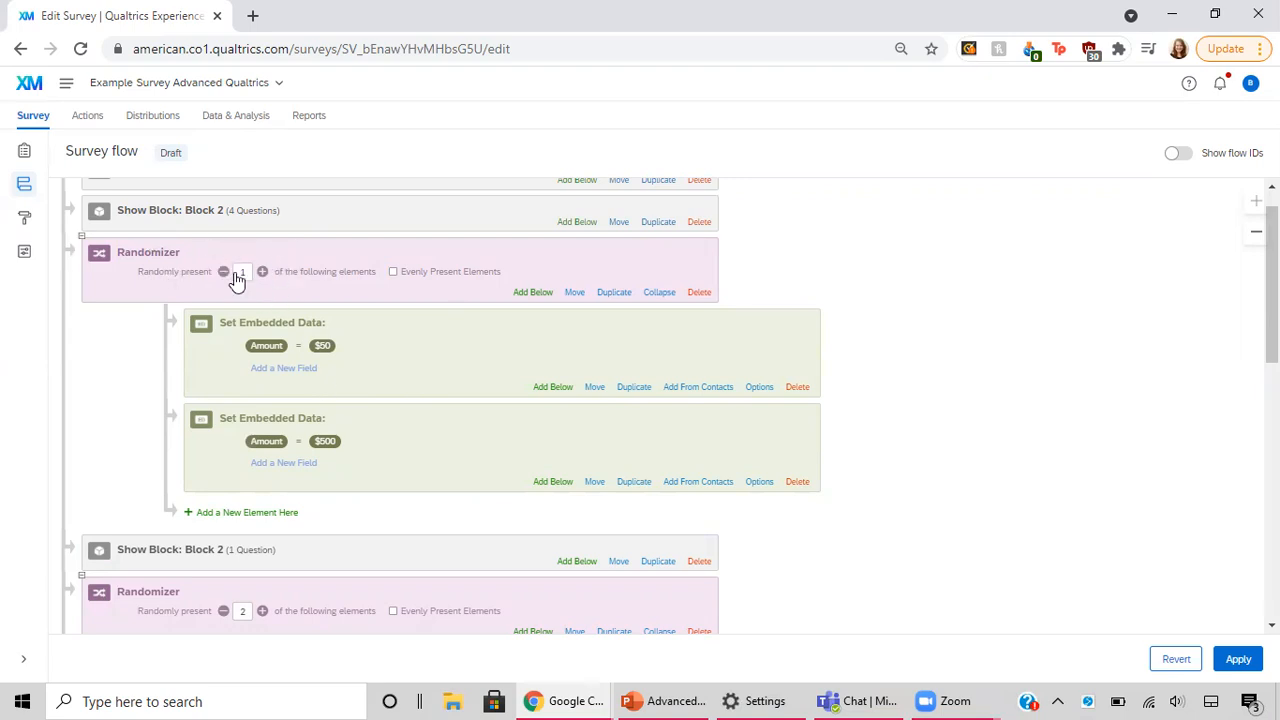
Step: Turn on Evenly Present Elements for the original Amount randomizer and save the flow changes while returning to the survey questions
left_click(394, 272)
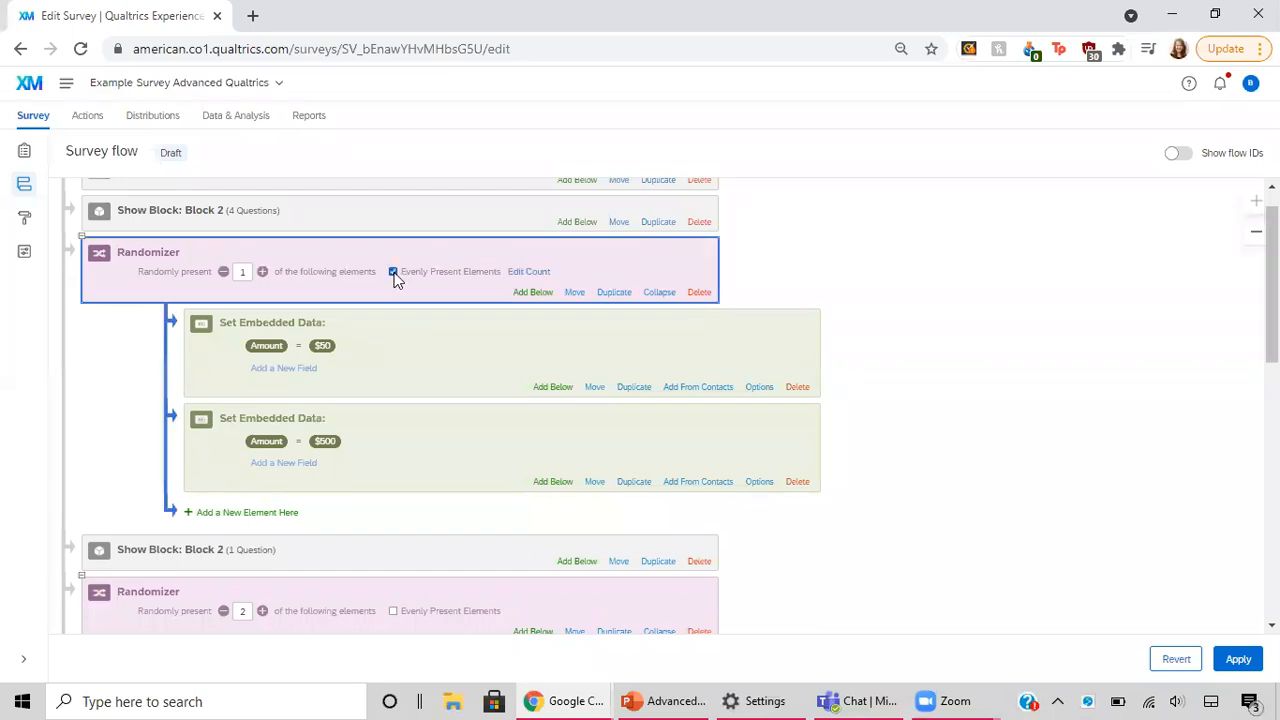
scroll(394, 277, "up", 1)
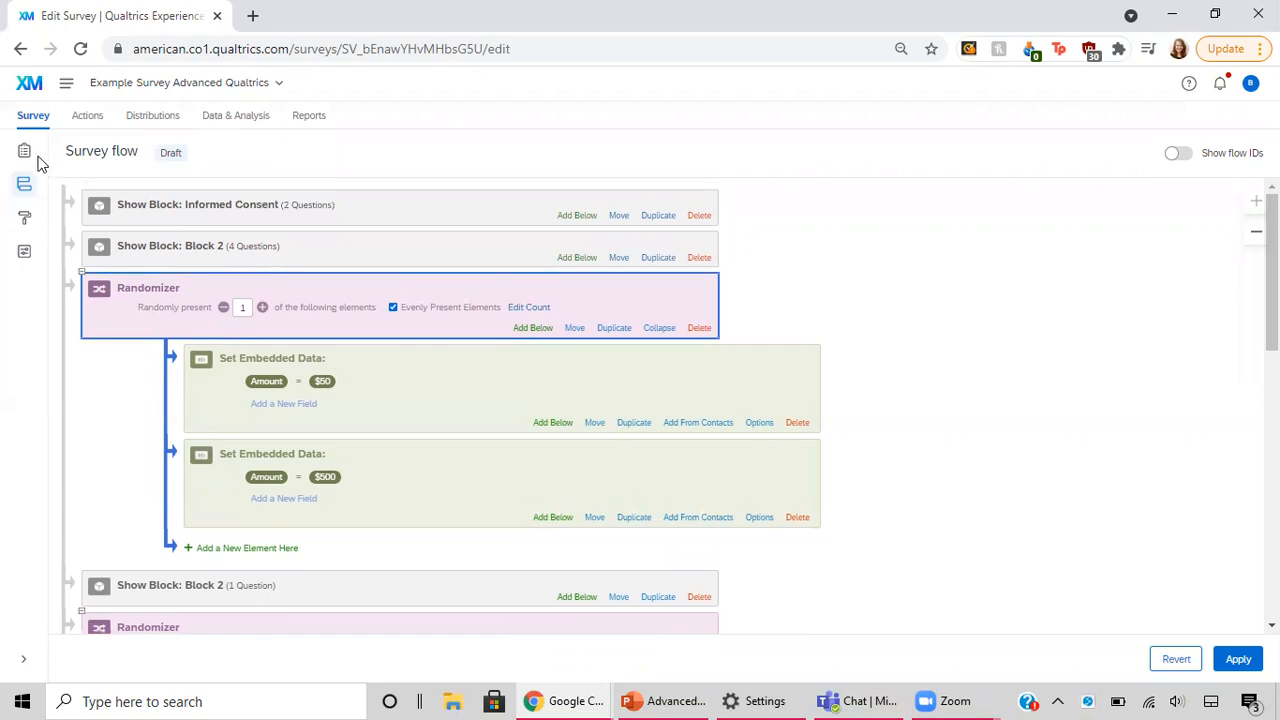
left_click(34, 155)
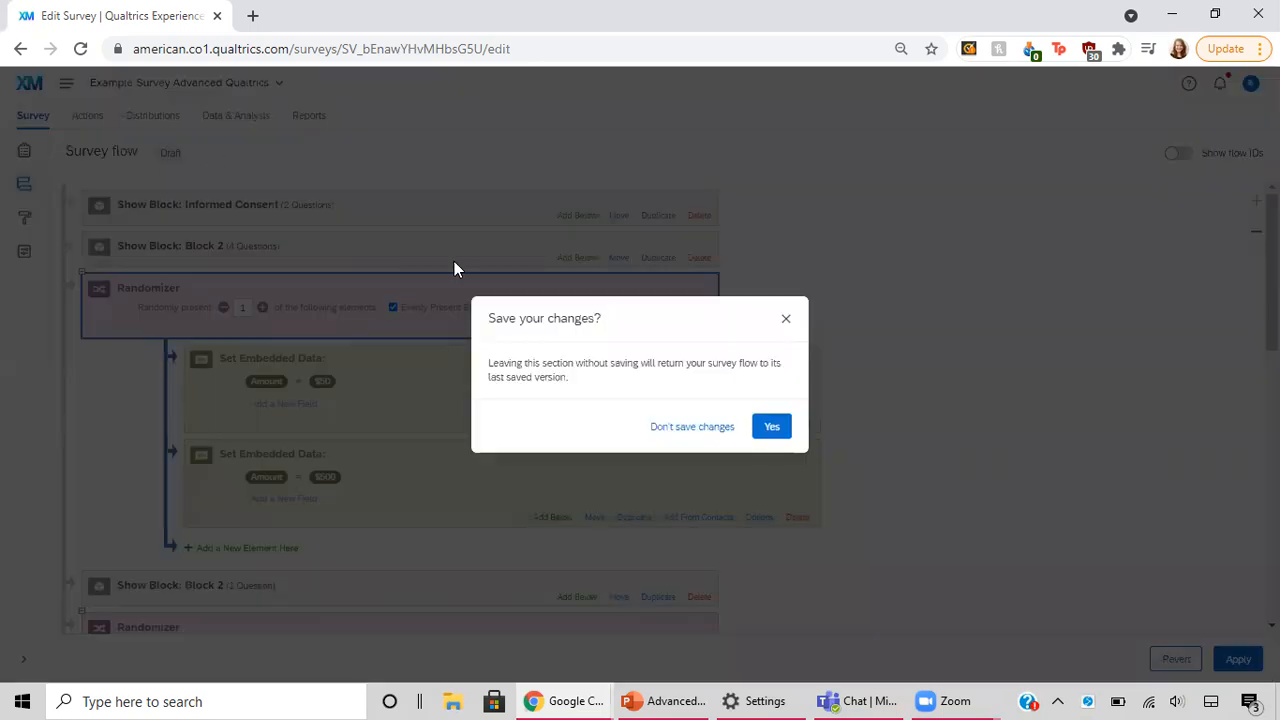
left_click(766, 438)
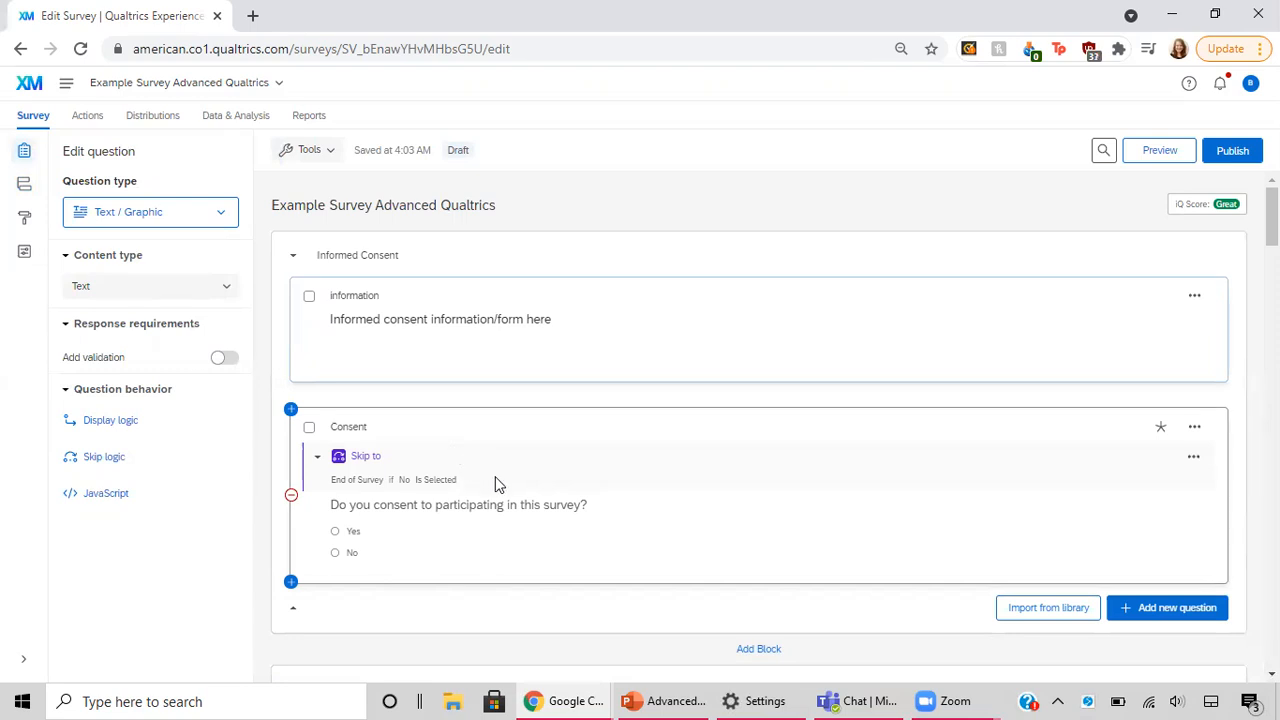
Step: Remove the piped ${e://Field/Amount} placeholder from the text of Q6 about donating to environmental organizations
scroll(495, 478, "down", 3)
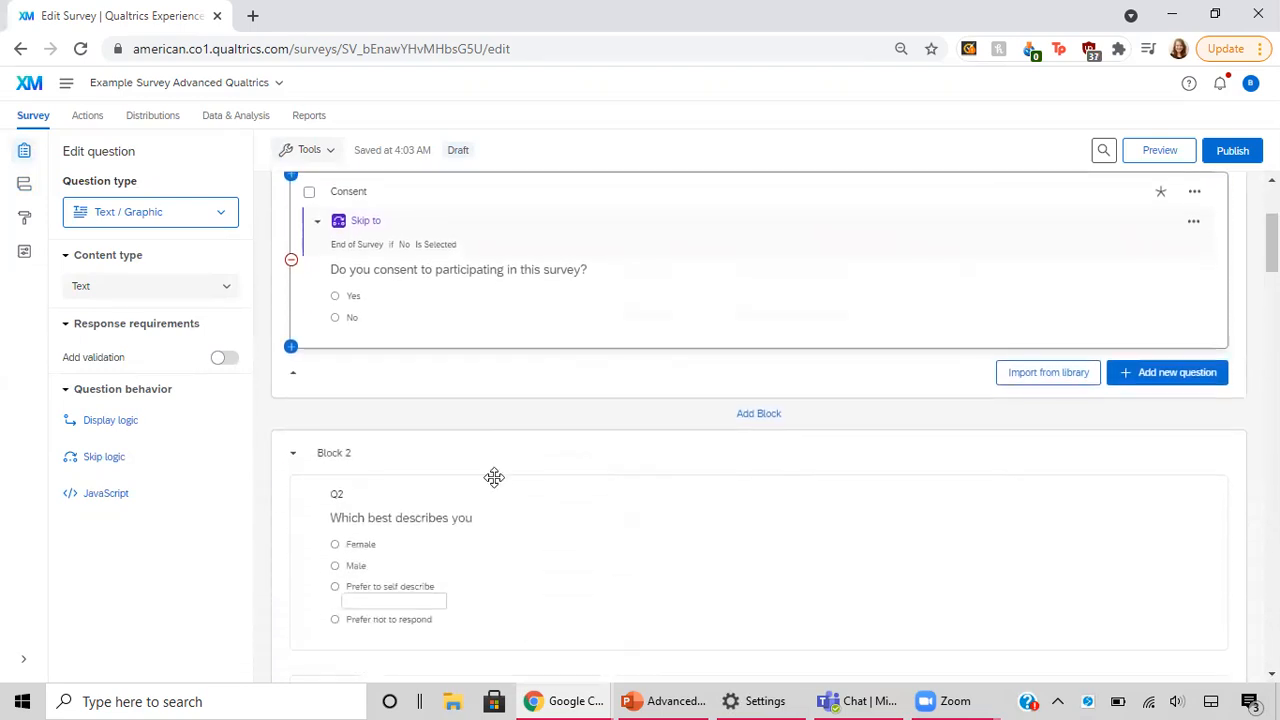
scroll(495, 478, "down", 7)
scroll(498, 484, "down", 8)
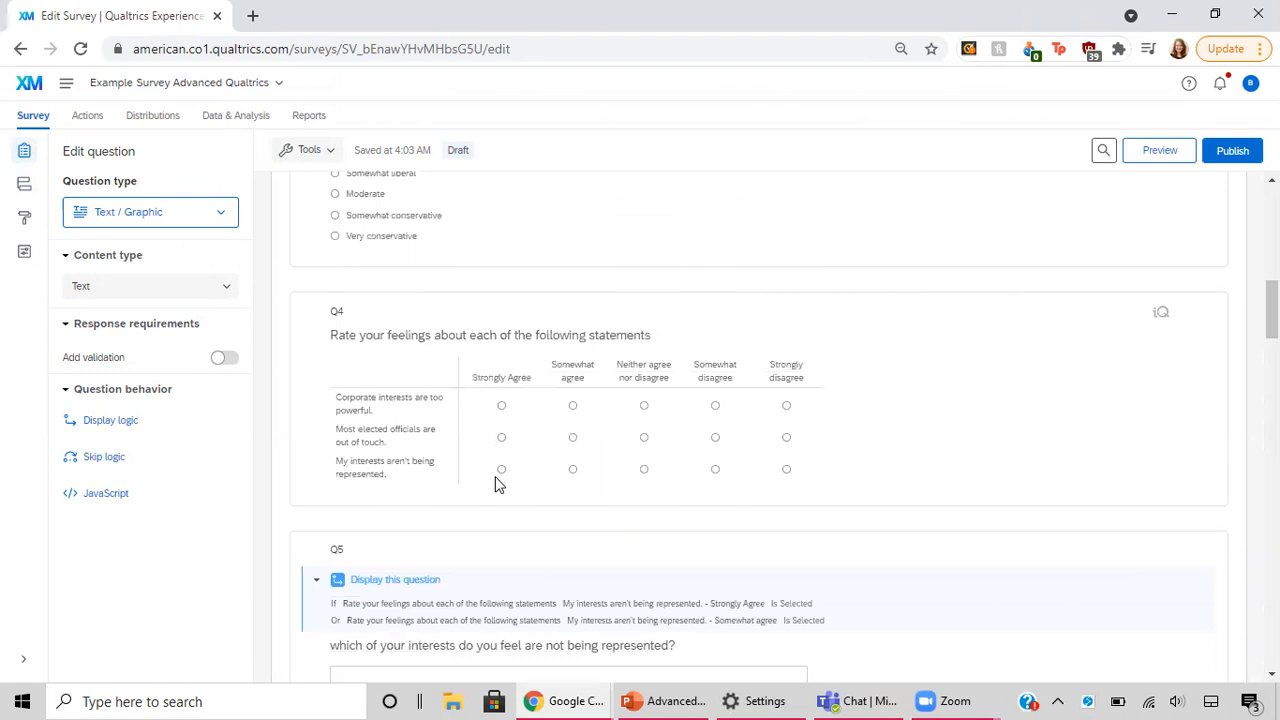
scroll(498, 484, "down", 1)
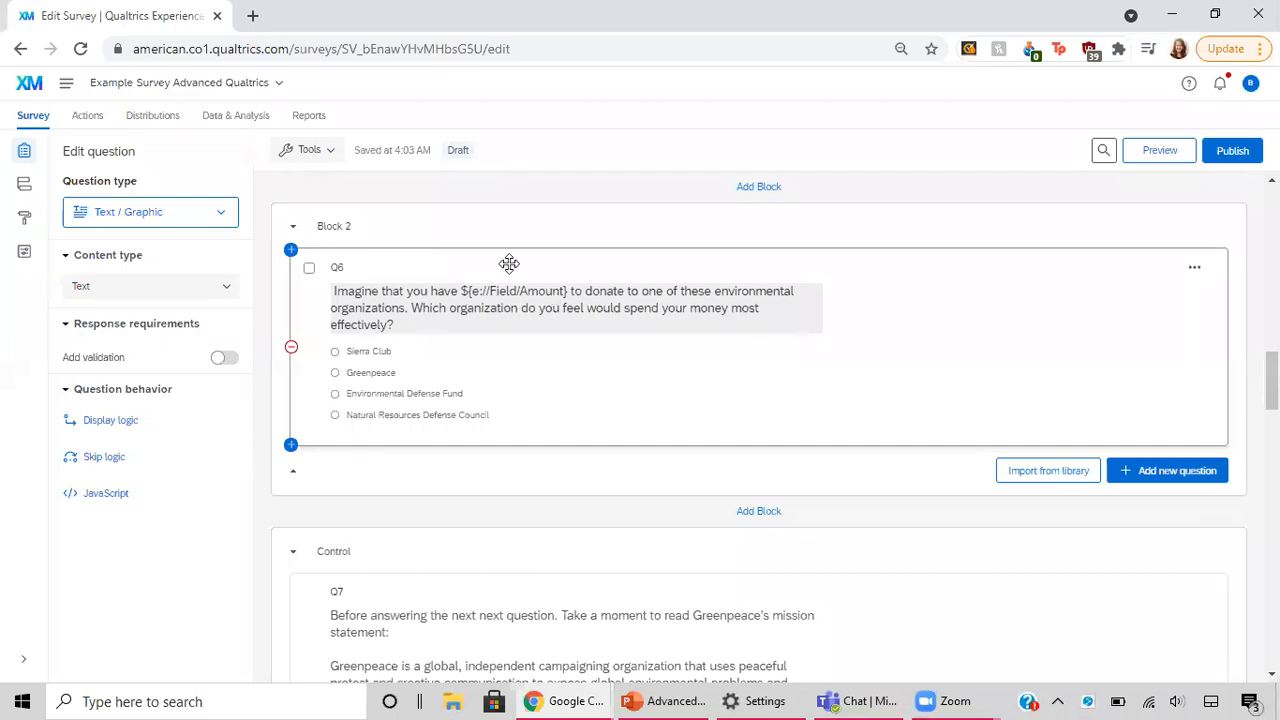
left_click(548, 295)
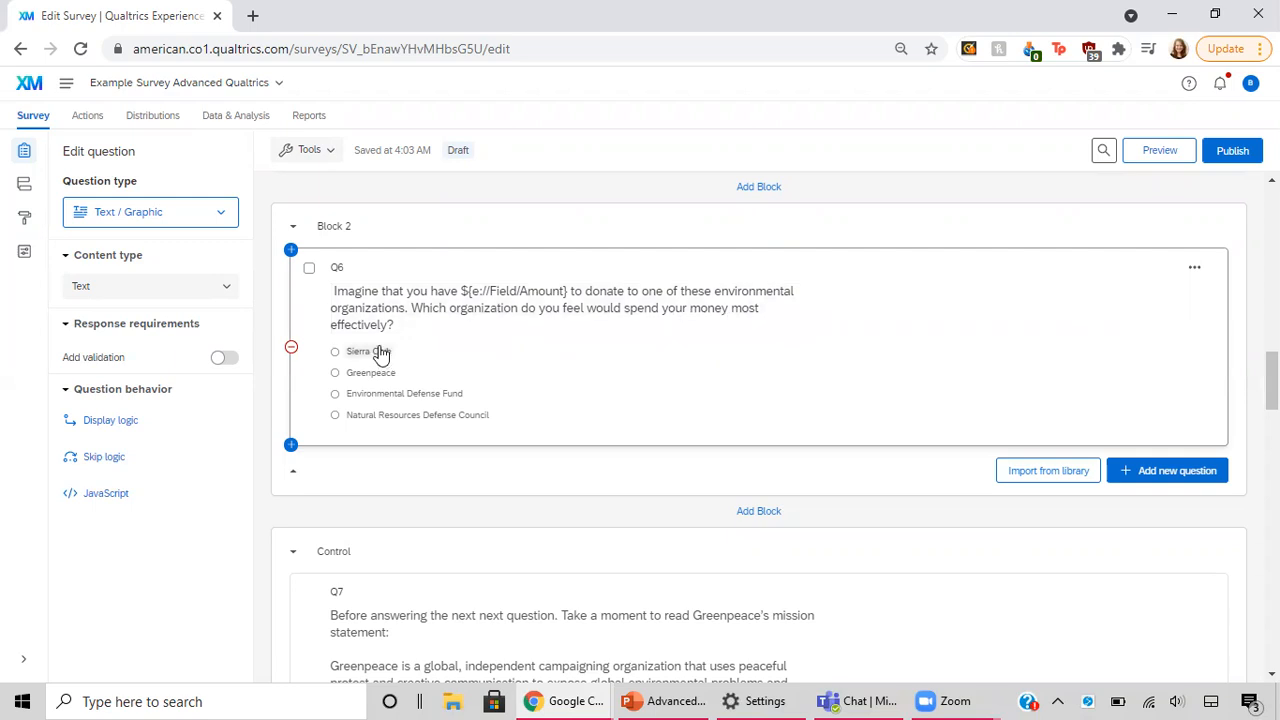
left_click(571, 298)
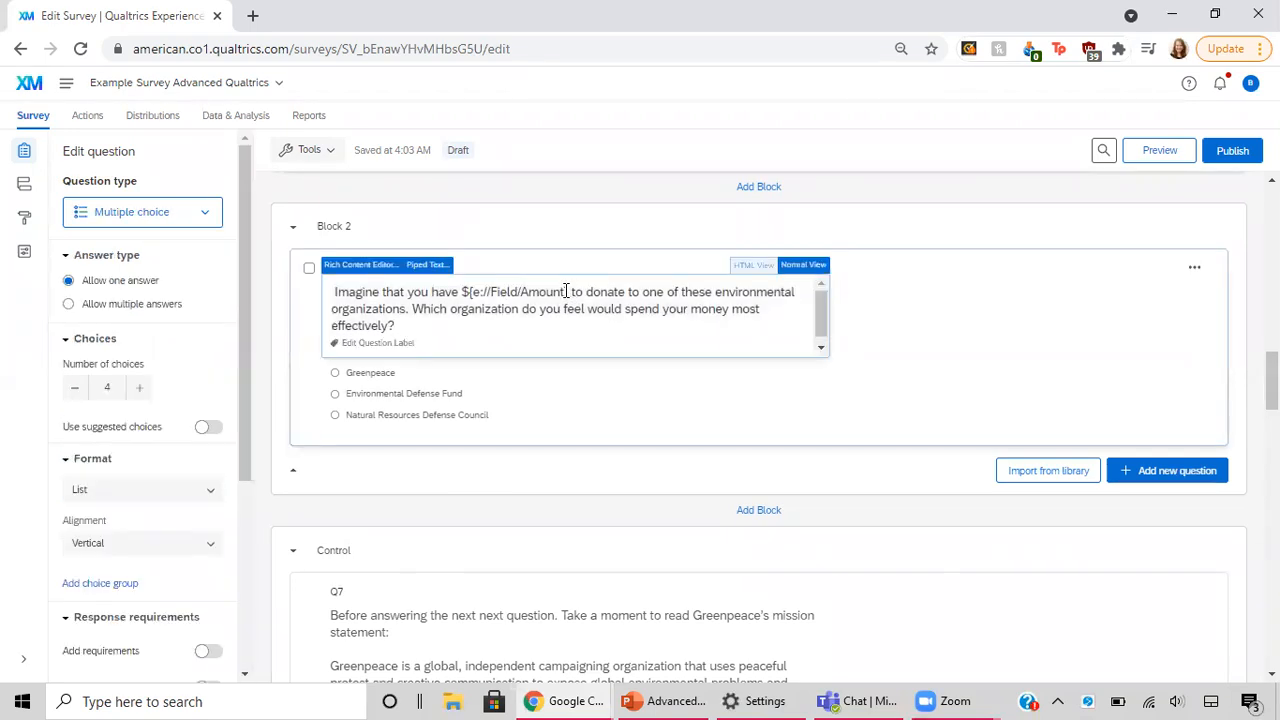
left_click_drag(568, 291, 462, 292)
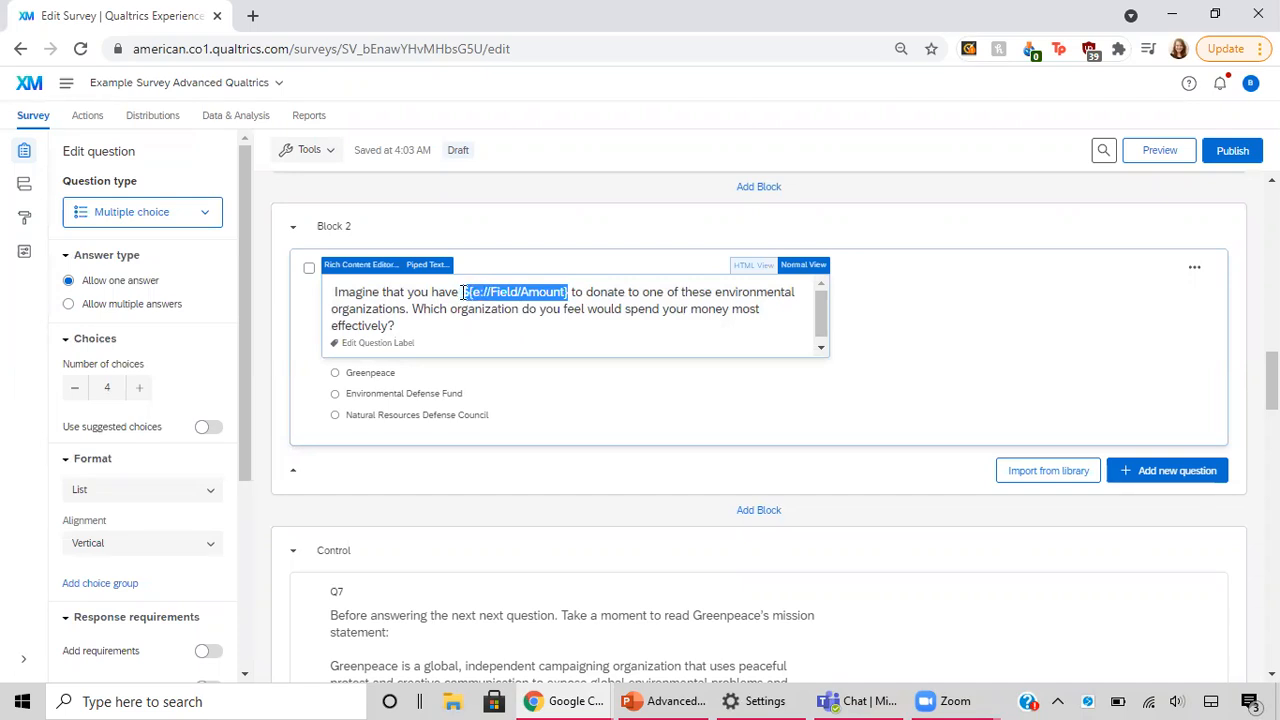
key("BackSpace")
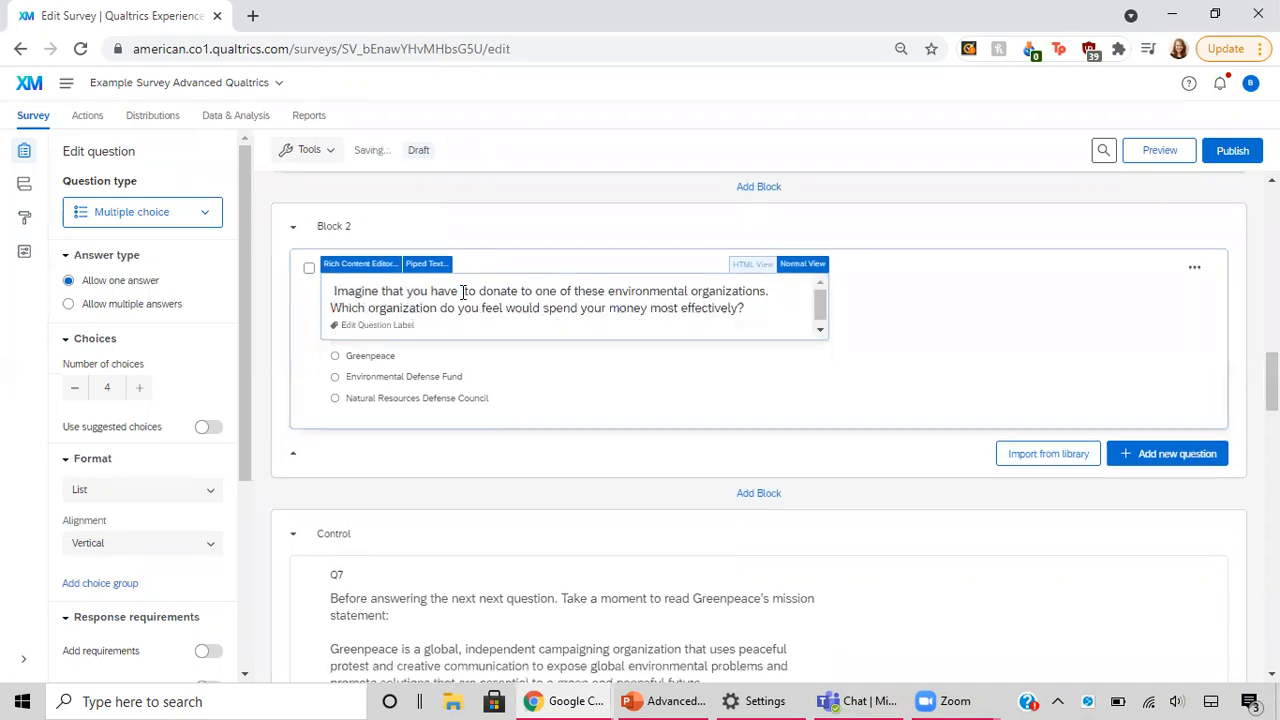
key("BackSpace")
Step: Pipe the embedded data field Amount into Q6's text after "Imagine that you have" and finish editing the question
left_click(428, 265)
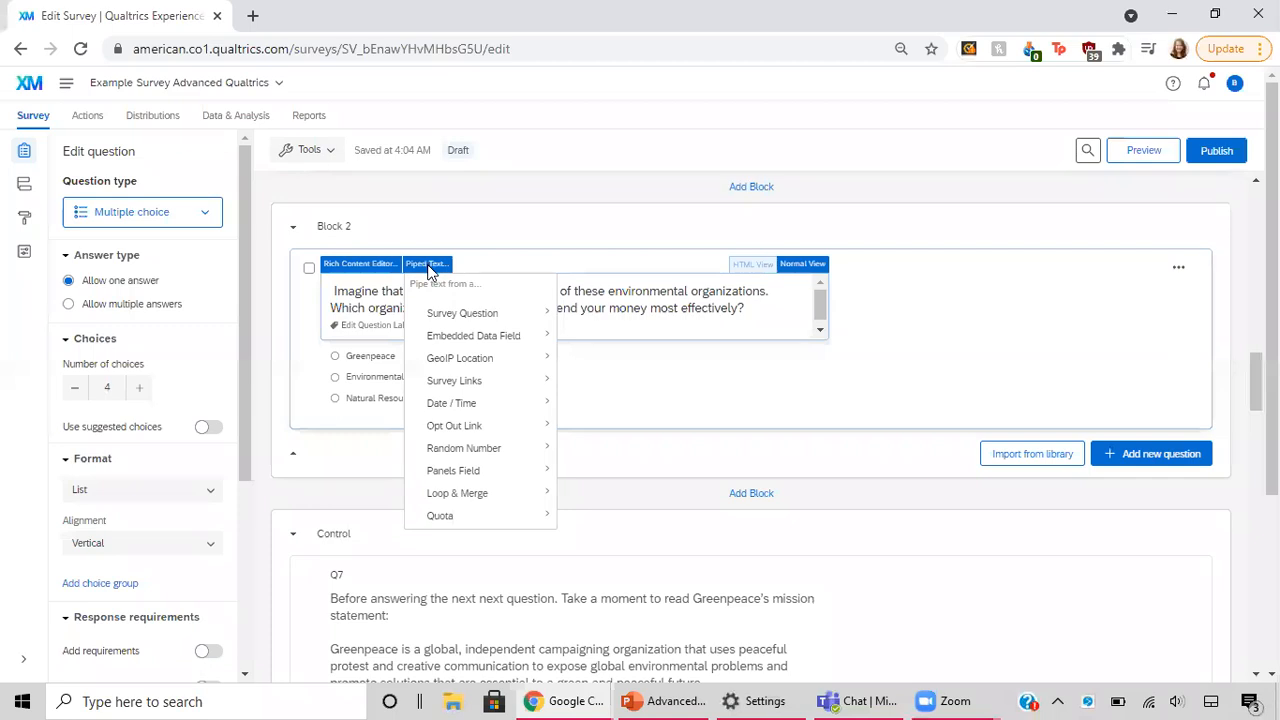
mouse_move(473, 345)
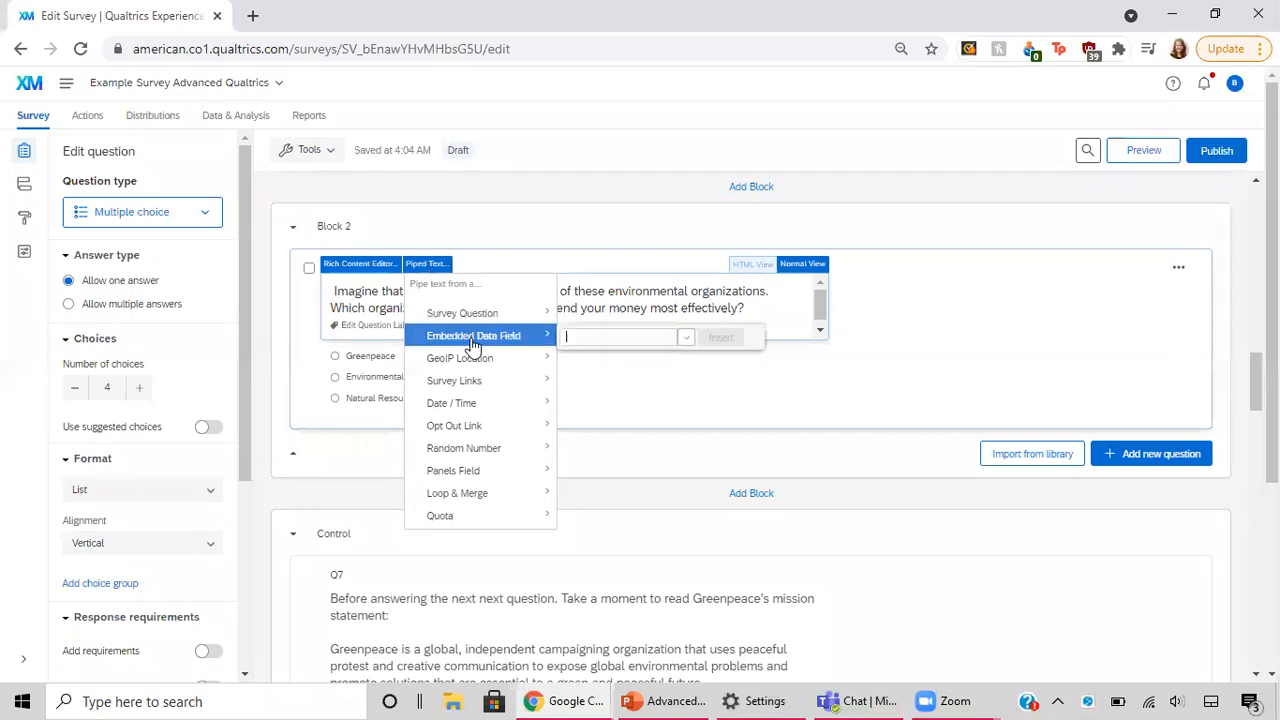
left_click(687, 340)
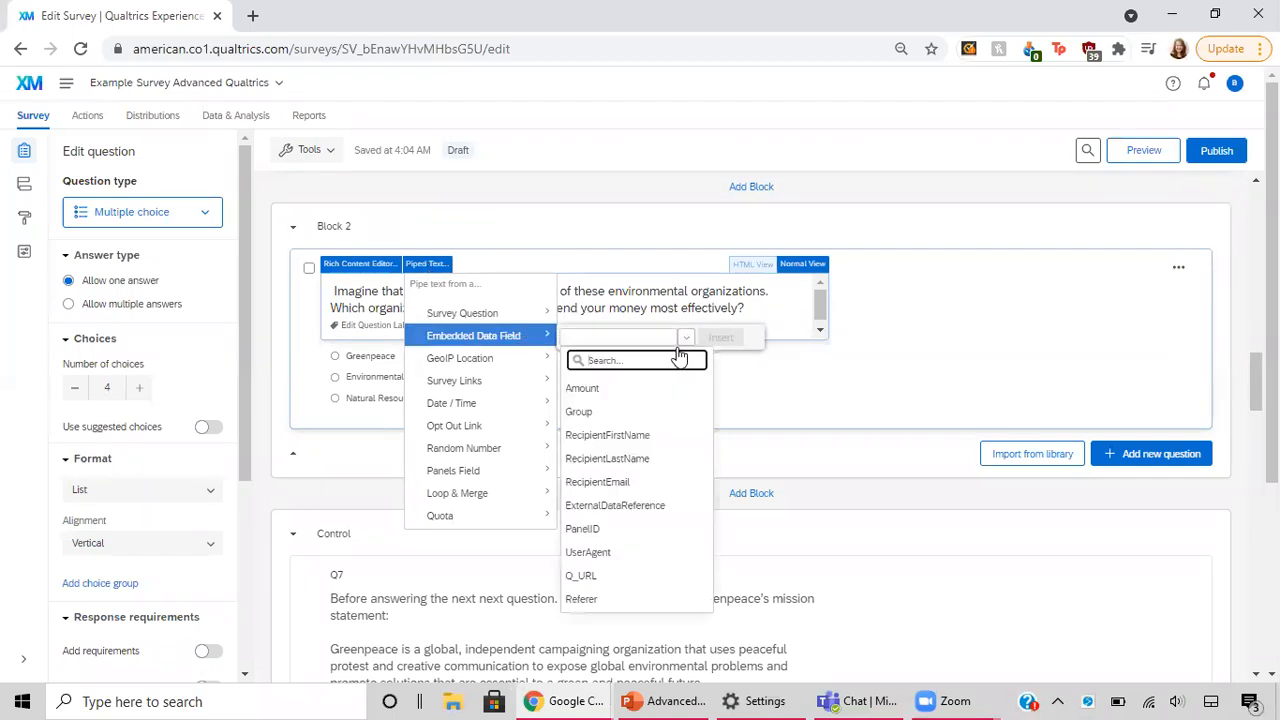
left_click(611, 397)
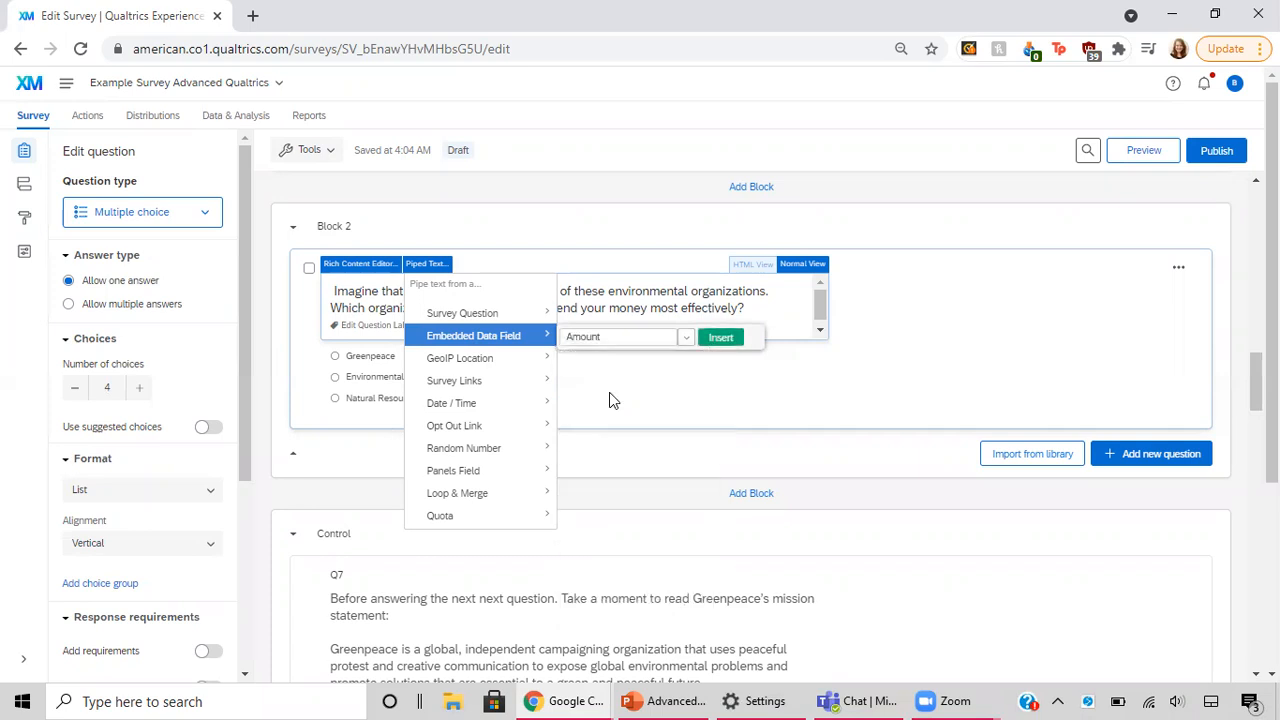
left_click(729, 339)
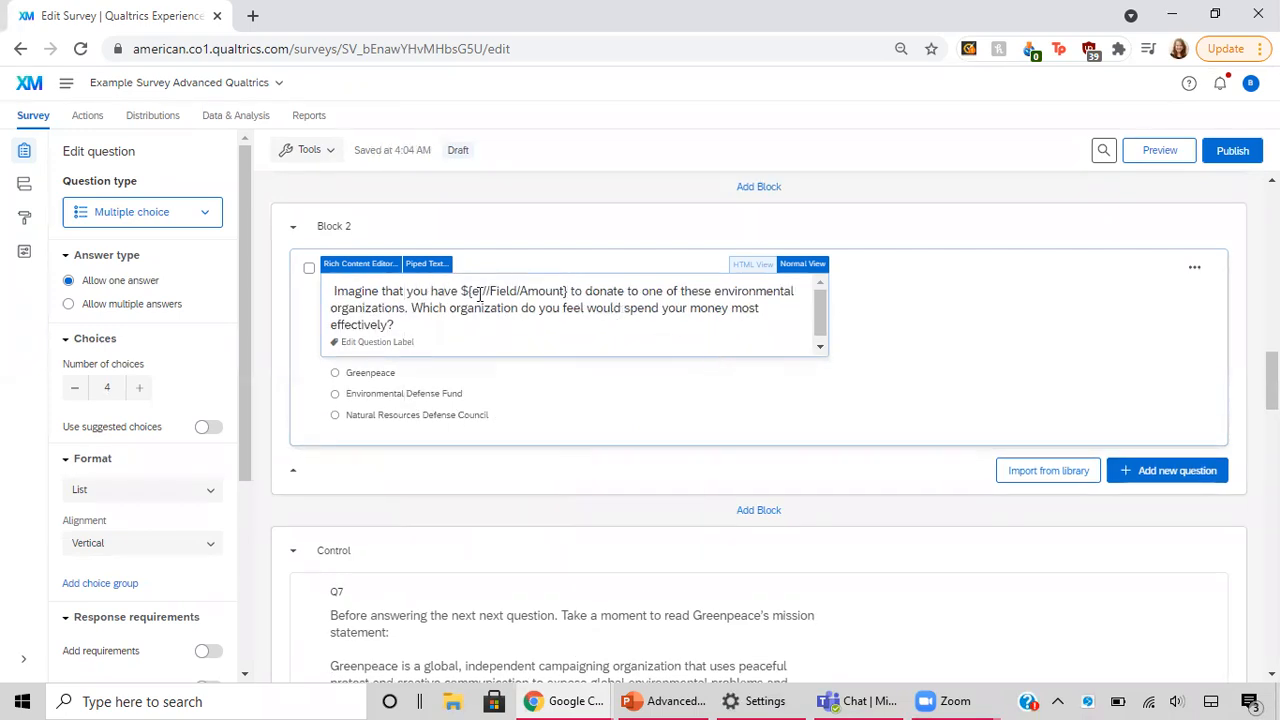
left_click_drag(468, 295, 575, 292)
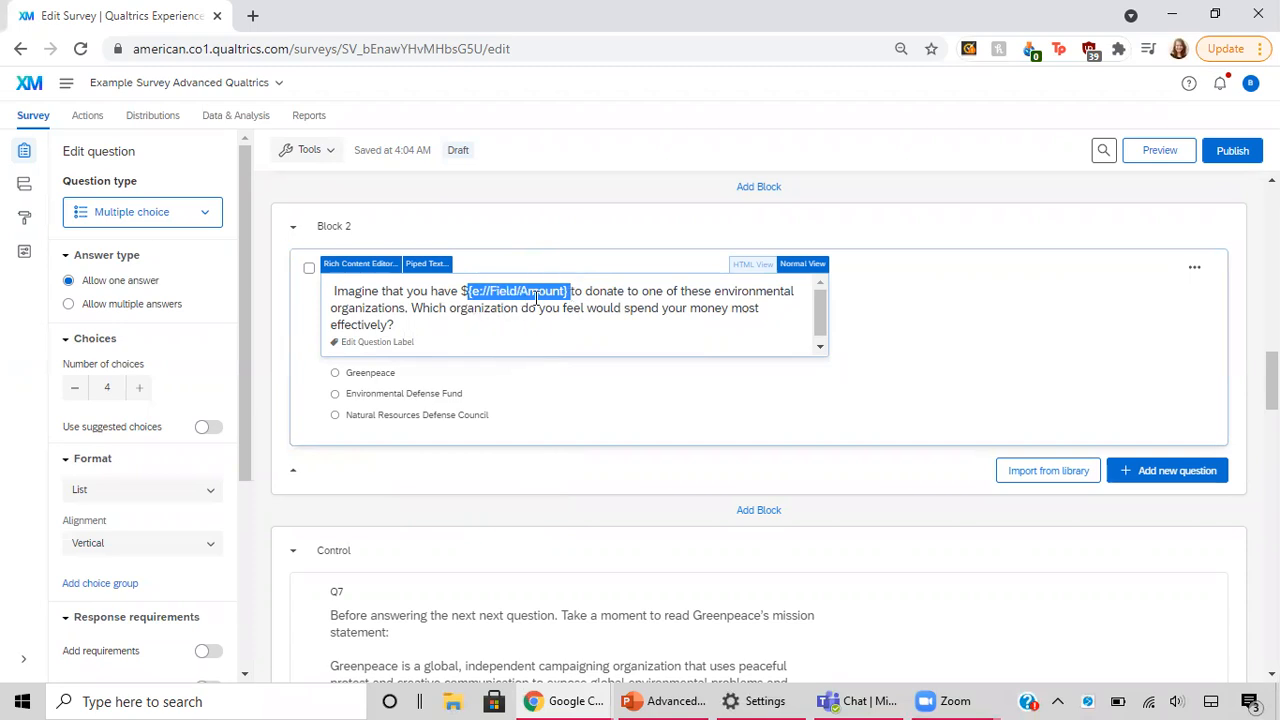
left_click(535, 328)
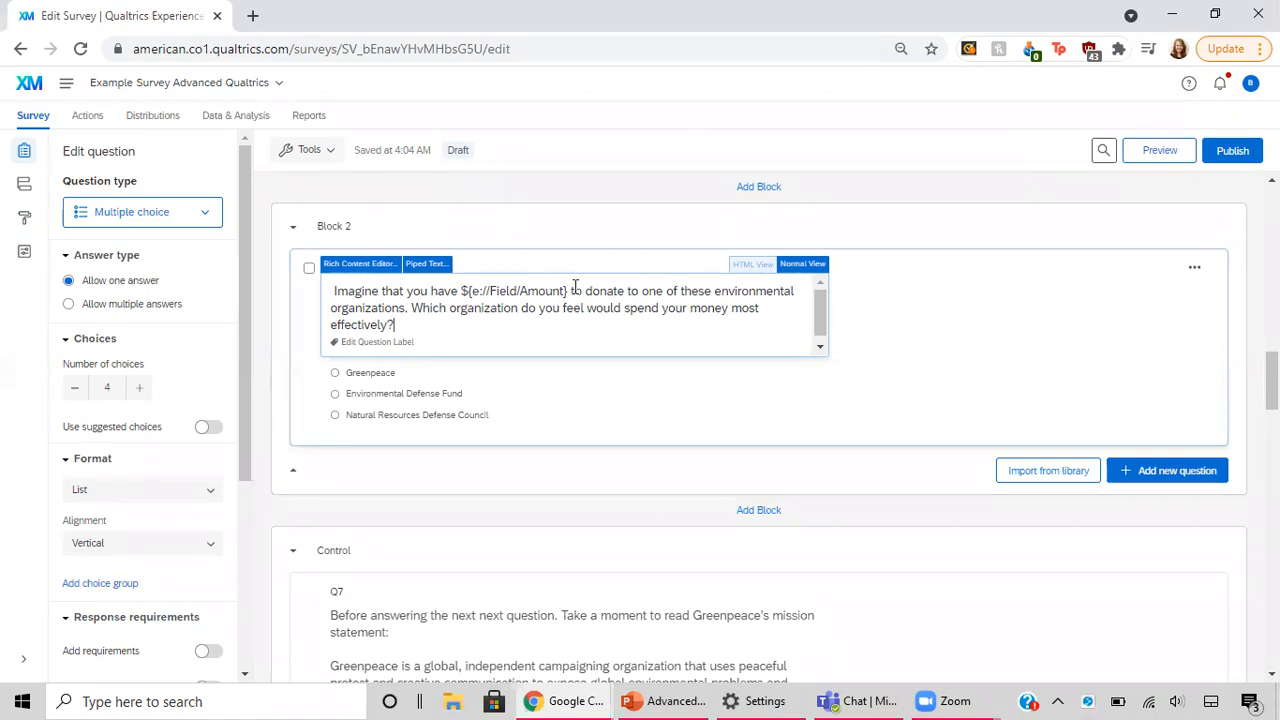
left_click_drag(572, 290, 476, 266)
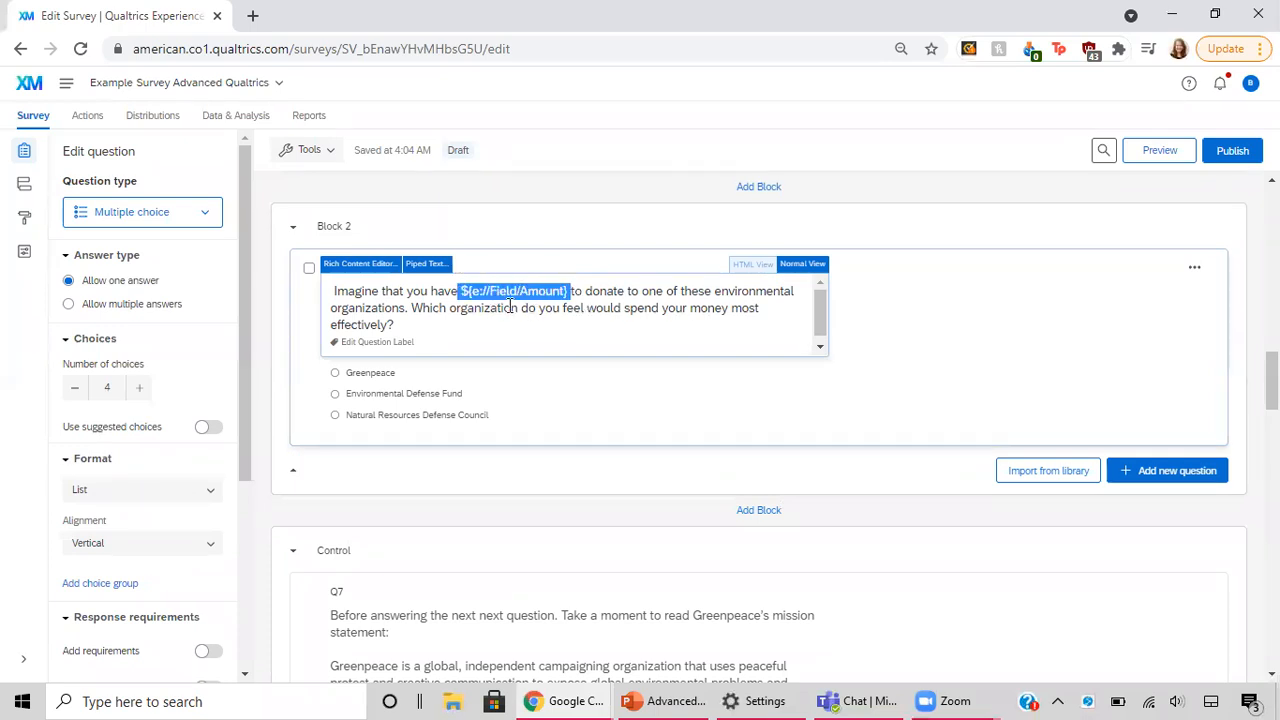
left_click(578, 314)
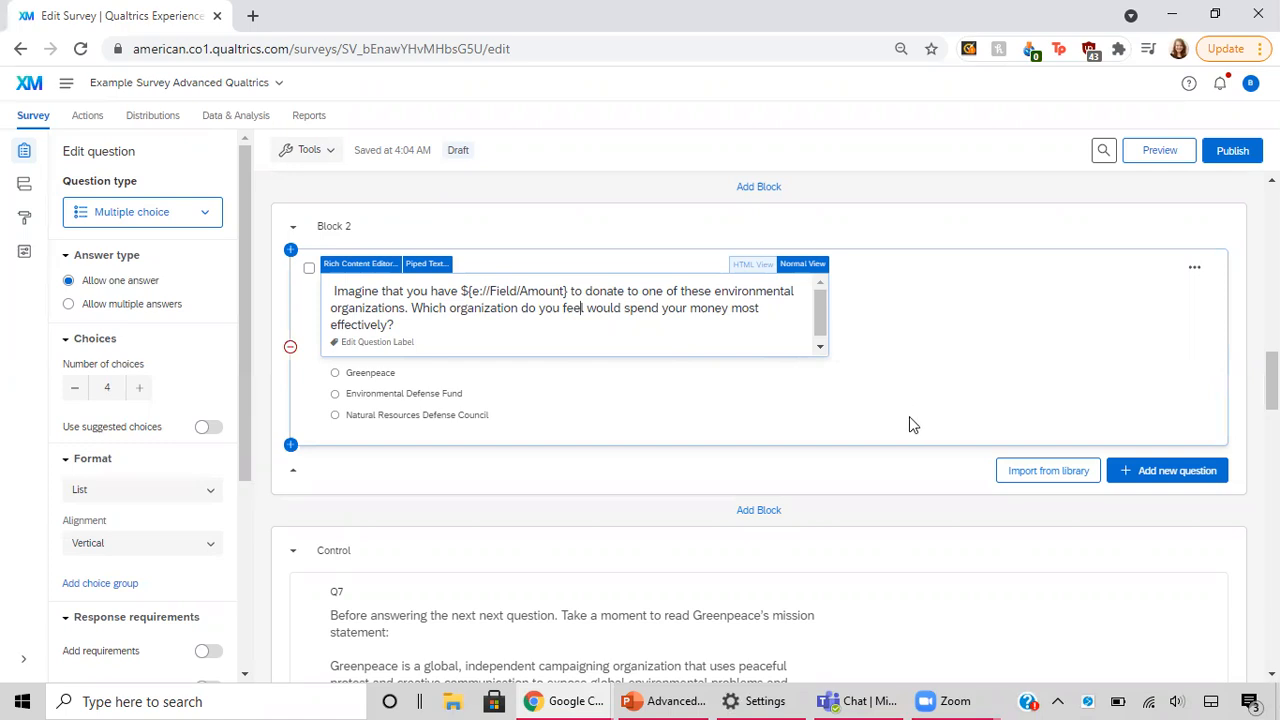
left_click(941, 218)
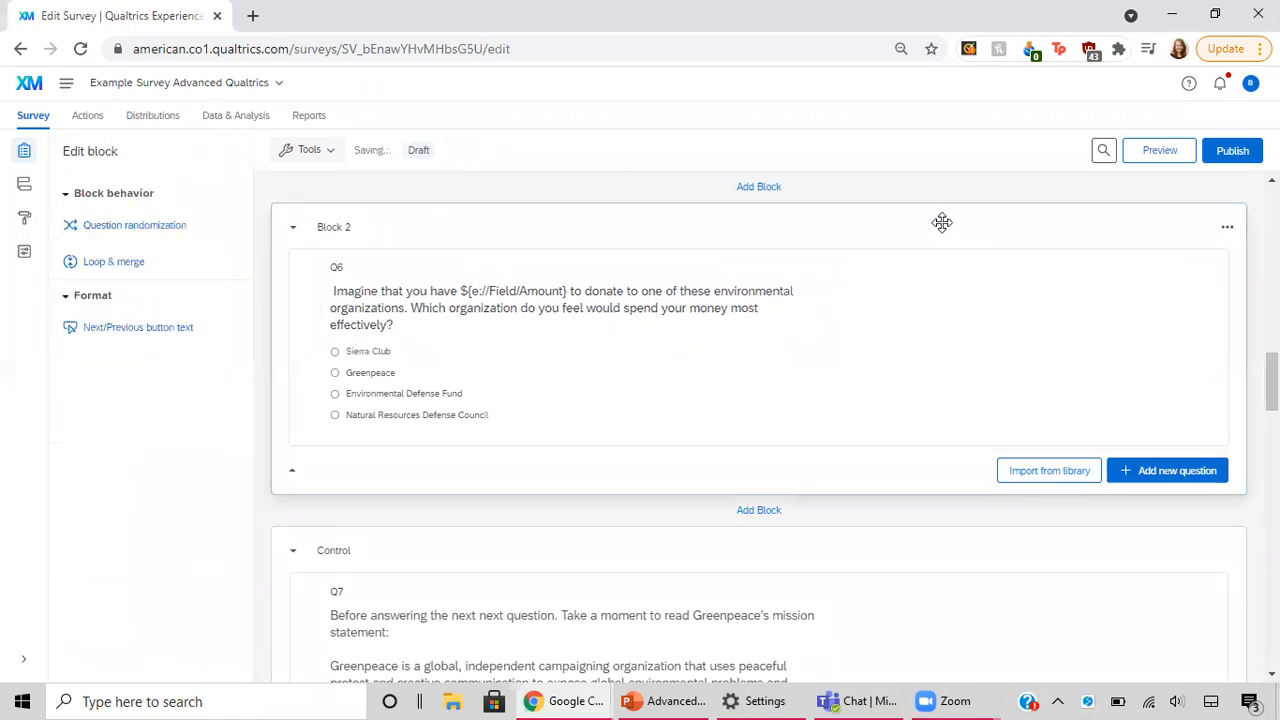
Step: Compare the Greenpeace mission statement questions Q7 in the Control block and Q8 in the Treatment block
scroll(943, 225, "down", 2)
scroll(943, 229, "down", 2)
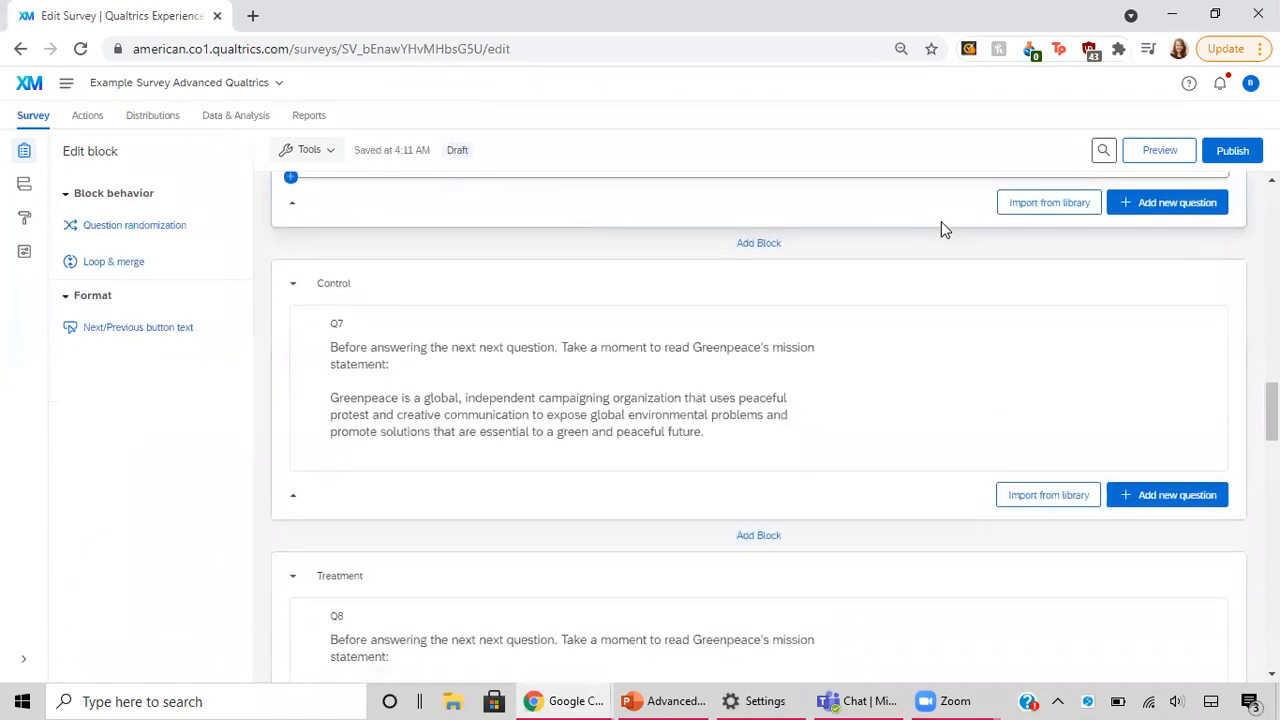
scroll(941, 225, "down", 1)
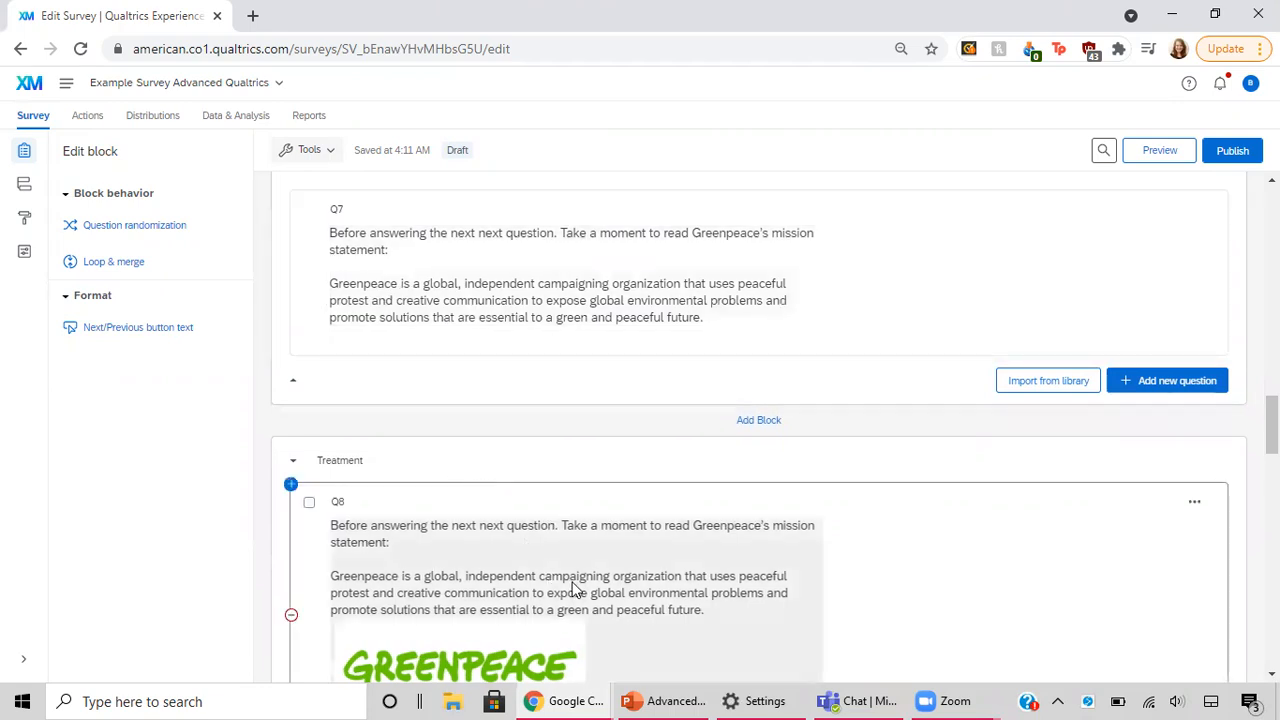
scroll(575, 590, "down", 2)
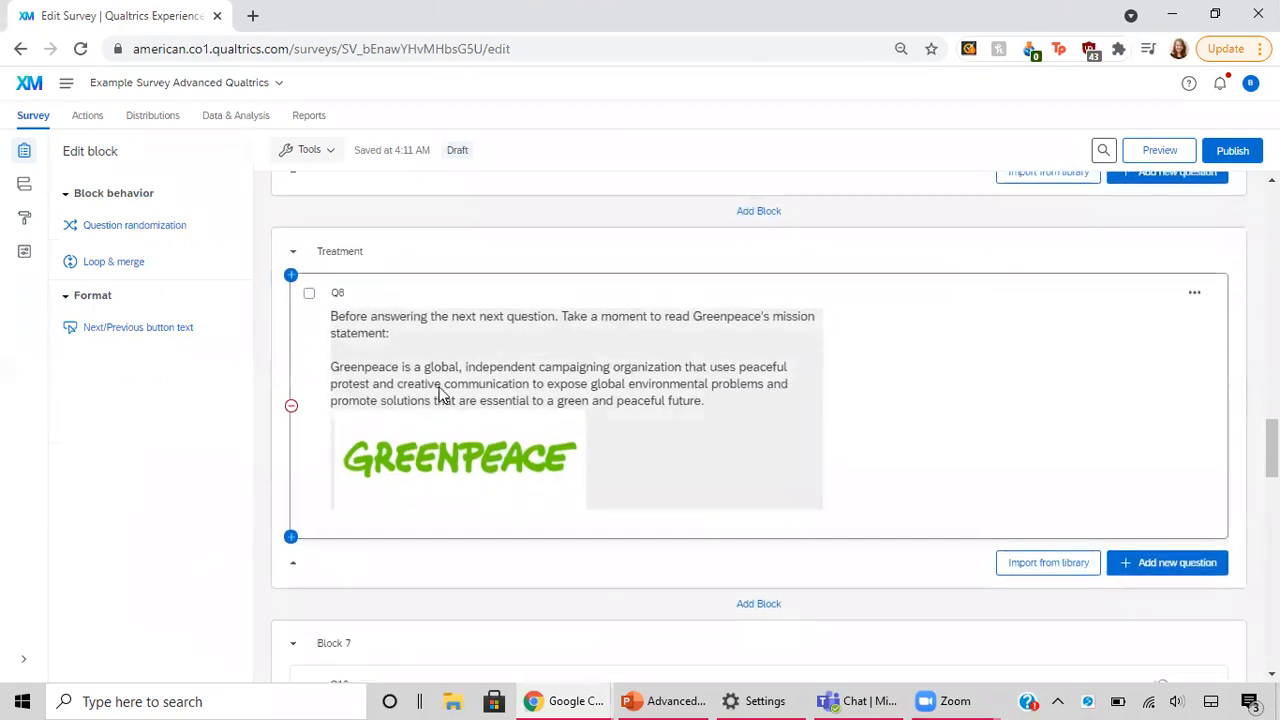
scroll(714, 500, "up", 3)
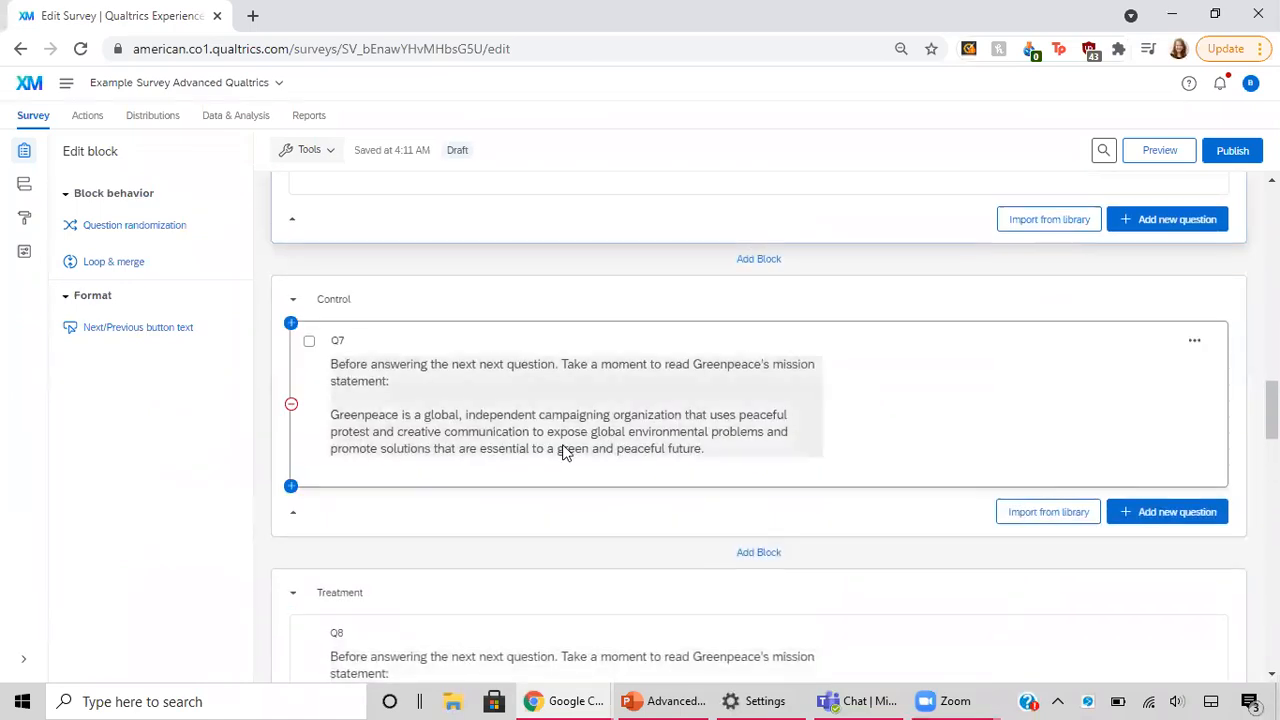
scroll(560, 450, "down", 3)
left_click(489, 461)
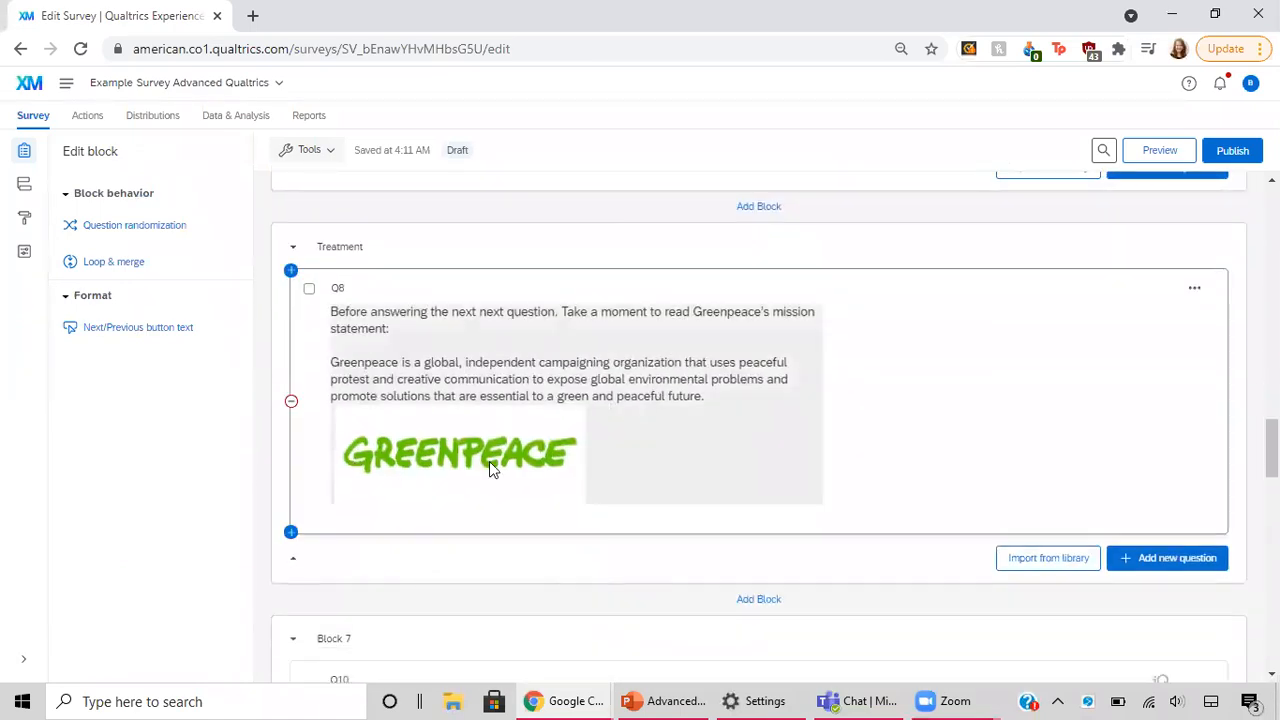
scroll(489, 461, "up", 2)
scroll(489, 461, "up", 2)
left_click(420, 374)
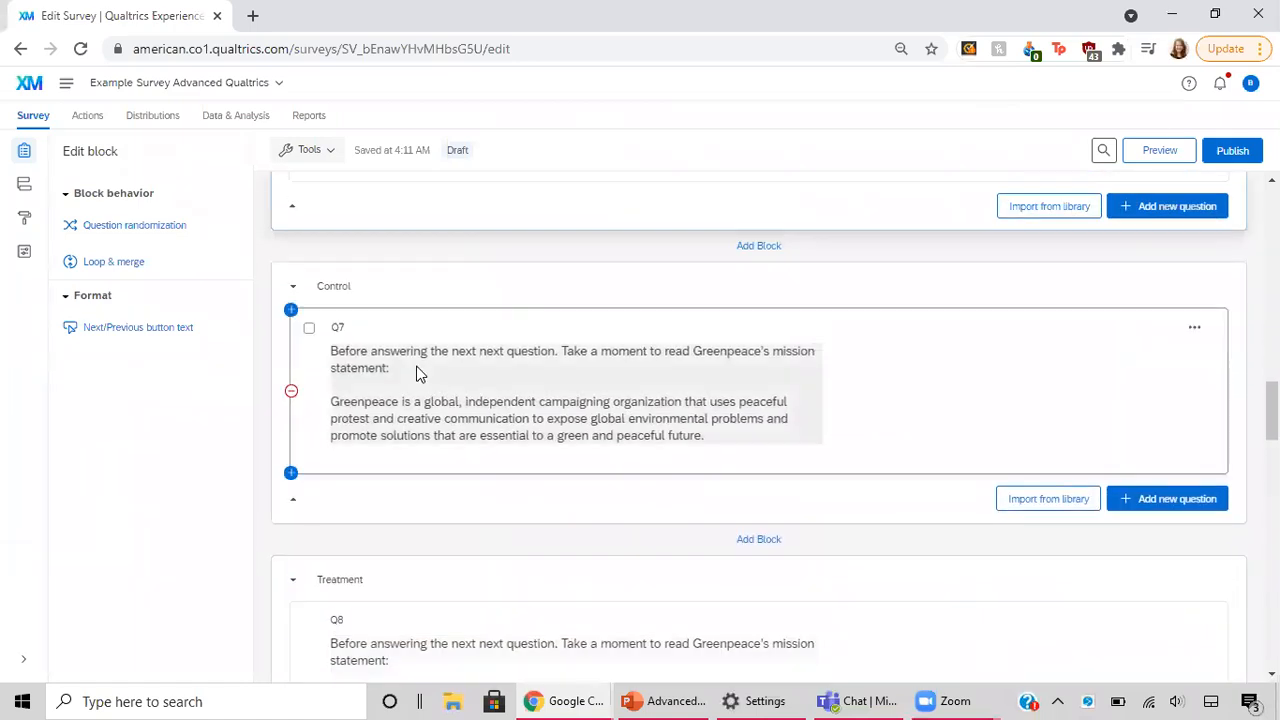
scroll(510, 429, "down", 1)
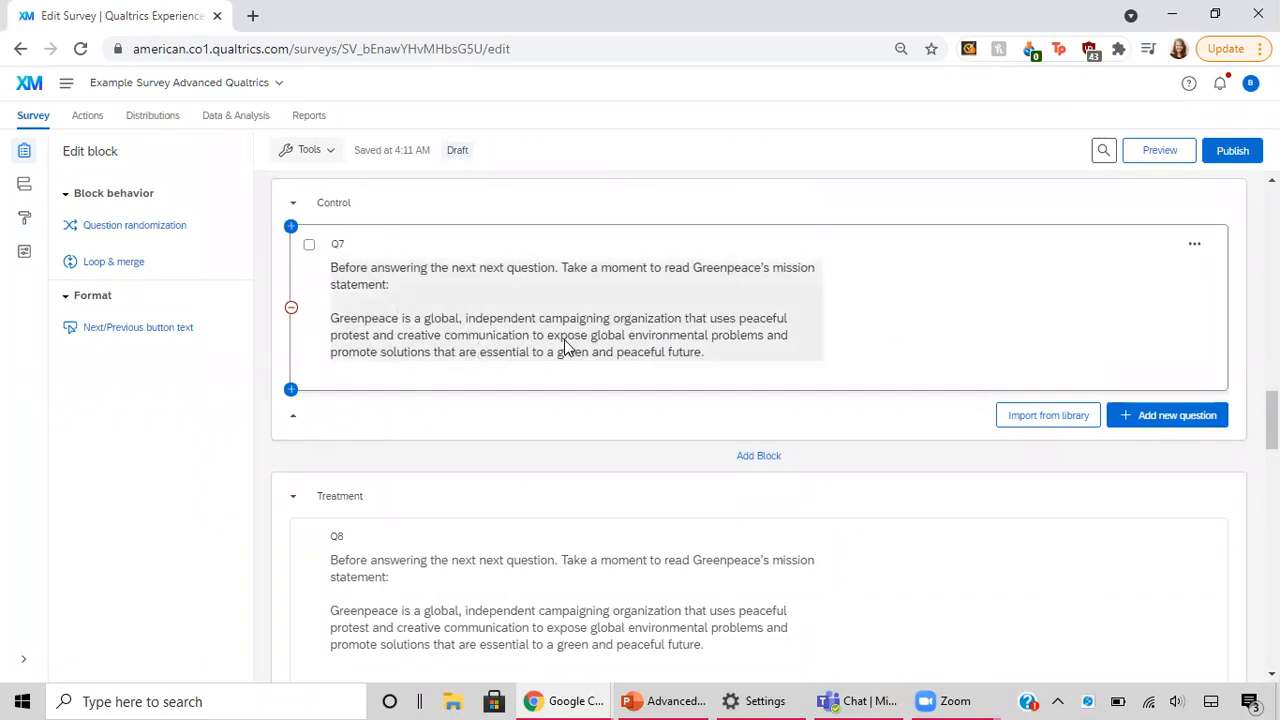
scroll(563, 345, "down", 2)
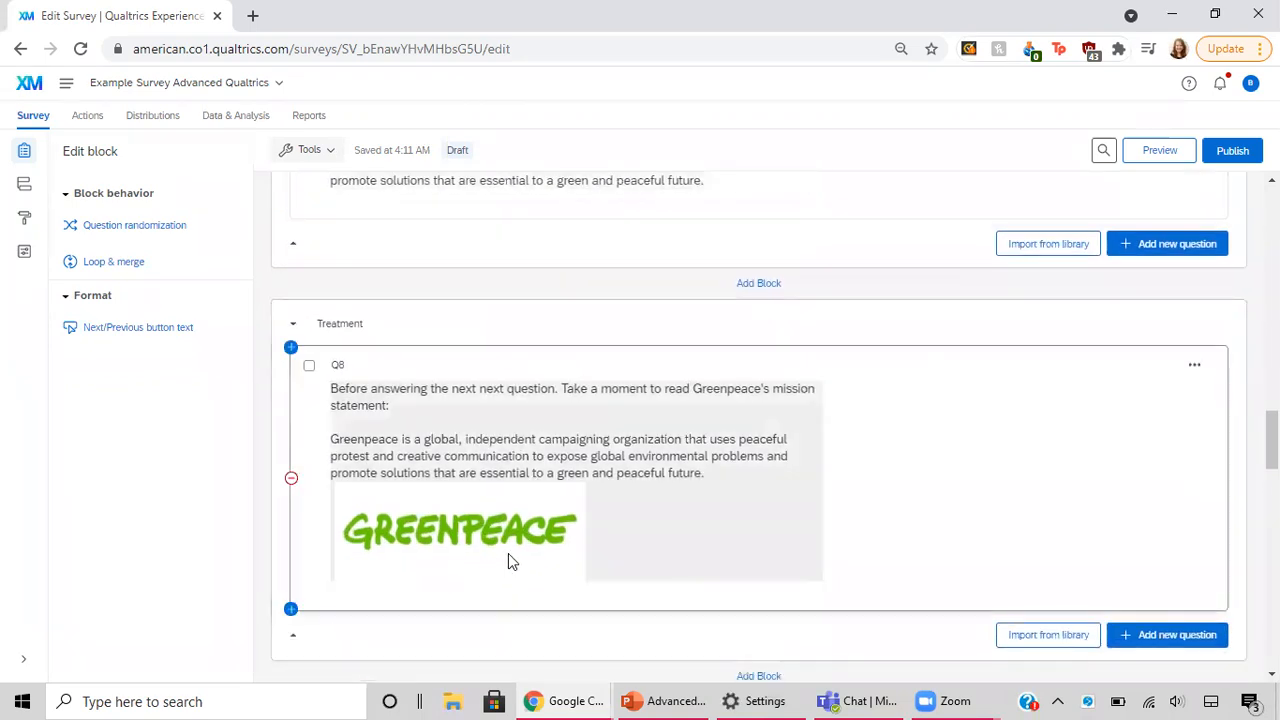
Step: Open Q8 in the Rich Content Editor to examine its mission statement and Greenpeace logo, and close the editor
left_click(676, 544)
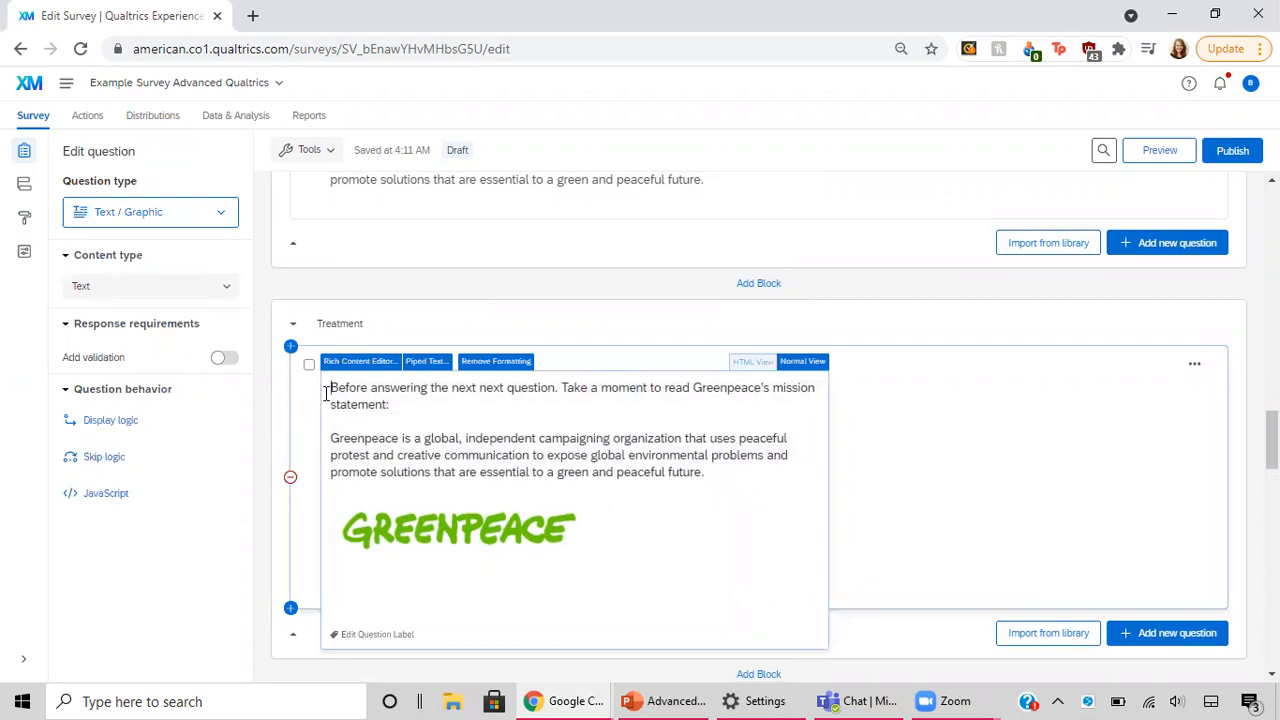
left_click_drag(331, 387, 477, 480)
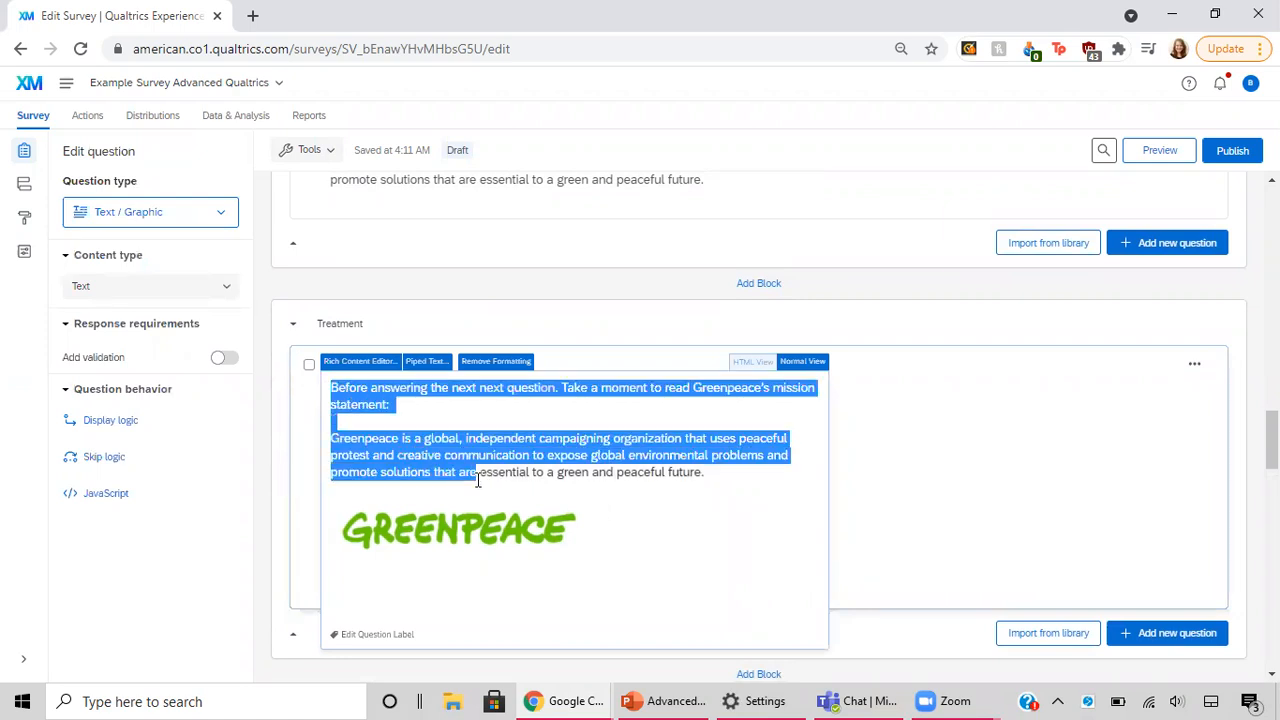
left_click(443, 423)
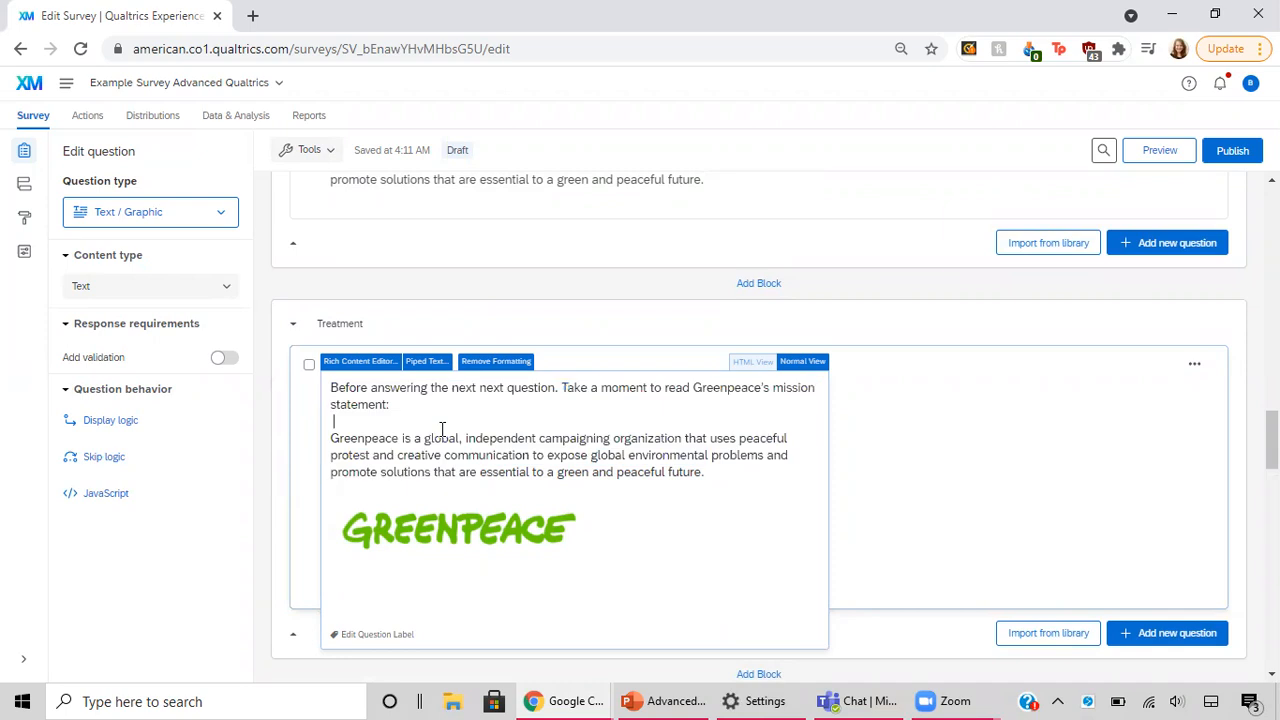
left_click(356, 362)
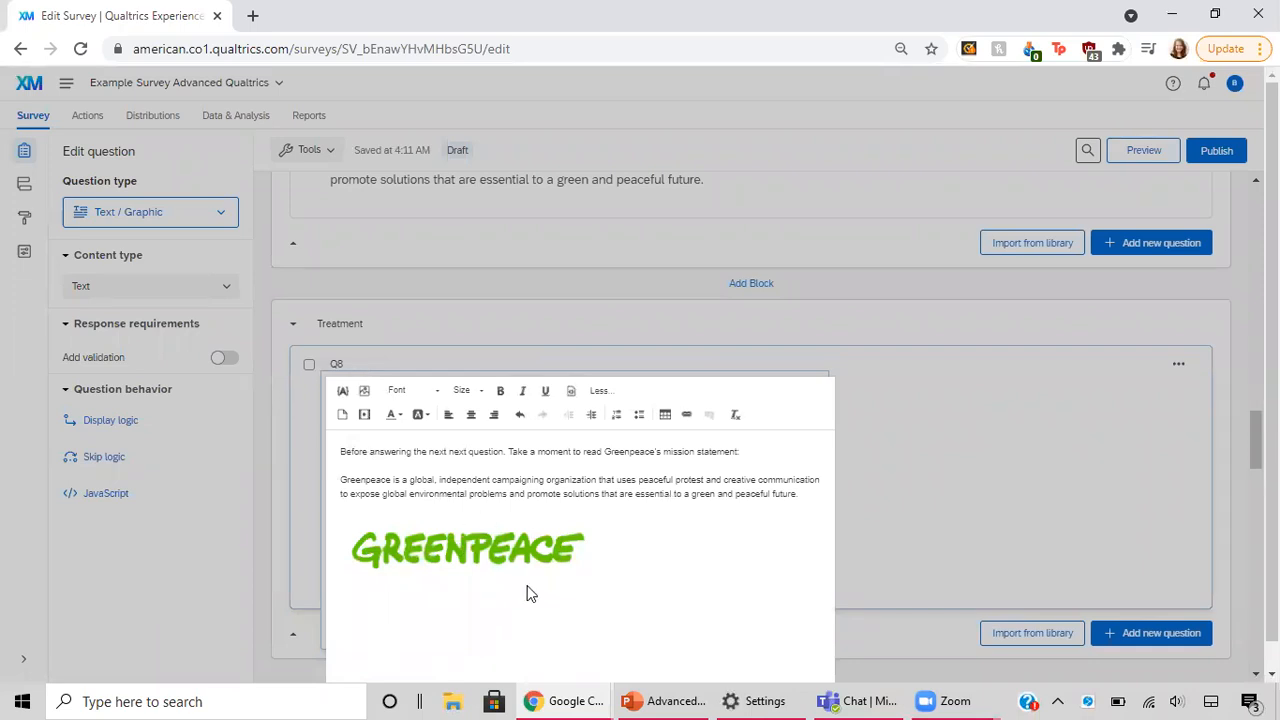
scroll(530, 594, "down", 1)
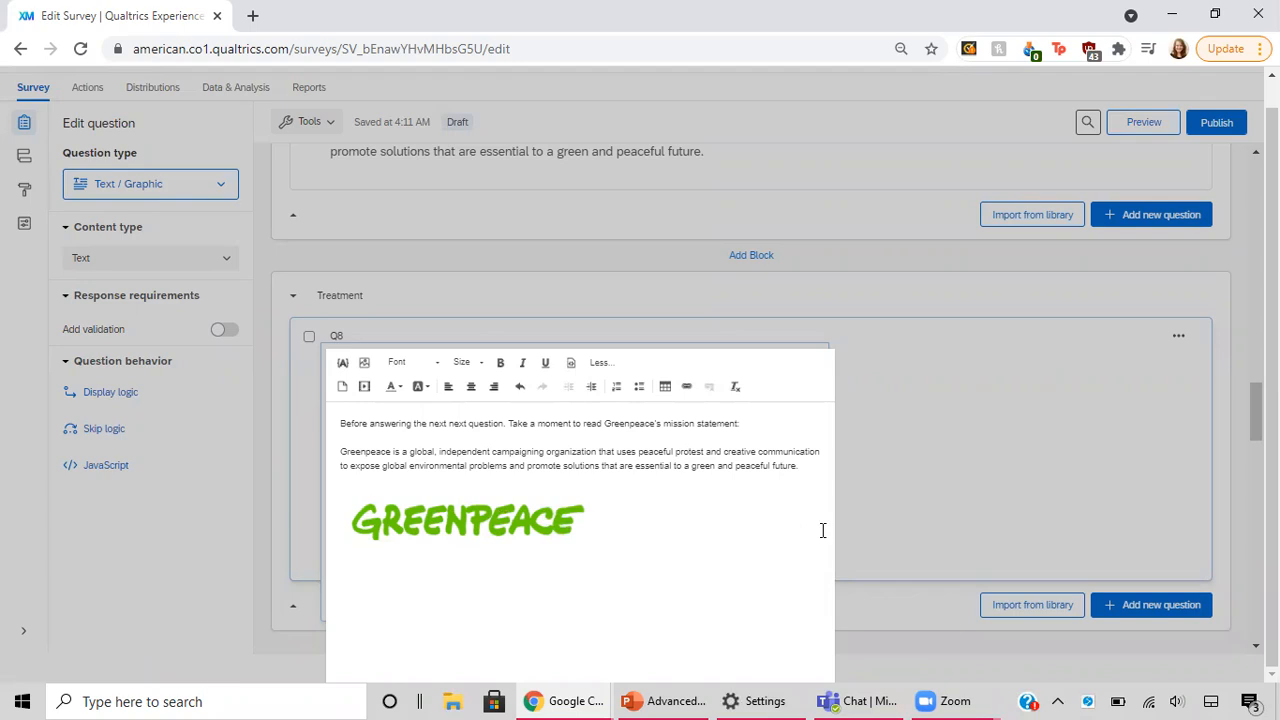
left_click(920, 472)
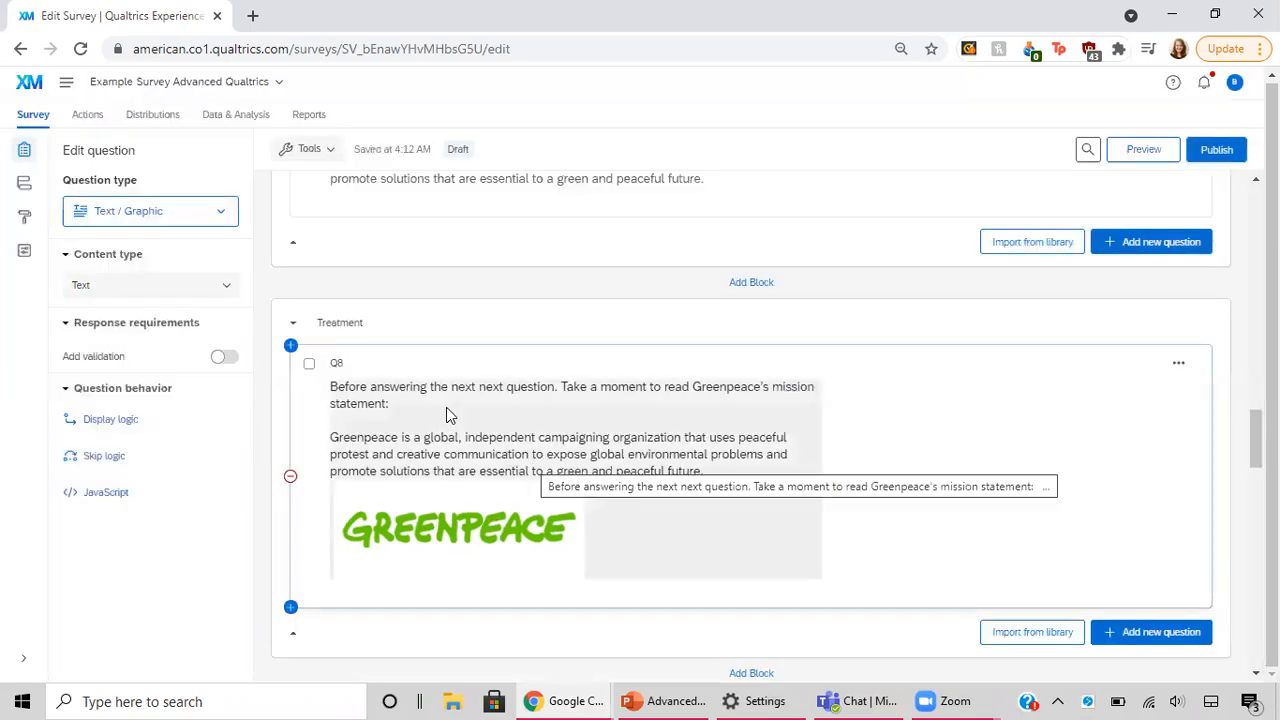
Step: Check the names of the Control and Treatment blocks holding Q7 and Q8
scroll(474, 357, "up", 2)
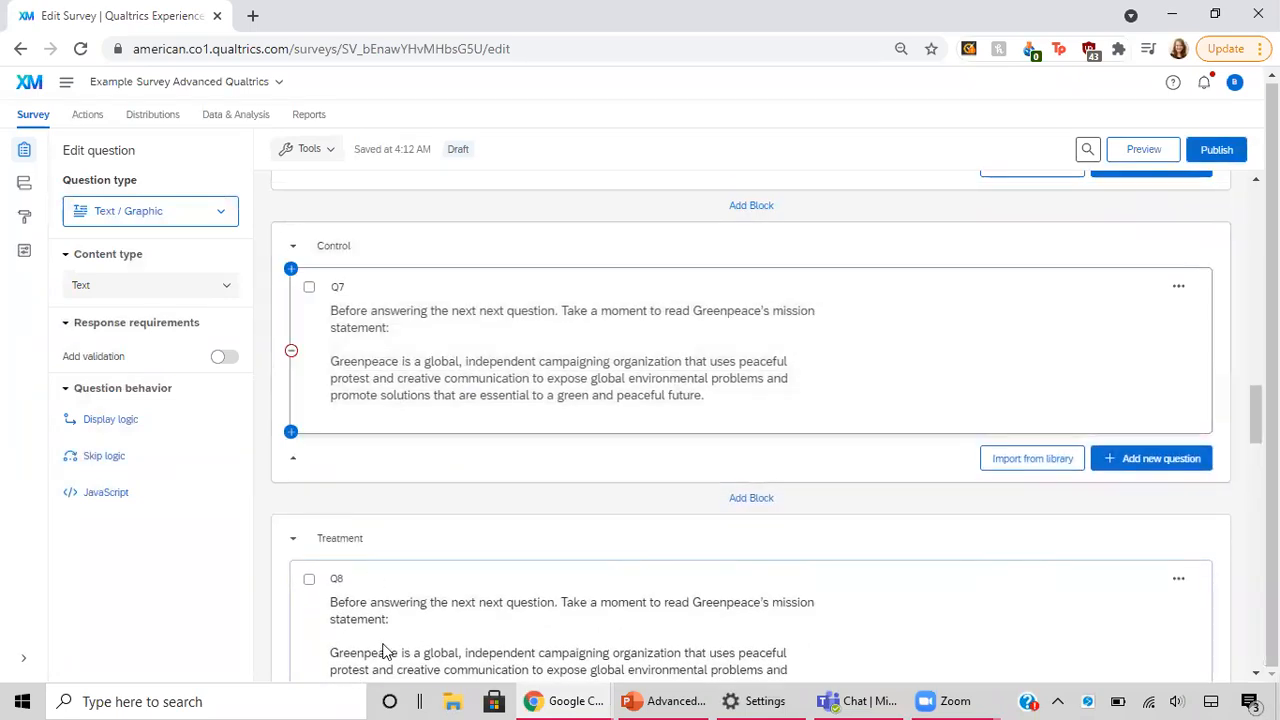
left_click(348, 248)
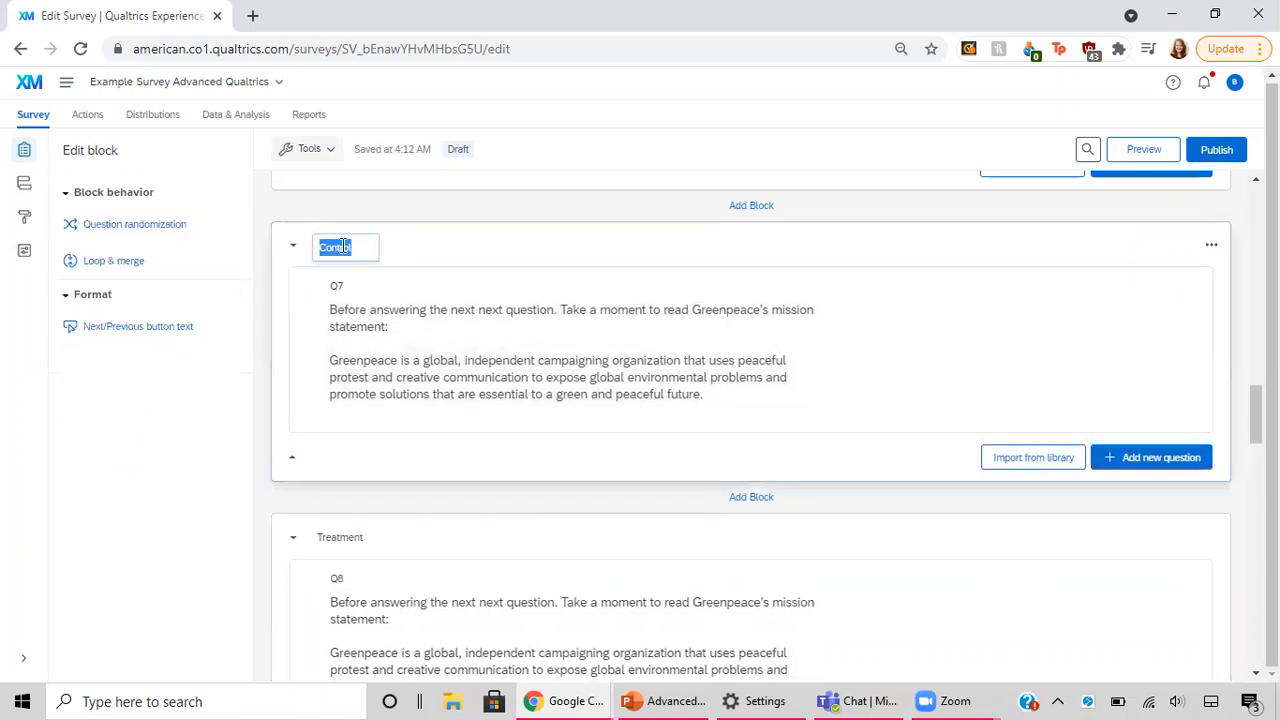
left_click(367, 246)
scroll(426, 512, "down", 2)
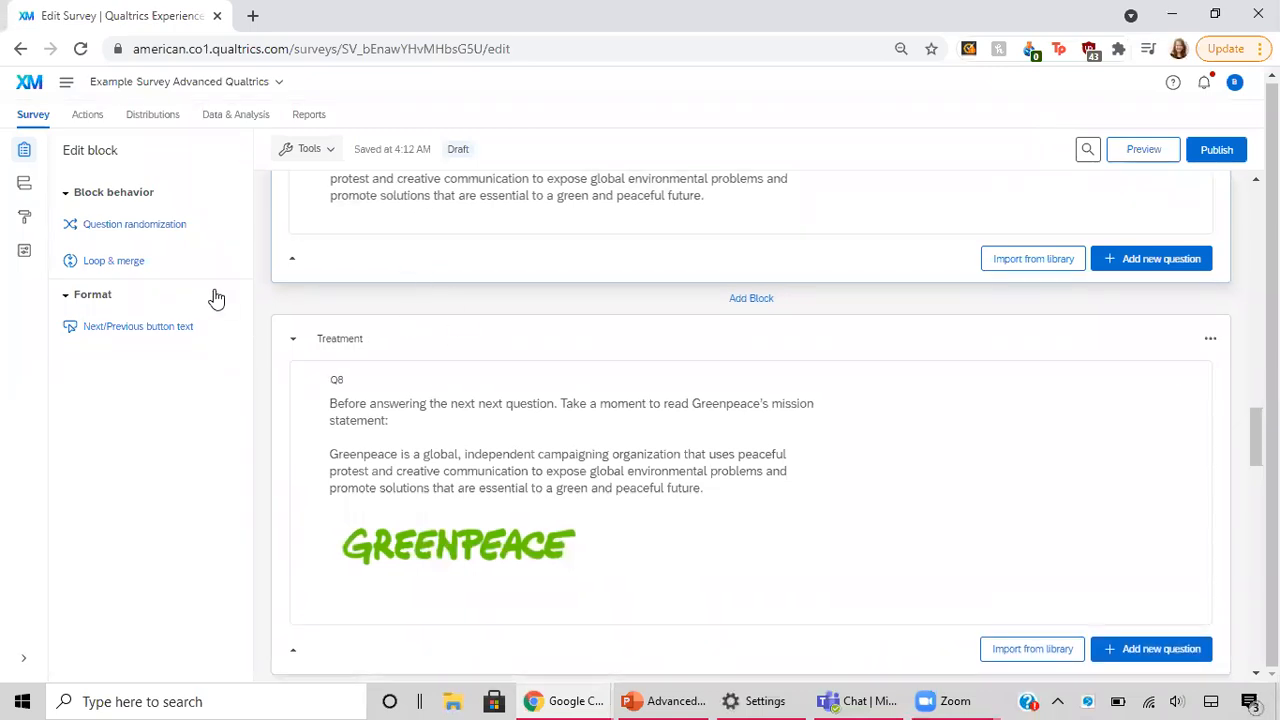
Step: Open the survey flow and review the Amount and Group randomizers and the branches that show the Control and Treatment blocks
left_click(27, 183)
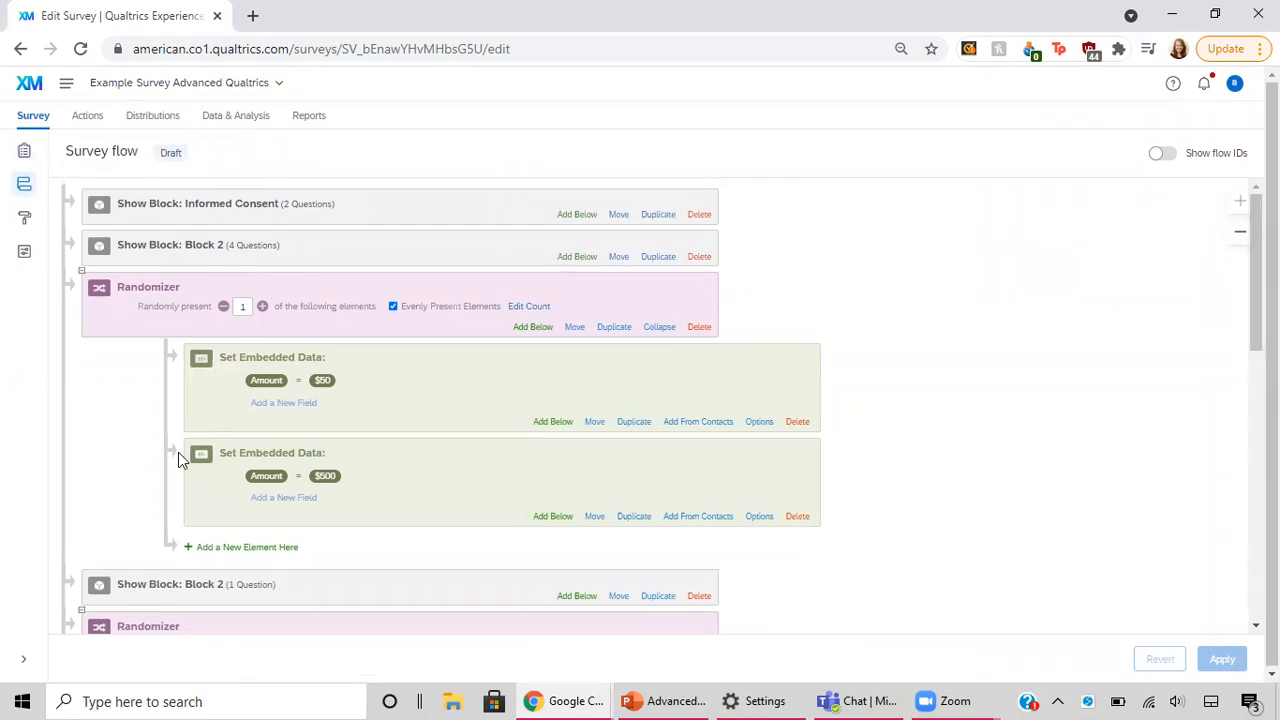
scroll(178, 452, "down", 2)
scroll(120, 425, "down", 2)
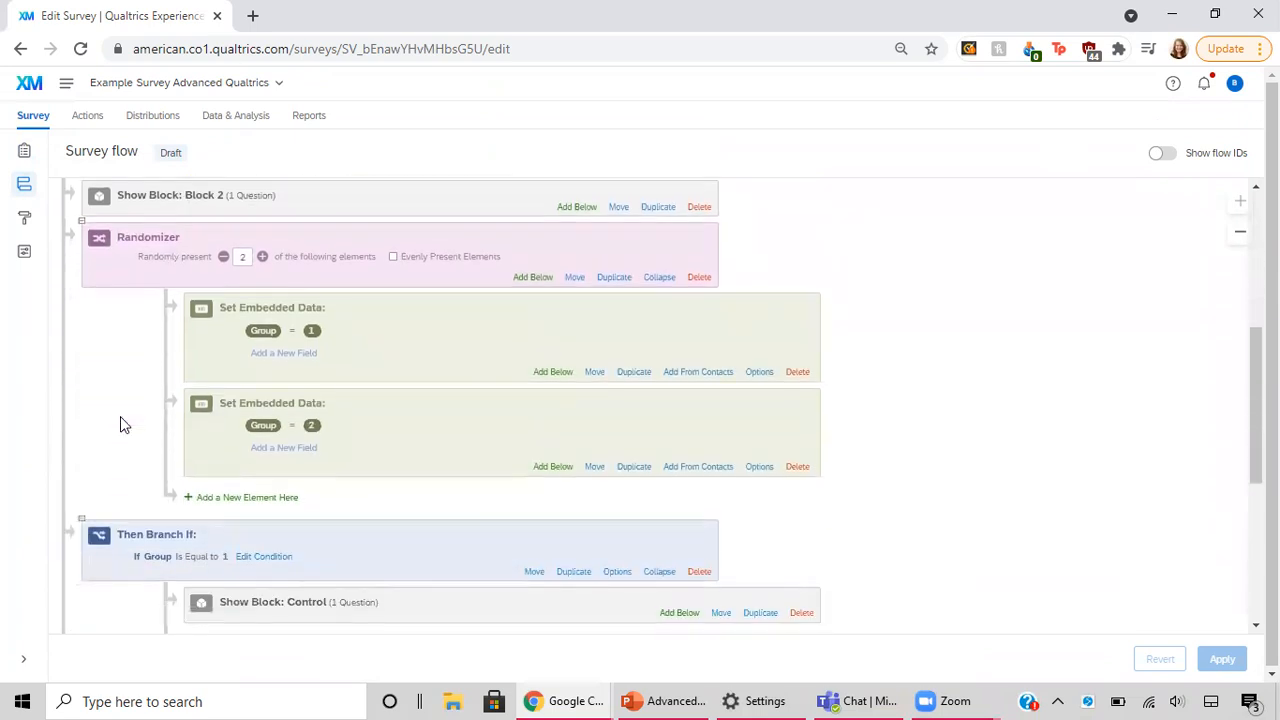
scroll(137, 416, "down", 1)
scroll(140, 417, "down", 2)
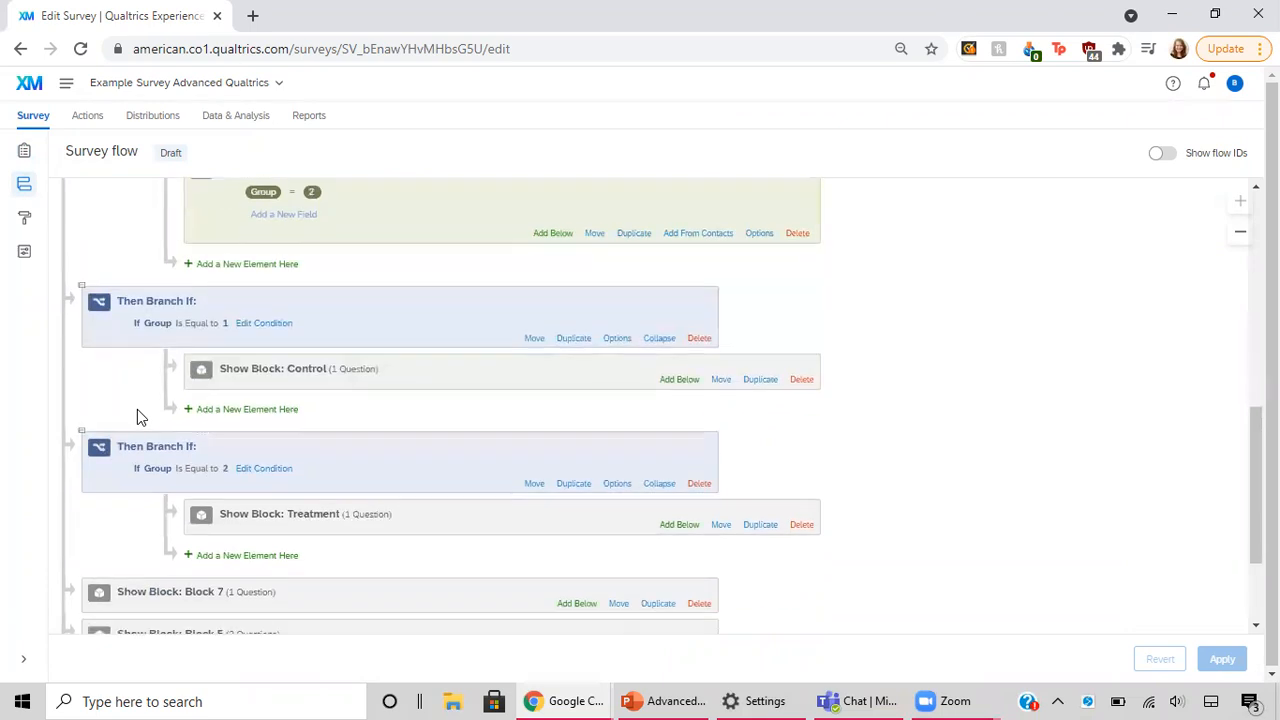
scroll(137, 416, "up", 3)
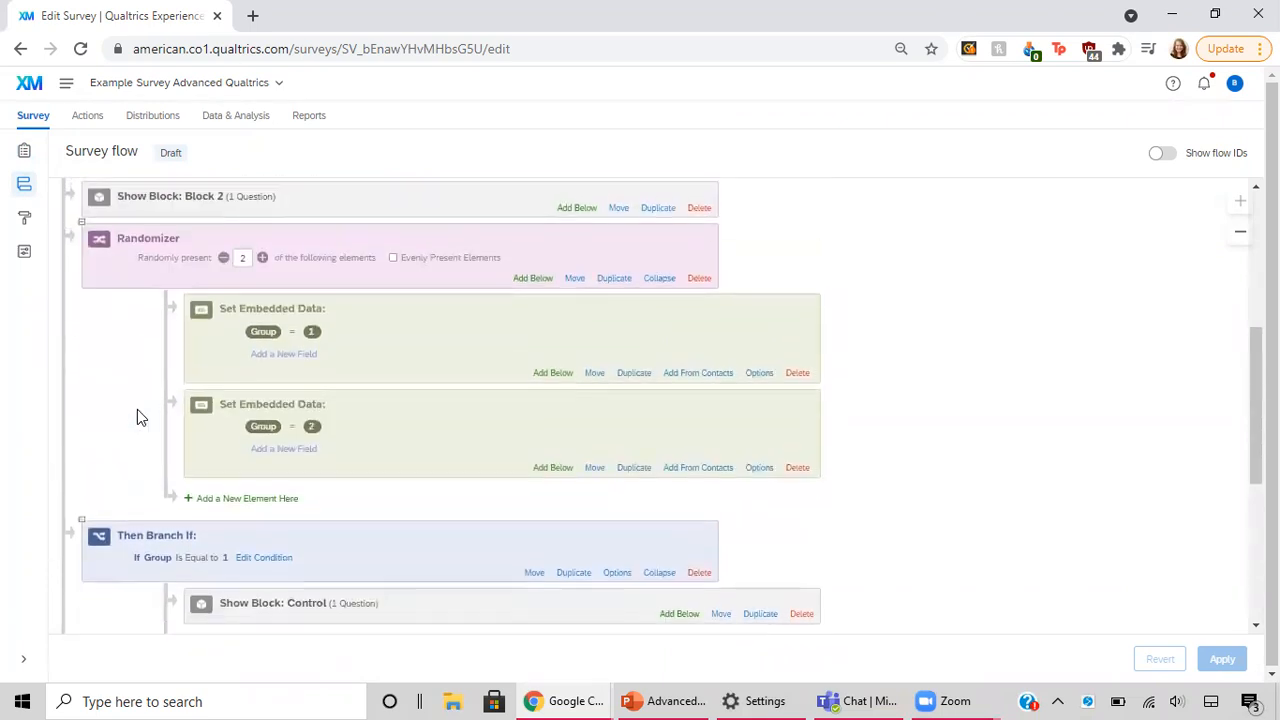
scroll(137, 417, "up", 5)
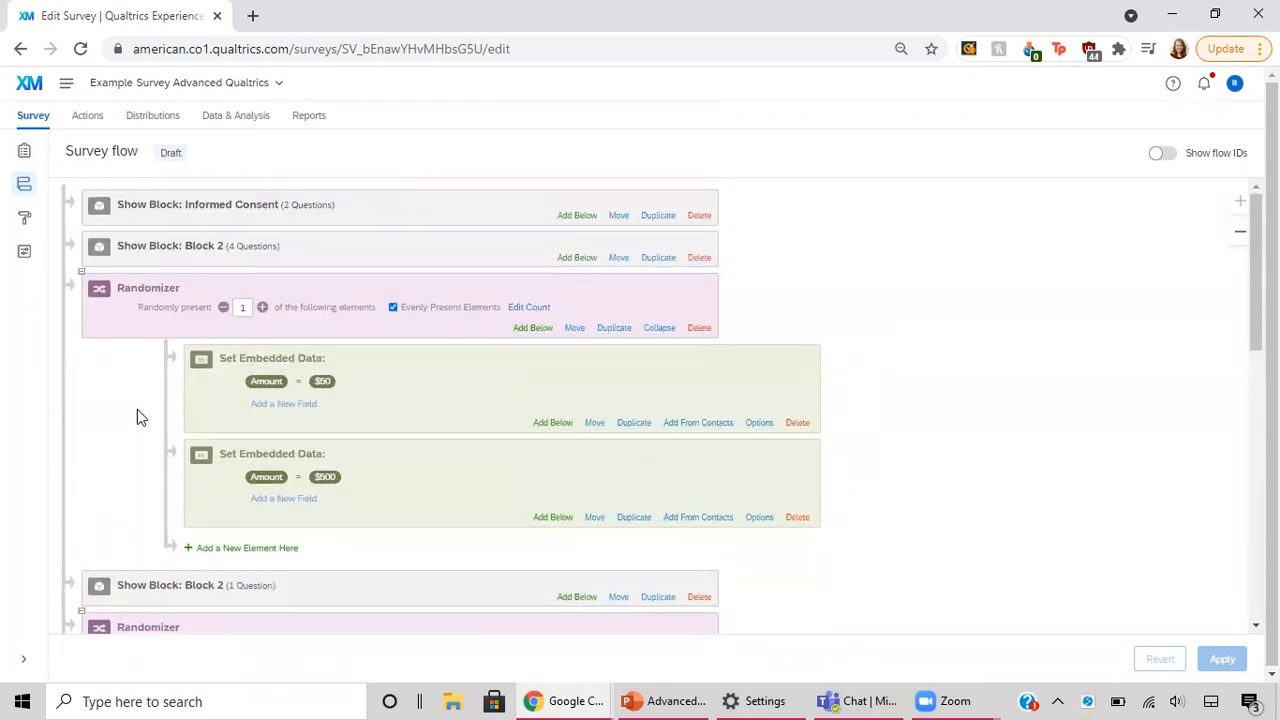
Step: Add a new randomizer directly below the one-question Block 2 in the survey flow
scroll(138, 411, "down", 4)
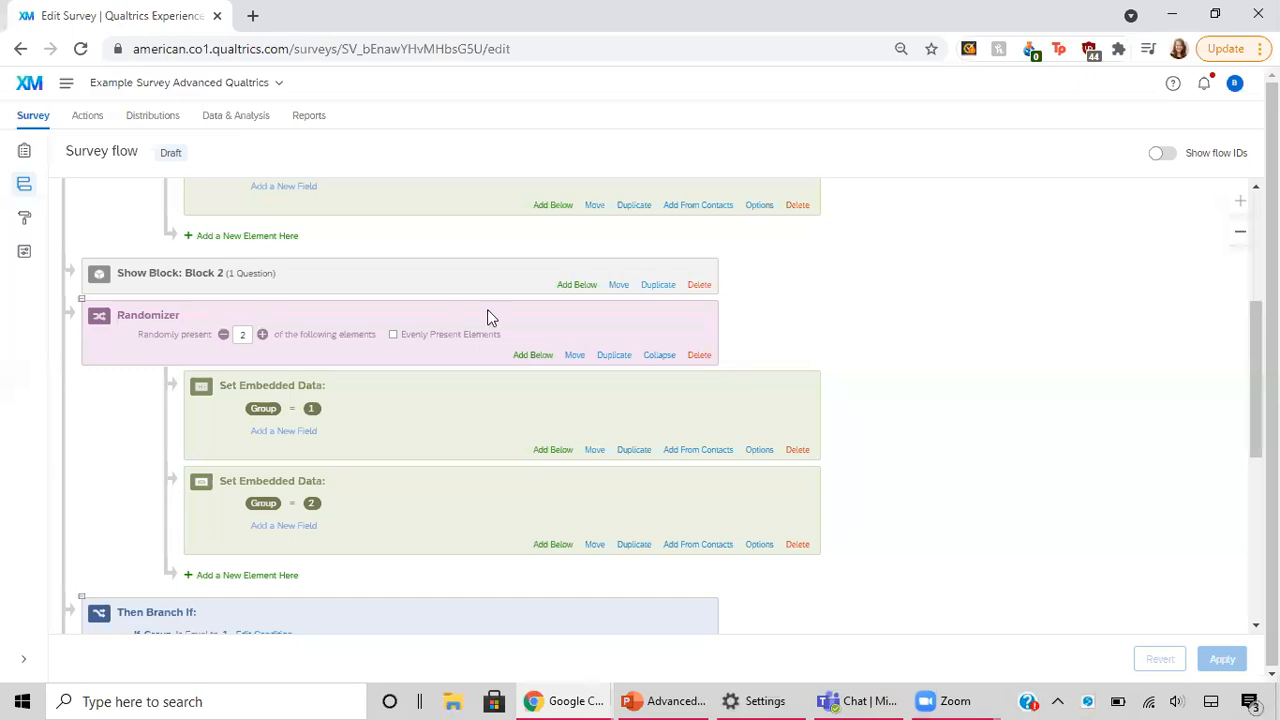
left_click(580, 287)
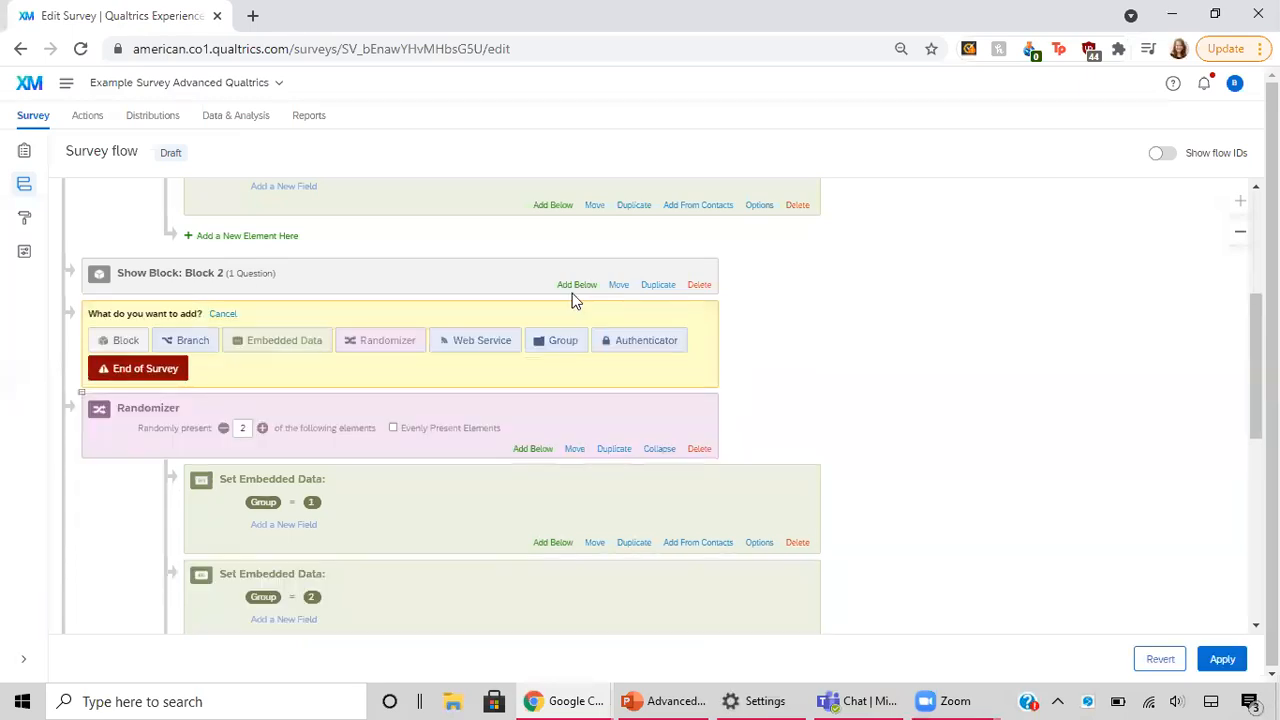
left_click(390, 341)
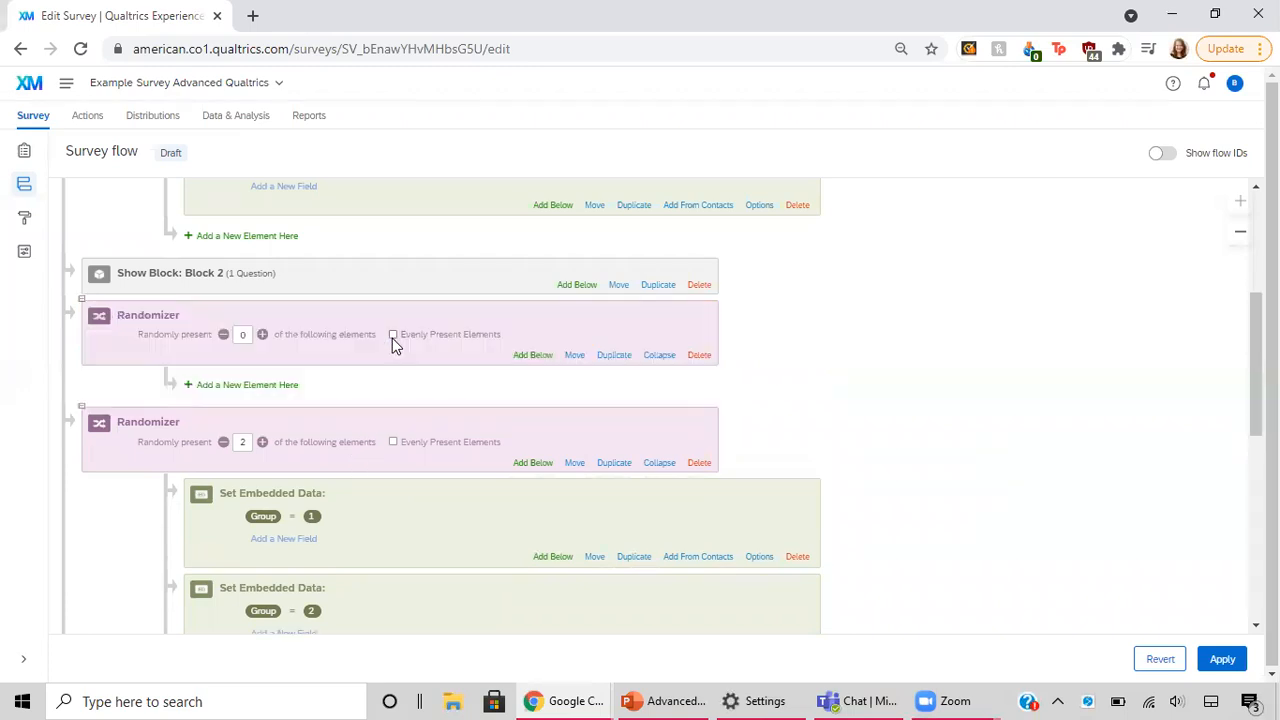
Step: Add an embedded data element inside the new randomizer that sets the existing field Group to 1
scroll(431, 464, "down", 2)
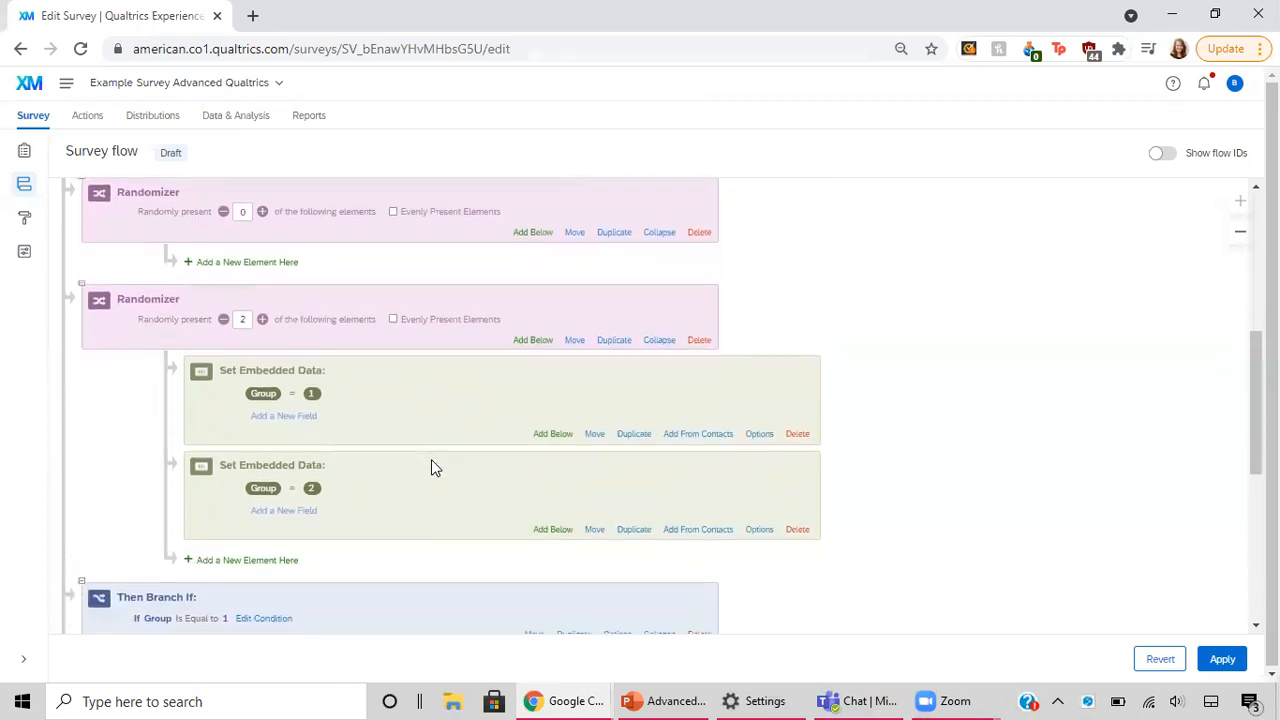
left_click(265, 265)
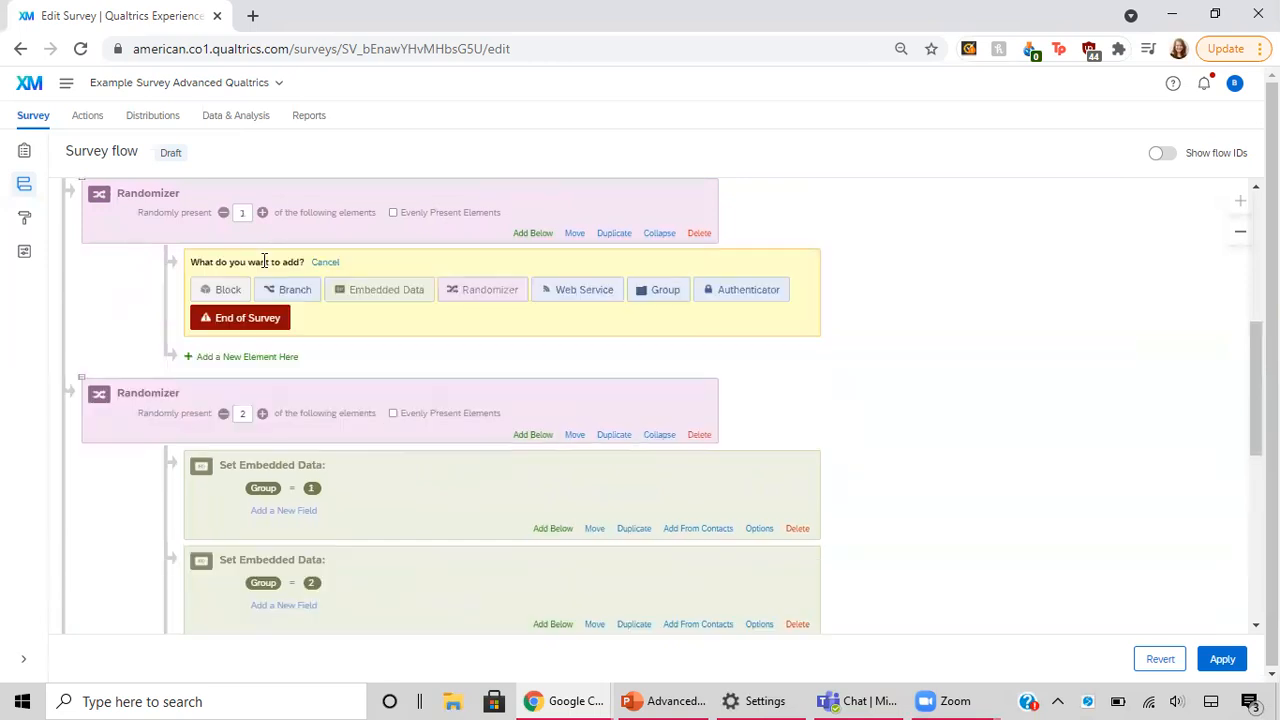
left_click(388, 288)
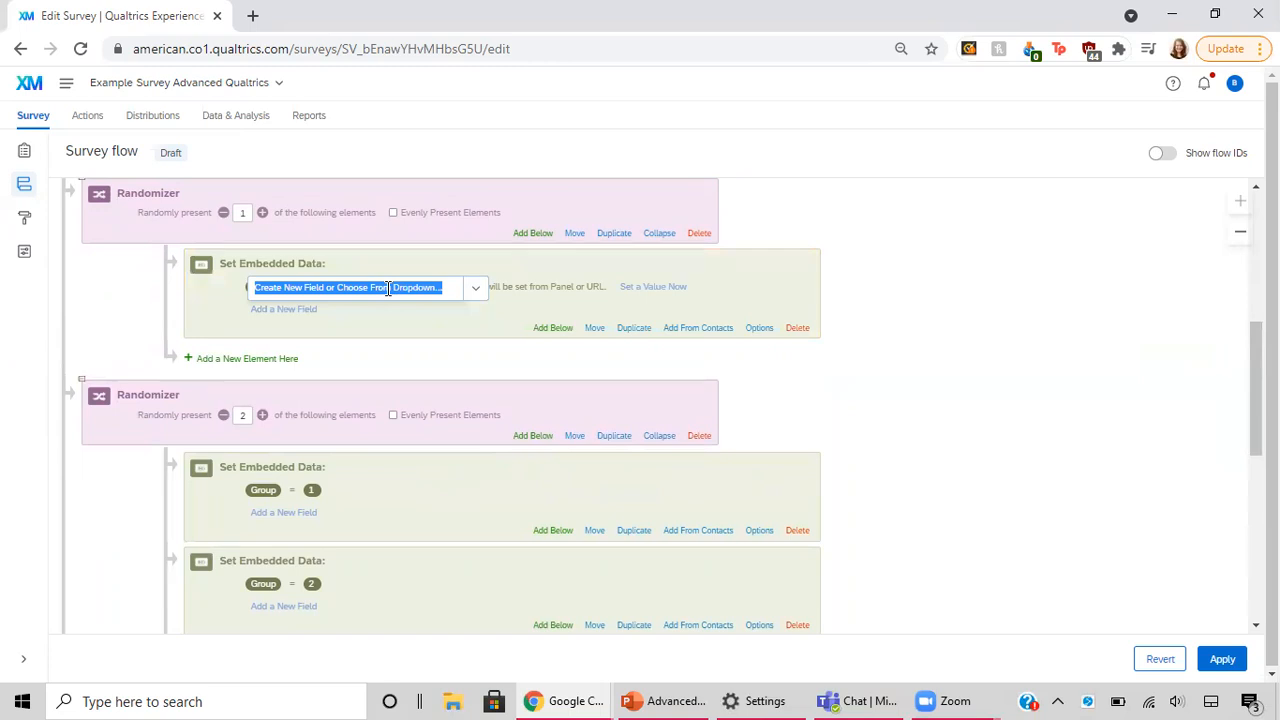
left_click(476, 290)
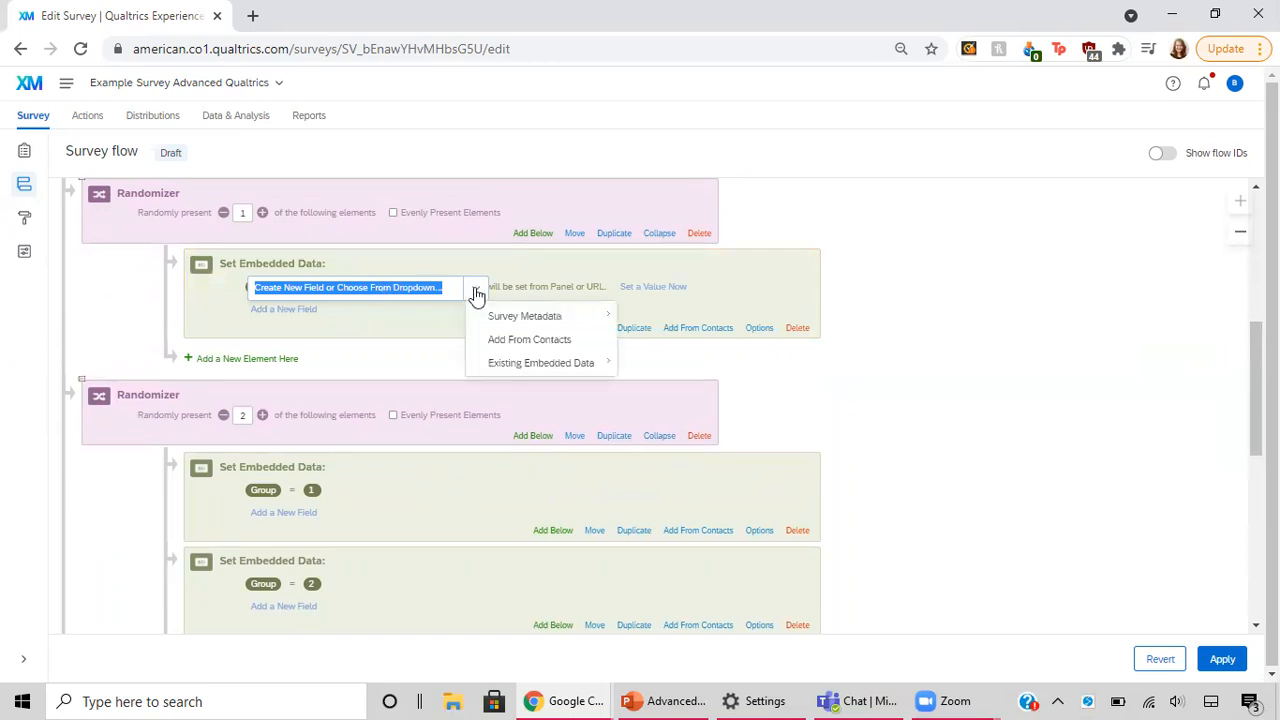
mouse_move(541, 368)
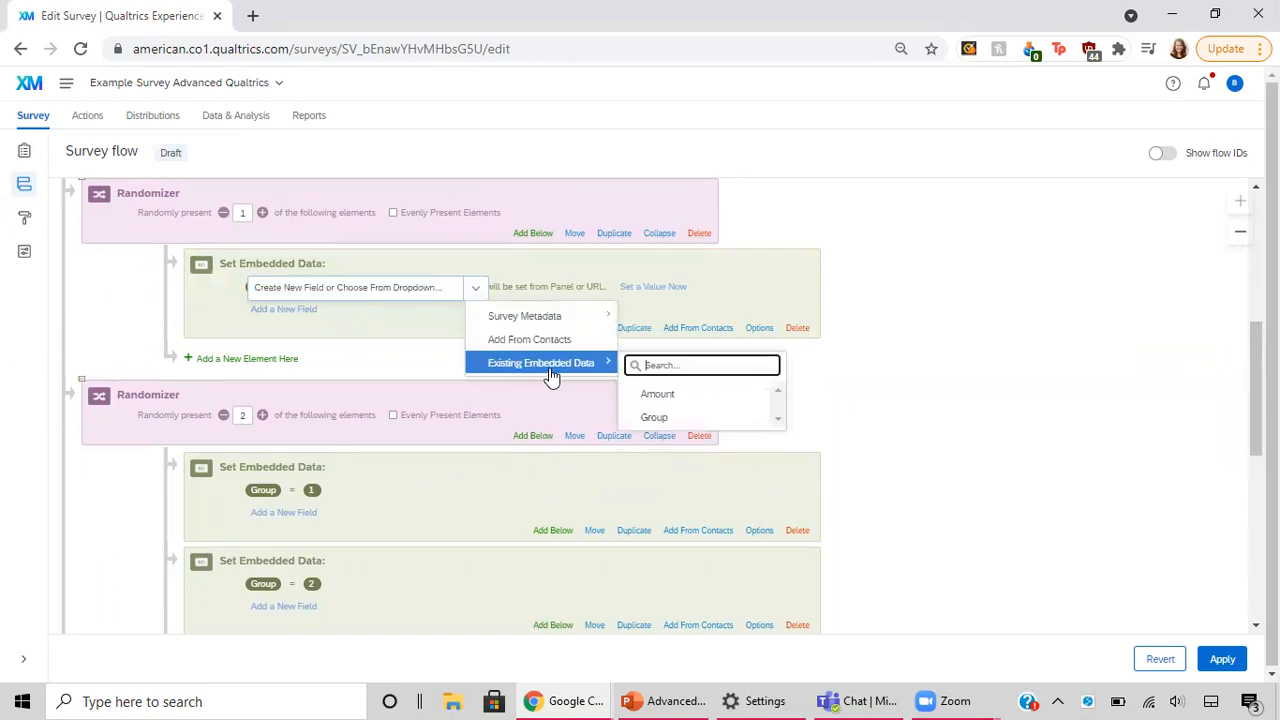
left_click(655, 416)
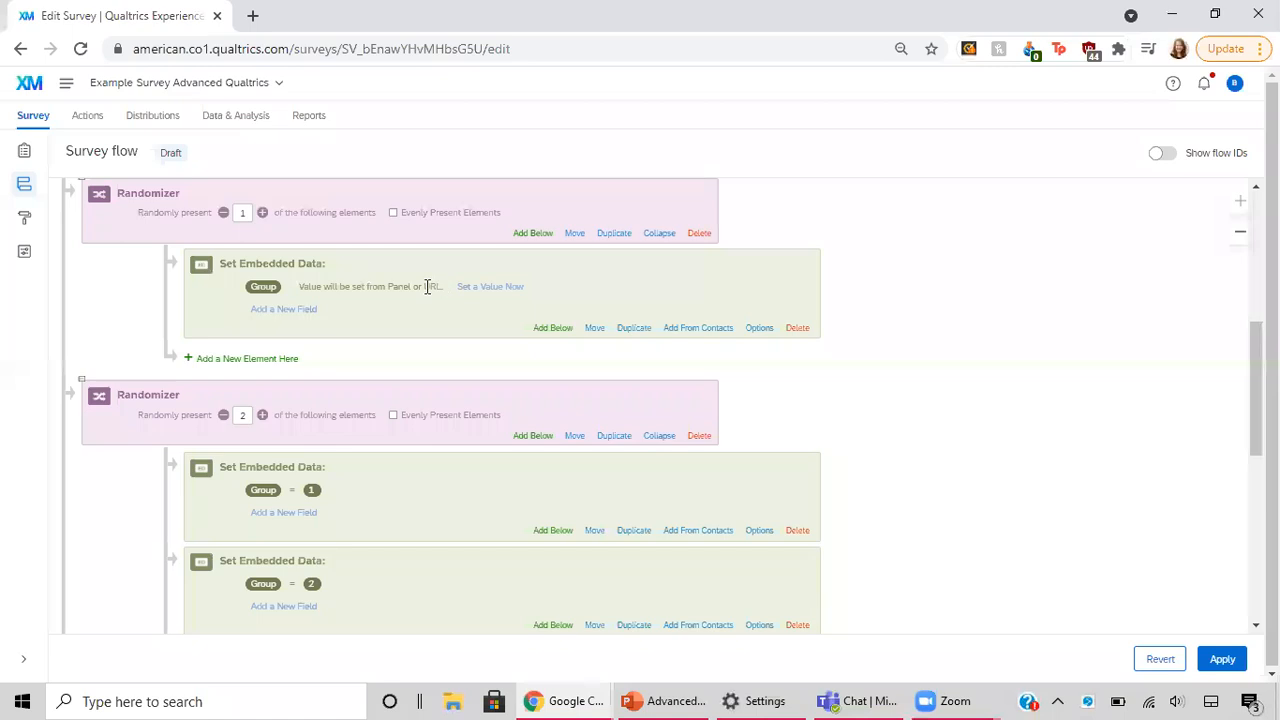
left_click(463, 287)
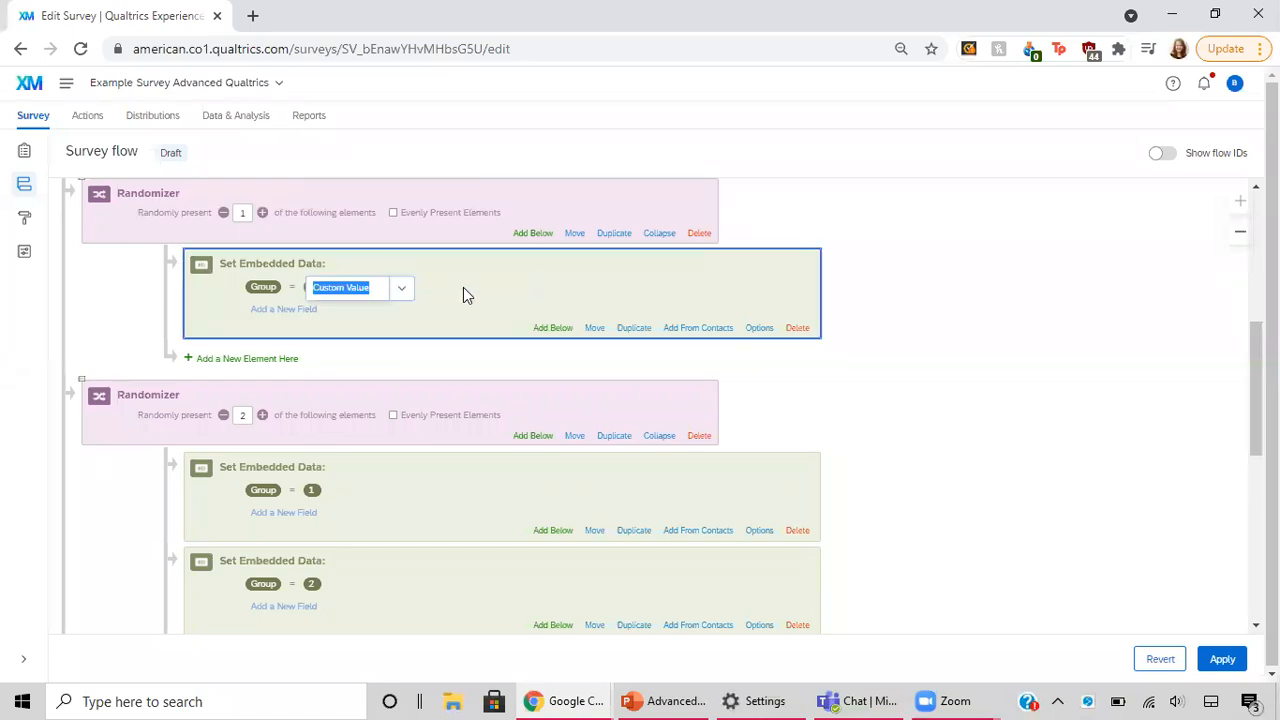
type("1")
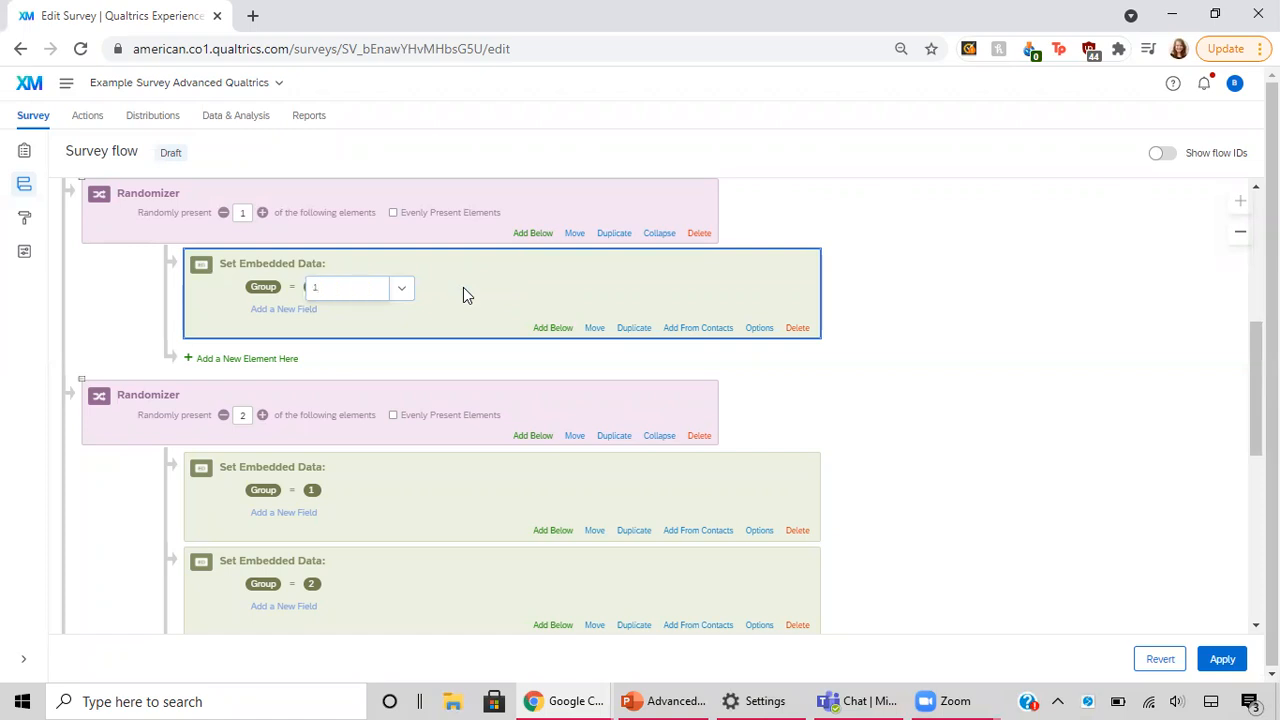
Step: Add a second embedded data element inside the same randomizer that sets the existing field Group to 2
left_click(550, 329)
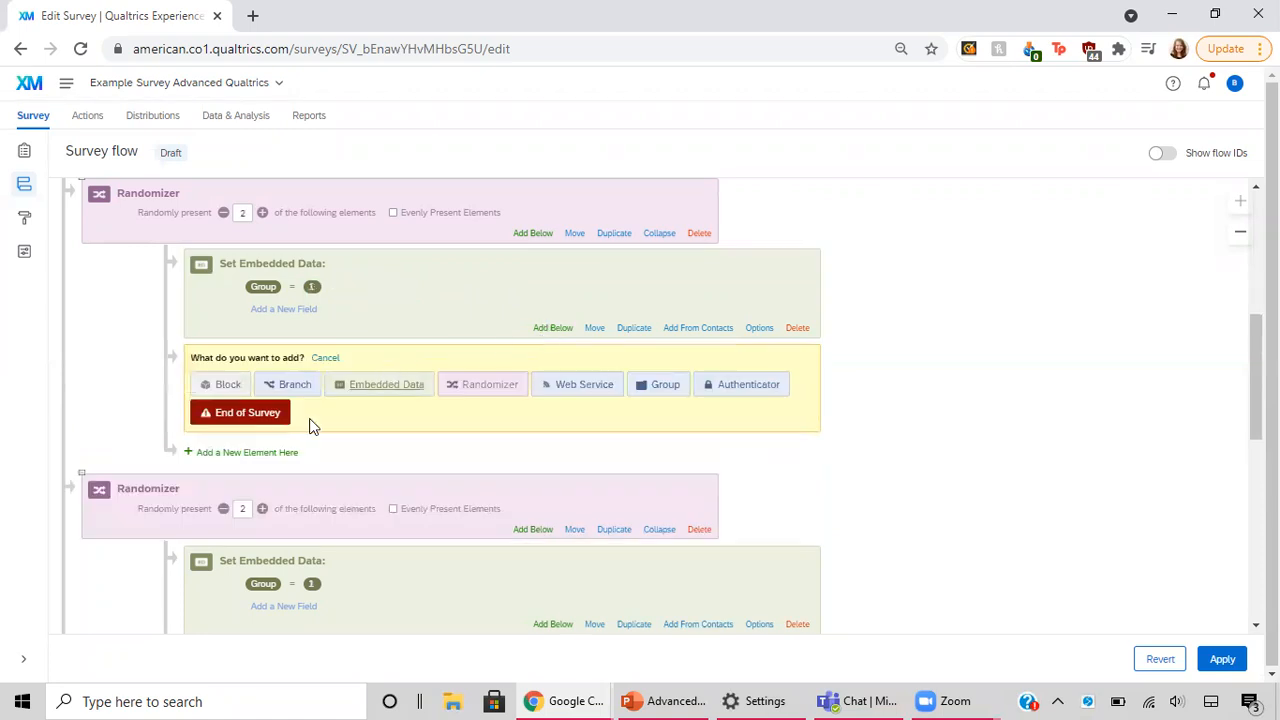
left_click(416, 396)
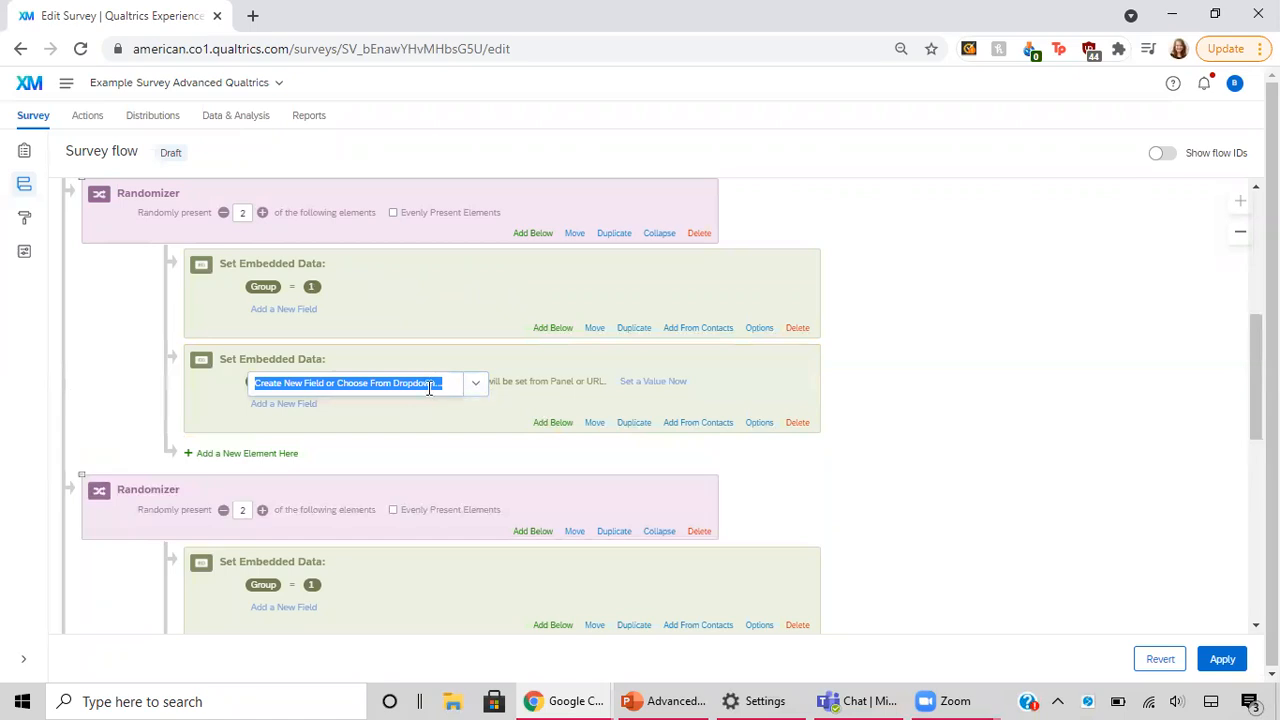
left_click(470, 390)
mouse_move(514, 460)
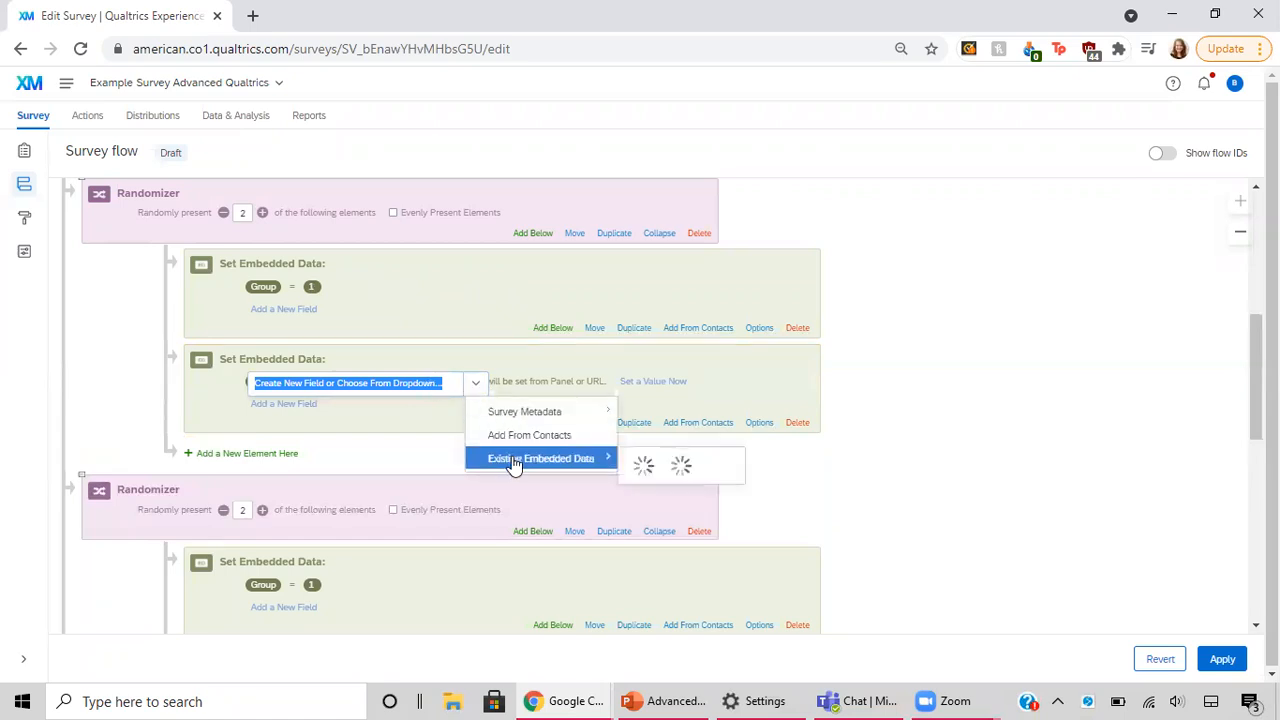
left_click(664, 514)
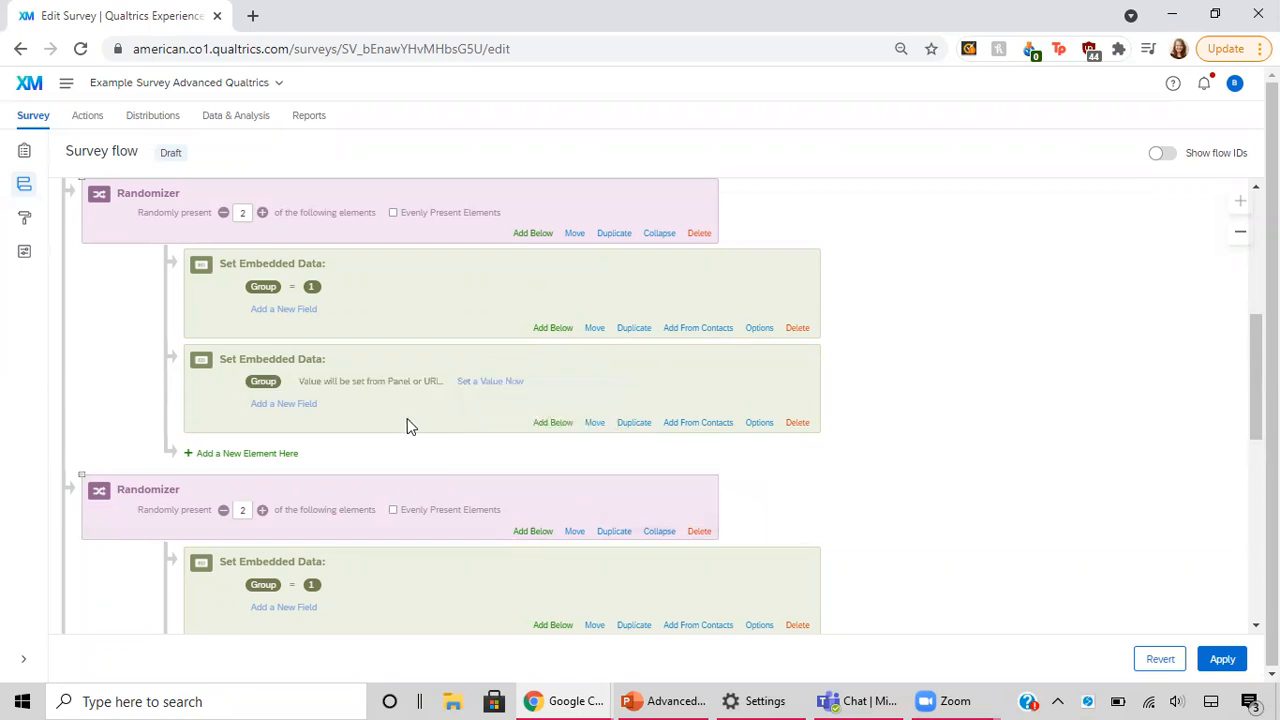
left_click(480, 381)
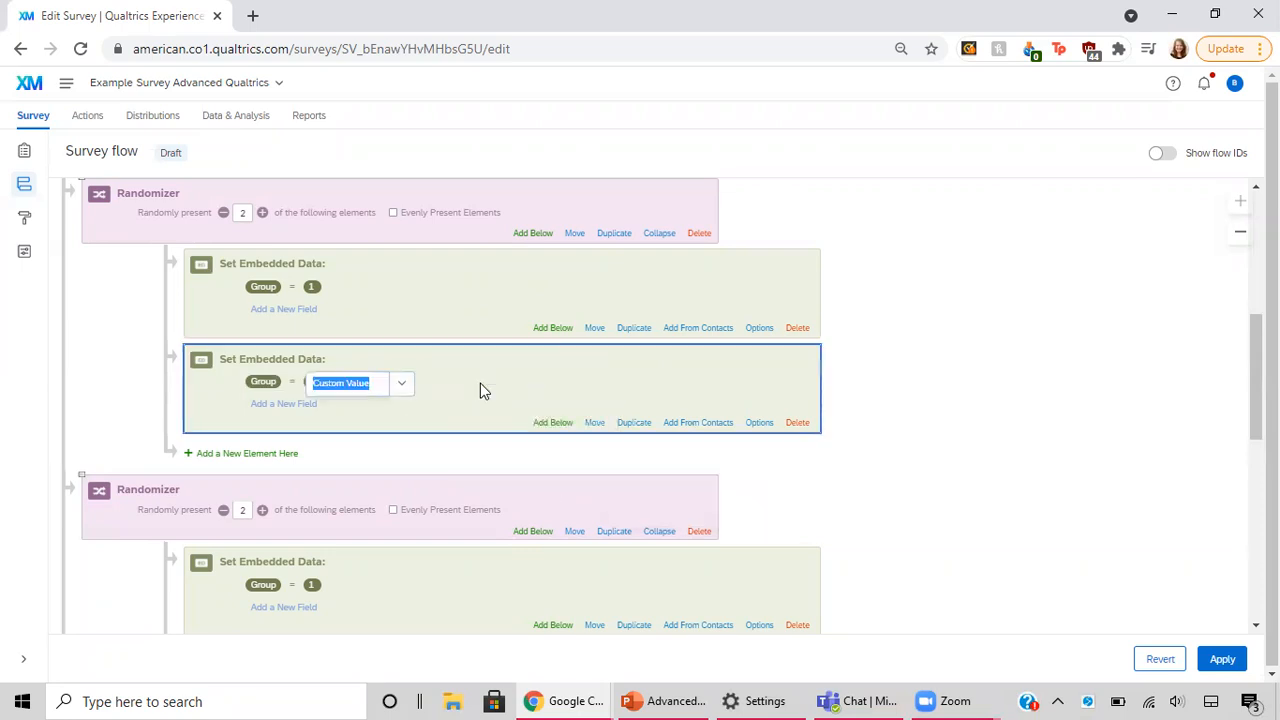
type("2")
Step: Set the new Group randomizer to present 1 of its elements, with Evenly Present Elements enabled
left_click(224, 214)
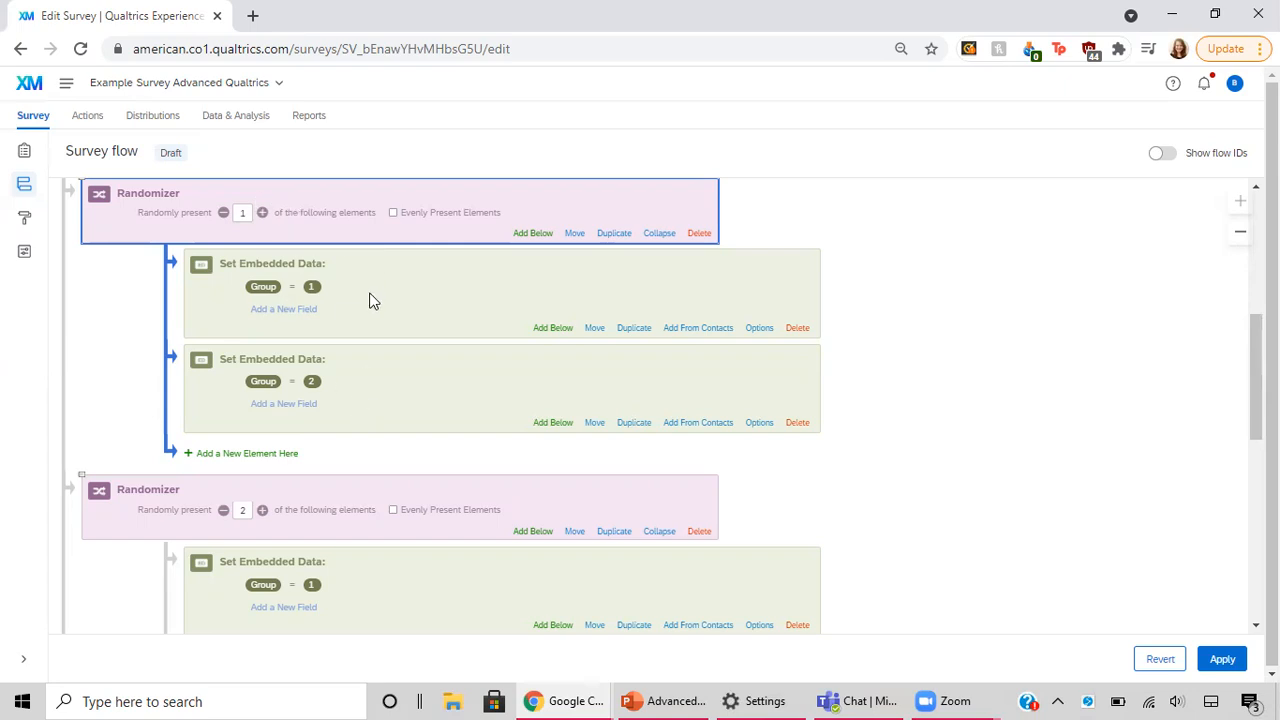
left_click(420, 212)
Step: Delete the evenly presenting randomizer directly below Block 2 together with its two embedded data elements
scroll(494, 355, "down", 3)
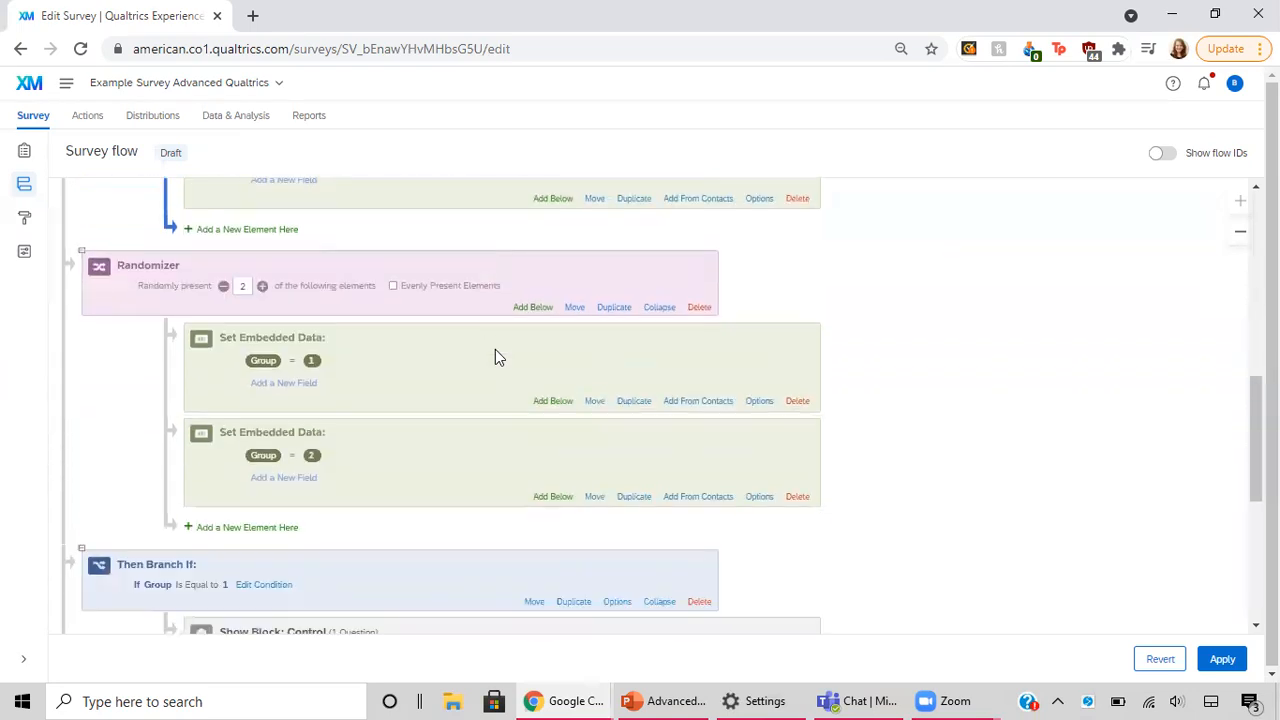
scroll(360, 368, "up", 4)
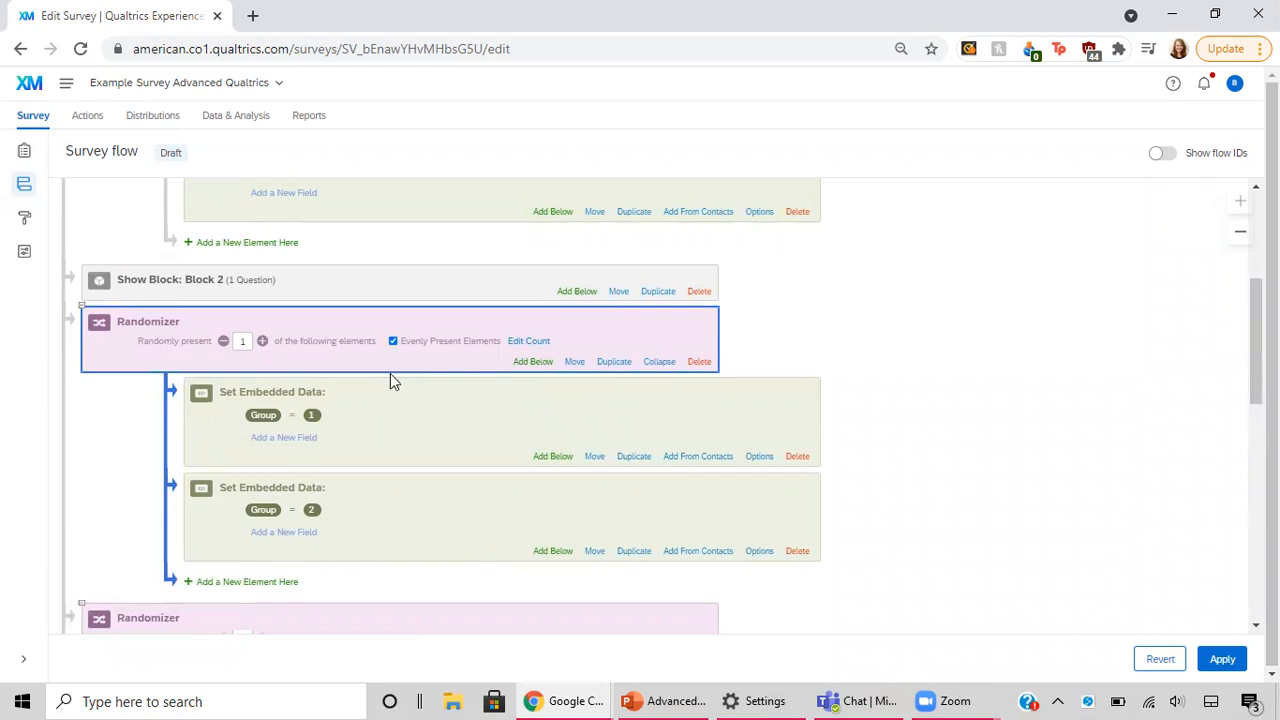
left_click(699, 362)
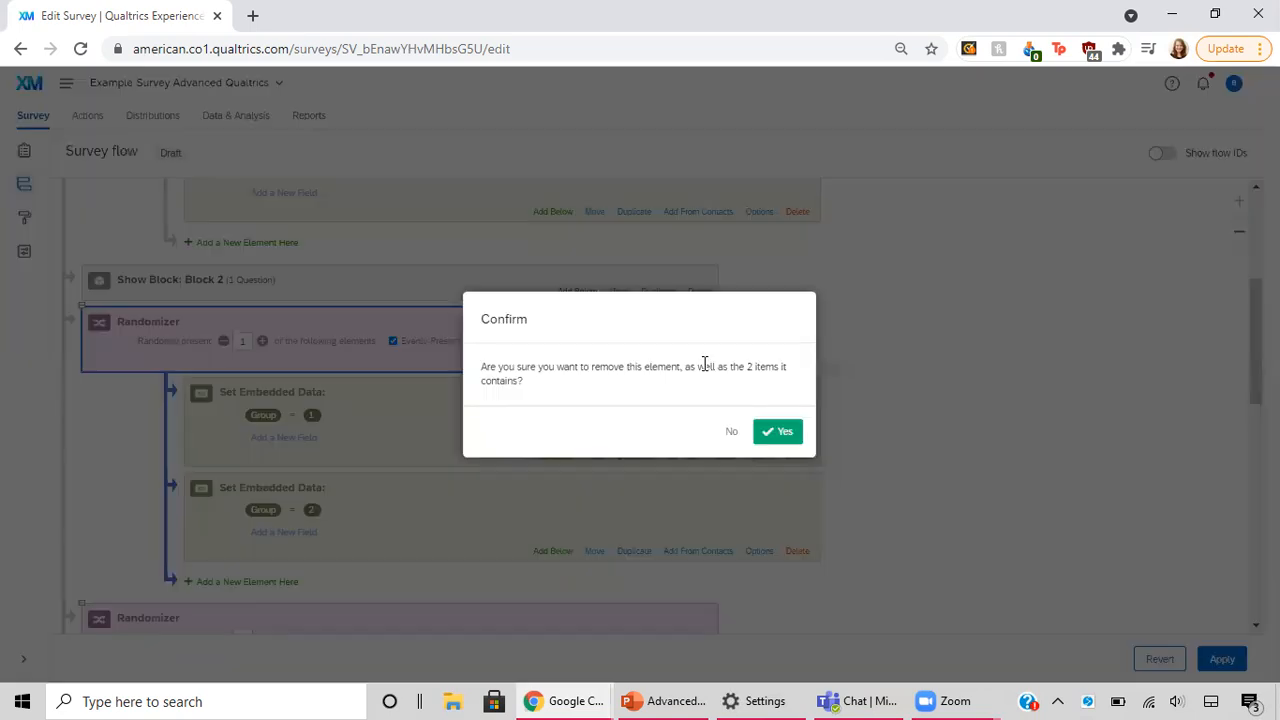
left_click(780, 431)
Step: Insert an empty randomizer between Block 2 and the existing Group randomizer
scroll(571, 437, "down", 2)
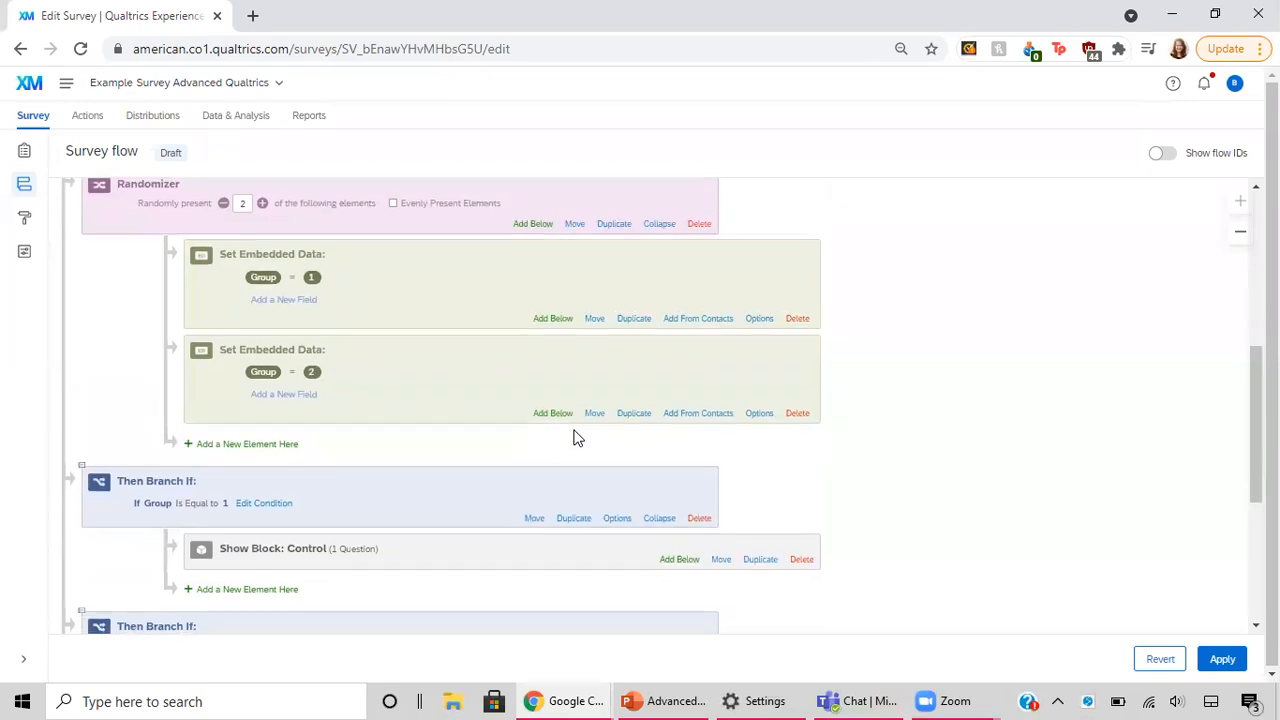
scroll(575, 437, "up", 3)
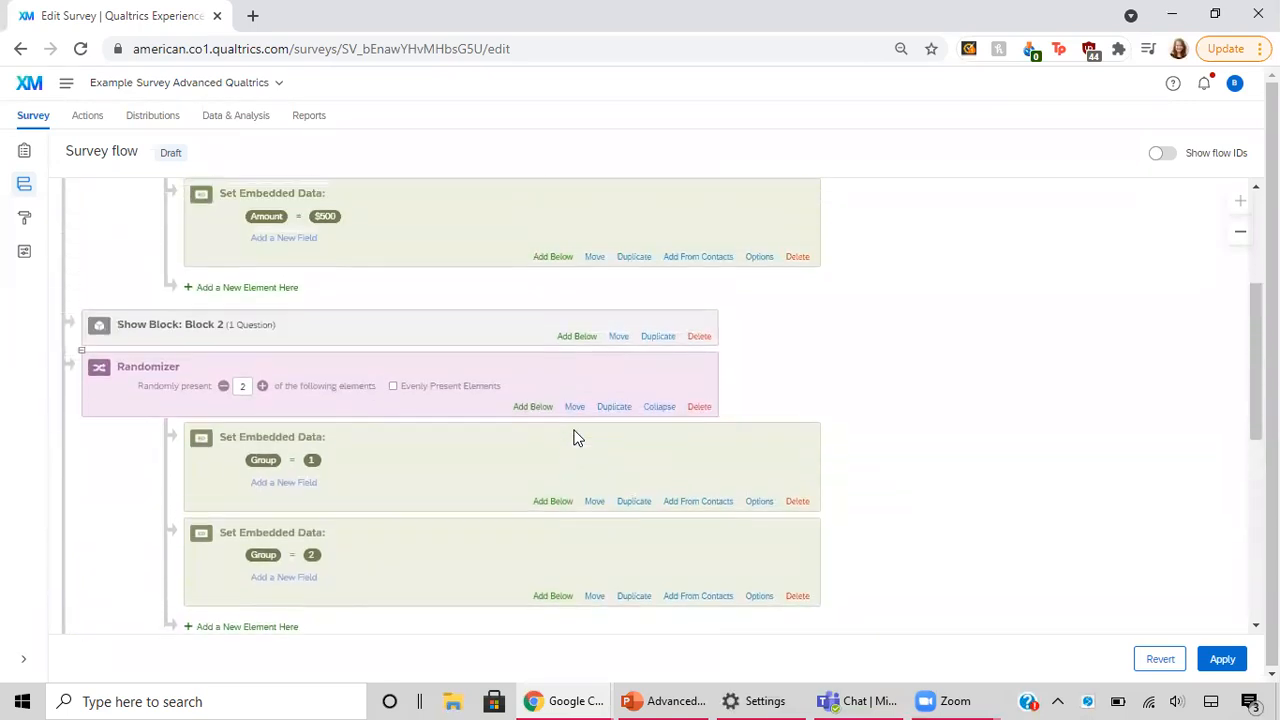
left_click(577, 337)
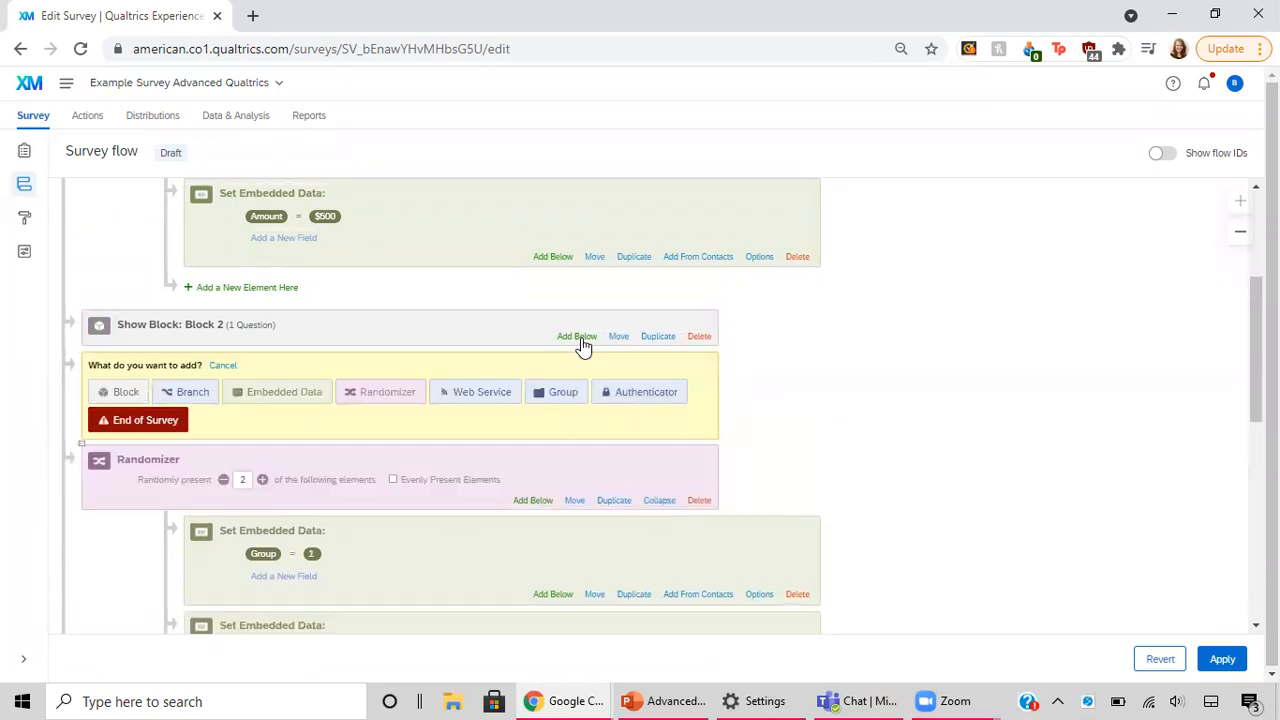
scroll(580, 343, "down", 2)
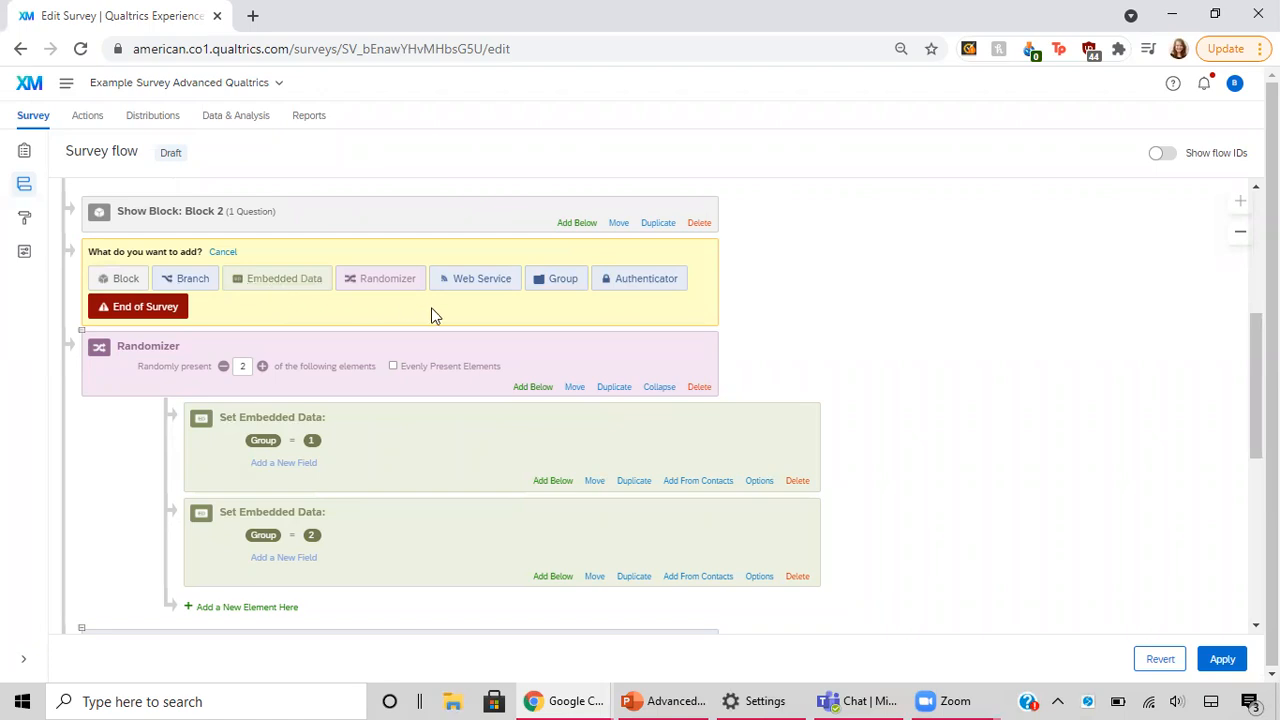
left_click(390, 281)
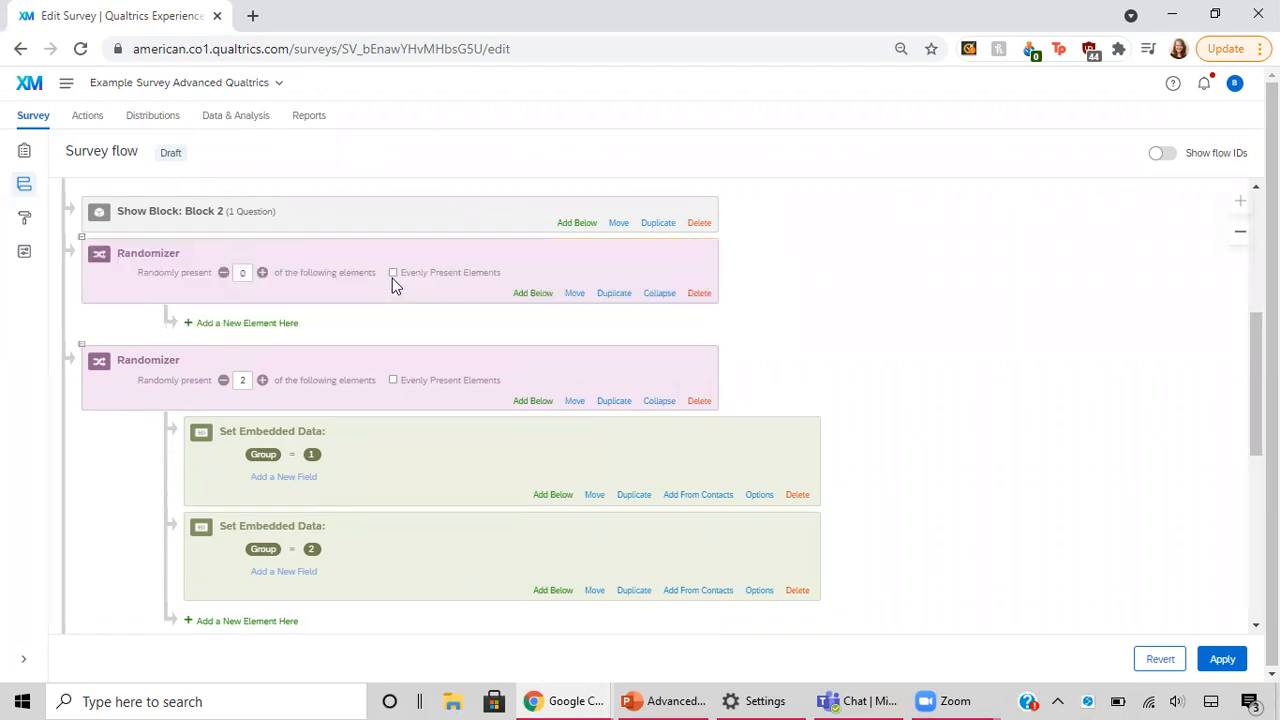
Step: Nest a branch inside the empty randomizer with the condition that embedded data Group Is Equal to 1
left_click(238, 327)
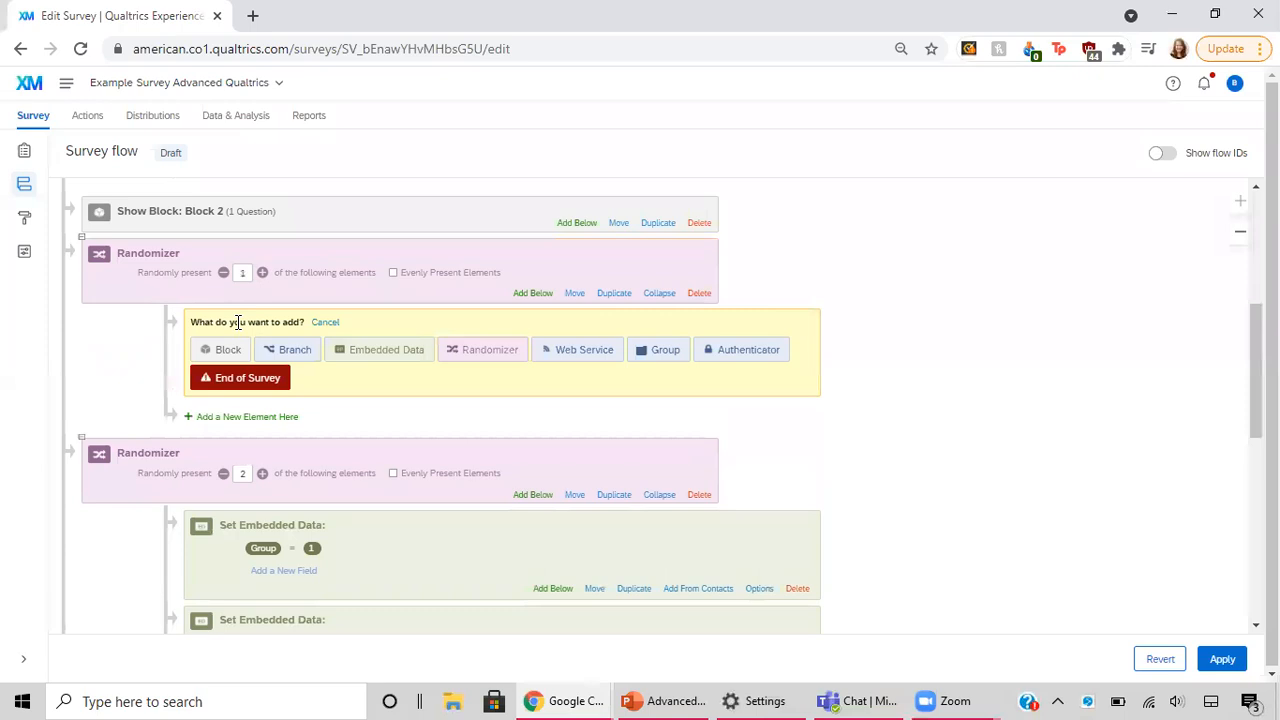
left_click(304, 355)
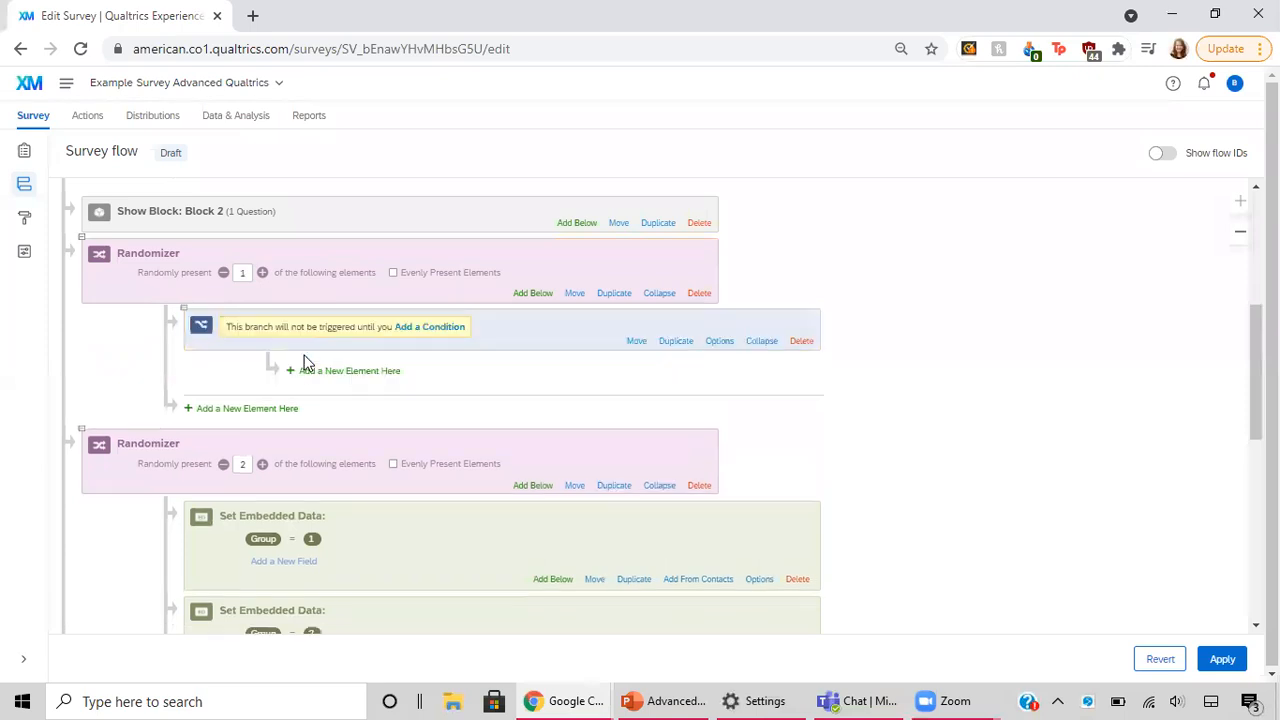
scroll(304, 356, "down", 1)
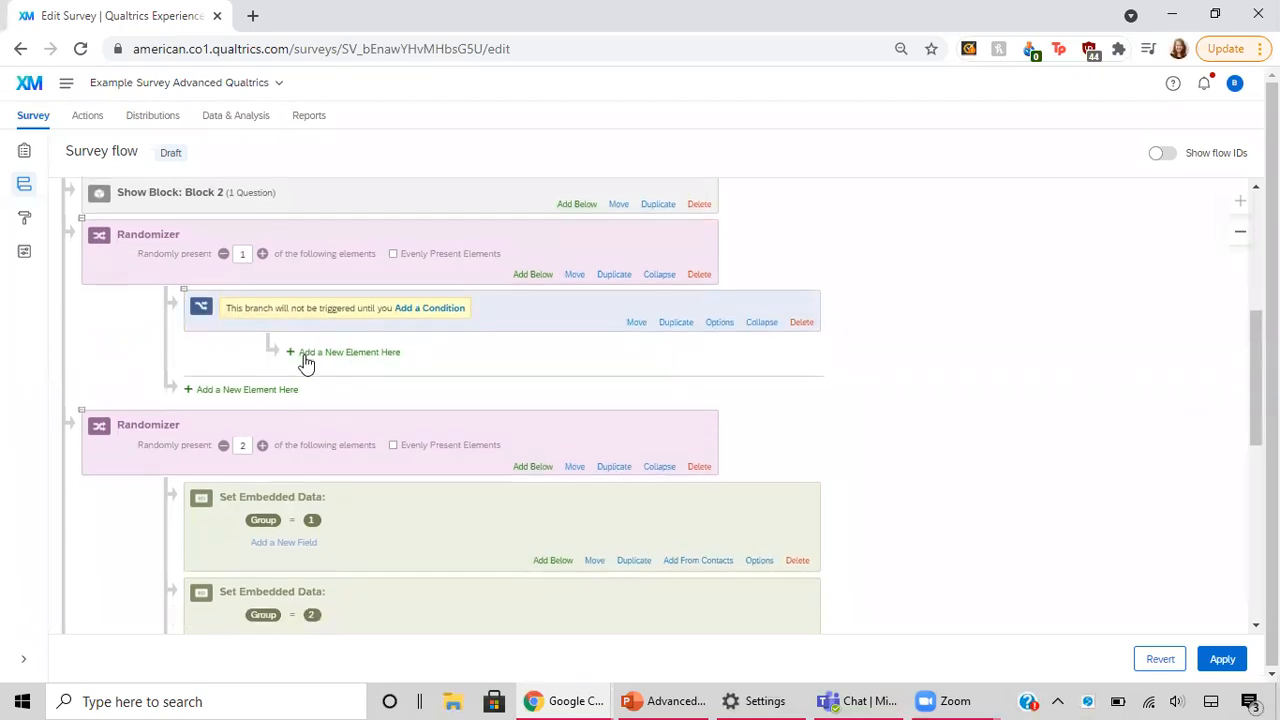
scroll(306, 364, "down", 1)
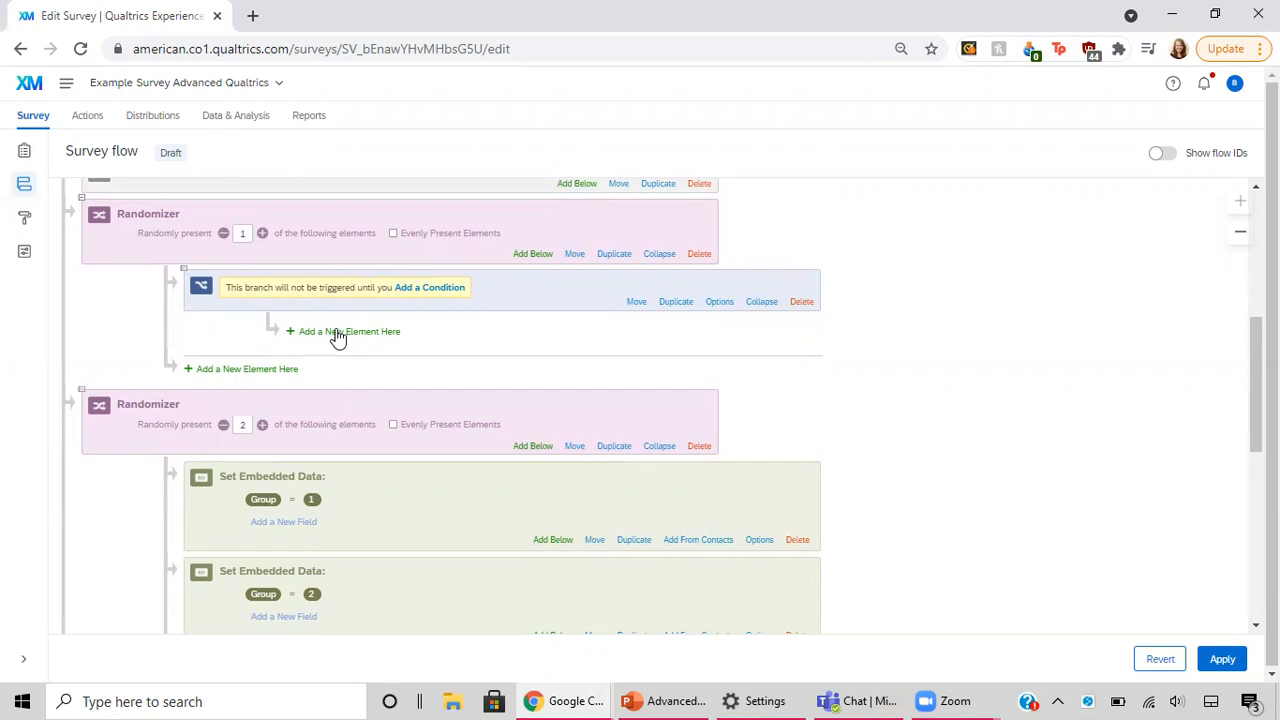
left_click(437, 290)
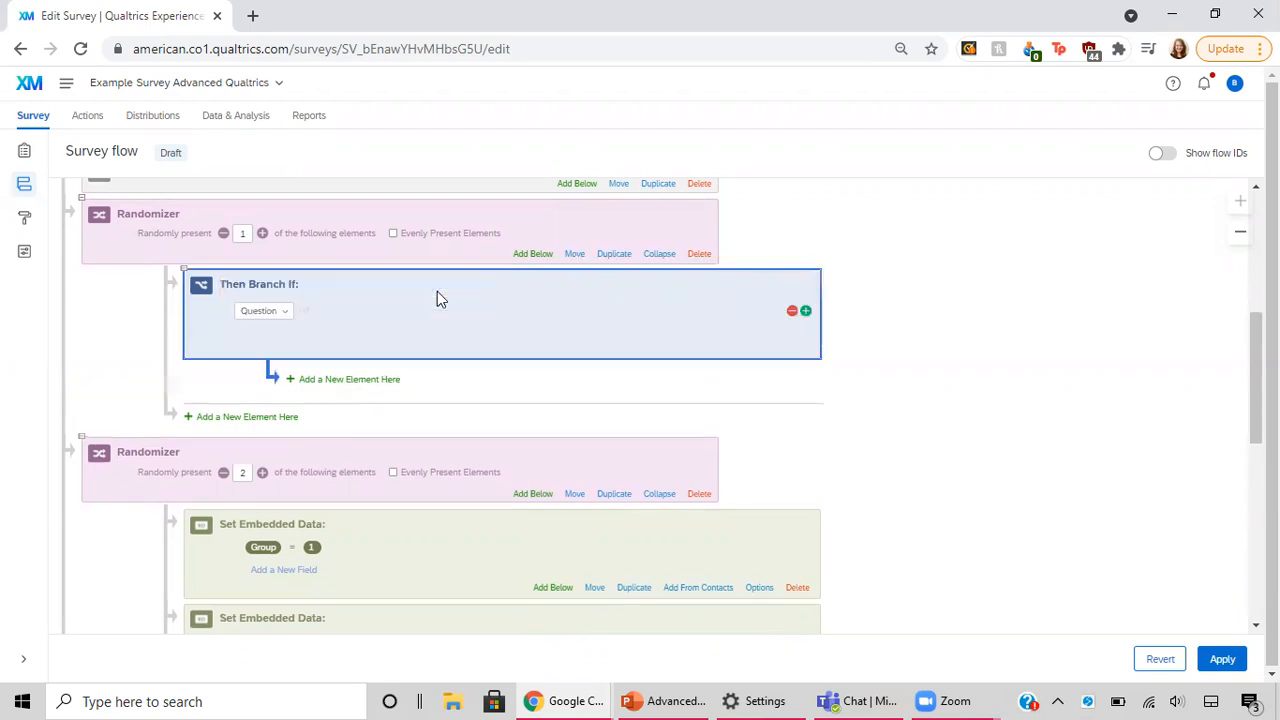
left_click(282, 317)
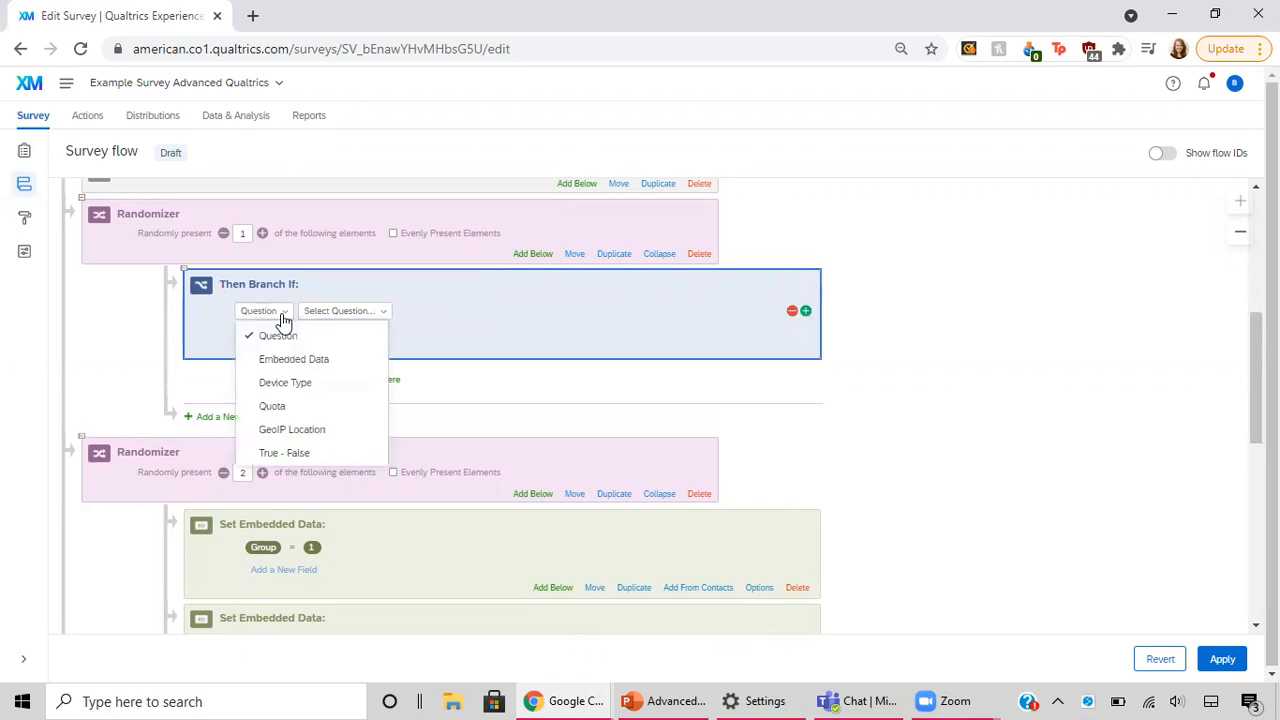
left_click(290, 359)
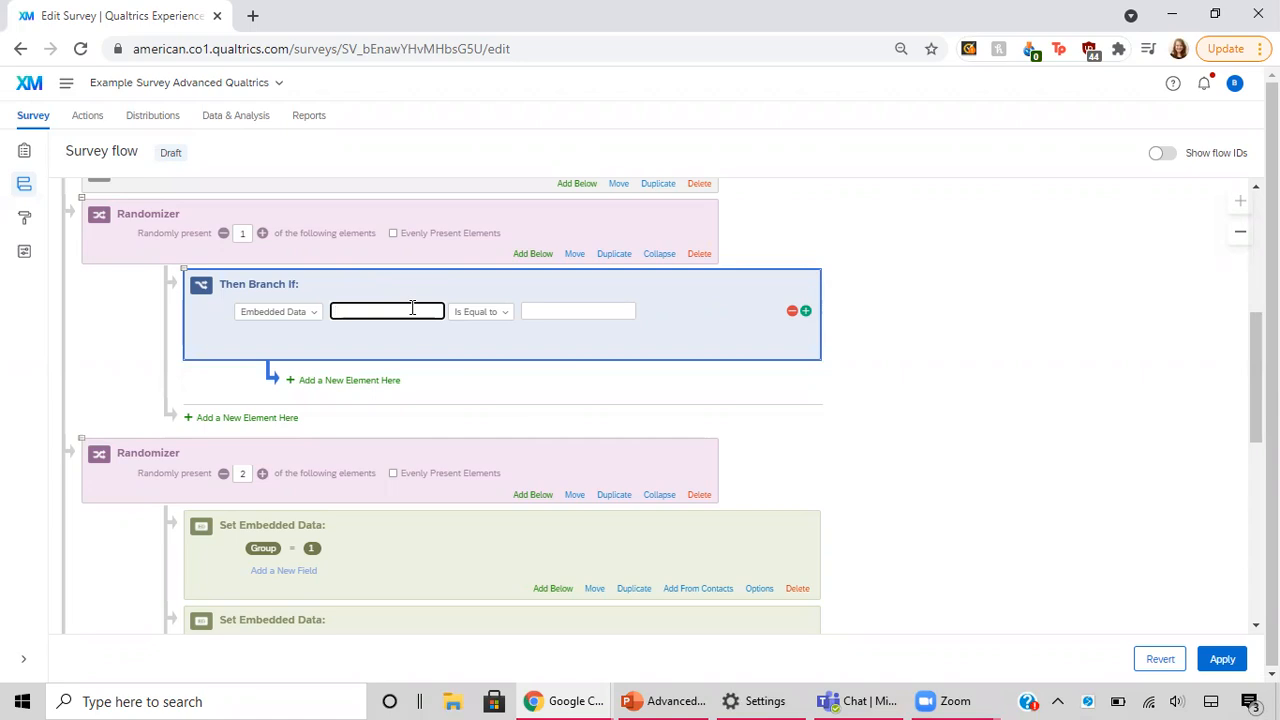
type("Group")
left_click(557, 306)
type("1")
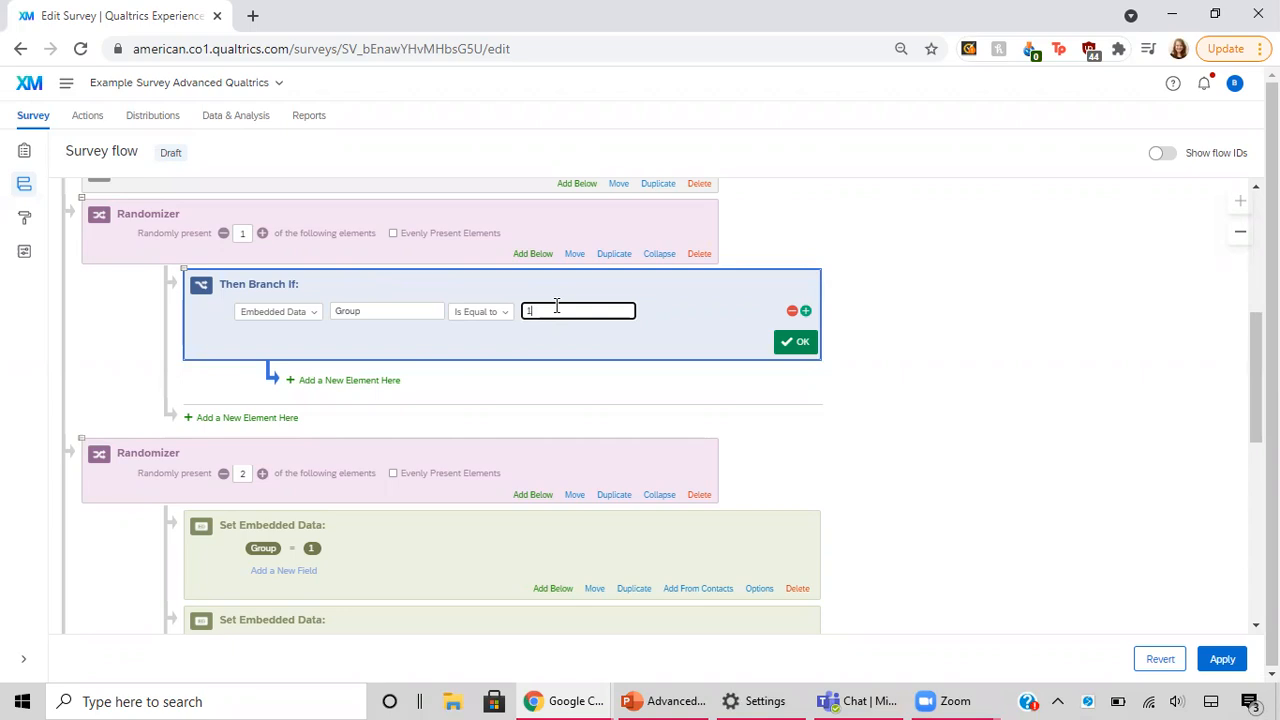
Step: Add a second branch to the empty randomizer with the condition that embedded data Group Is Equal to 2
left_click(366, 382)
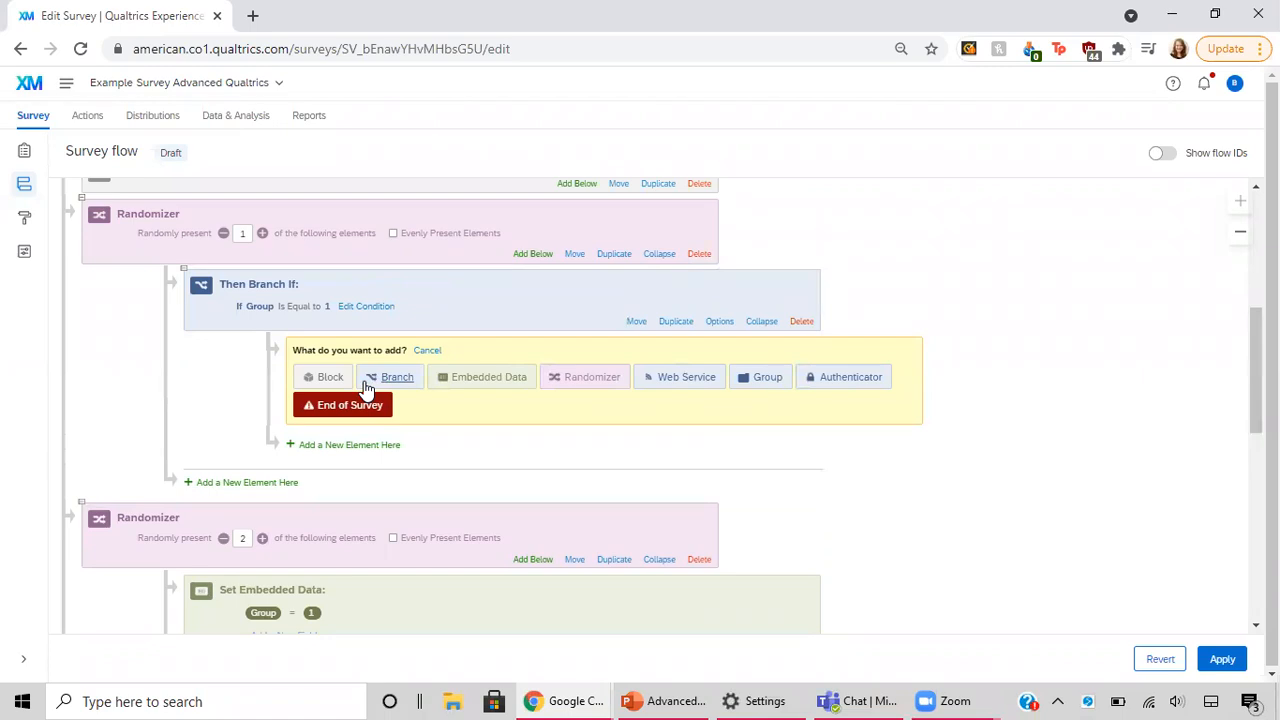
left_click(272, 483)
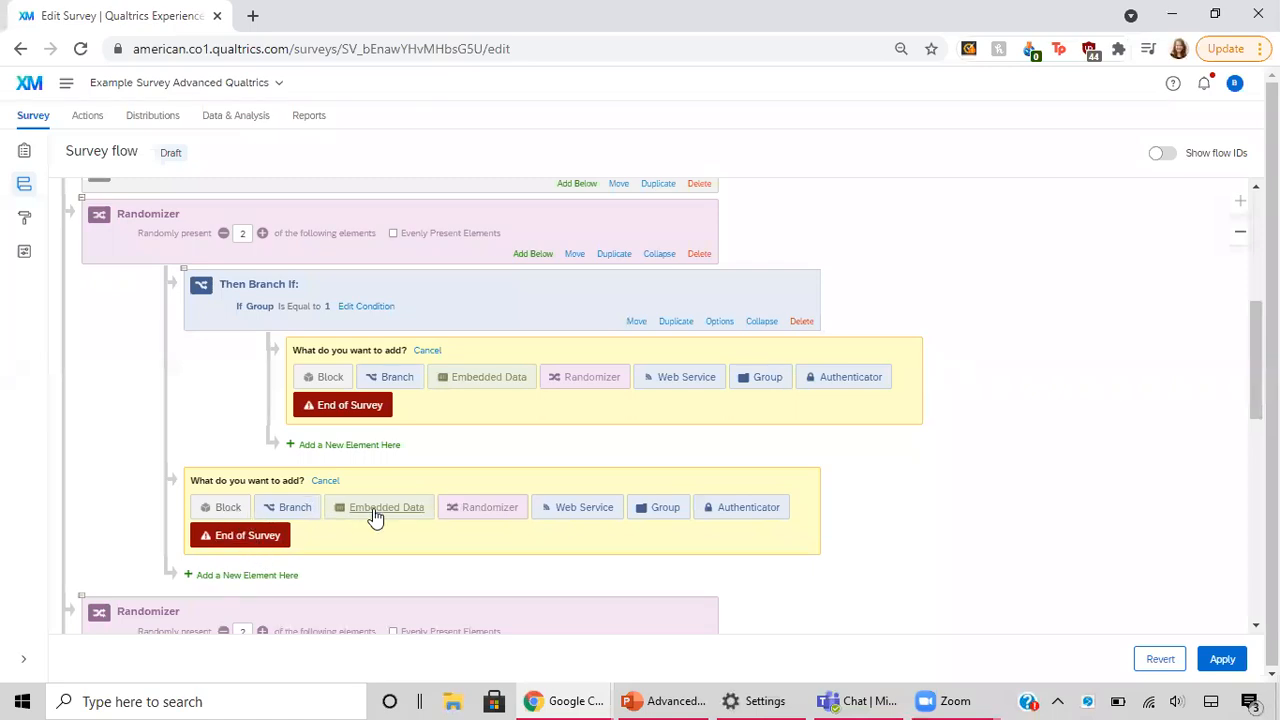
left_click(295, 508)
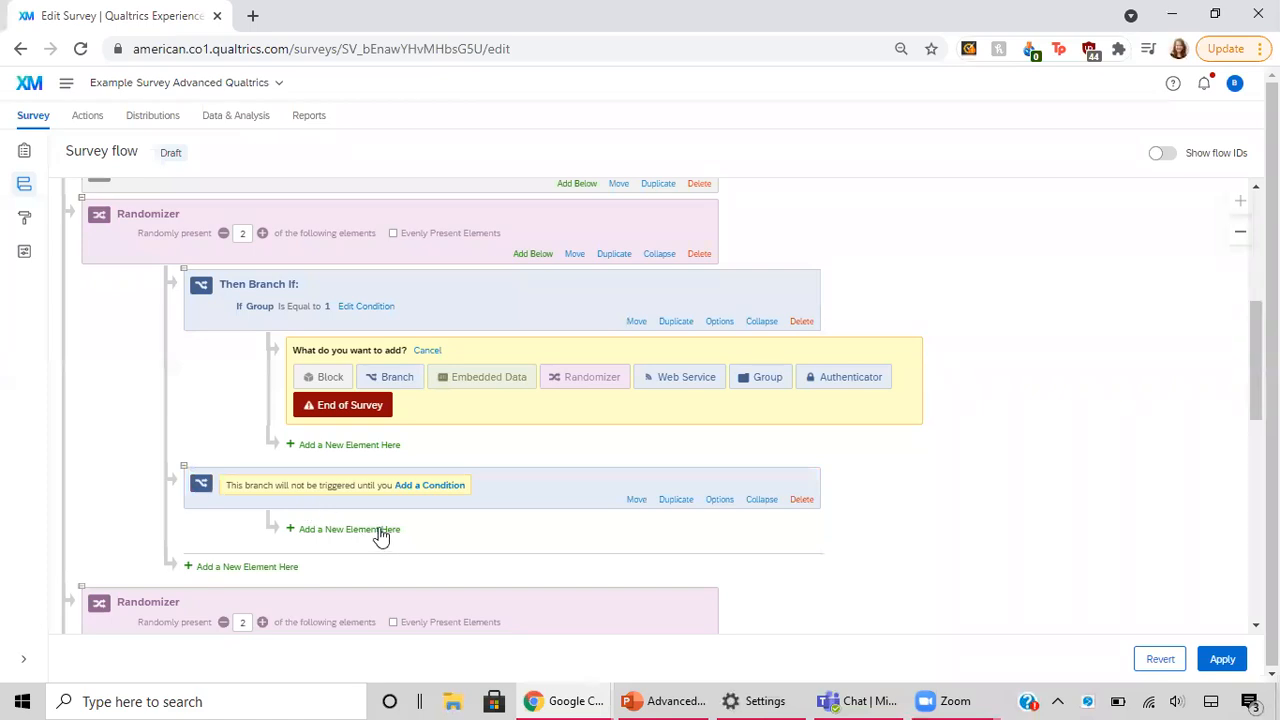
left_click(430, 487)
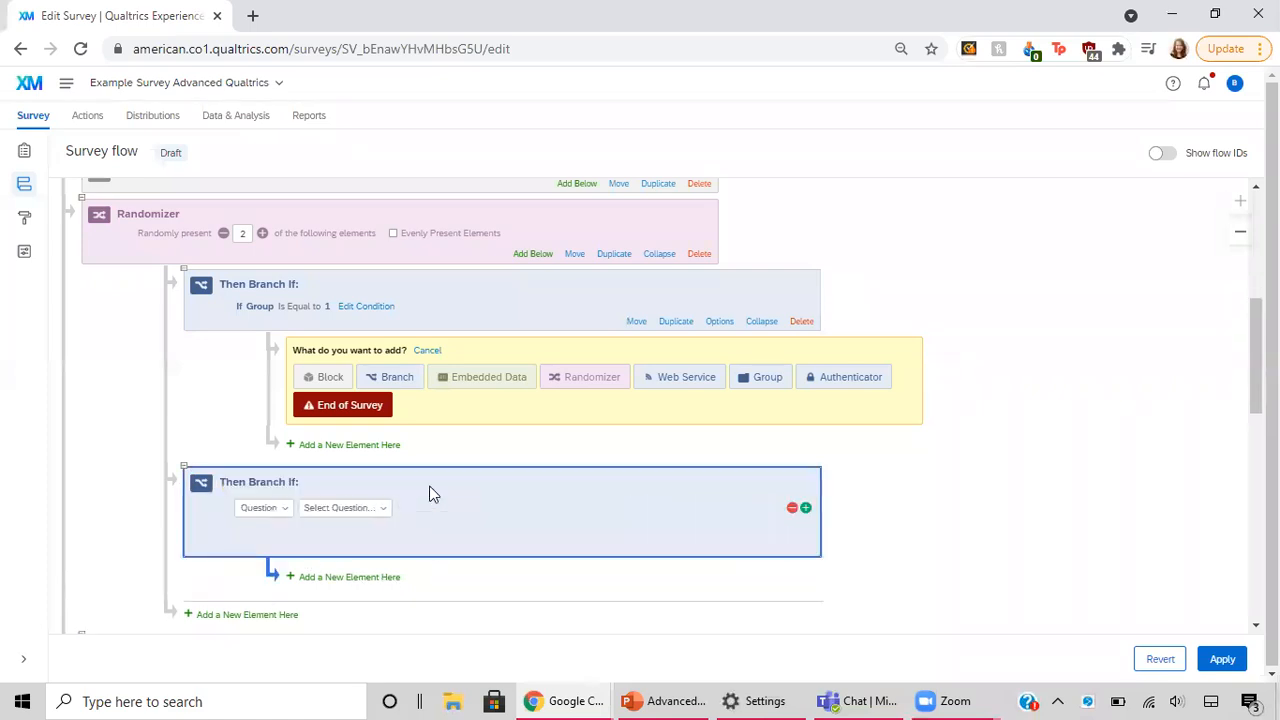
left_click(255, 510)
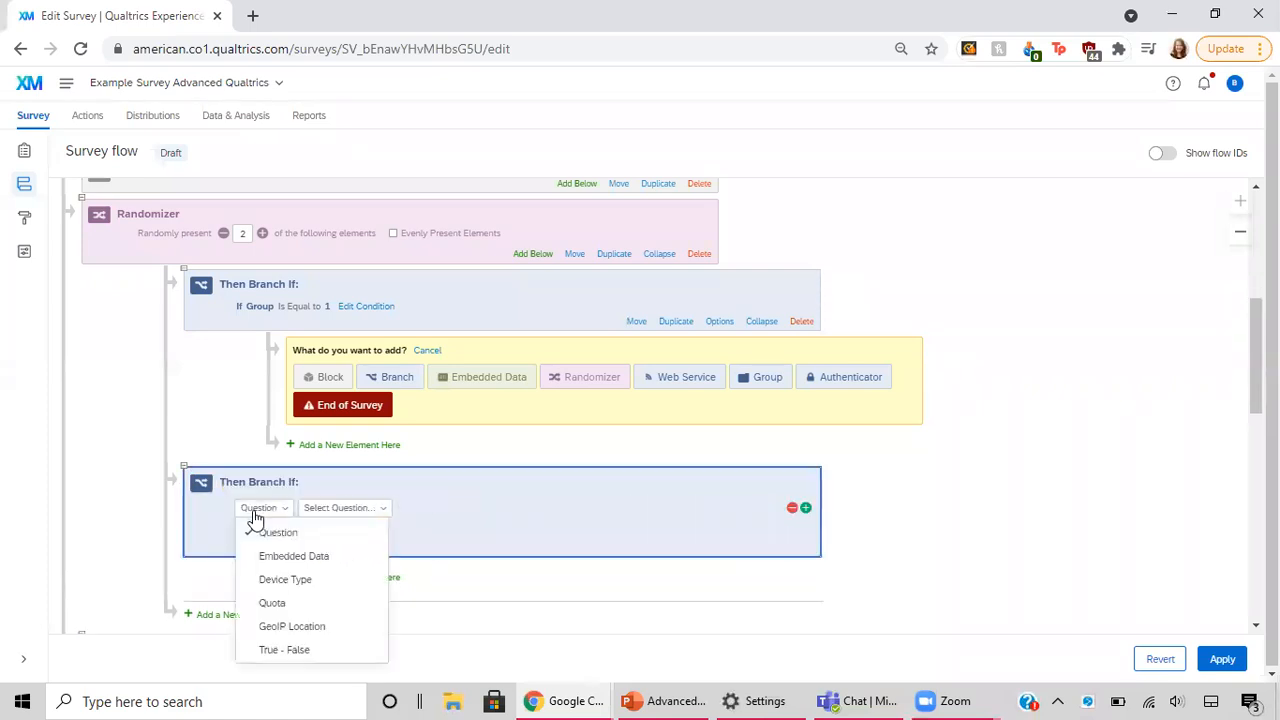
left_click(285, 556)
type("Group")
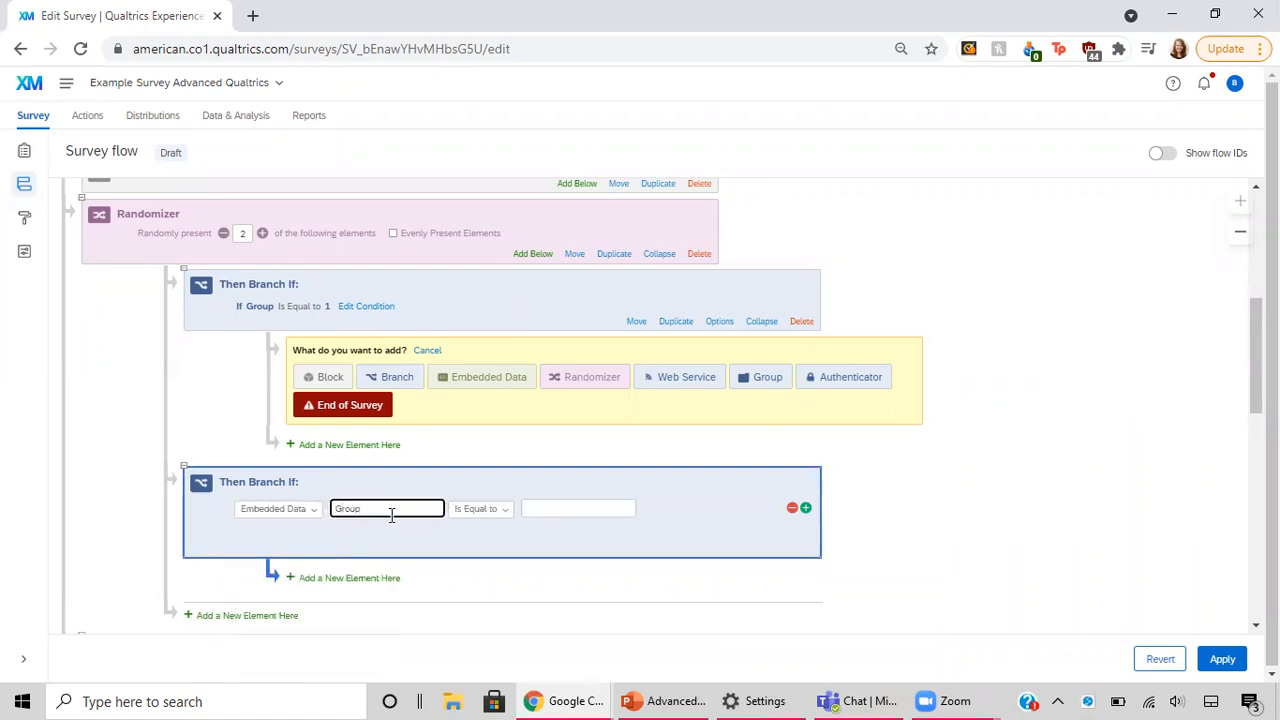
left_click(582, 508)
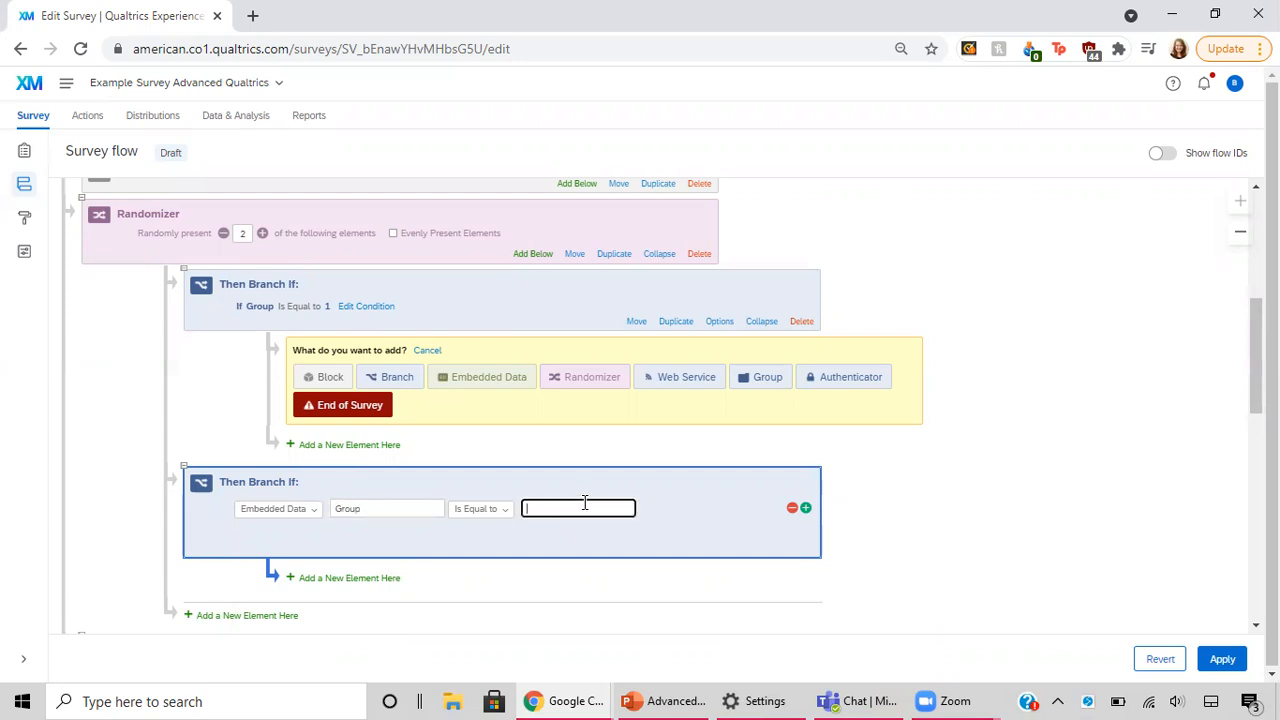
type("2")
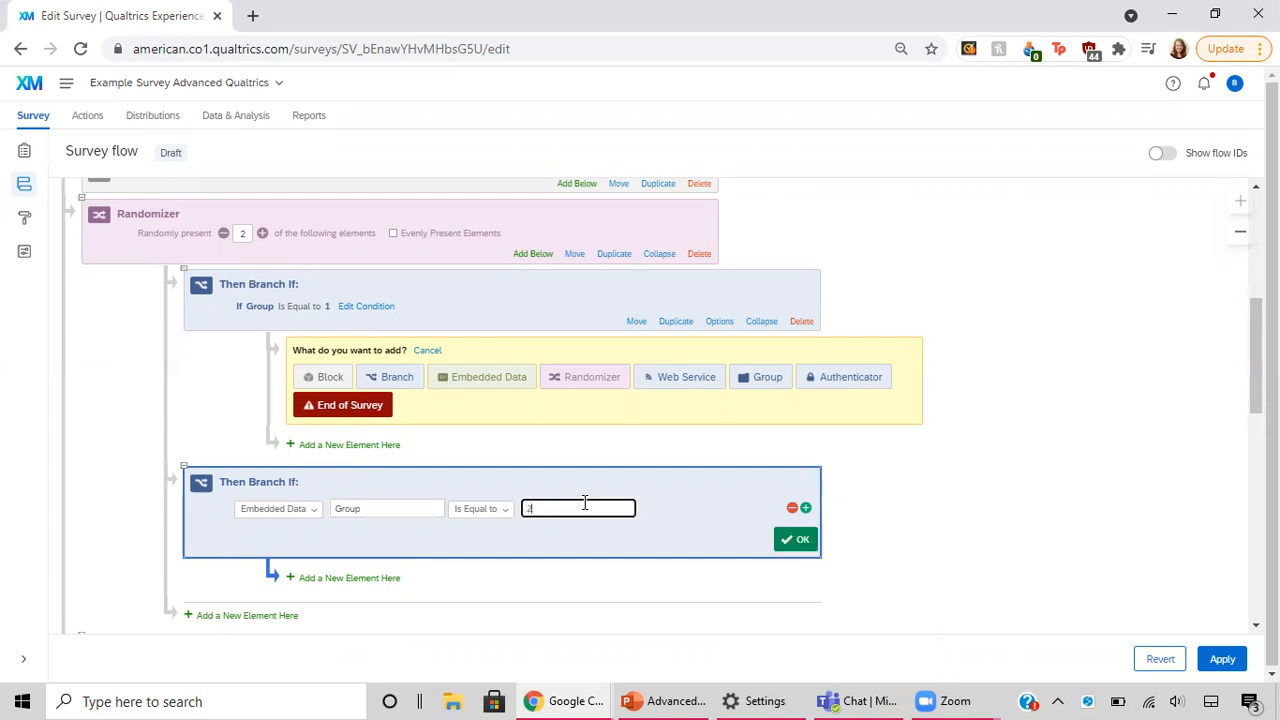
left_click(798, 536)
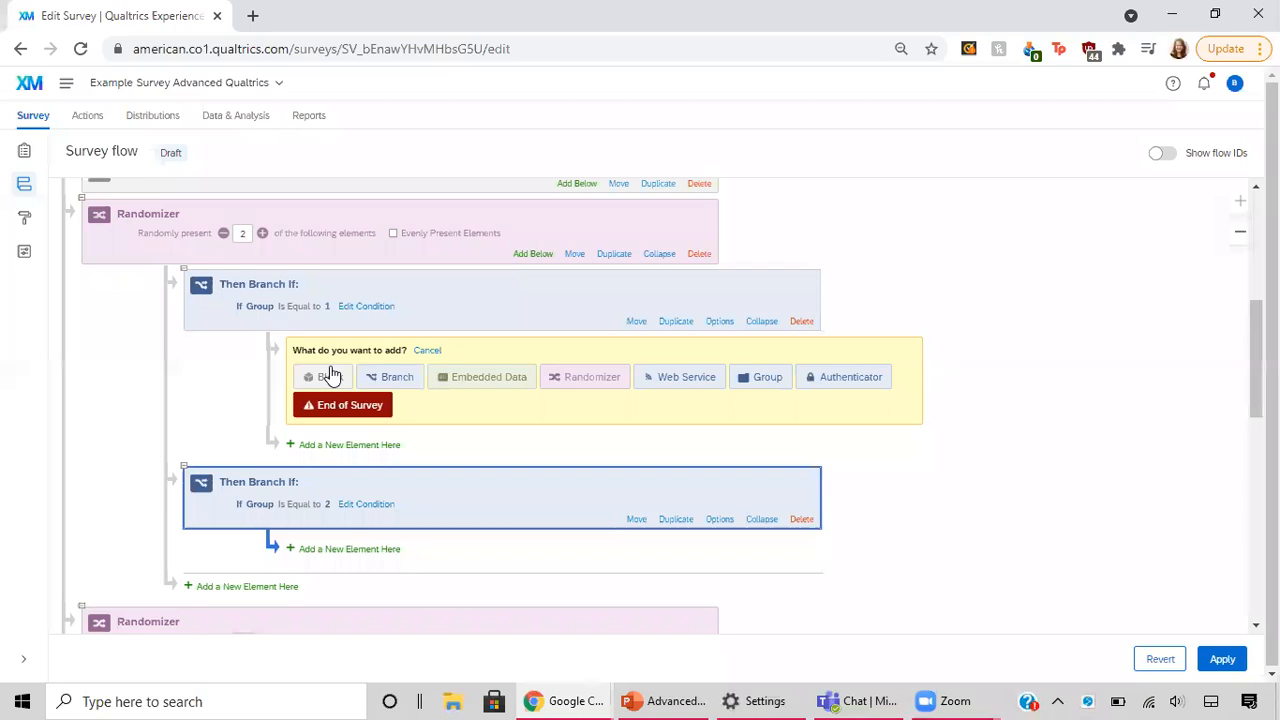
Step: Place the Control block under the nested Group 1 branch and the Treatment block under the nested Group 2 branch
left_click(331, 376)
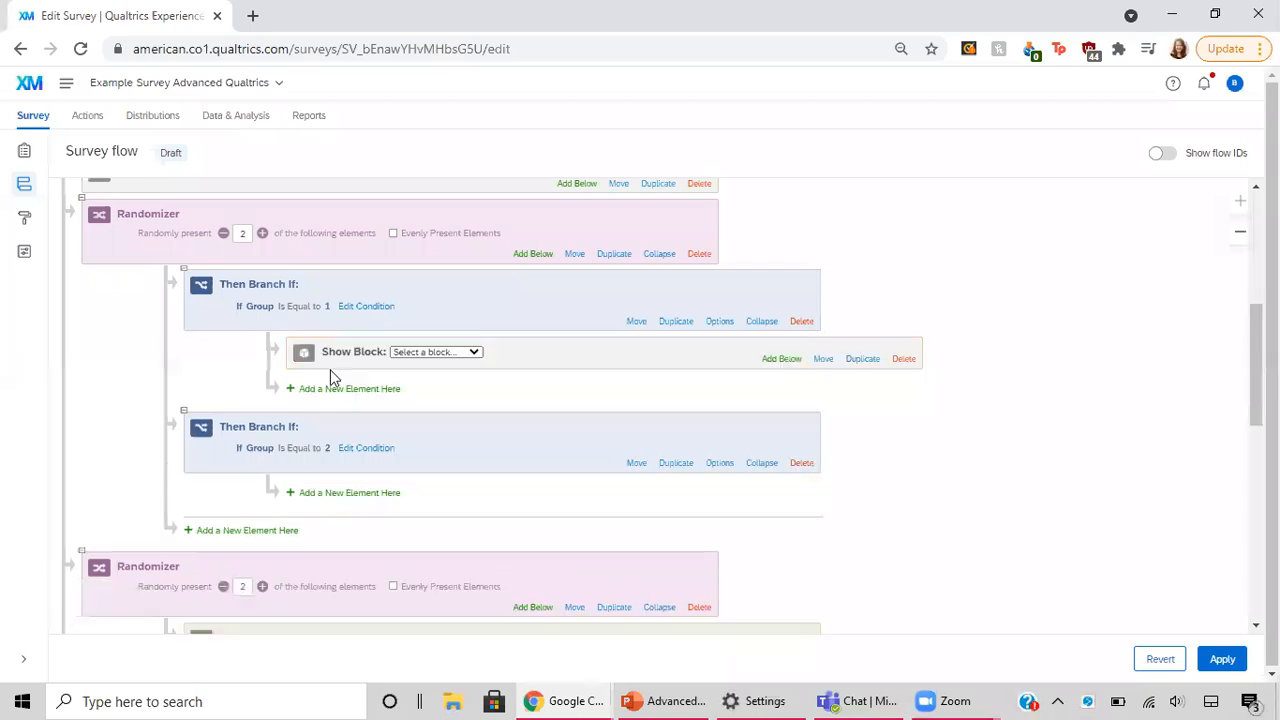
left_click(462, 355)
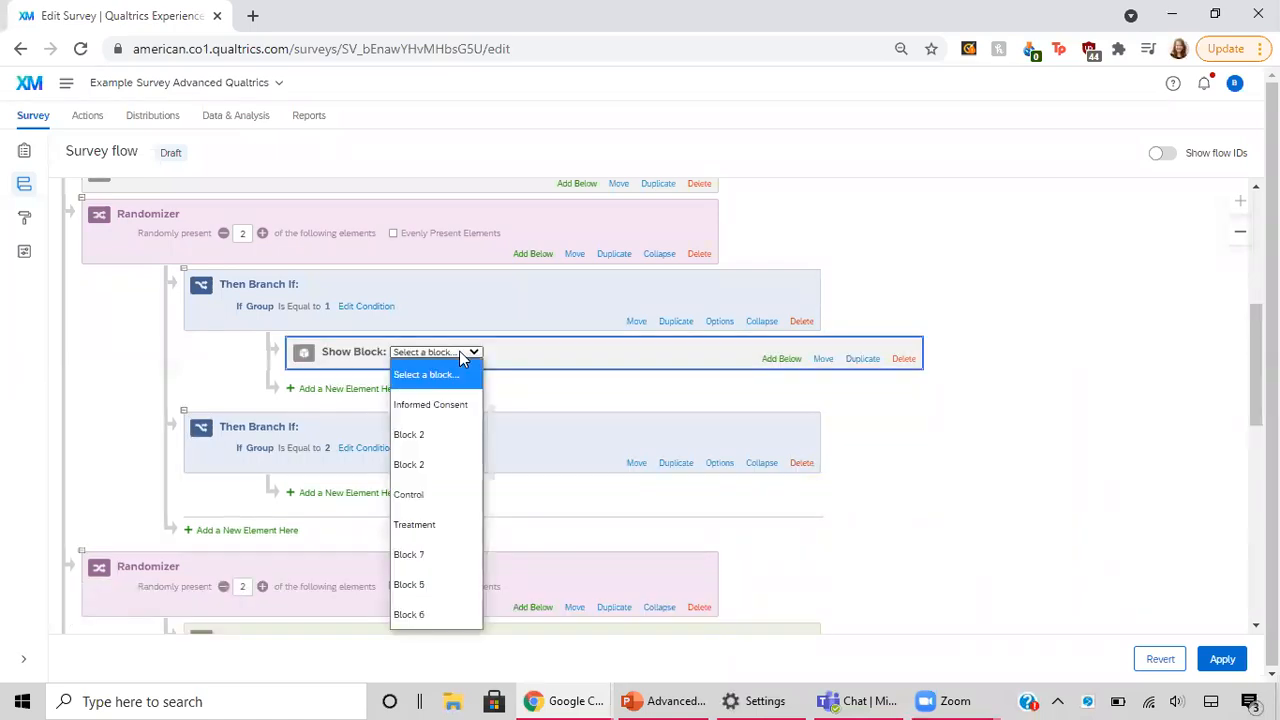
left_click(443, 494)
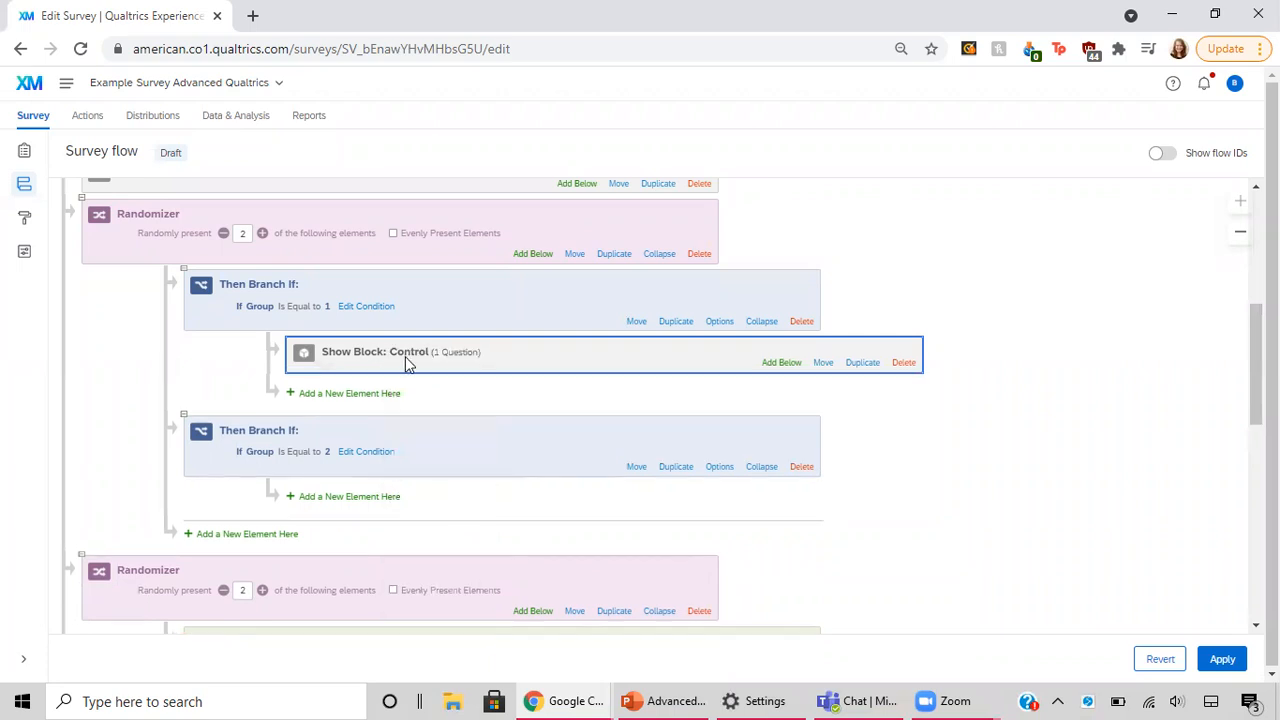
left_click(316, 497)
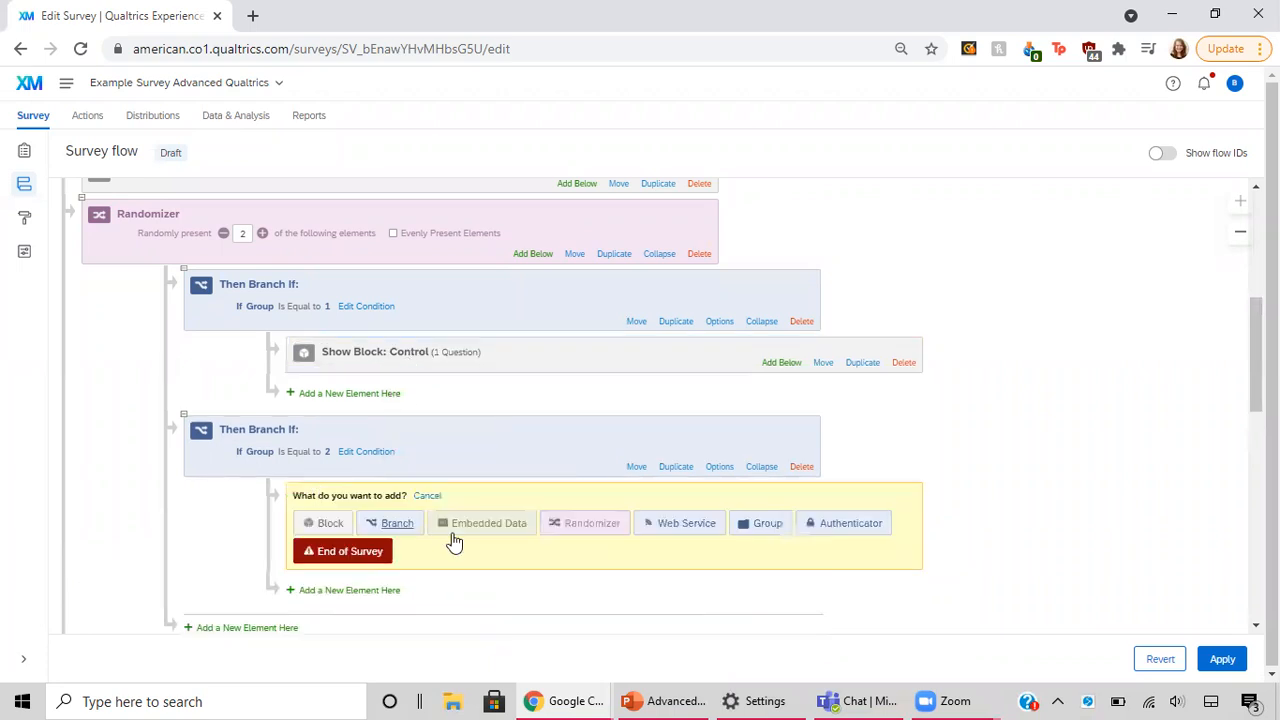
left_click(338, 527)
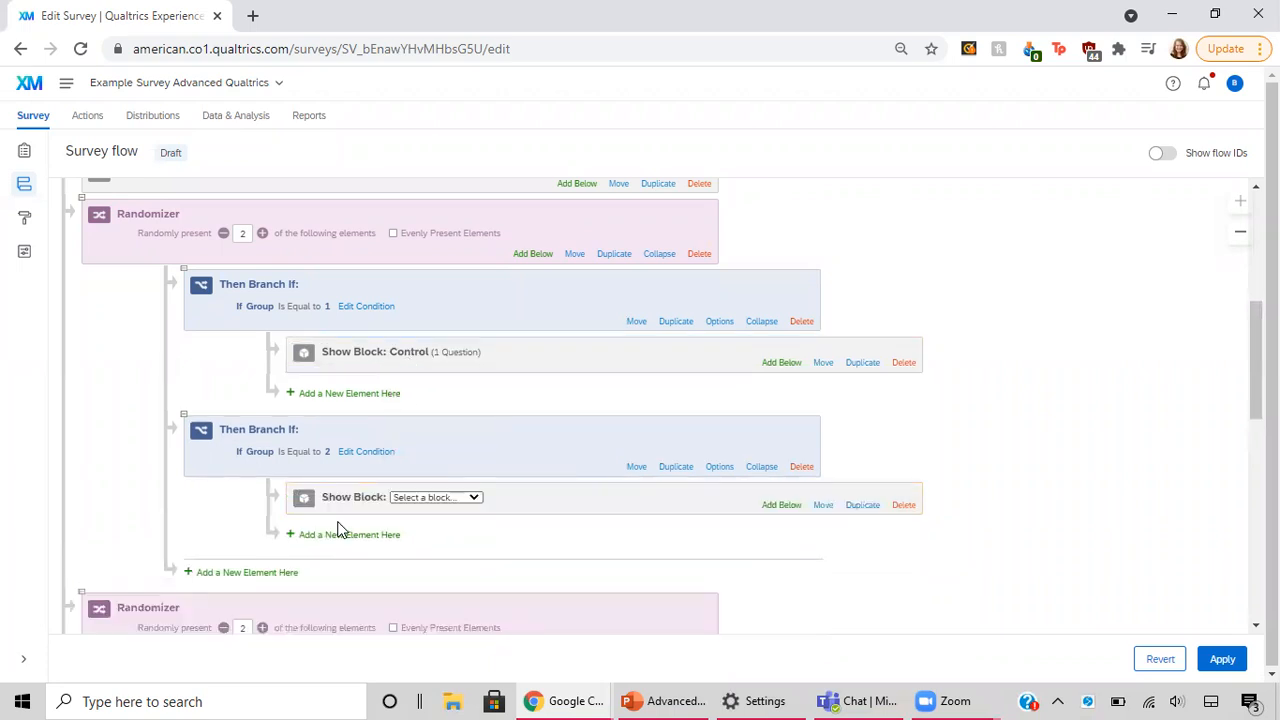
left_click(417, 500)
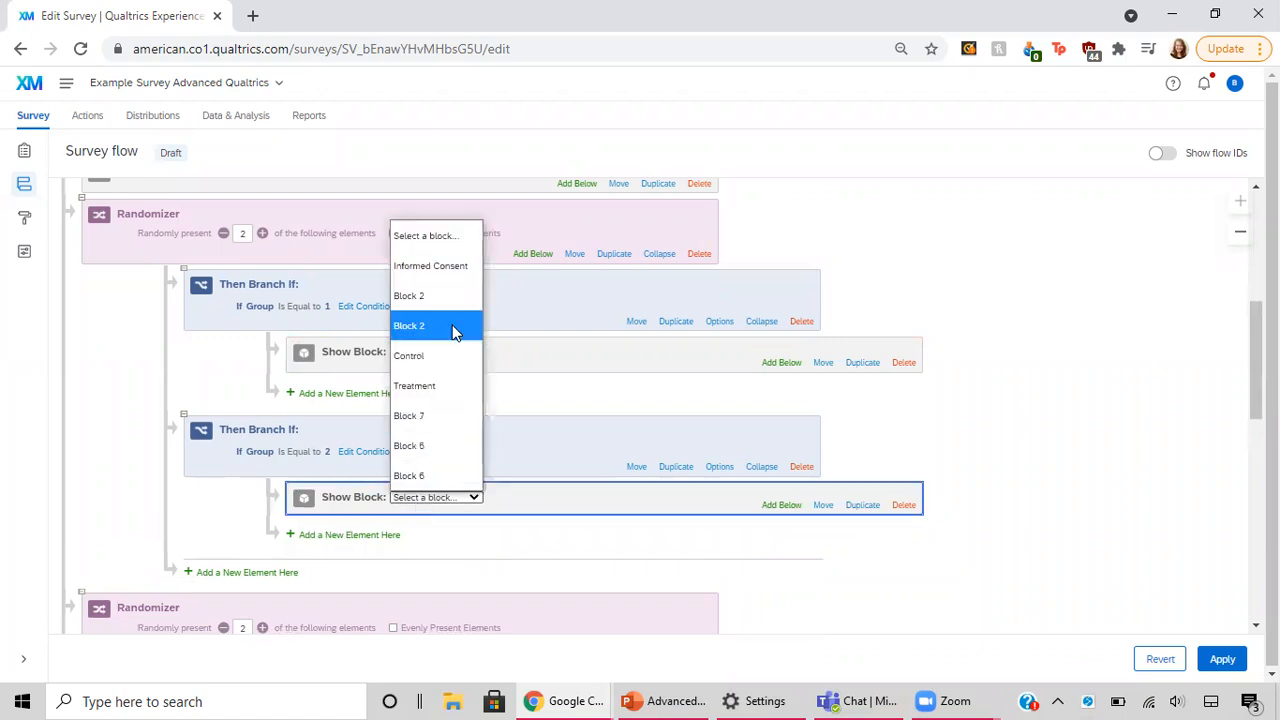
left_click(442, 385)
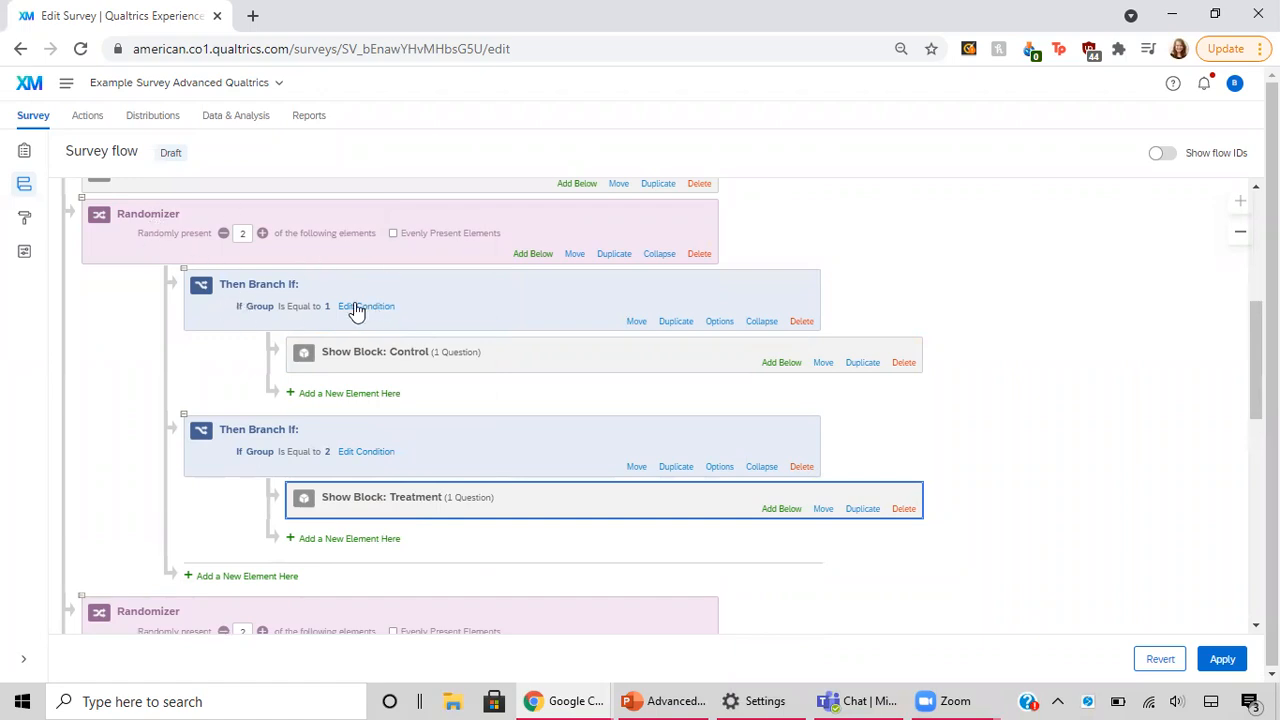
Step: Delete the randomizer directly below Block 2 together with its nested Group branches and their blocks
scroll(350, 420, "down", 1)
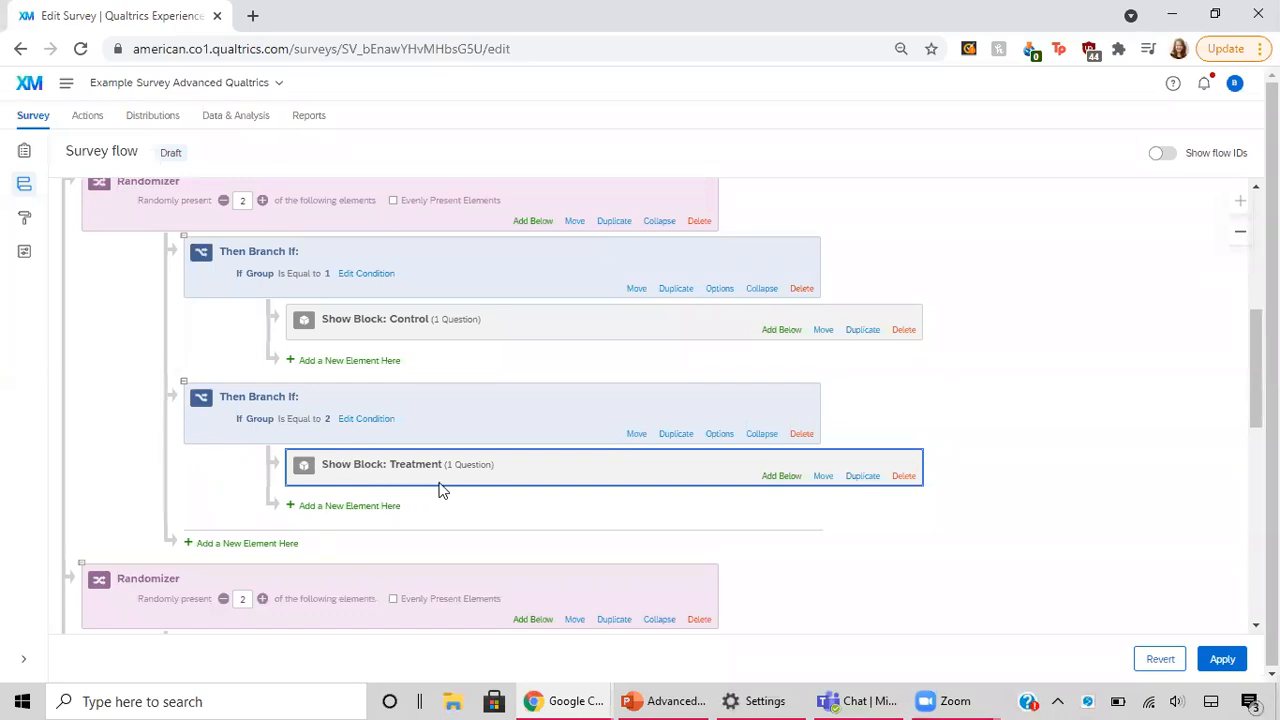
scroll(562, 304, "up", 1)
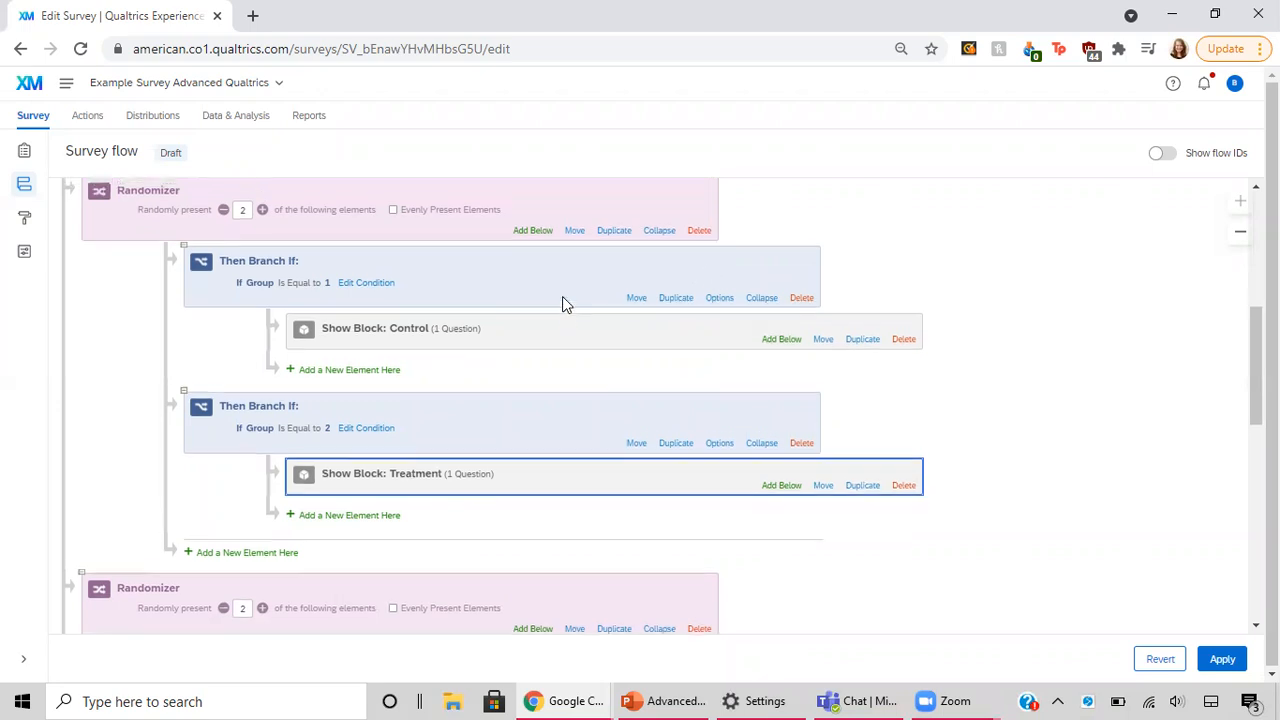
left_click(699, 295)
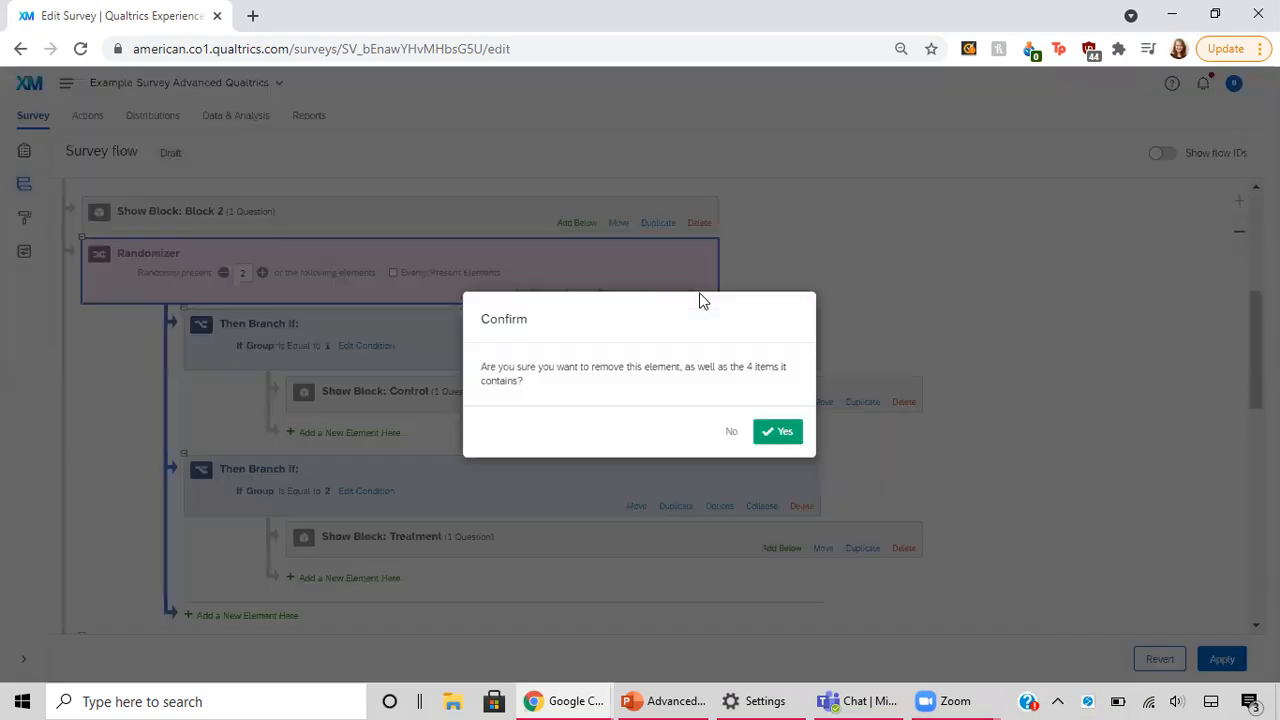
left_click(780, 432)
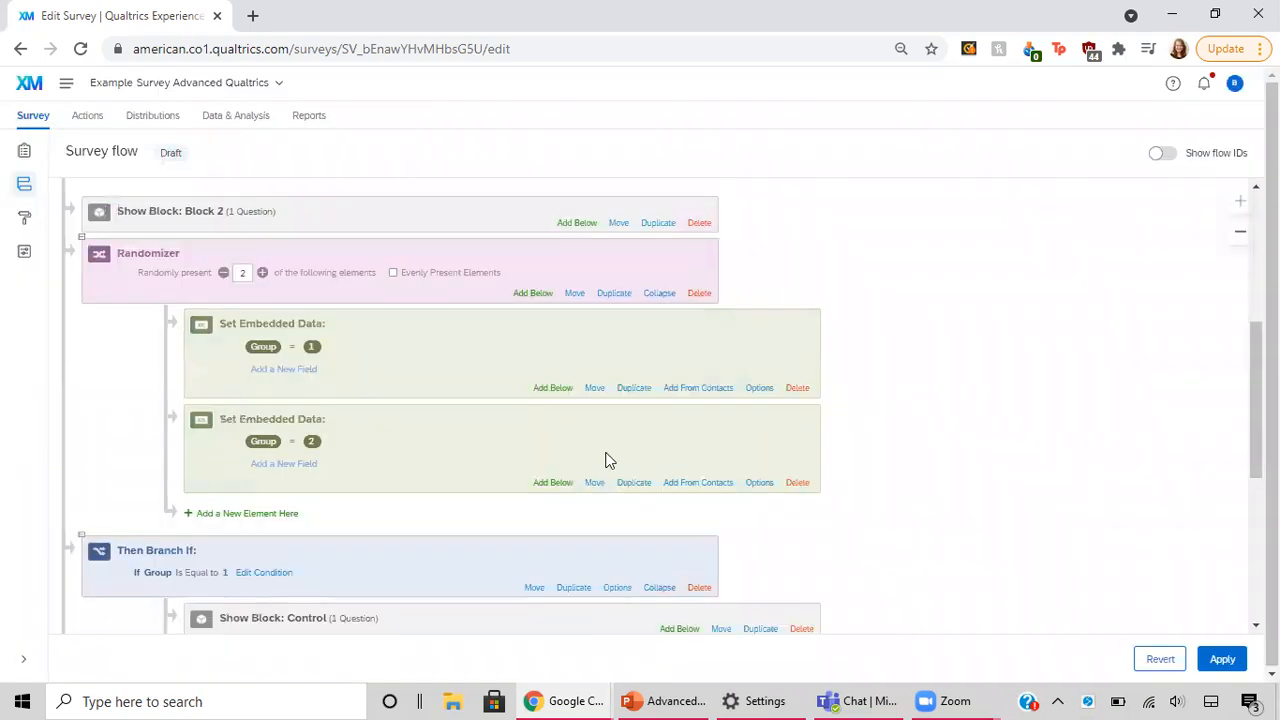
Step: Set the remaining Group randomizer to present 1 of its elements, with Evenly Present Elements enabled
scroll(583, 446, "down", 2)
scroll(583, 446, "down", 1)
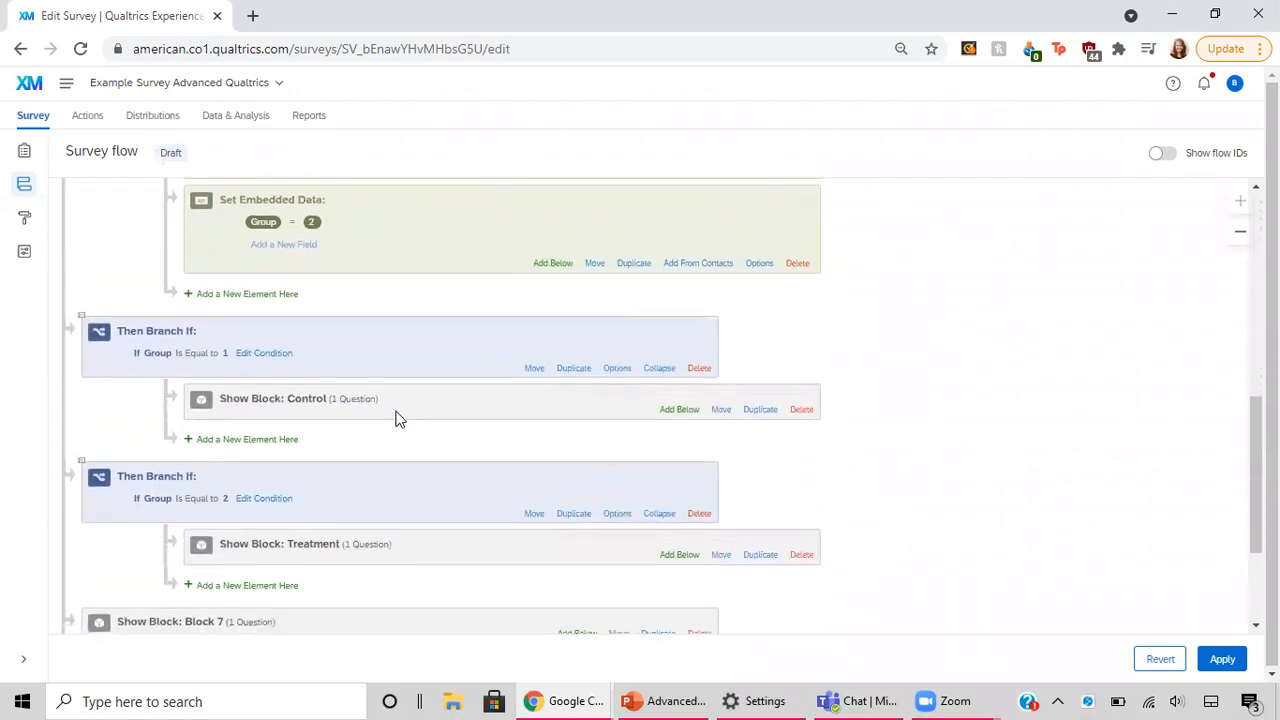
scroll(352, 458, "down", 1)
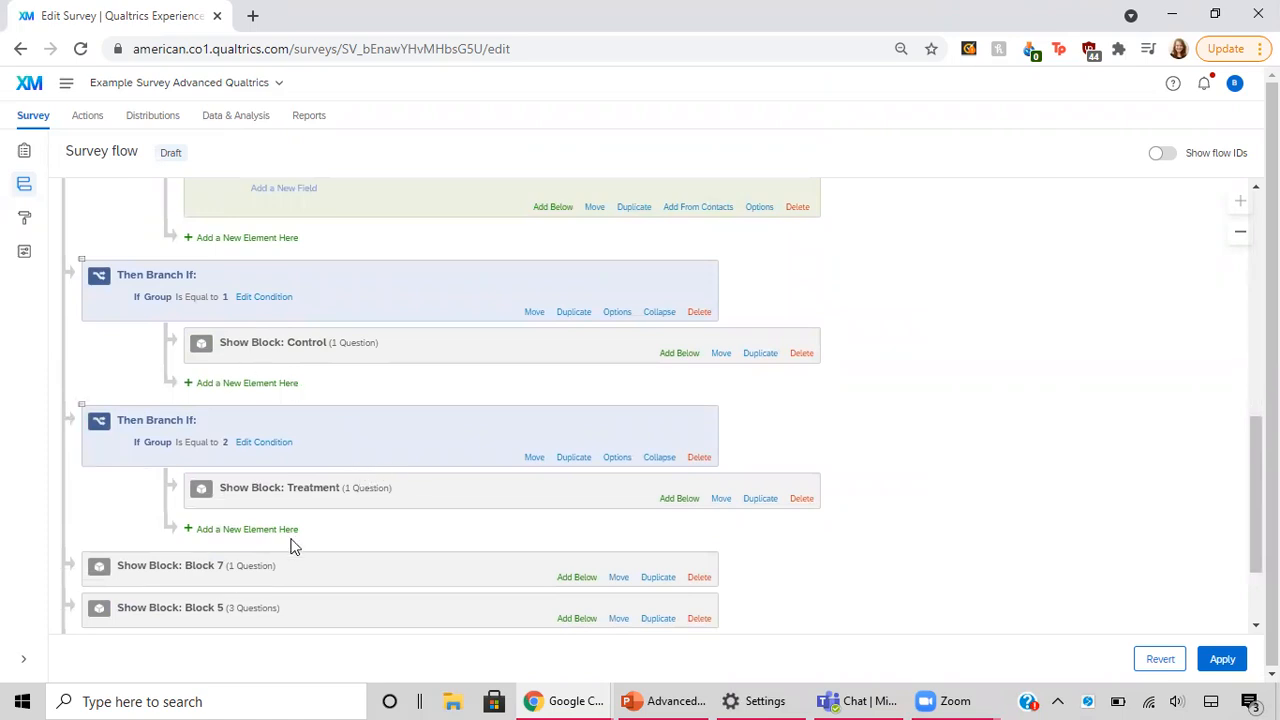
scroll(280, 397, "up", 4)
scroll(280, 397, "down", 1)
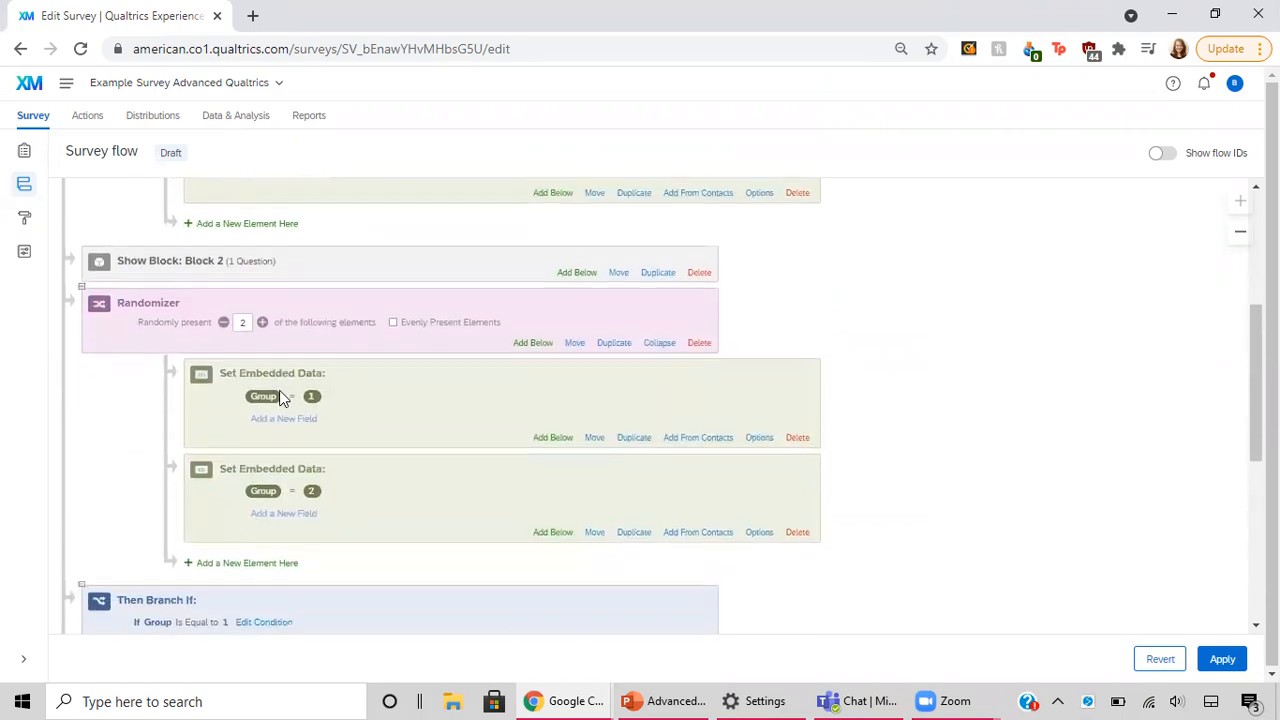
scroll(280, 397, "down", 1)
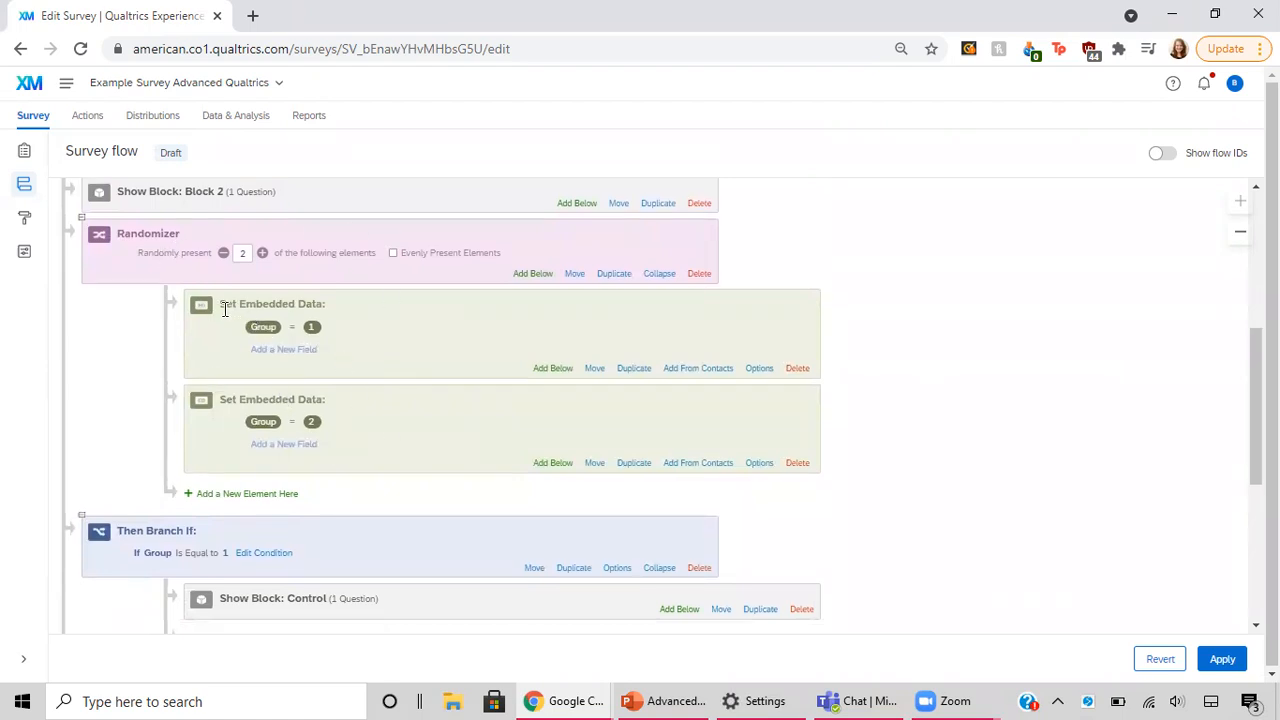
scroll(309, 318, "up", 1)
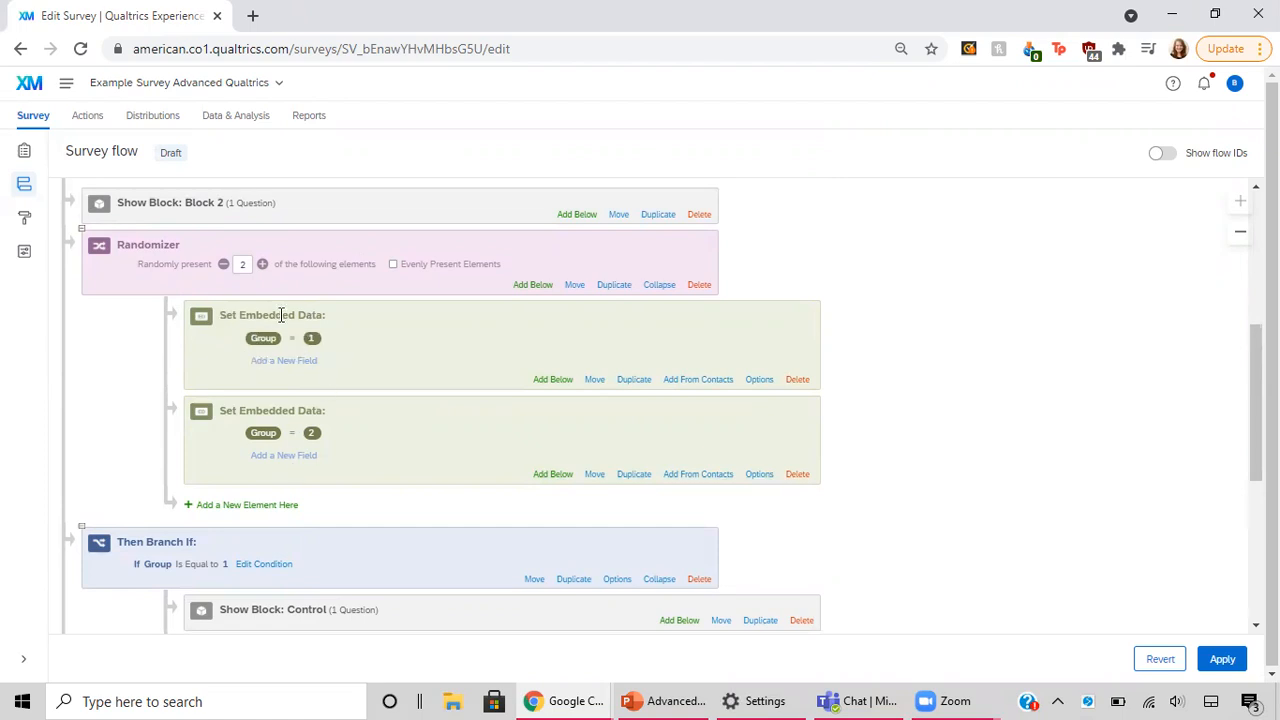
left_click(223, 265)
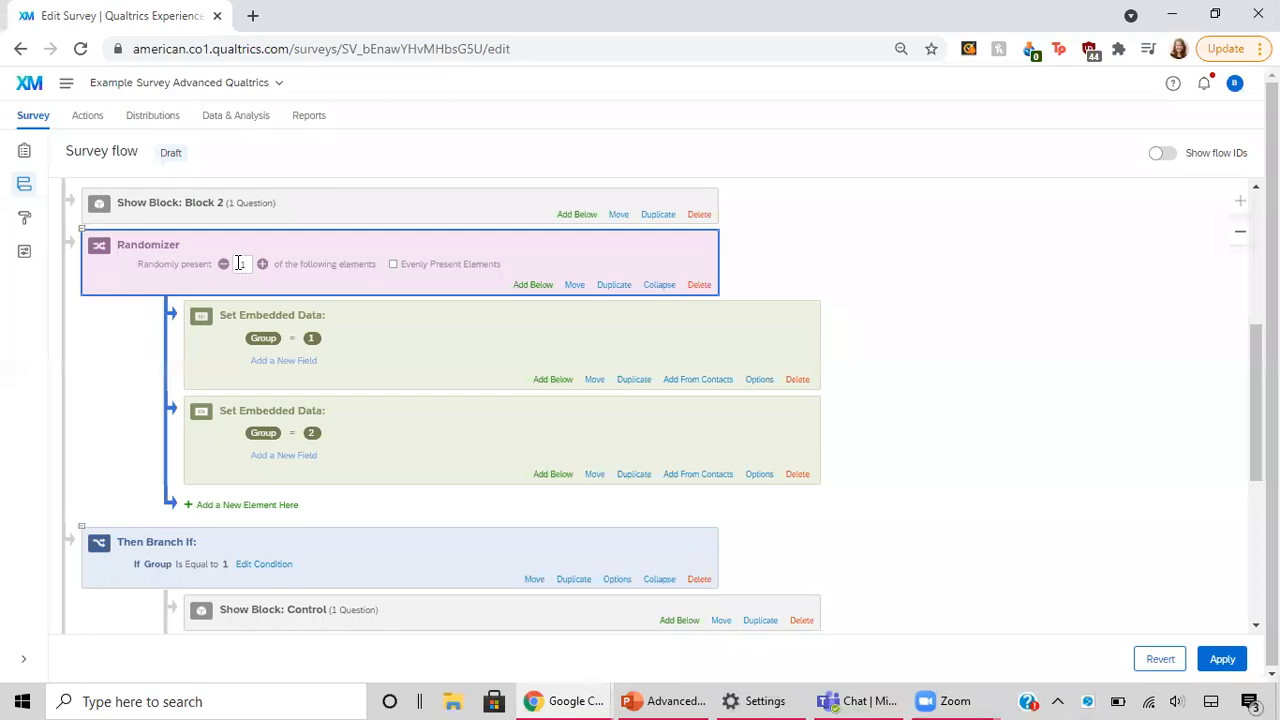
left_click(393, 265)
Step: Review the survey flow's Amount and Group randomizers and the branches leading to the Control and Treatment blocks
scroll(482, 380, "up", 3)
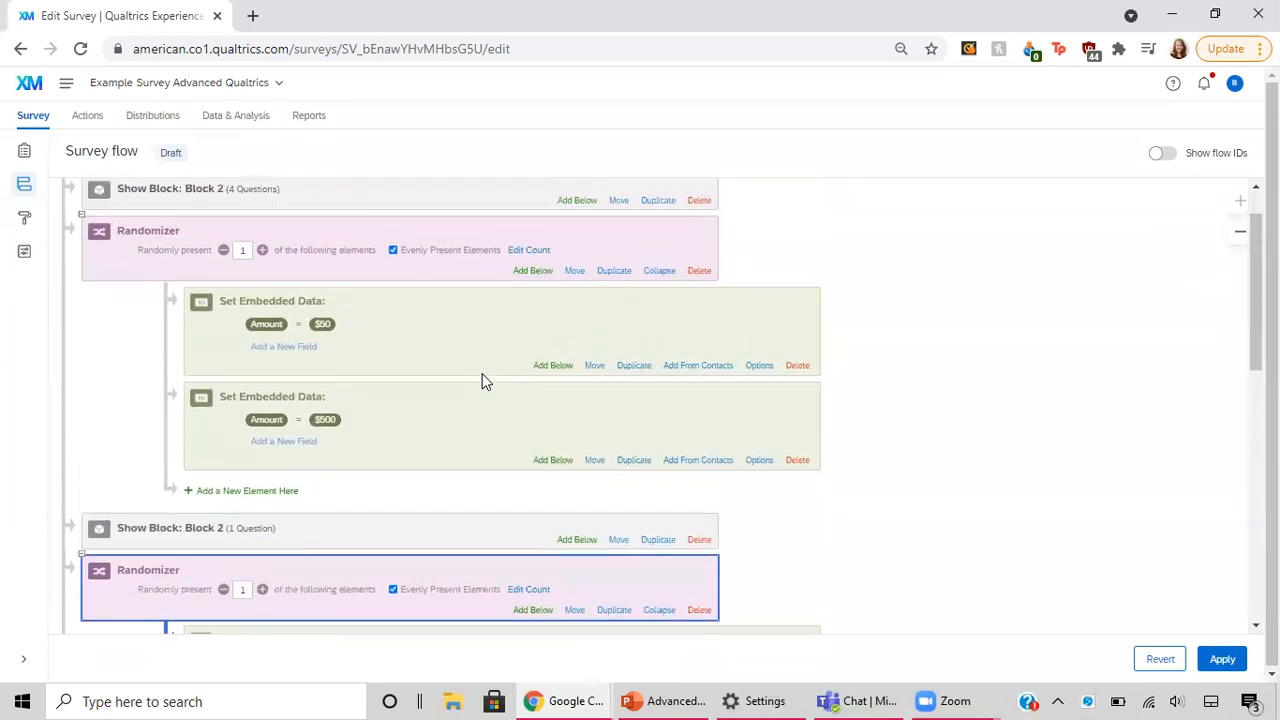
scroll(482, 380, "down", 5)
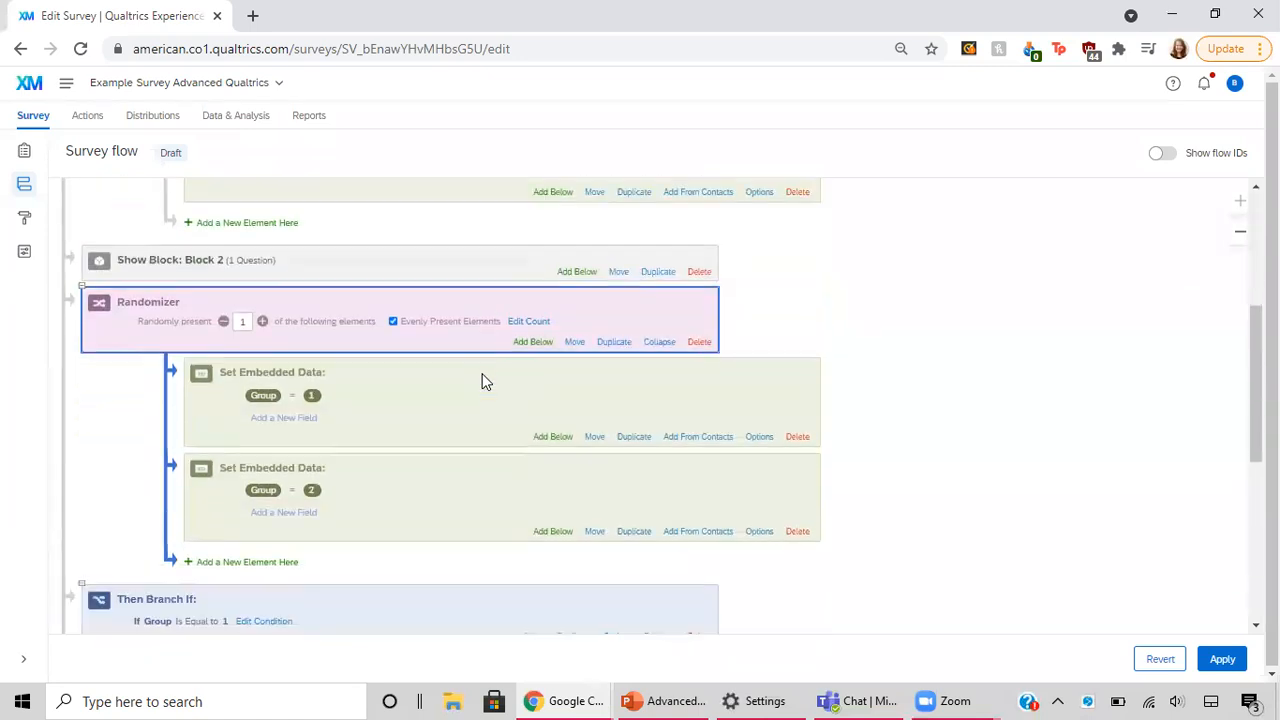
scroll(482, 380, "down", 2)
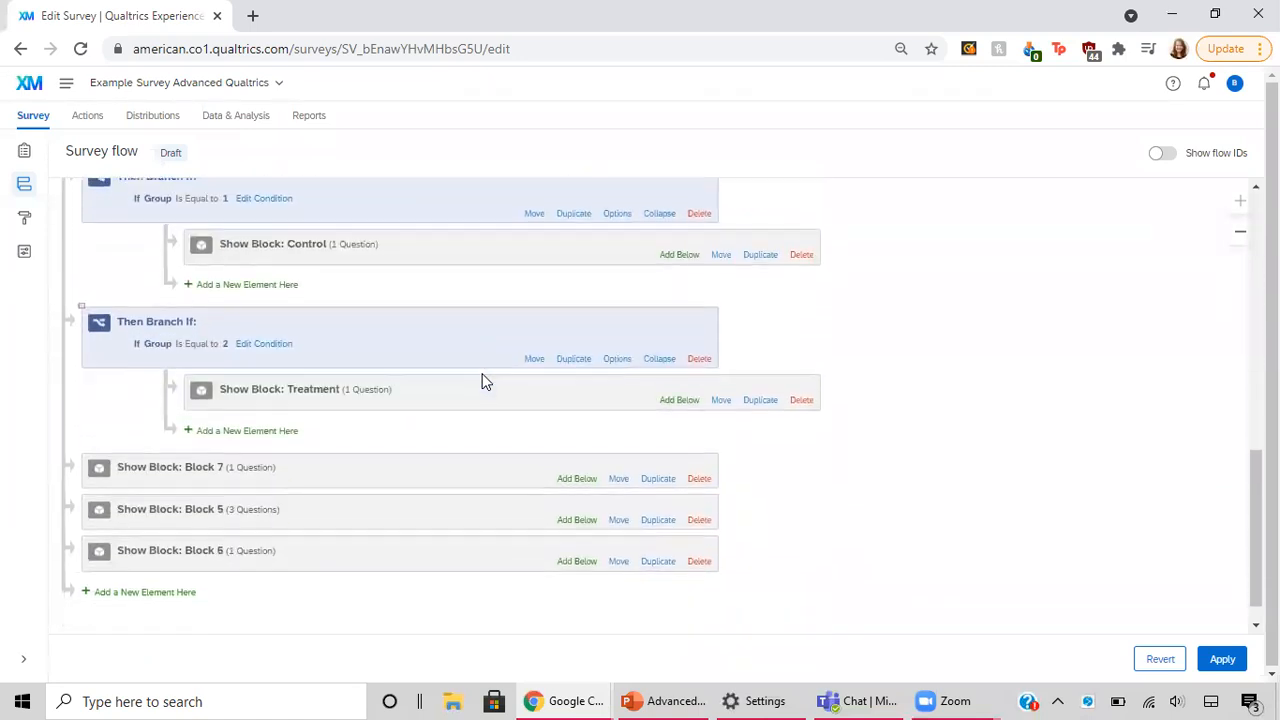
scroll(289, 329, "up", 2)
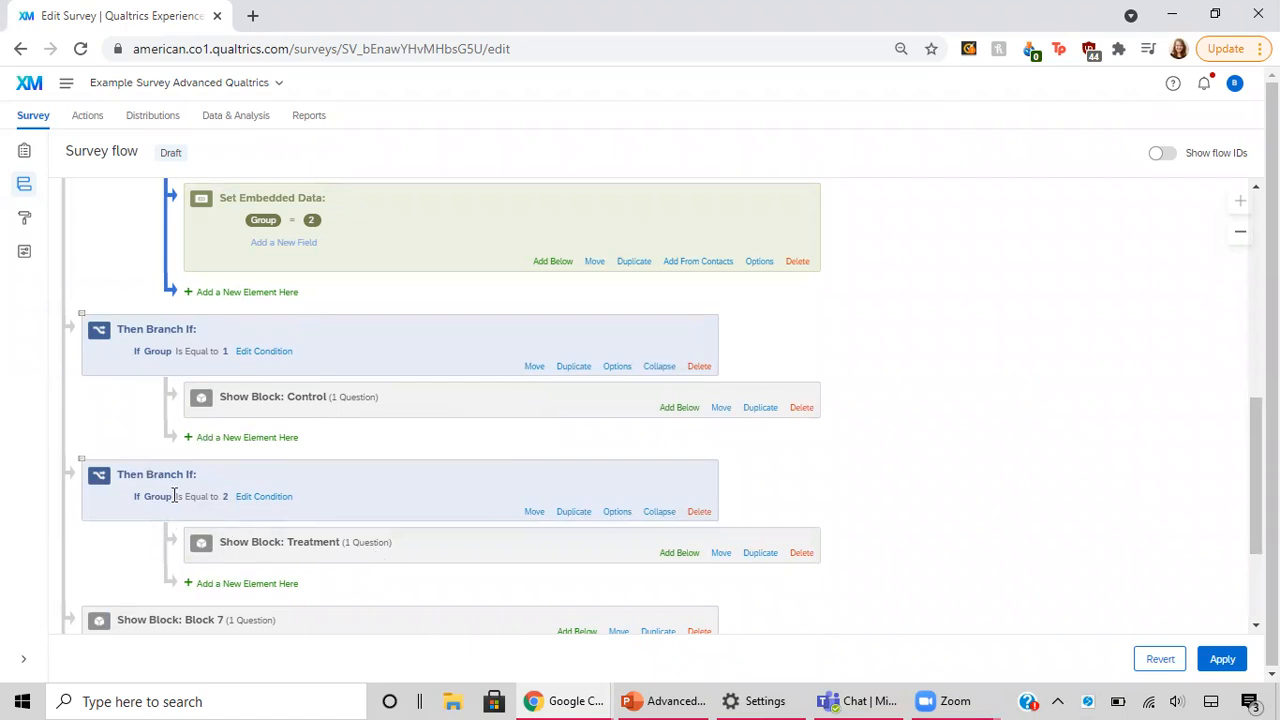
scroll(390, 465, "up", 3)
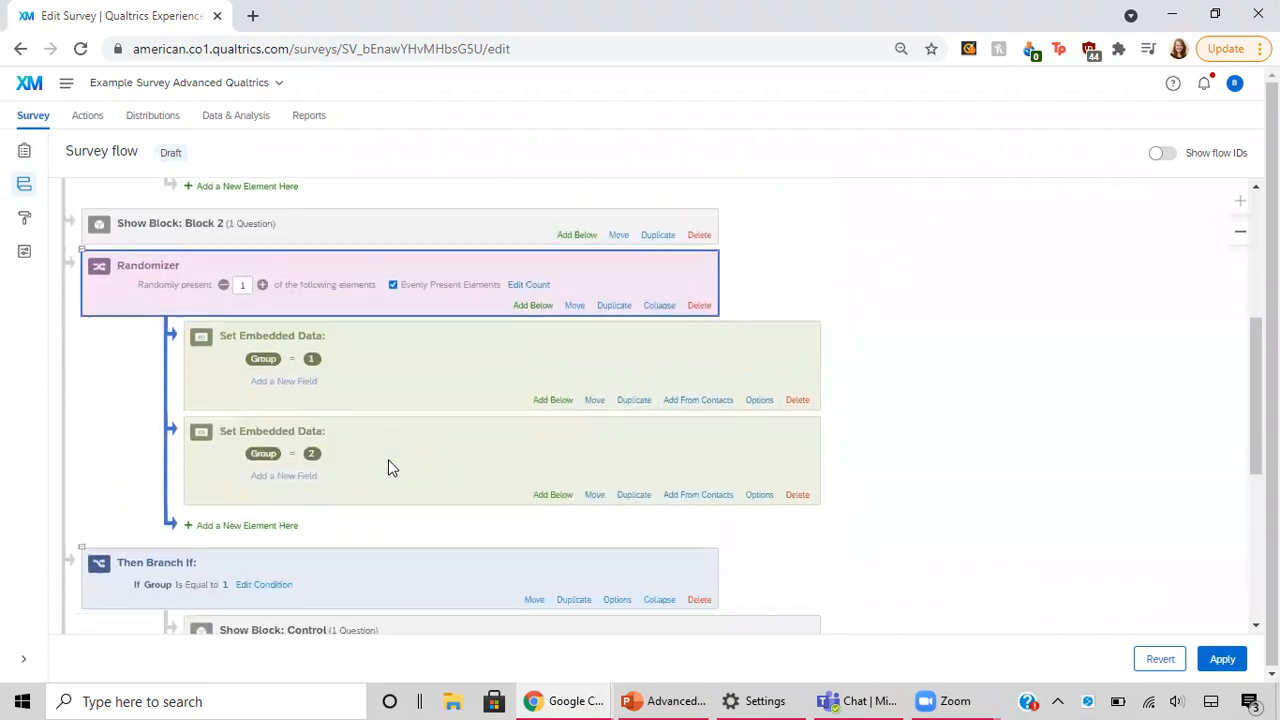
scroll(389, 461, "down", 3)
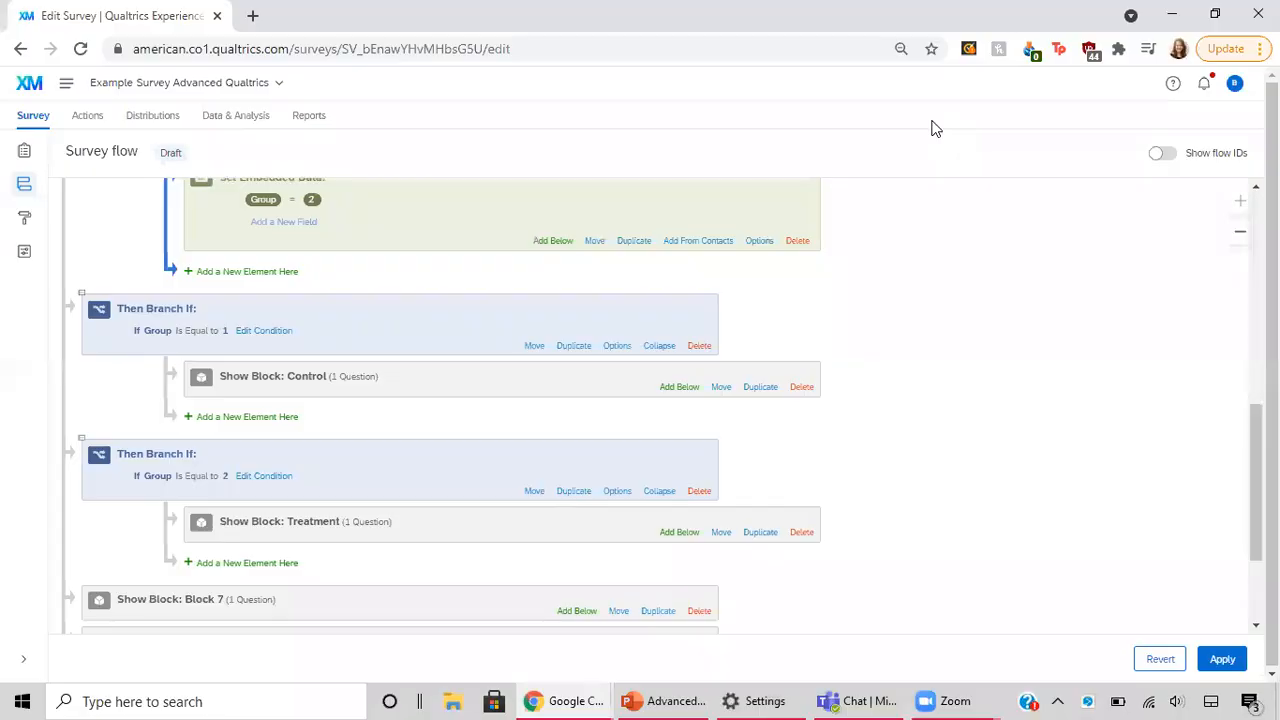
Step: Return to the survey builder without saving the flow changes, and view the questions in the Treatment block and Block 7
left_click(26, 155)
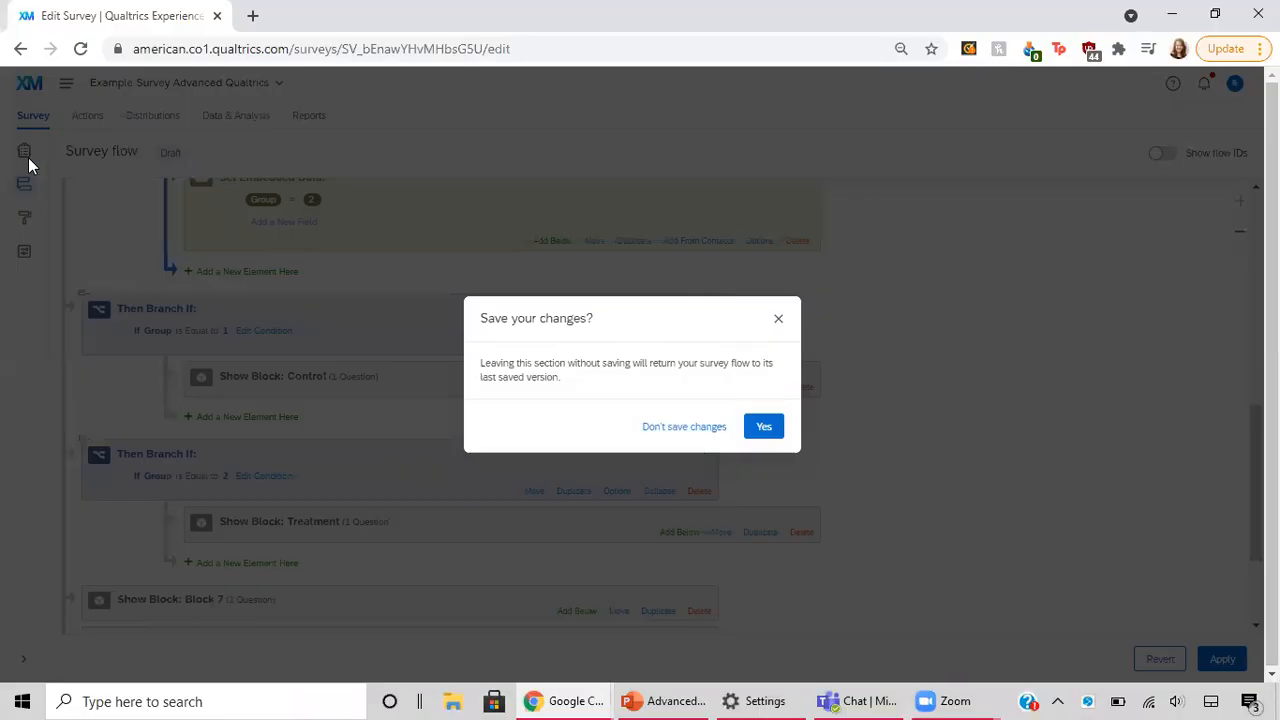
left_click(684, 426)
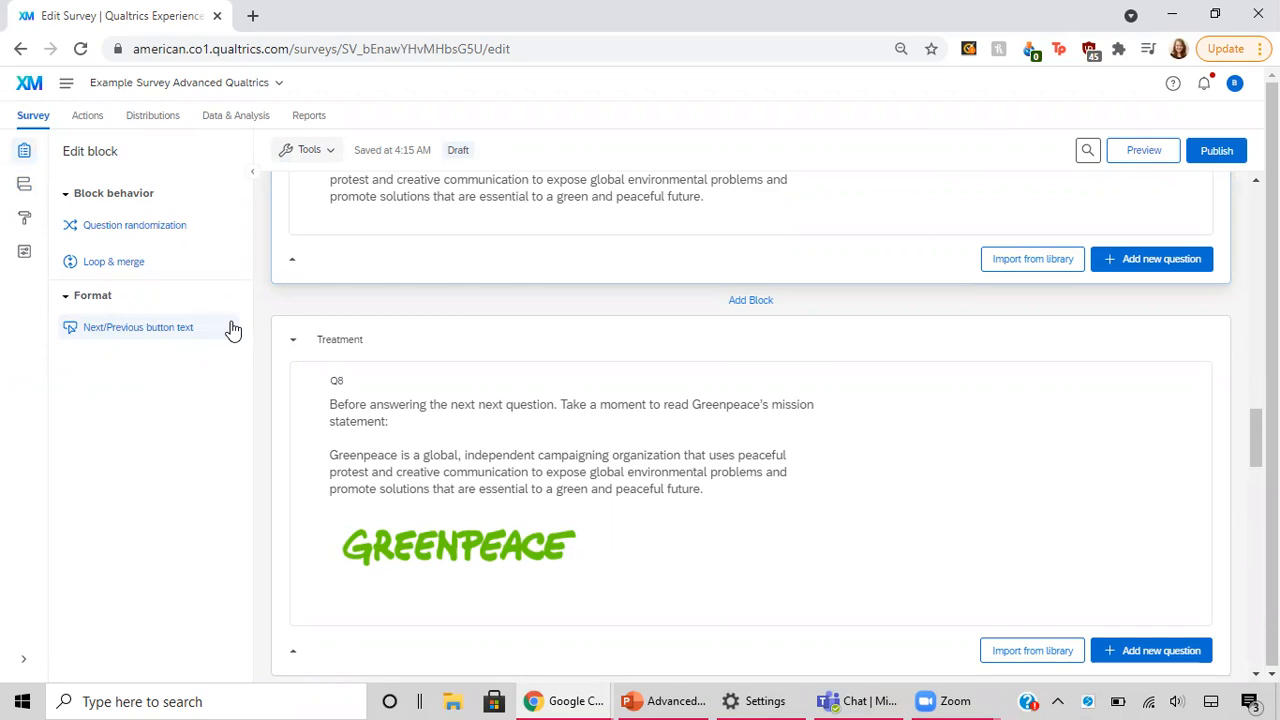
left_click(531, 451)
scroll(531, 451, "down", 2)
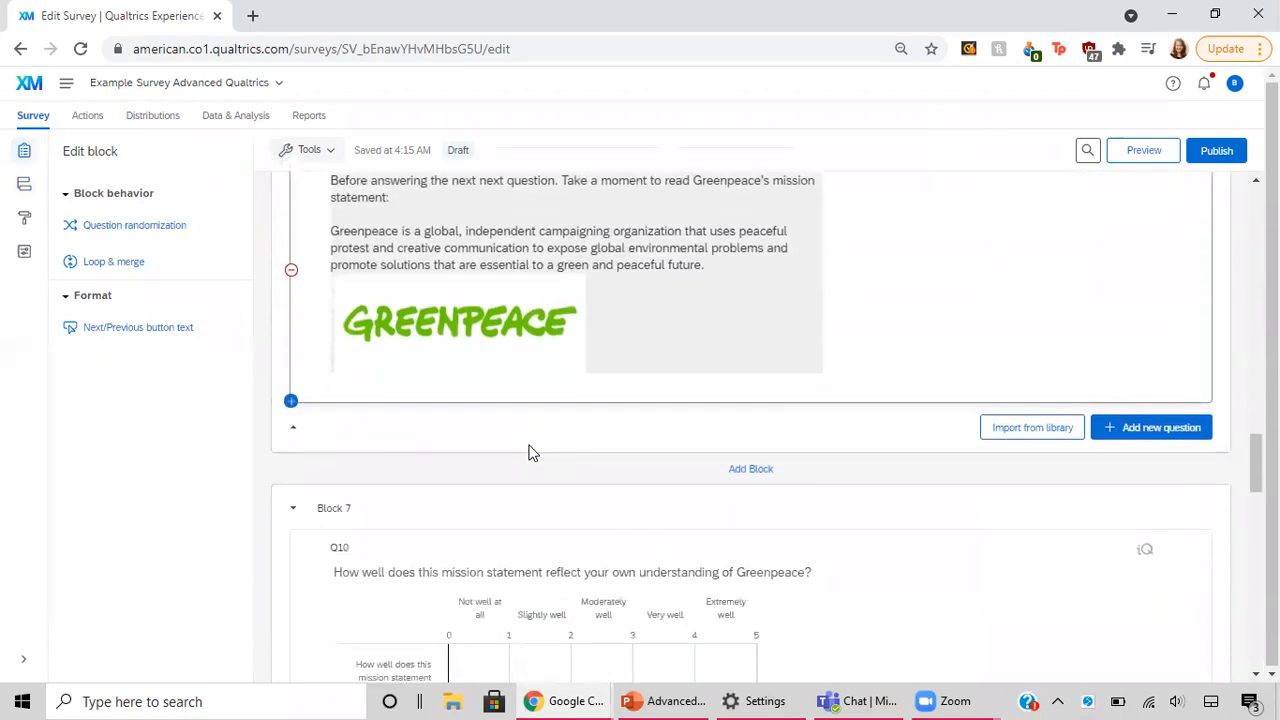
Step: Examine the slider question in Block 7 and the video instruction text and embedded video questions in Block 5
scroll(531, 451, "down", 3)
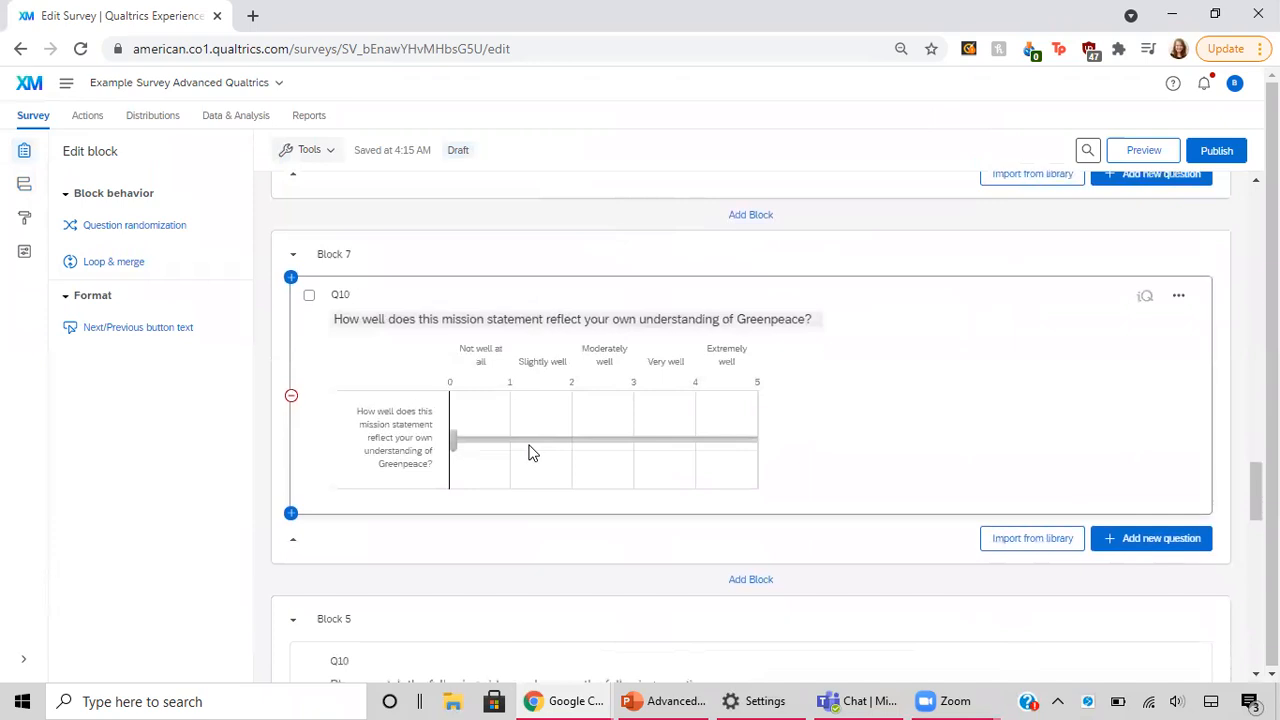
scroll(531, 451, "down", 1)
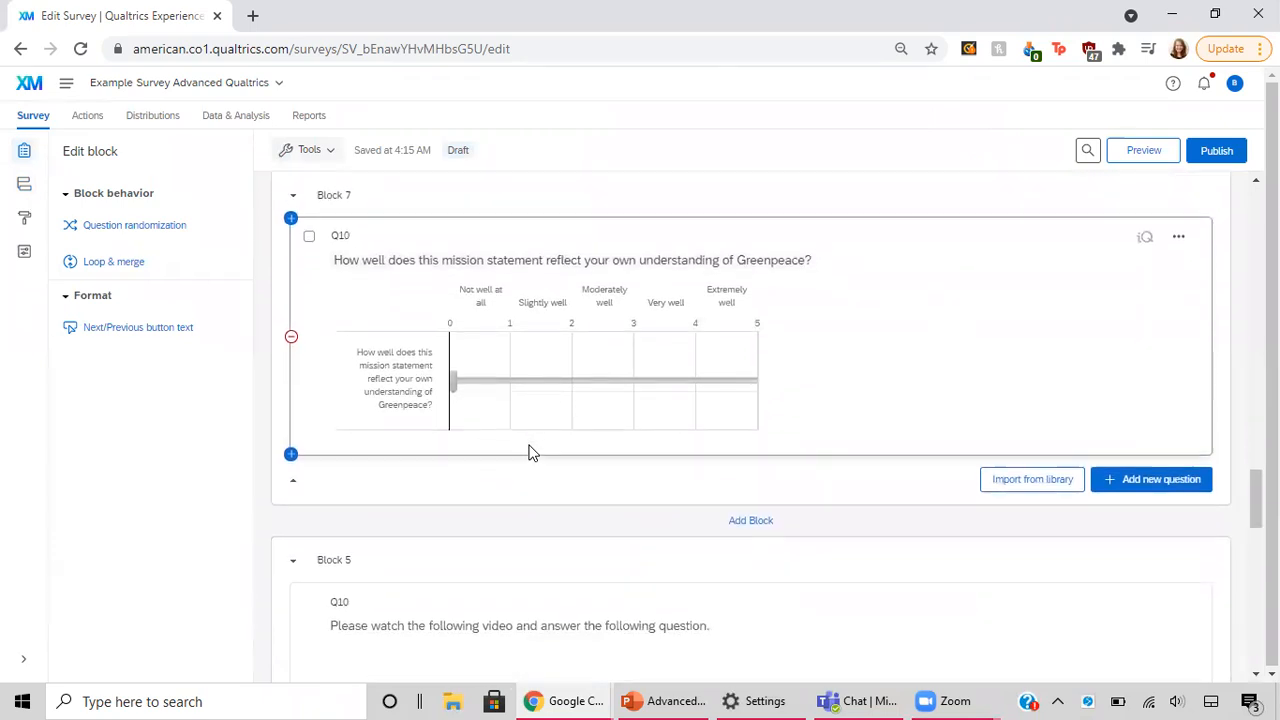
scroll(529, 446, "down", 6)
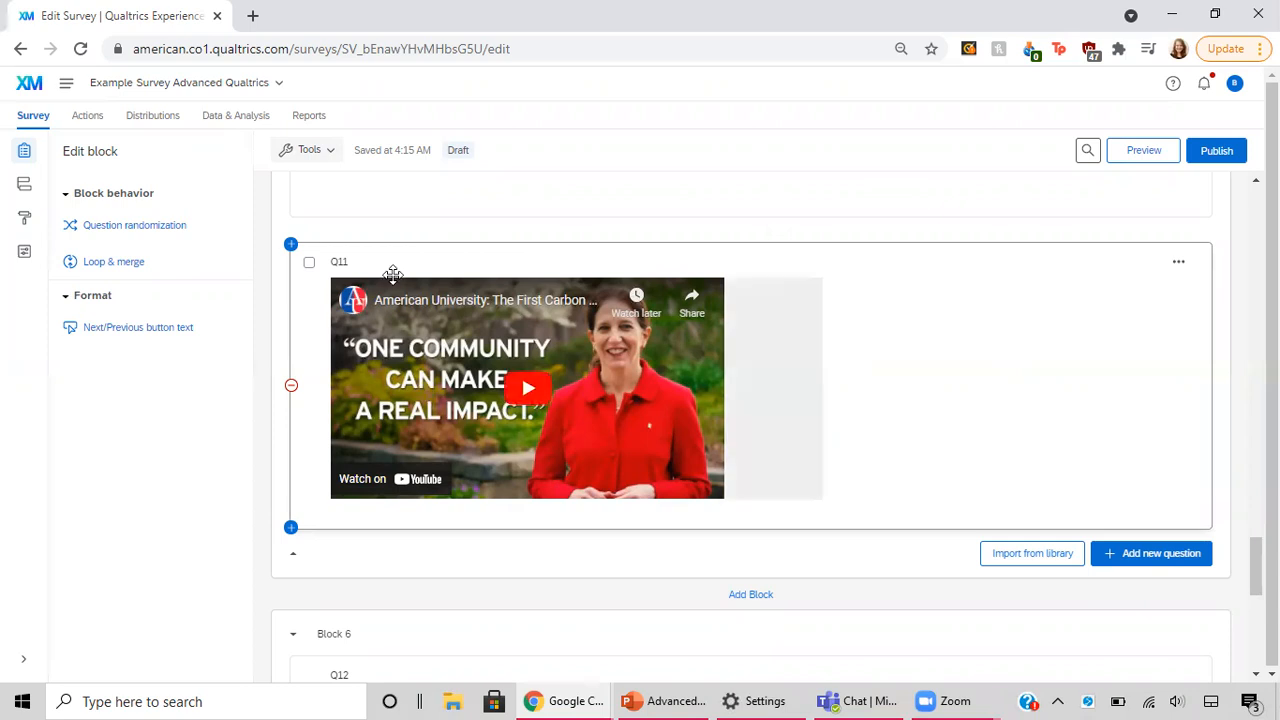
left_click(915, 403)
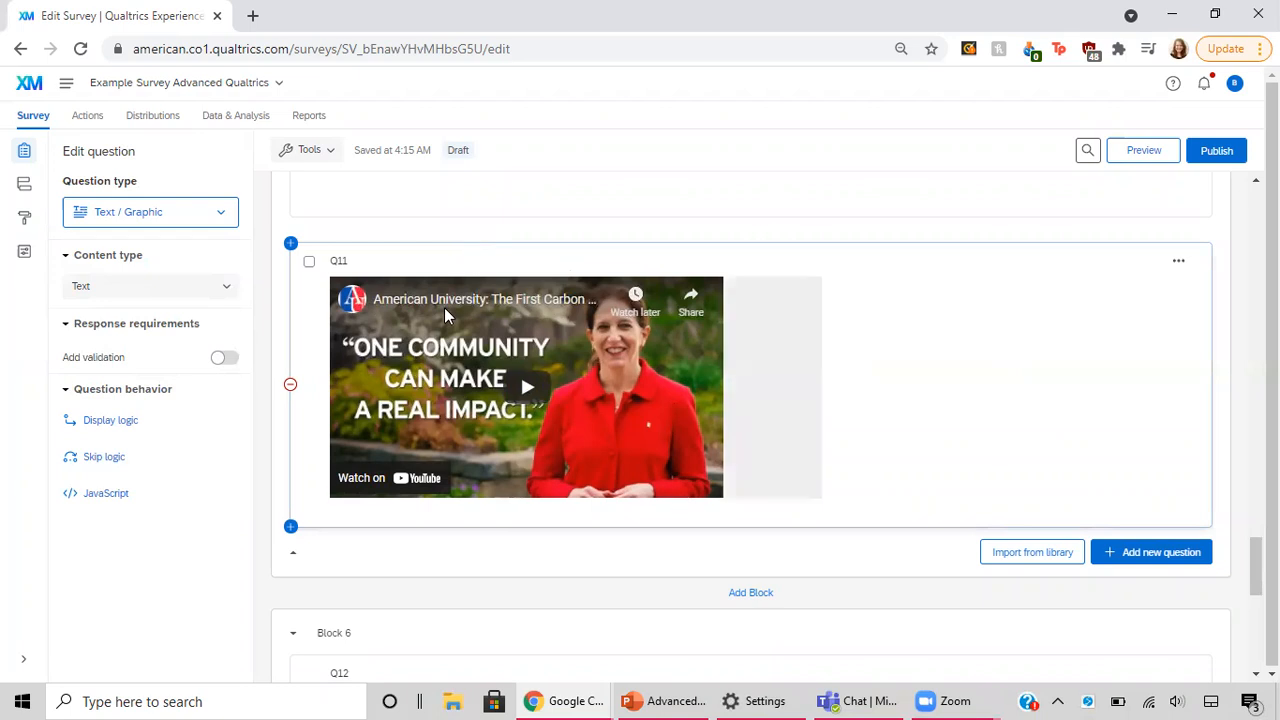
left_click(338, 261)
left_click(298, 302)
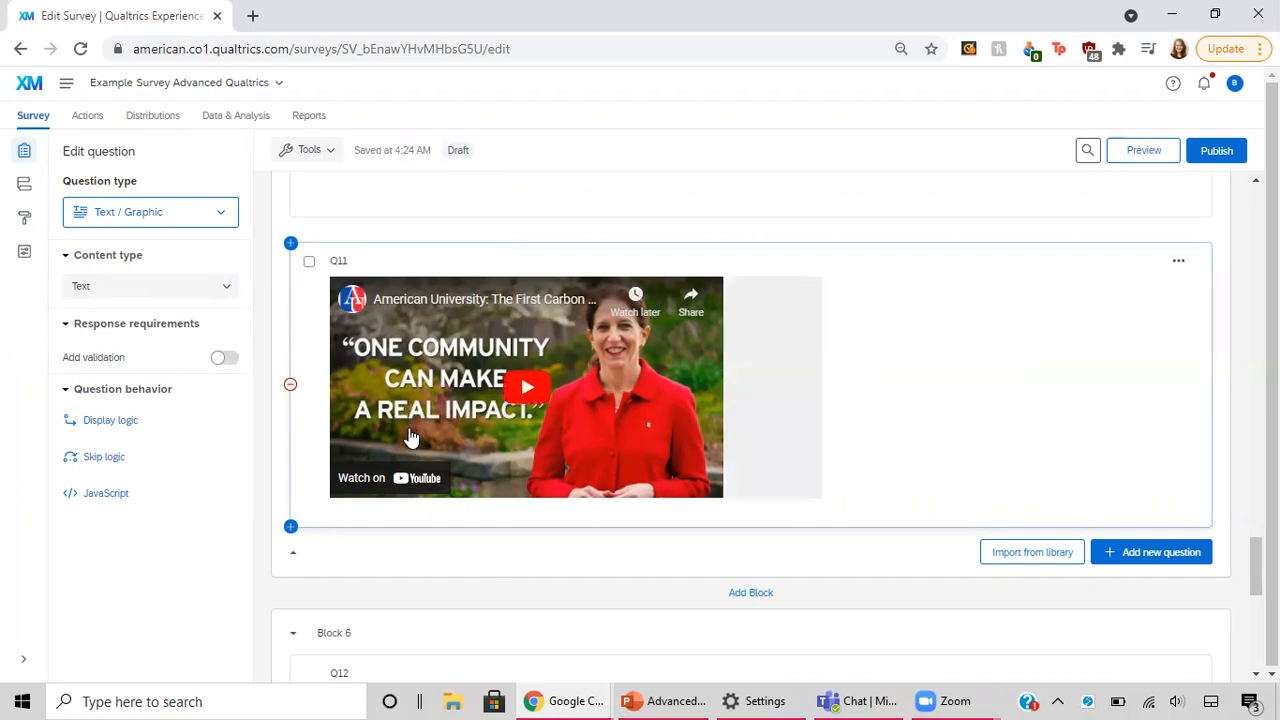
scroll(411, 437, "up", 3)
left_click(423, 280)
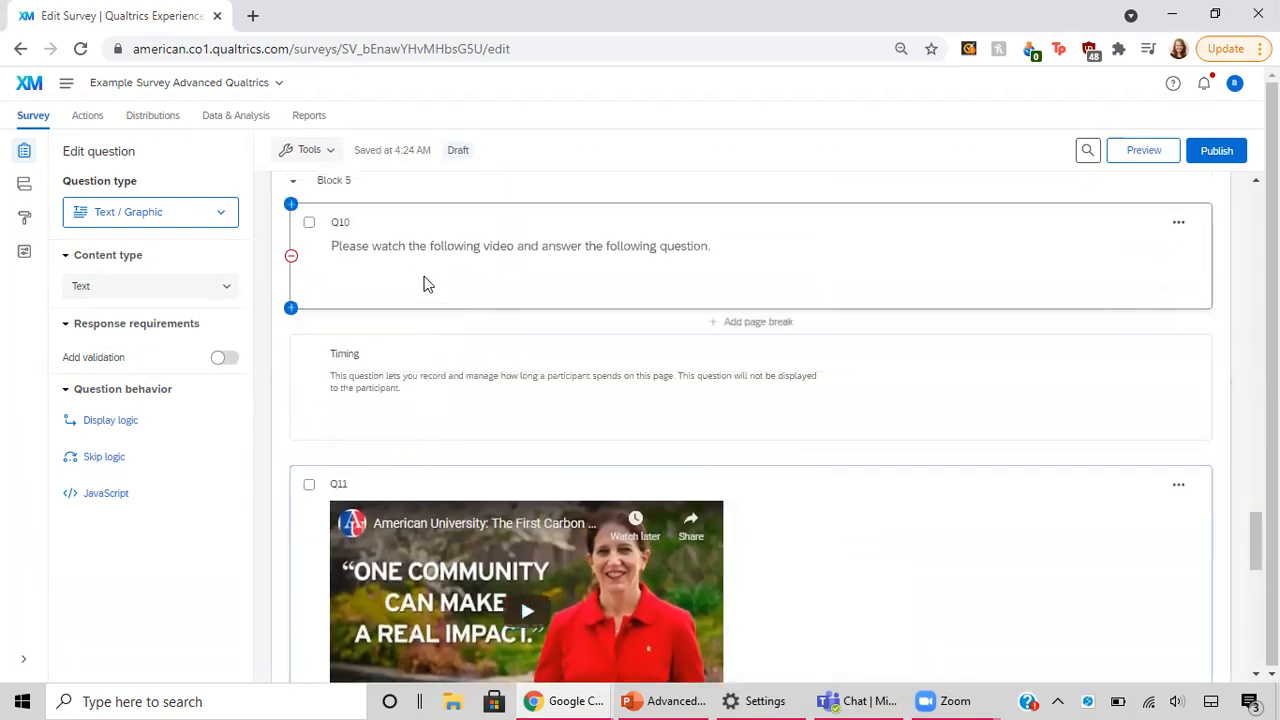
left_click(423, 247)
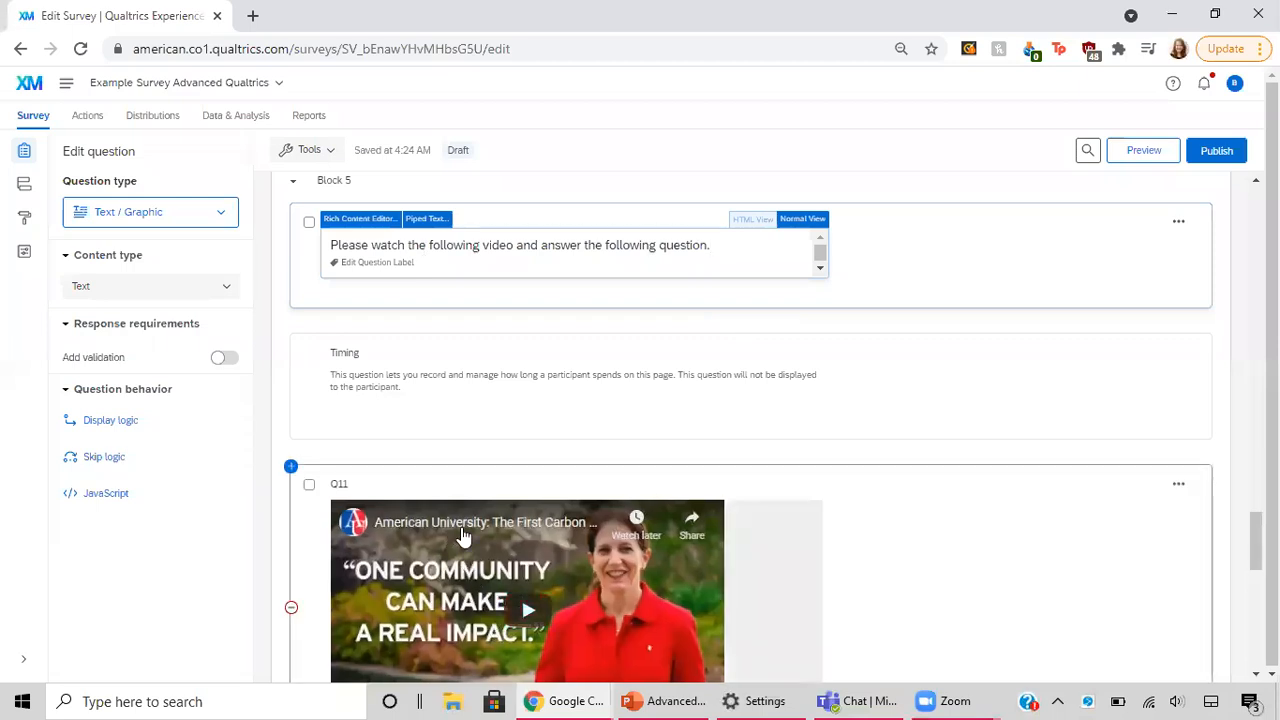
Step: Open the Q11 video question in the Rich Content Editor and show its HTML source
left_click(784, 570)
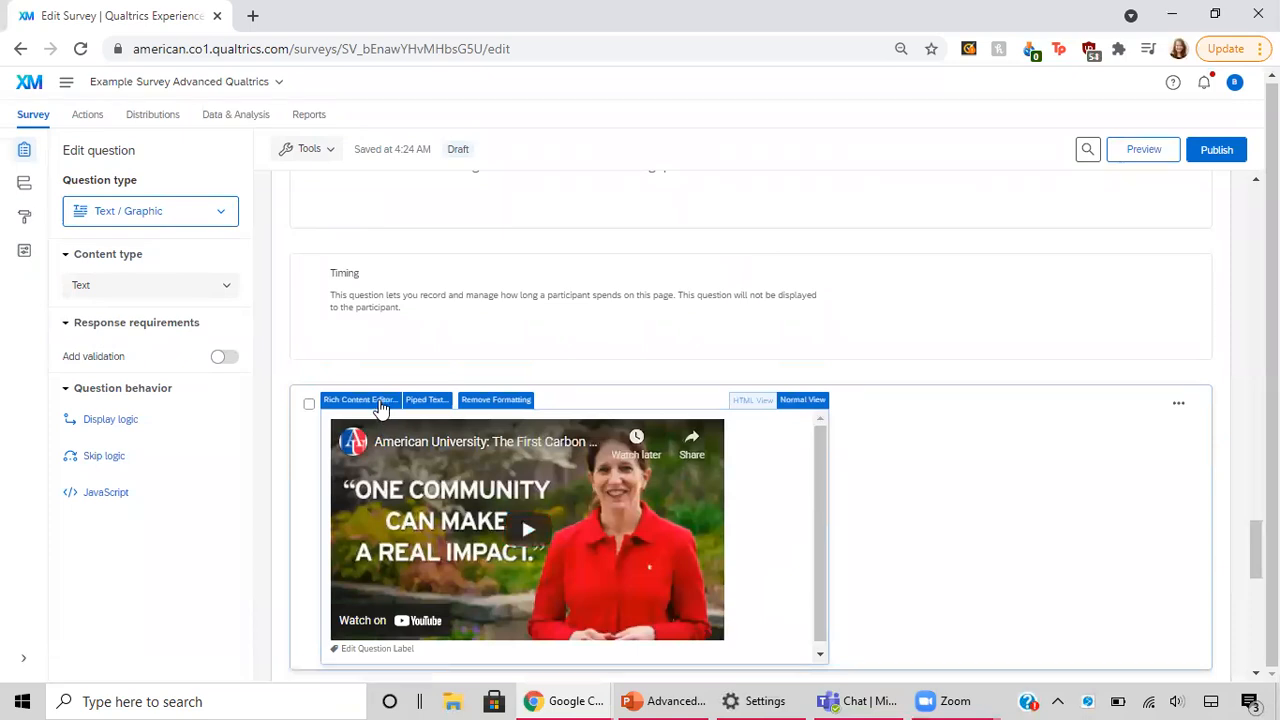
left_click(380, 403)
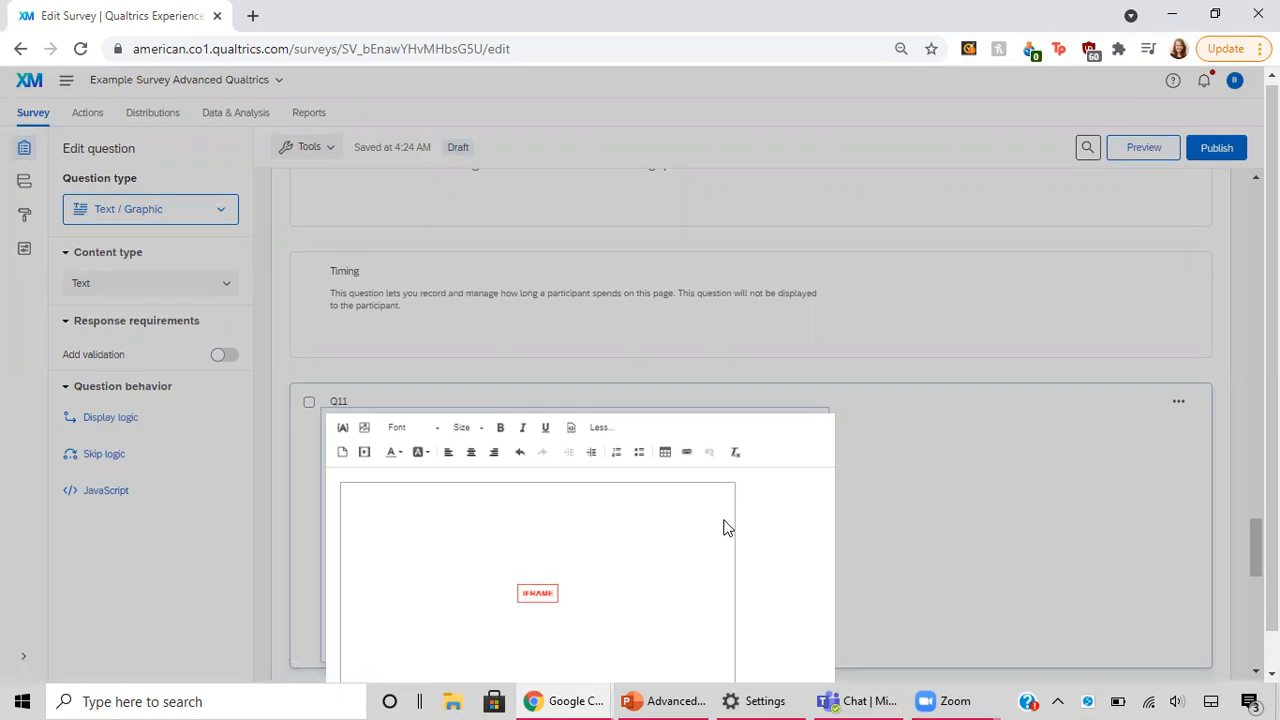
scroll(727, 528, "down", 1)
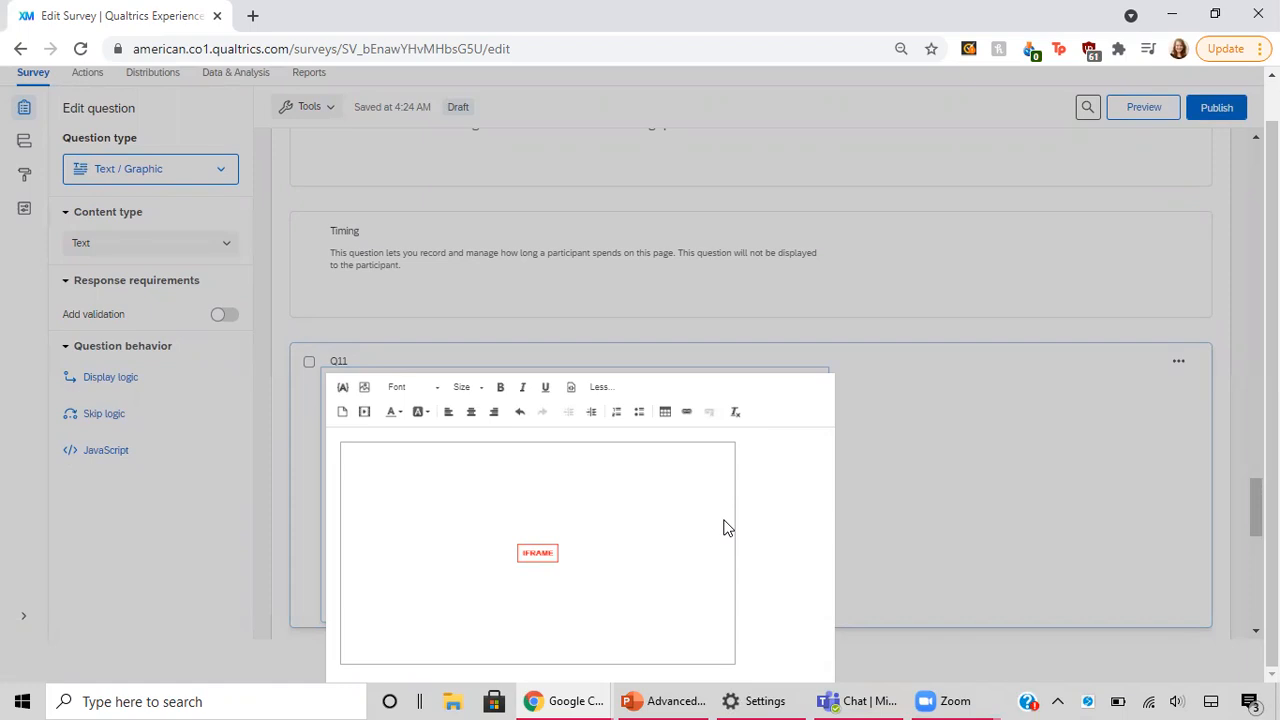
left_click(571, 389)
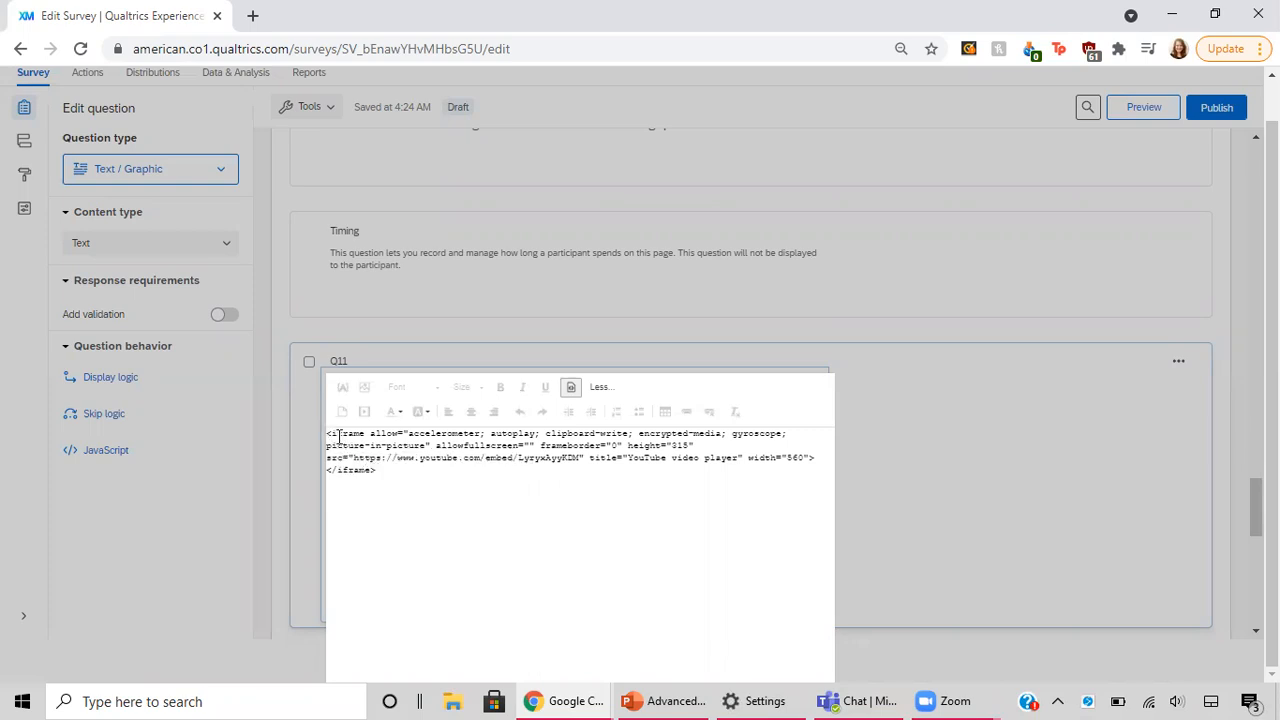
Step: Highlight the YouTube iframe embed code in Q11's source and leave the editor without changing the code
left_click_drag(331, 437, 390, 465)
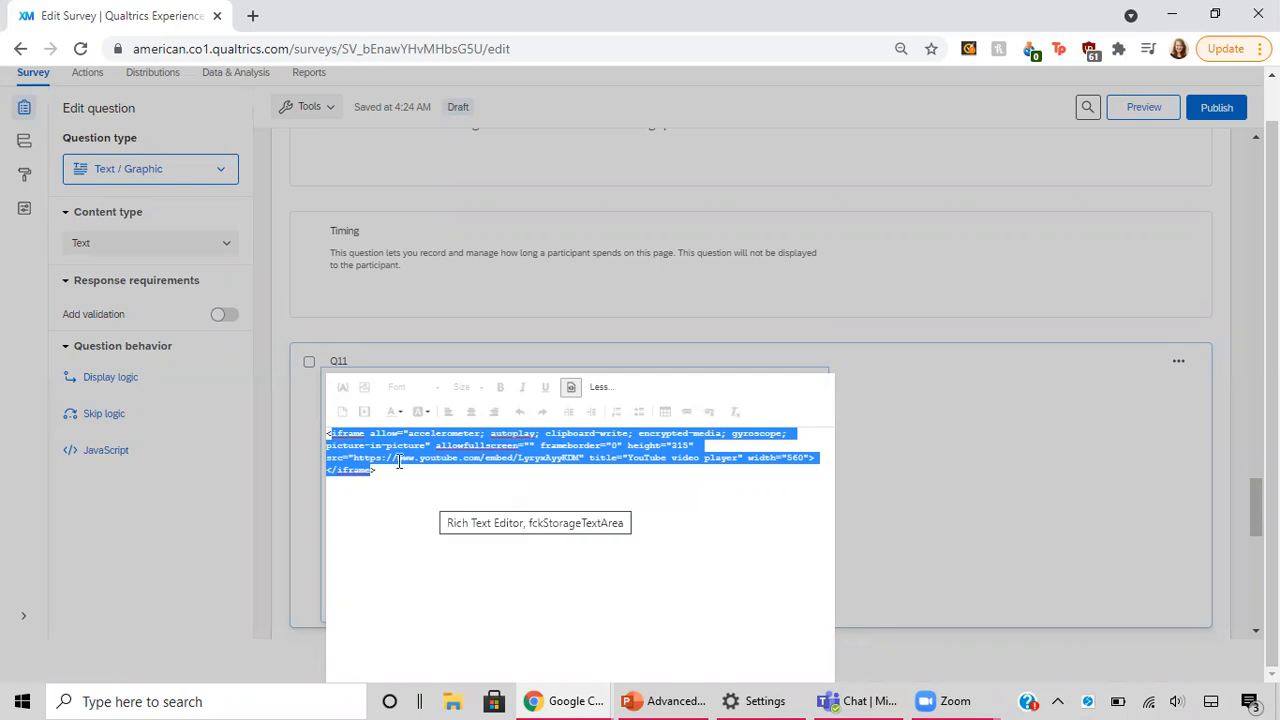
key("Left")
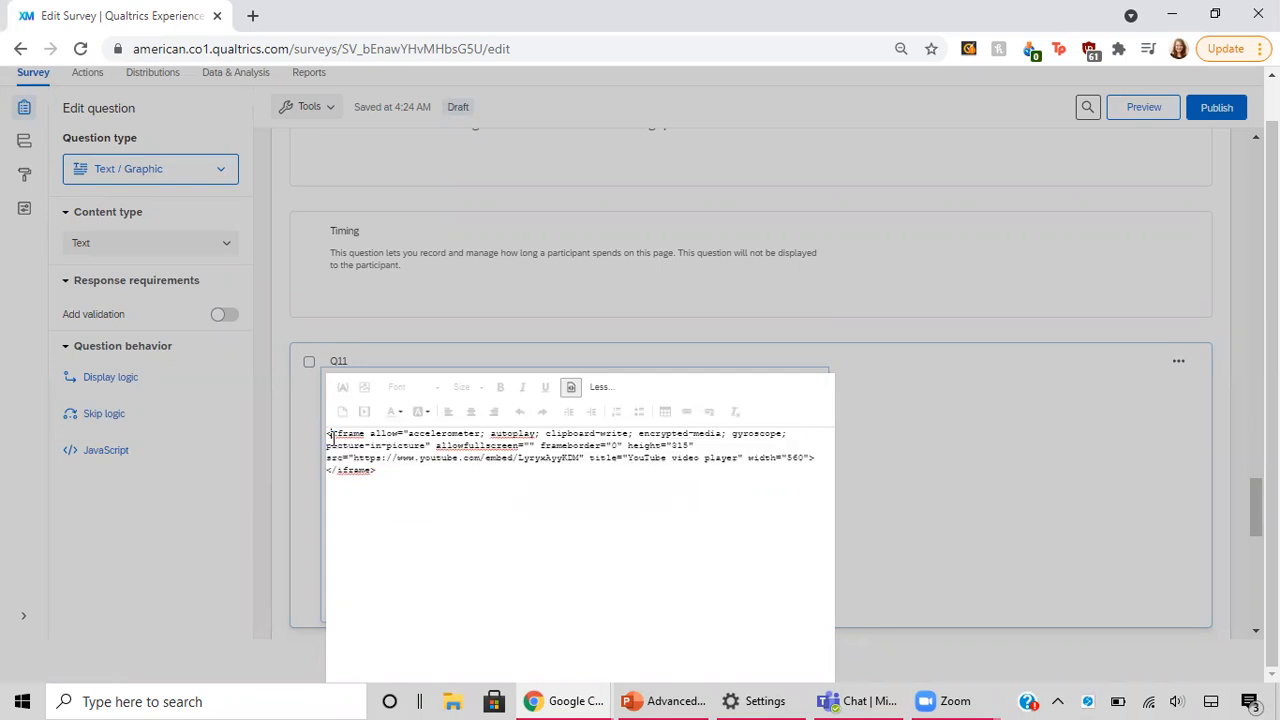
left_click(412, 495, "shift")
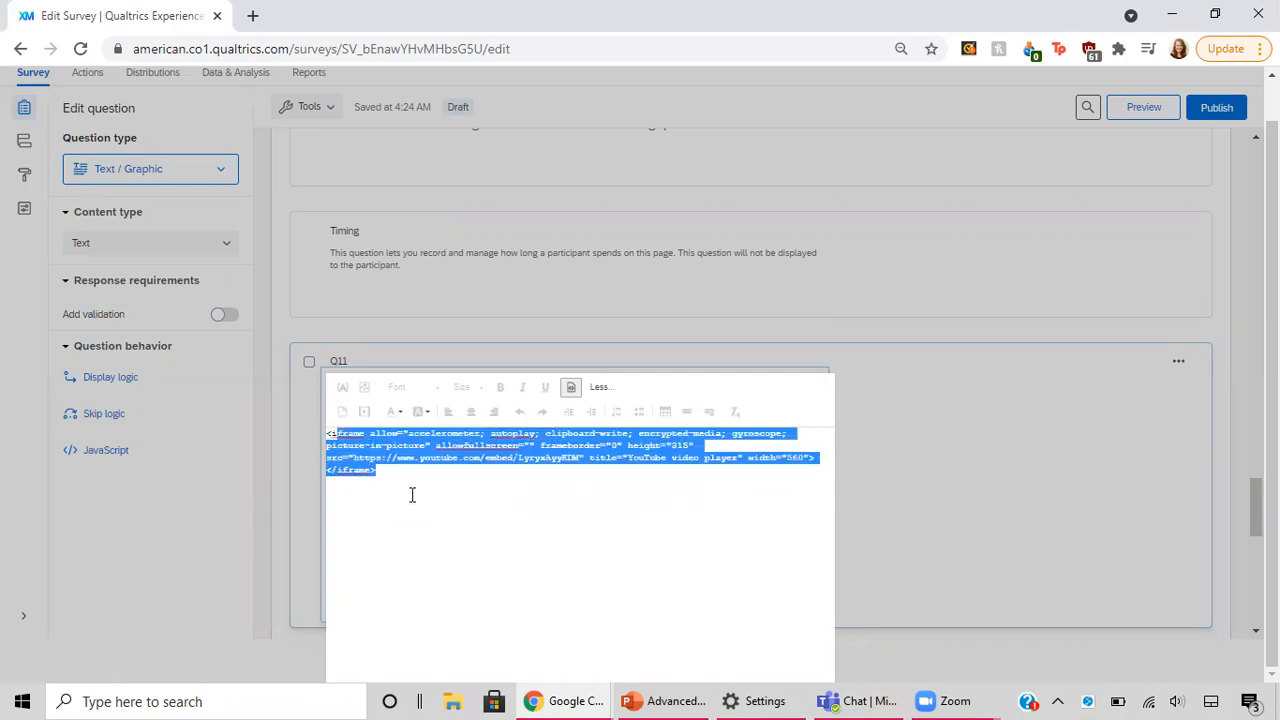
left_click(334, 434)
left_click(410, 506, "shift")
left_click(1018, 469)
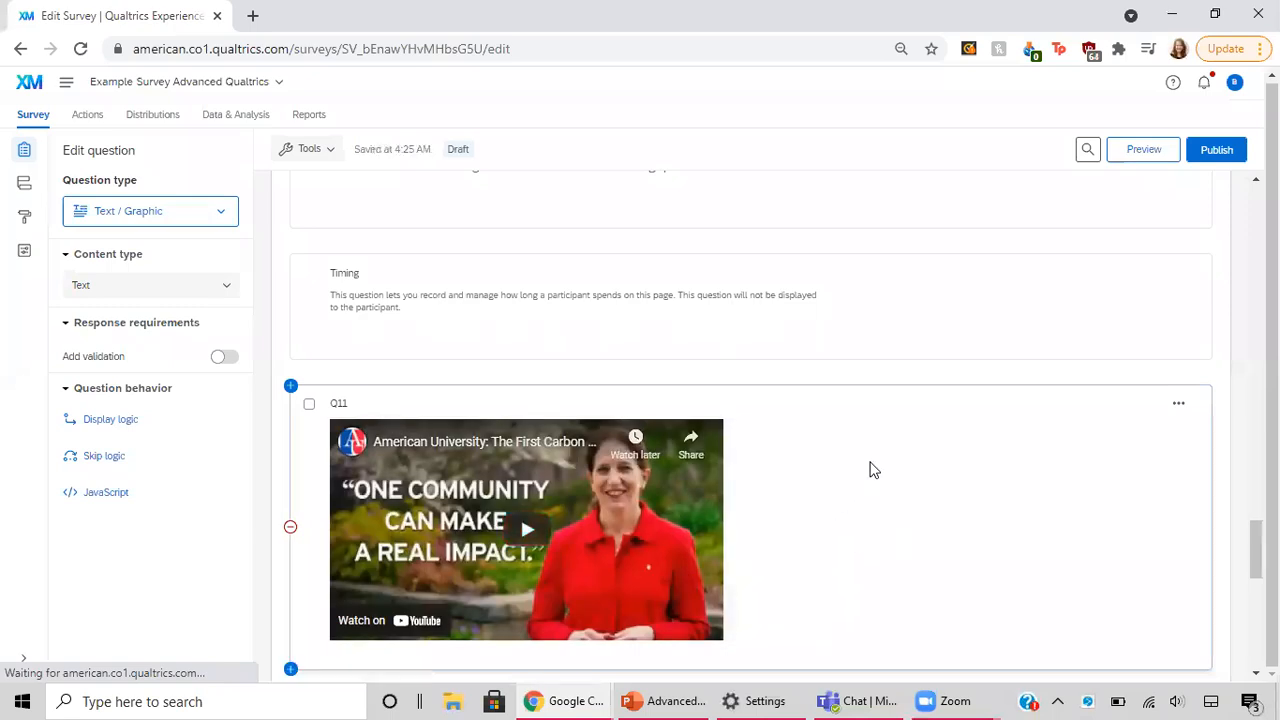
Step: View the Q12 follow-up question in Block 6 and return to the Timing question above the video in Block 5
scroll(870, 470, "down", 2)
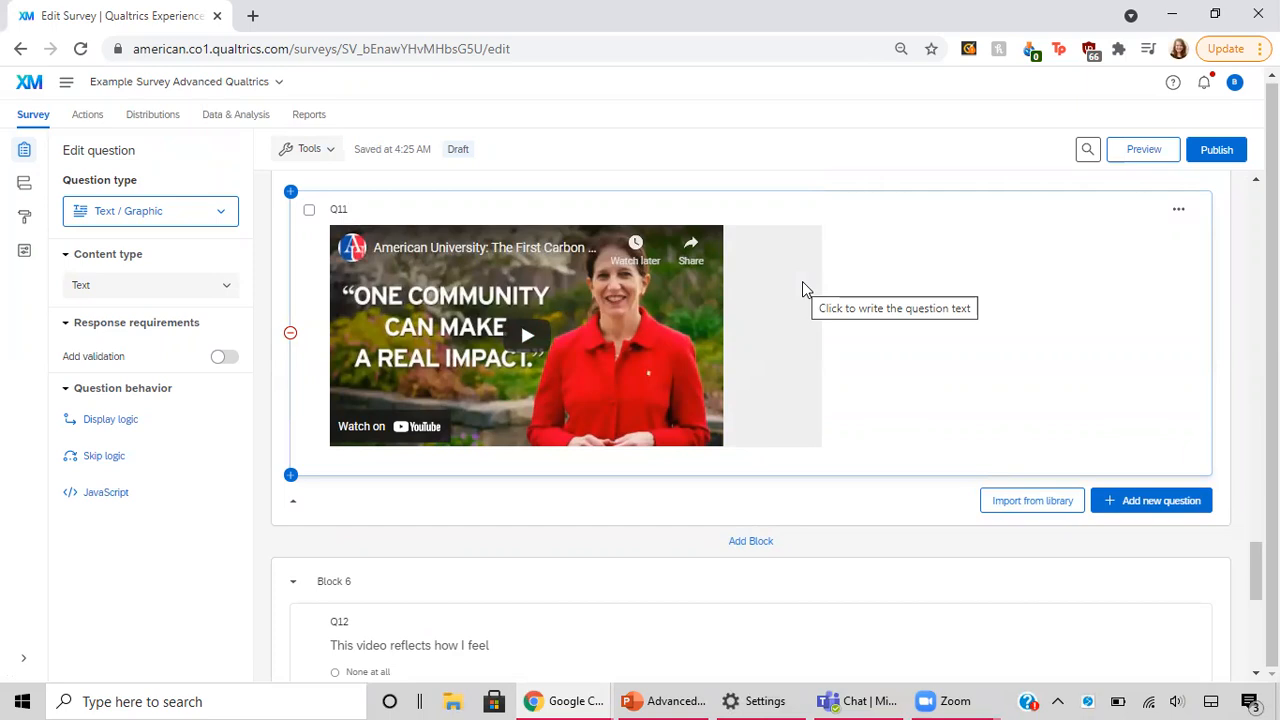
scroll(806, 289, "down", 1)
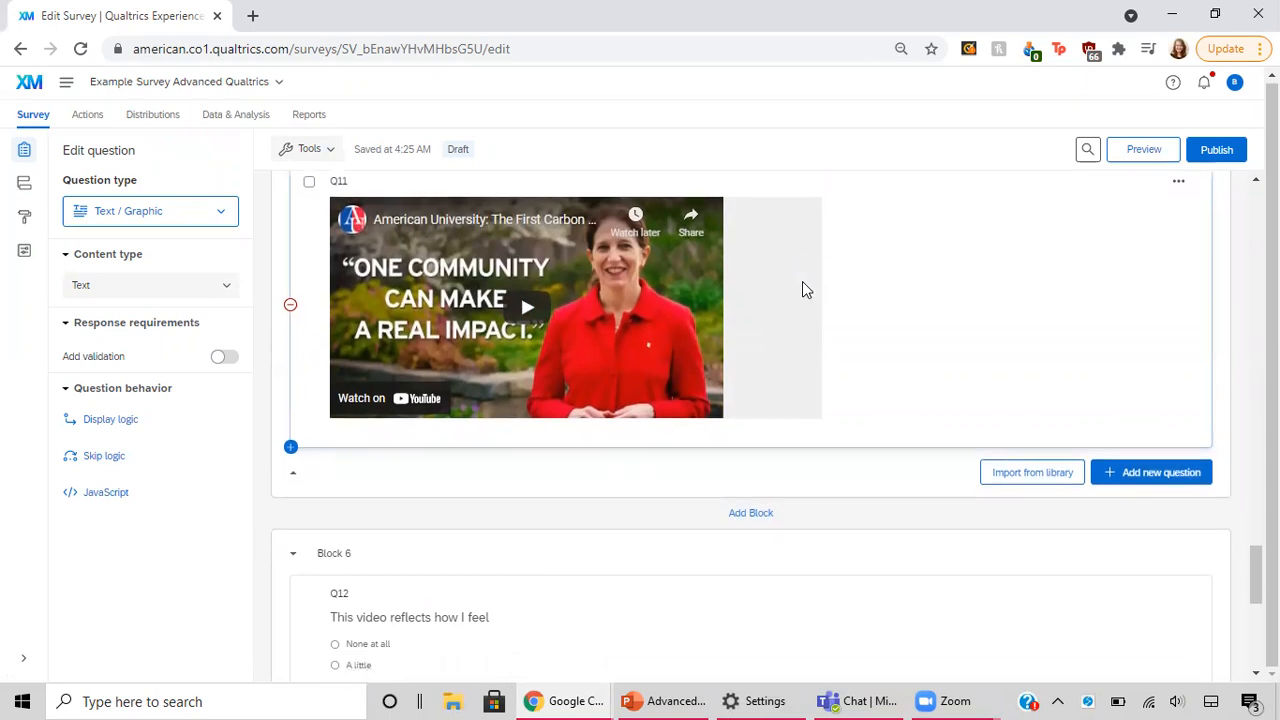
scroll(806, 289, "down", 1)
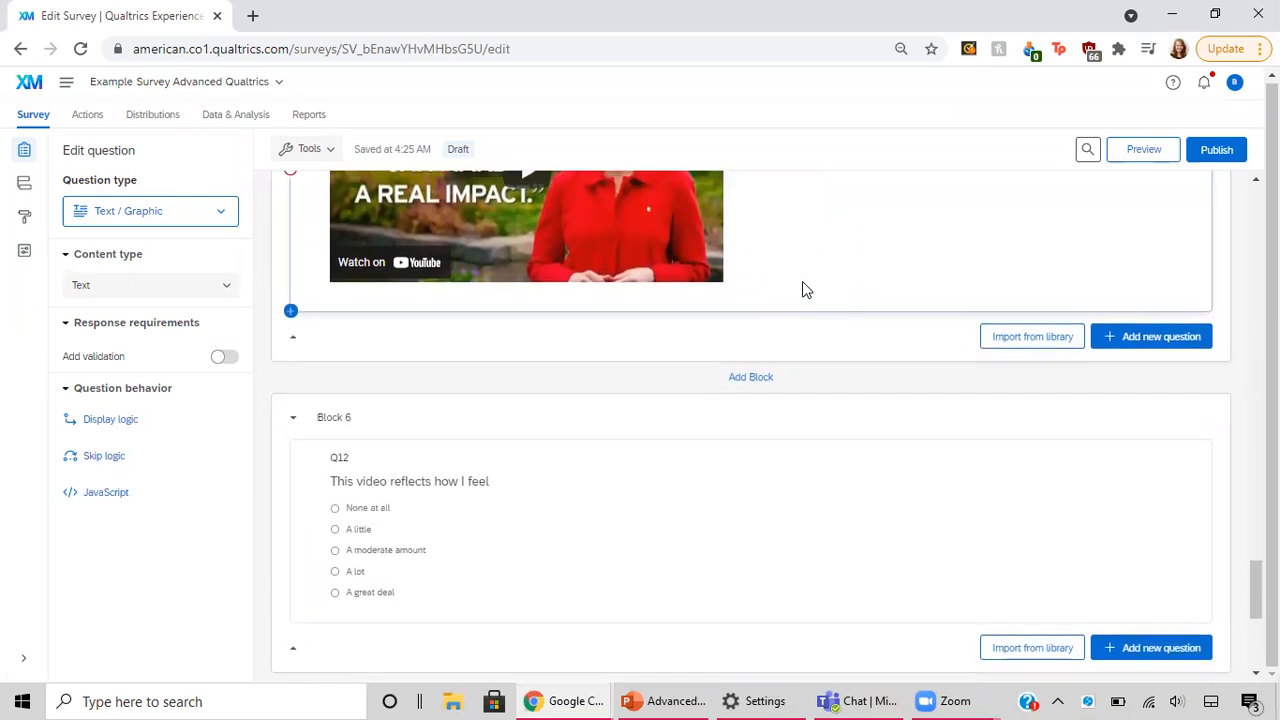
scroll(806, 289, "up", 2)
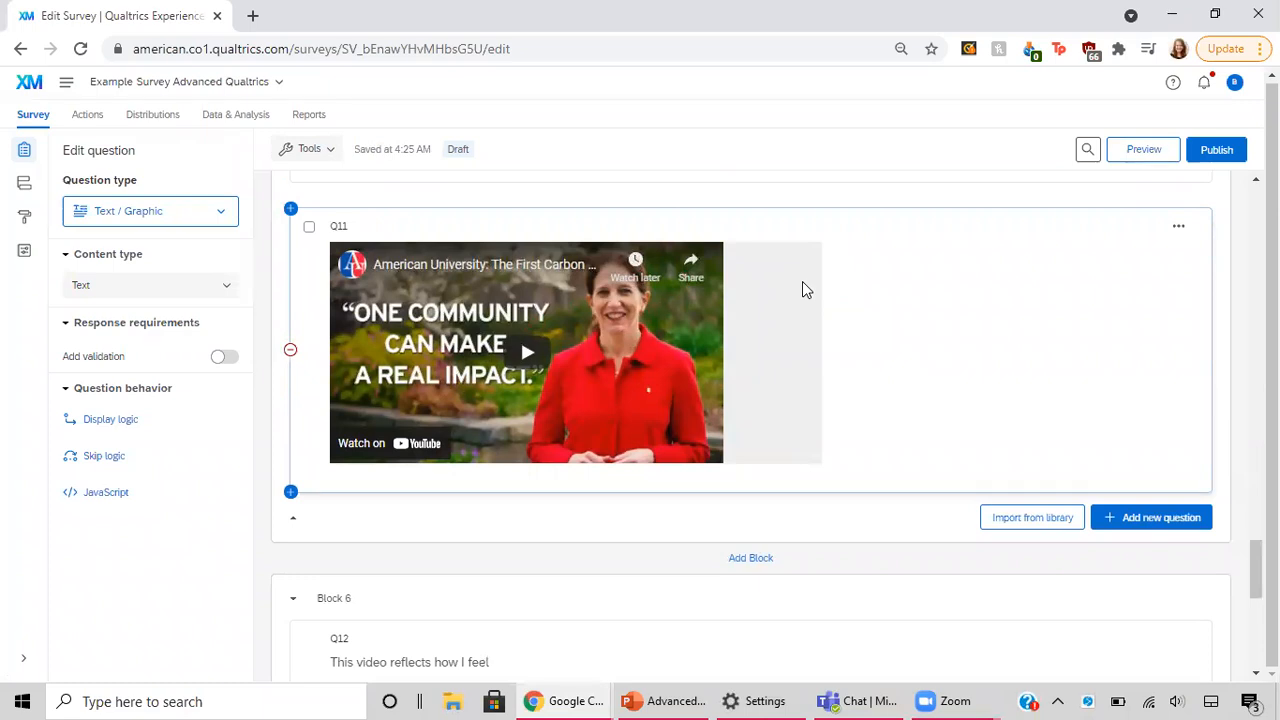
scroll(802, 289, "up", 3)
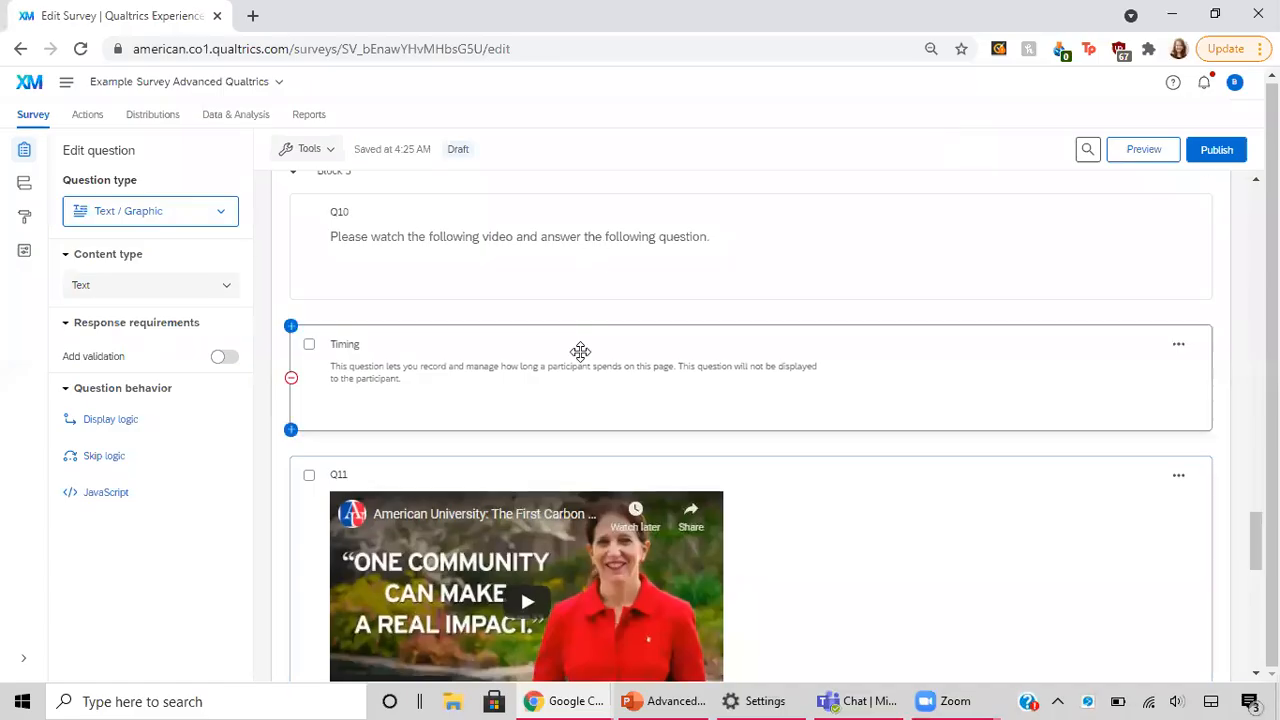
Step: Browse the available question types to find Timing, and close the list without changing Q11's type
left_click(222, 217)
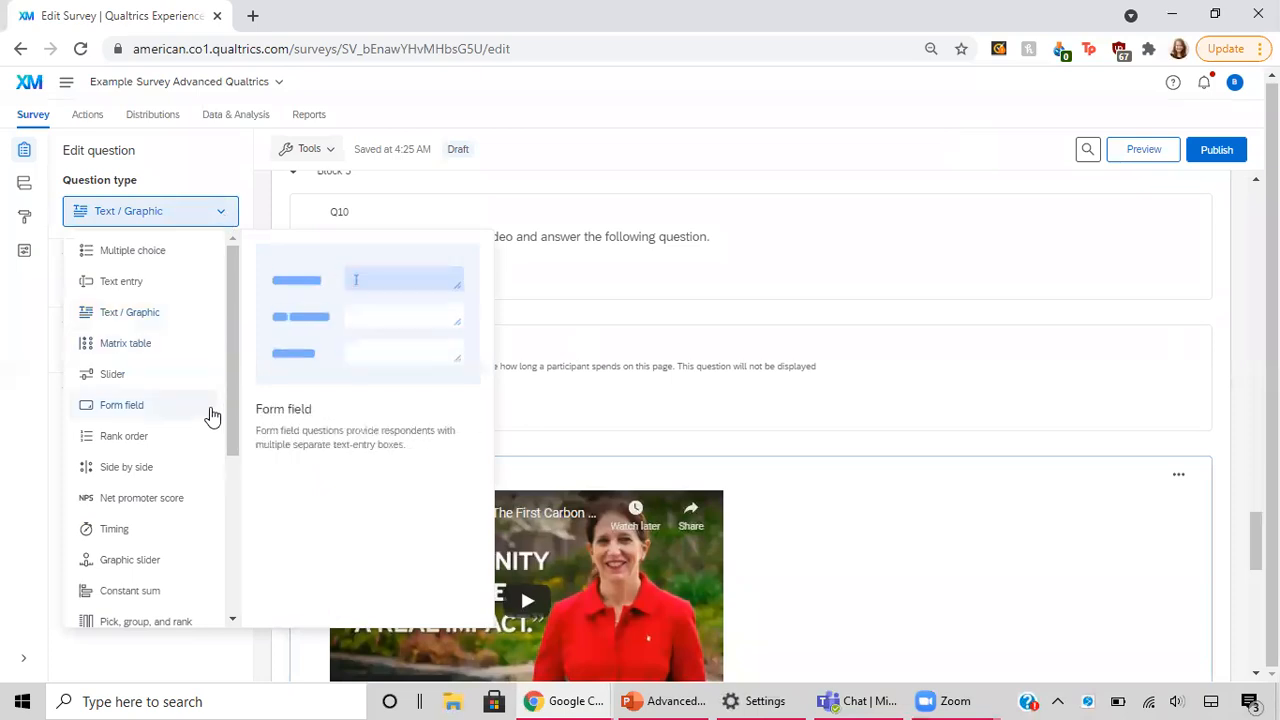
scroll(212, 416, "down", 3)
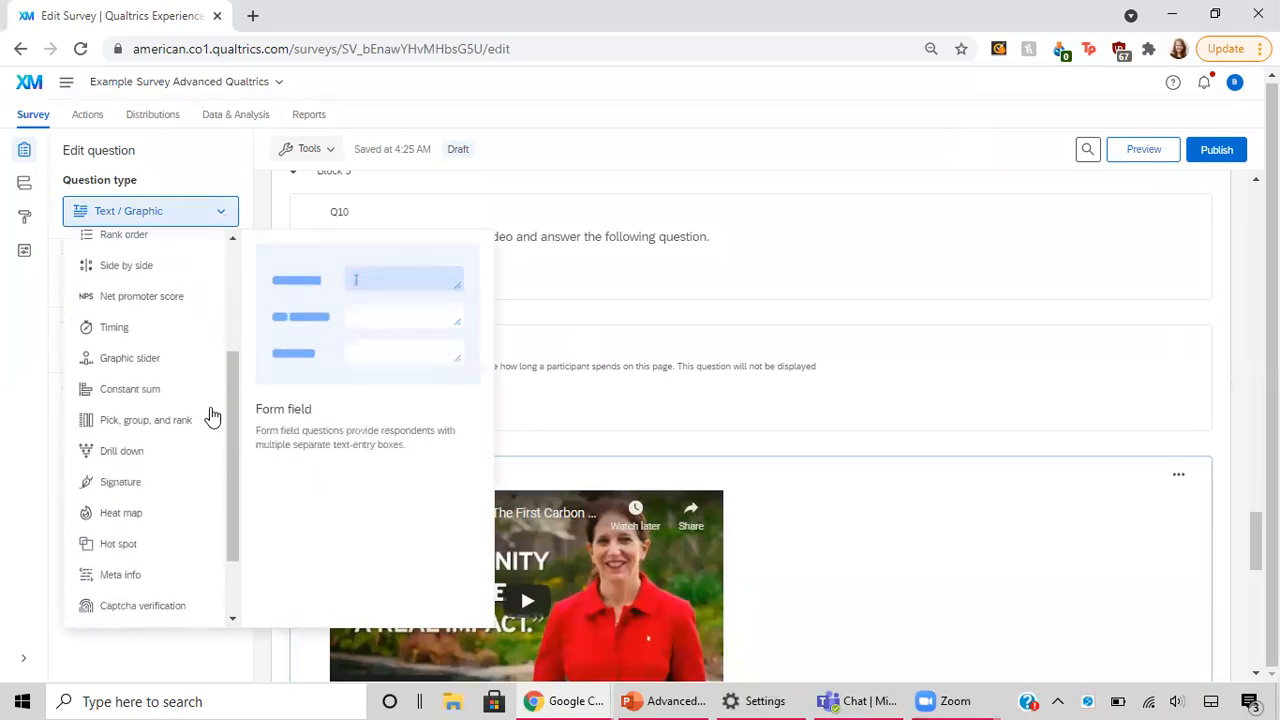
scroll(212, 416, "down", 2)
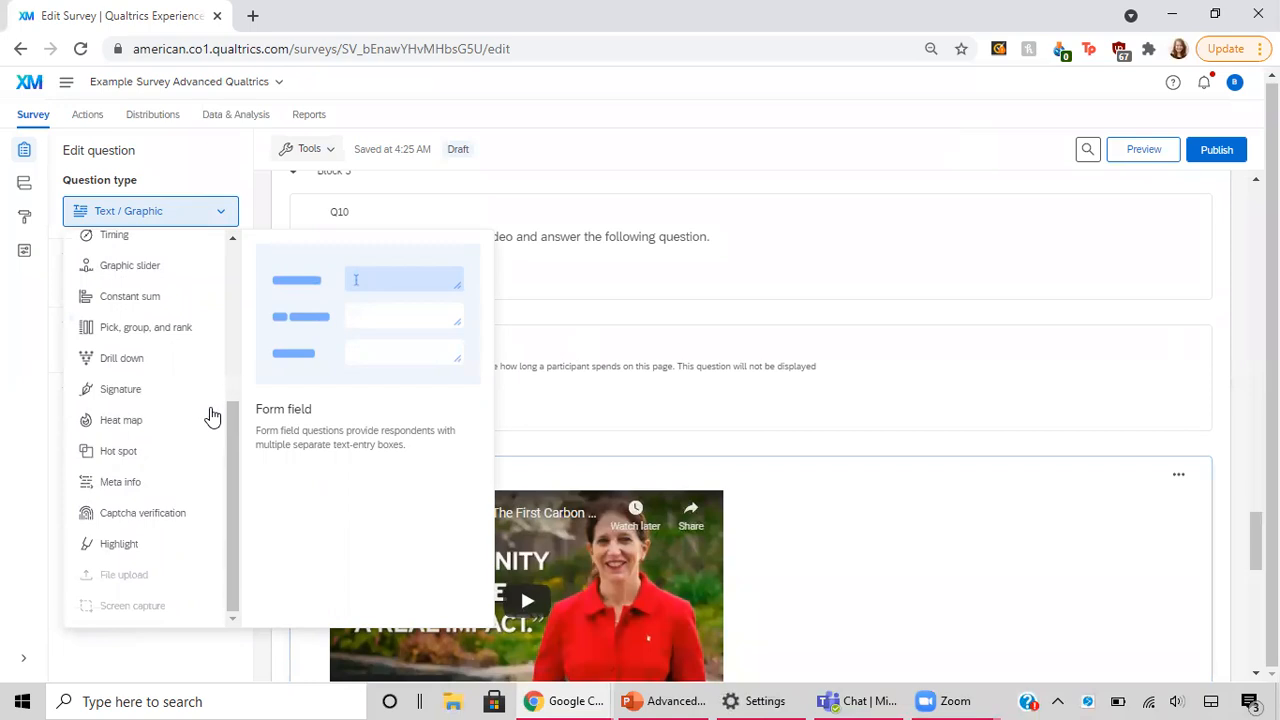
scroll(212, 416, "up", 3)
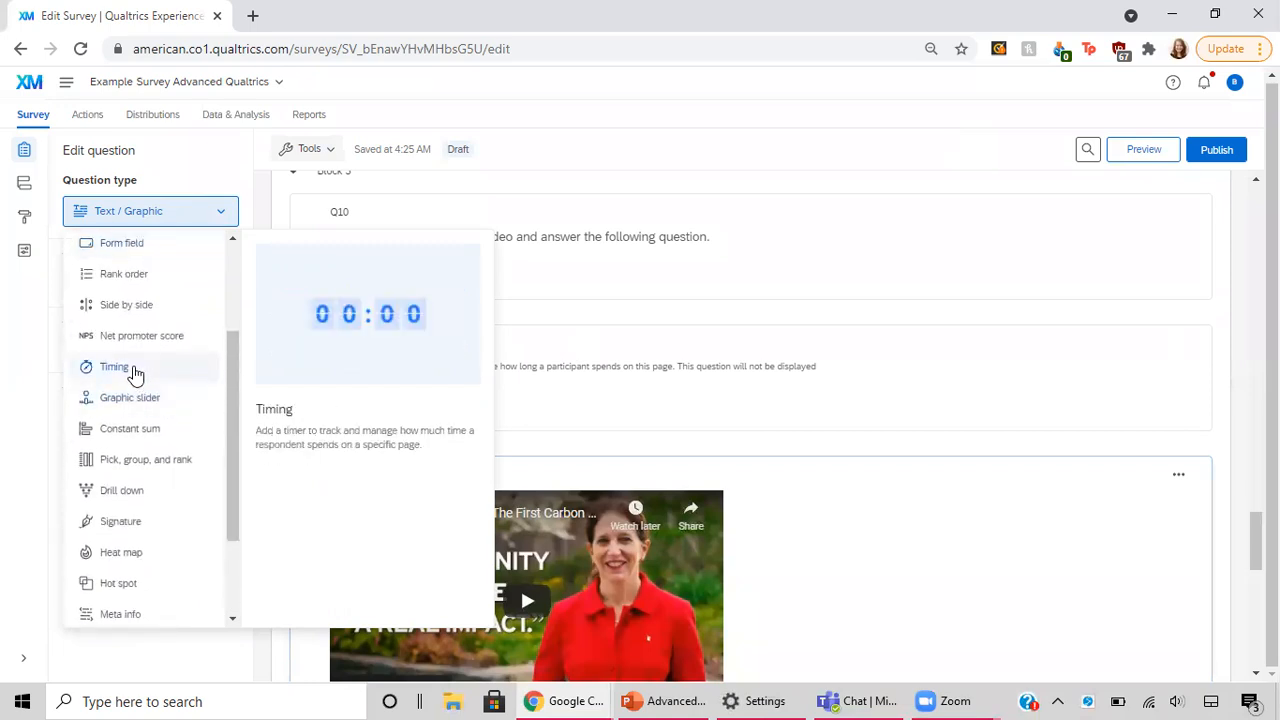
left_click(761, 392)
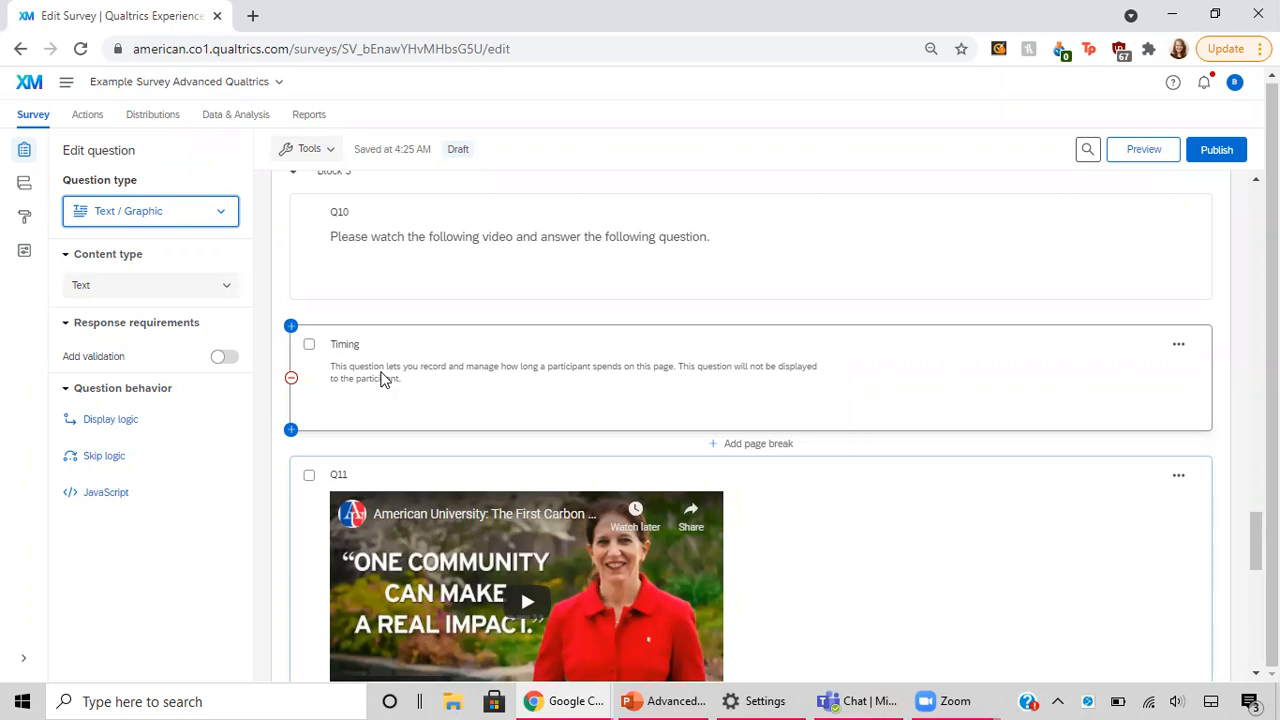
Step: Review the end of the survey from Q12 in Block 6 through the End of Survey message and the trash
scroll(795, 578, "down", 4)
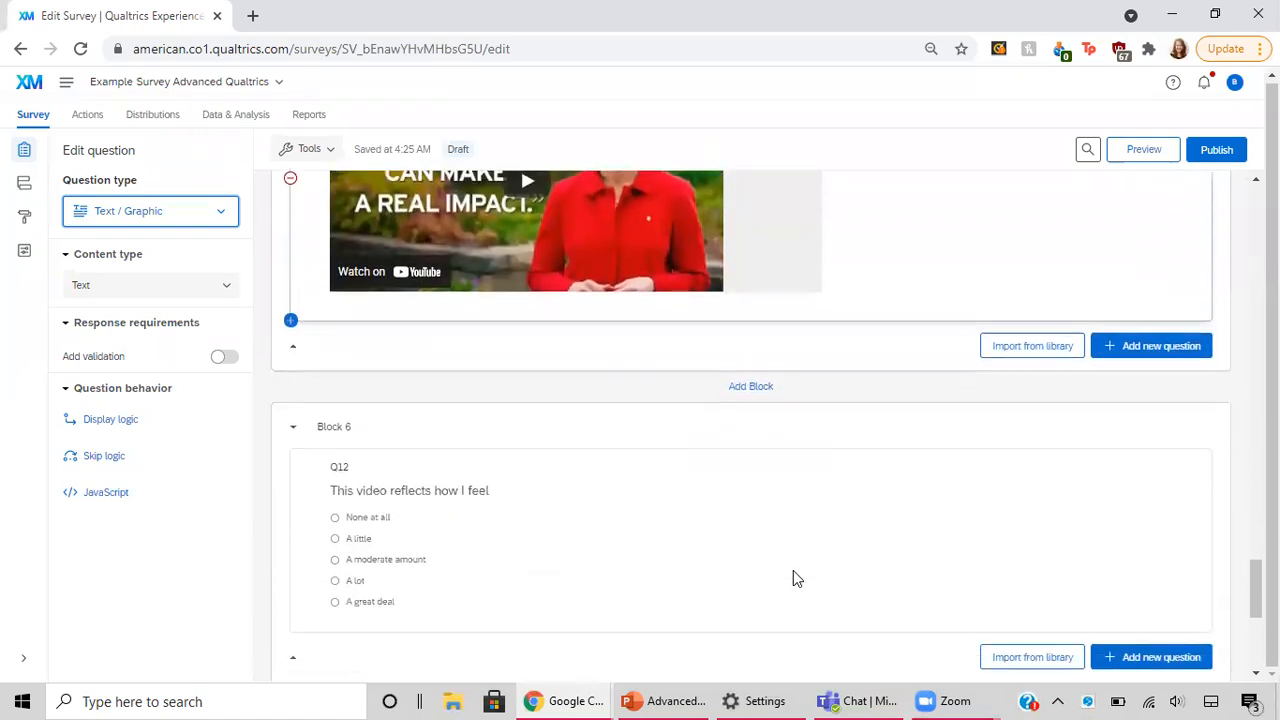
scroll(612, 458, "down", 1)
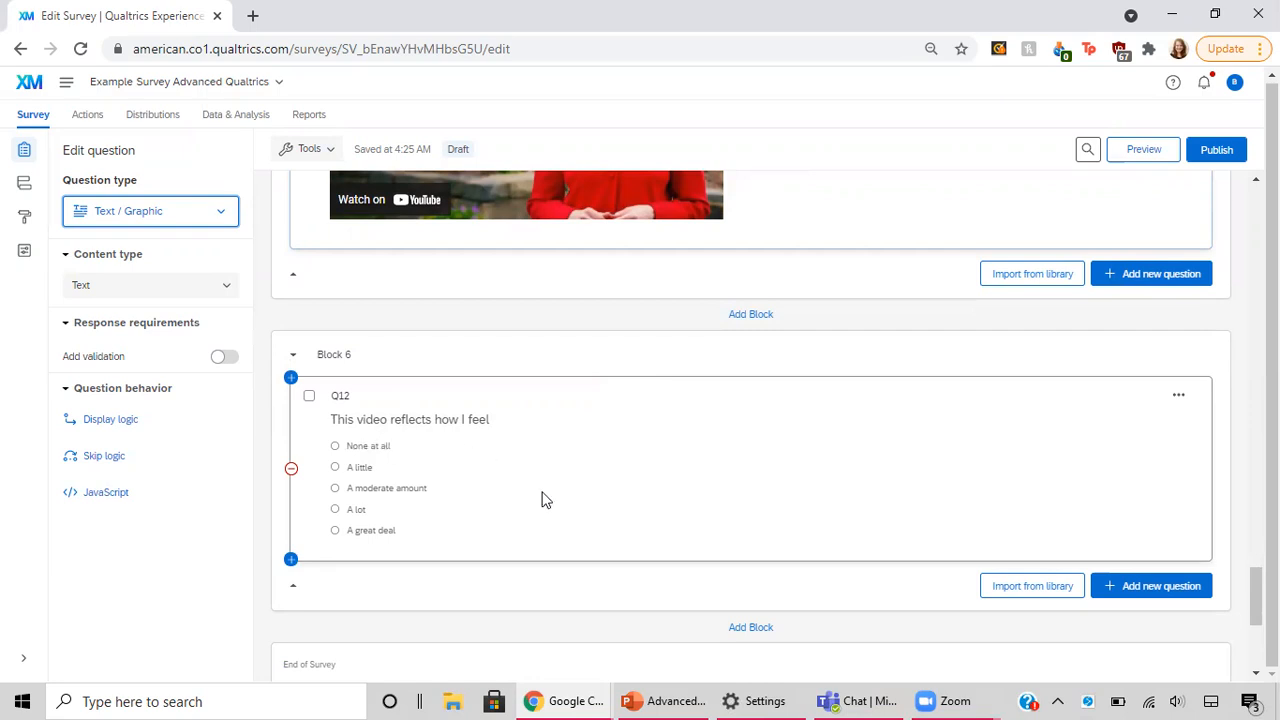
scroll(545, 500, "down", 3)
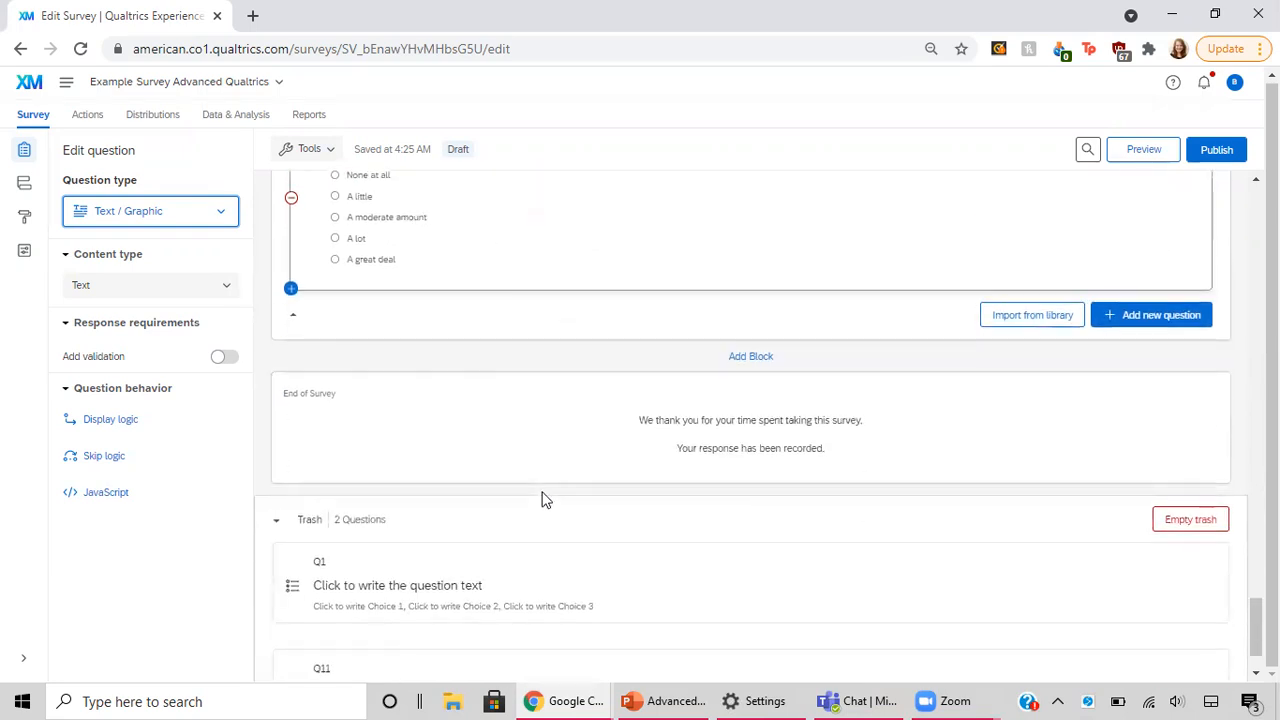
scroll(545, 500, "down", 1)
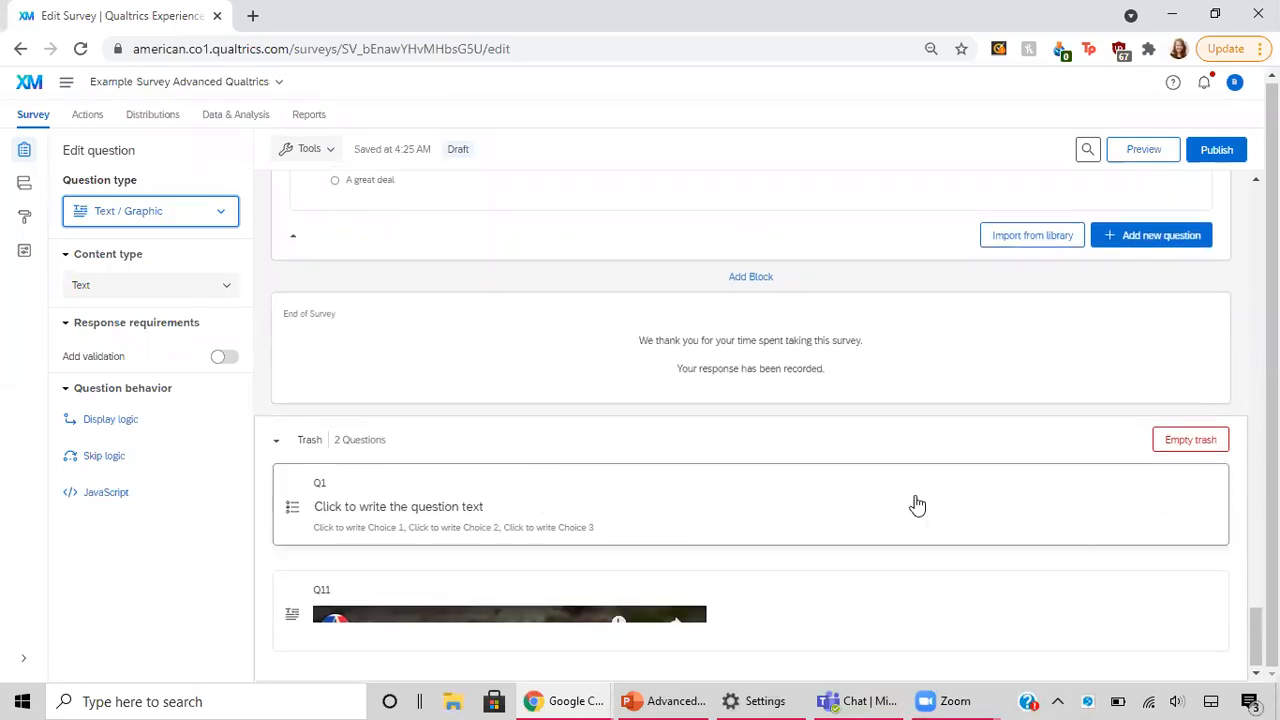
Step: Go back up through the survey and examine the display logic on Q5 about interests not being represented
scroll(917, 505, "up", 15)
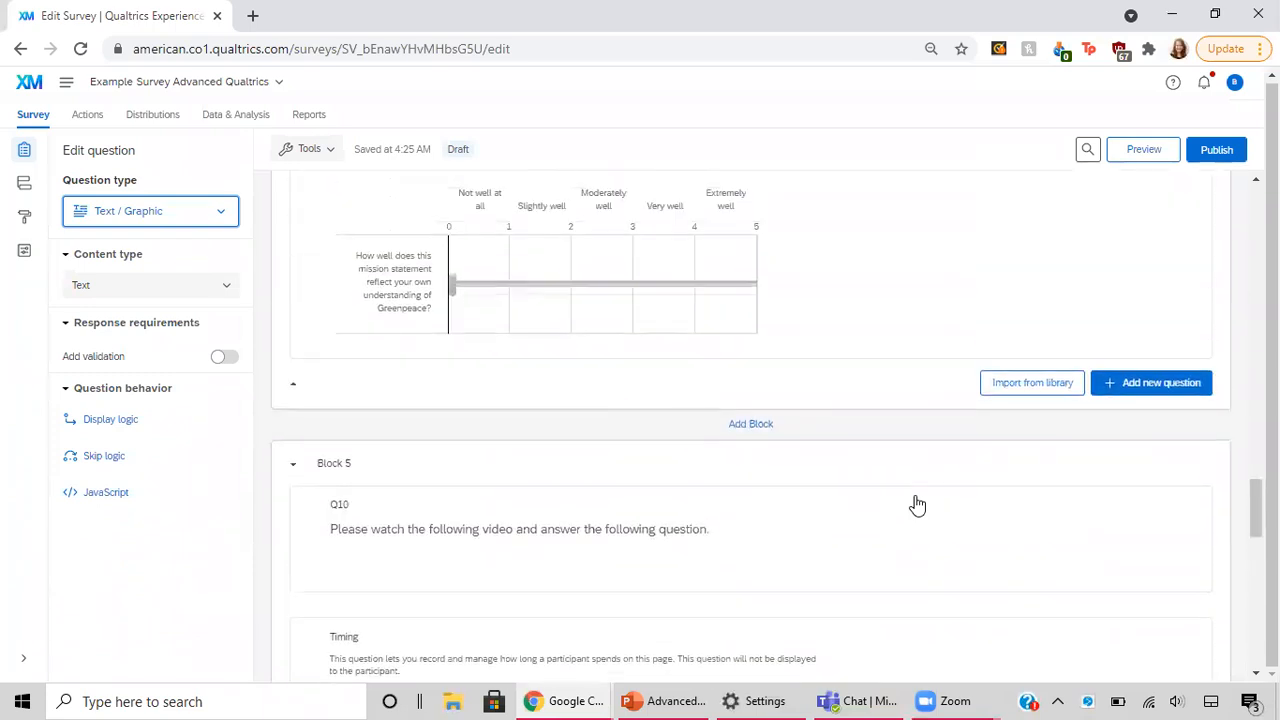
scroll(917, 505, "up", 4)
scroll(917, 504, "up", 3)
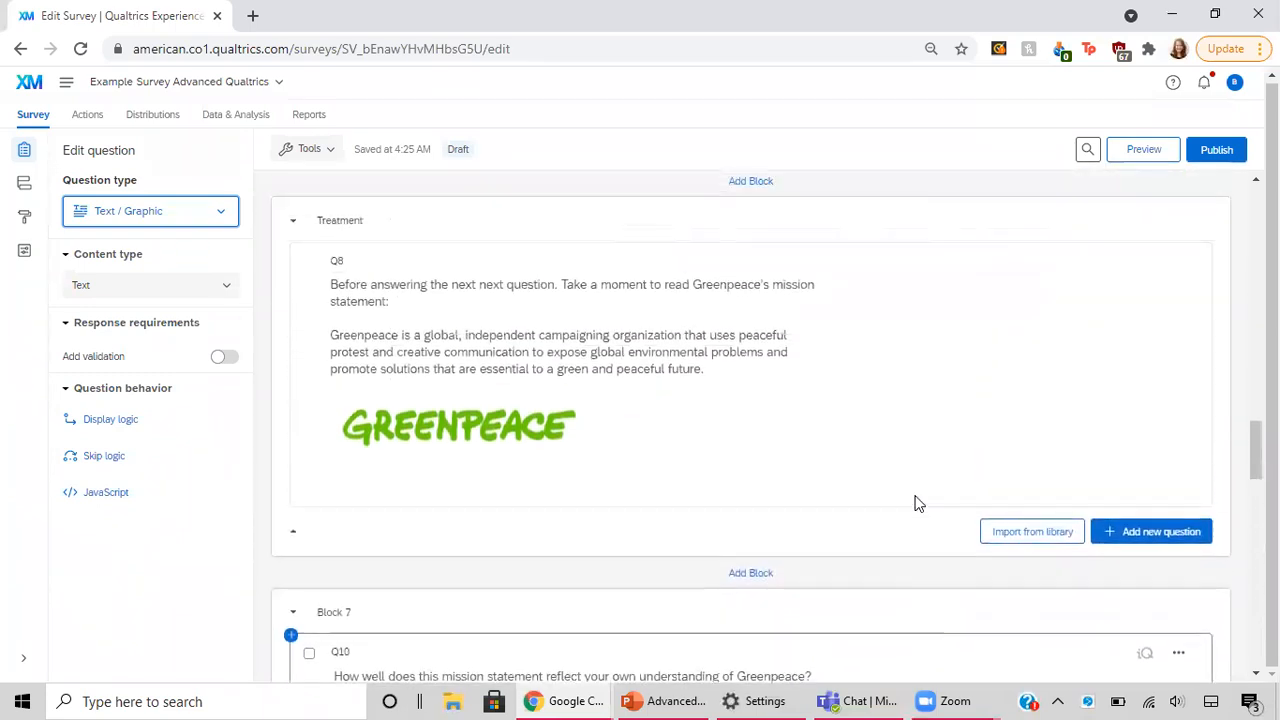
scroll(917, 504, "up", 10)
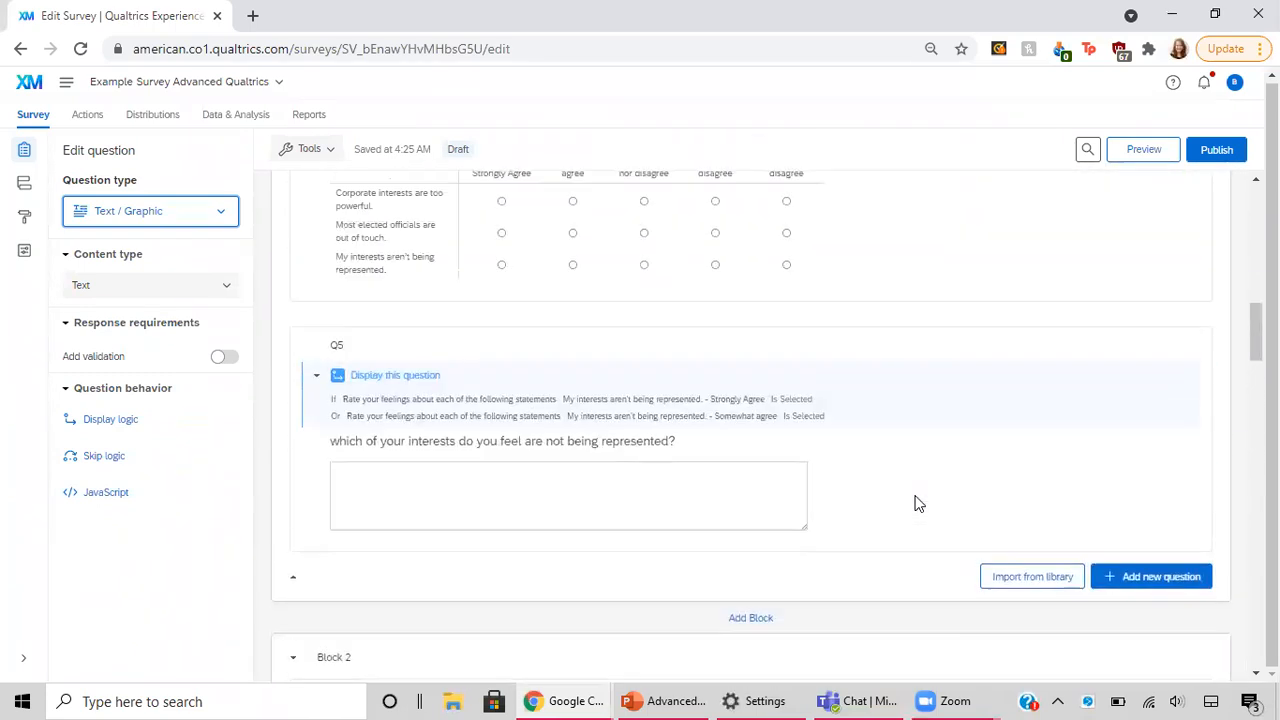
scroll(919, 504, "down", 1)
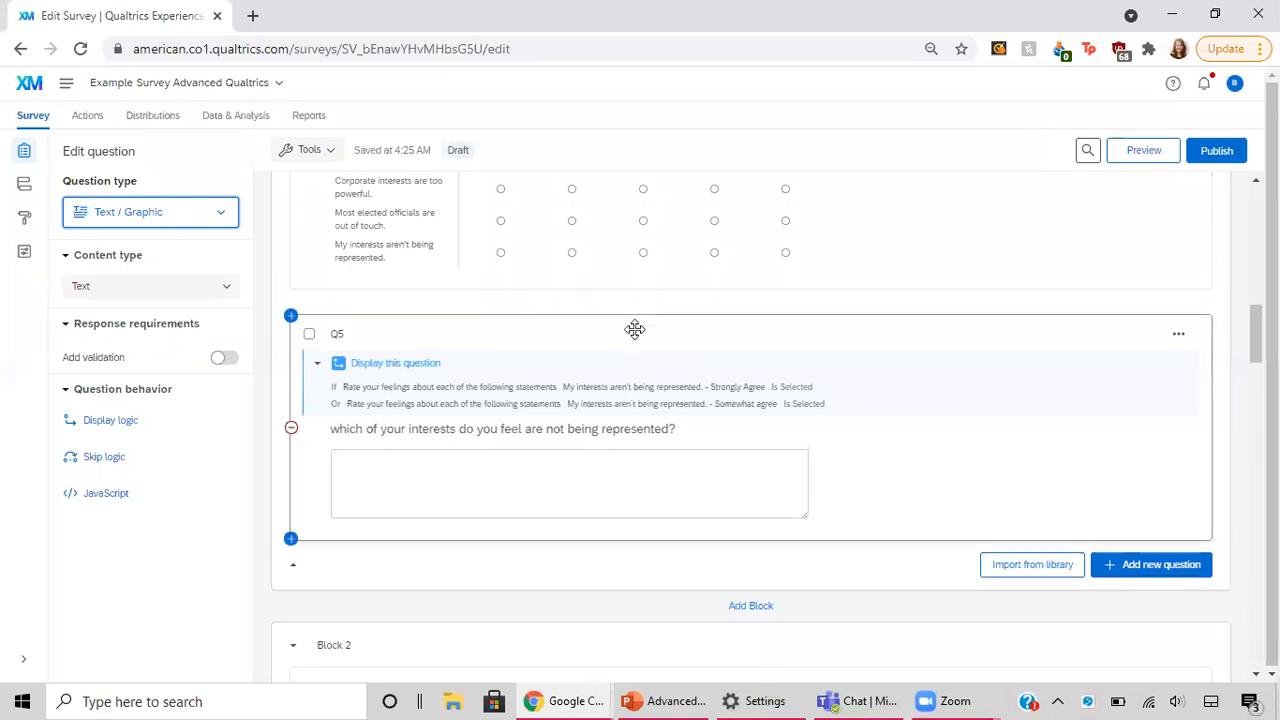
scroll(635, 329, "down", 2)
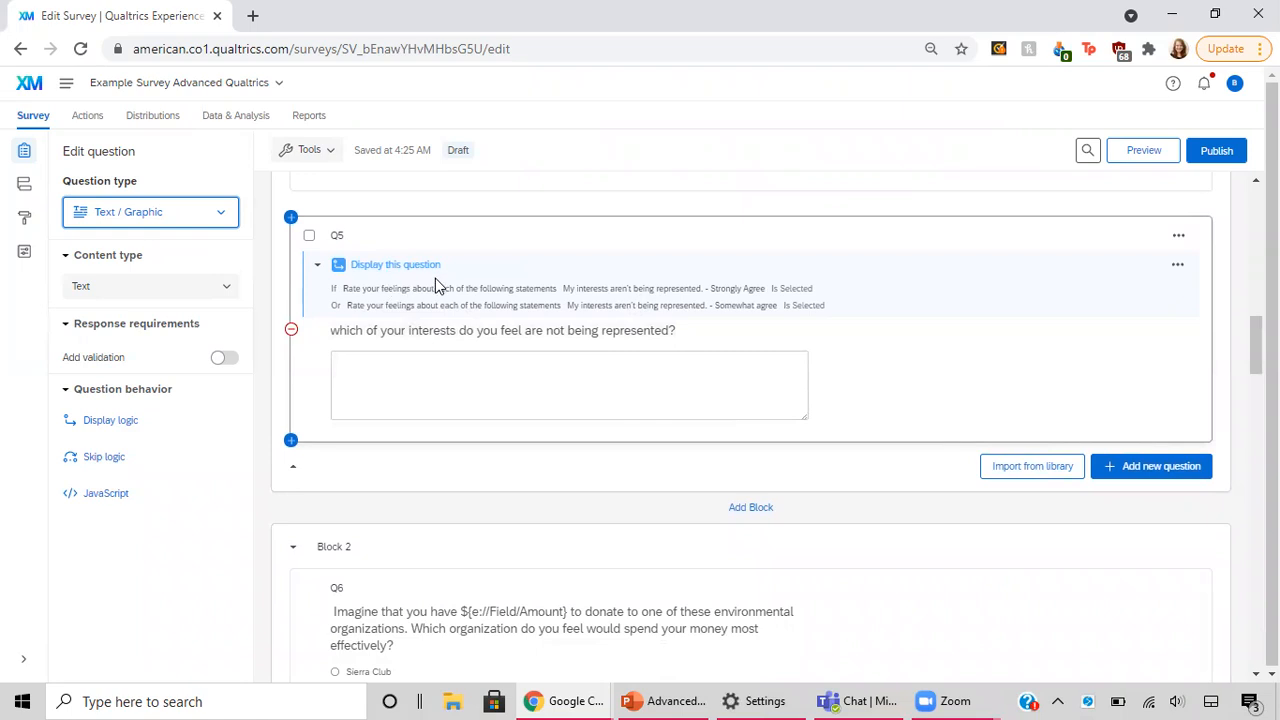
scroll(435, 283, "up", 1)
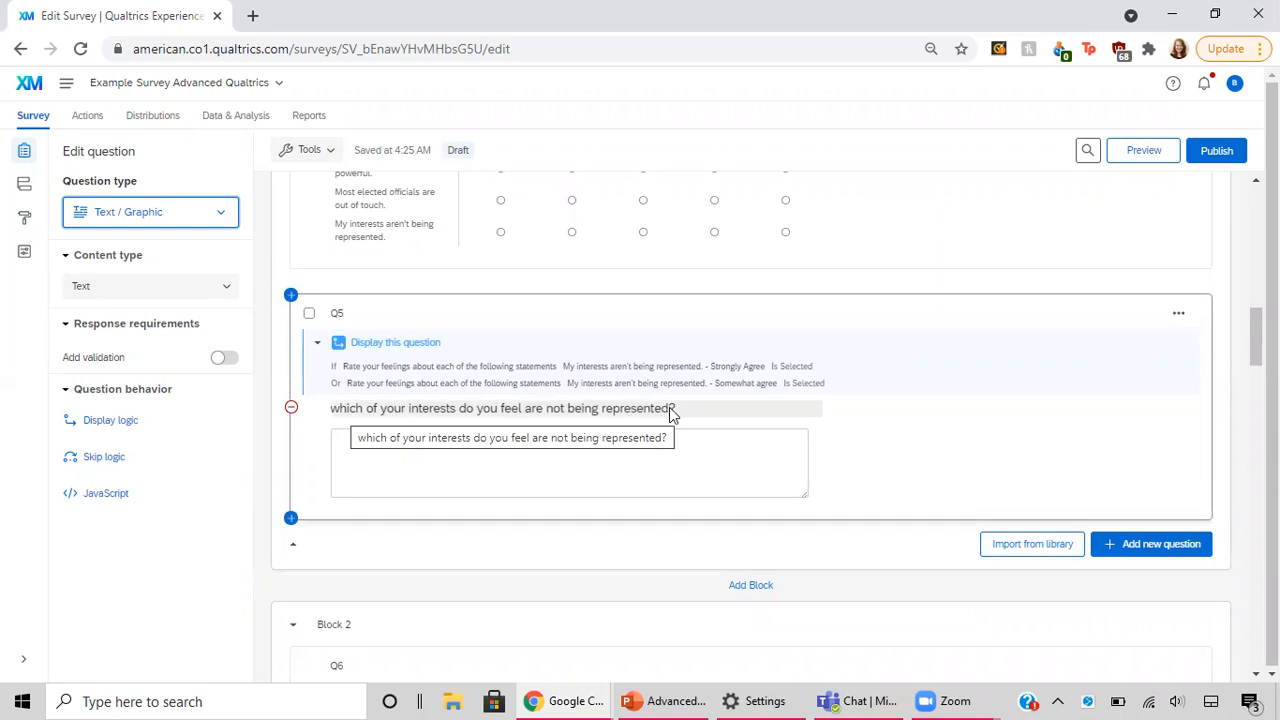
Step: Compare Q5 with the Q4 rating statements, open Q5's display logic, and keep Q4 as the first condition's question
scroll(669, 407, "up", 1)
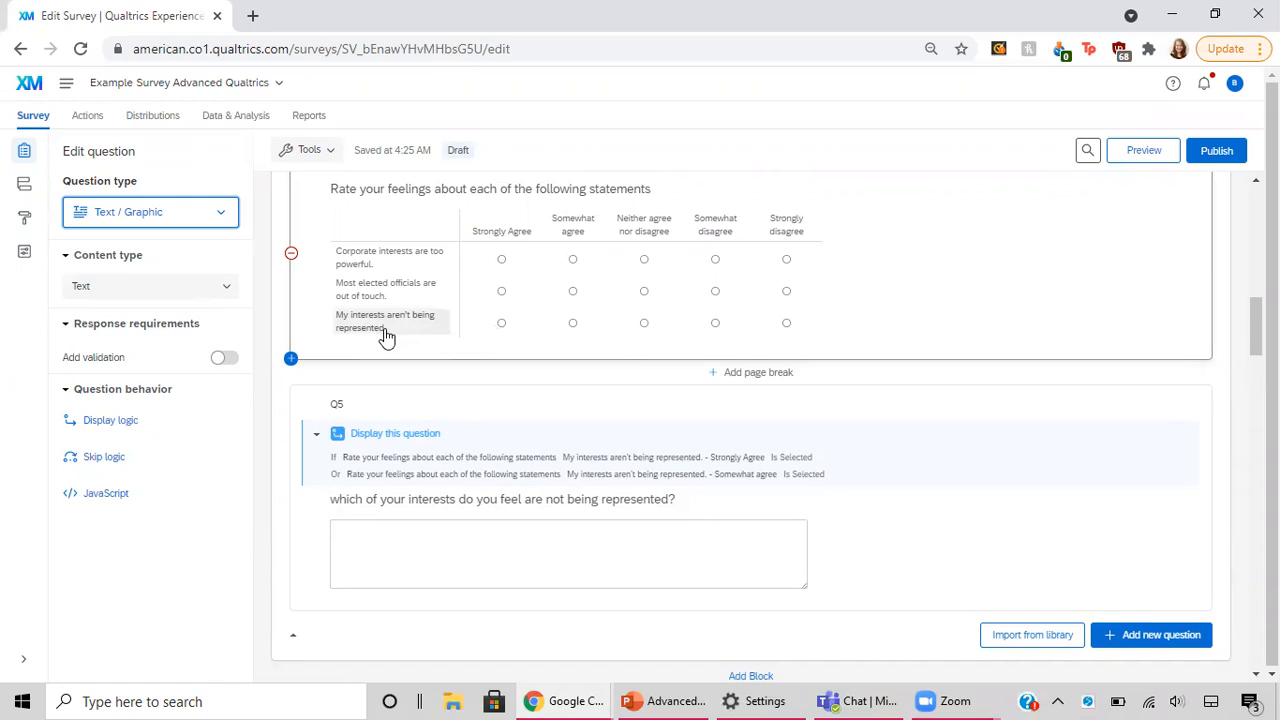
scroll(378, 331, "up", 1)
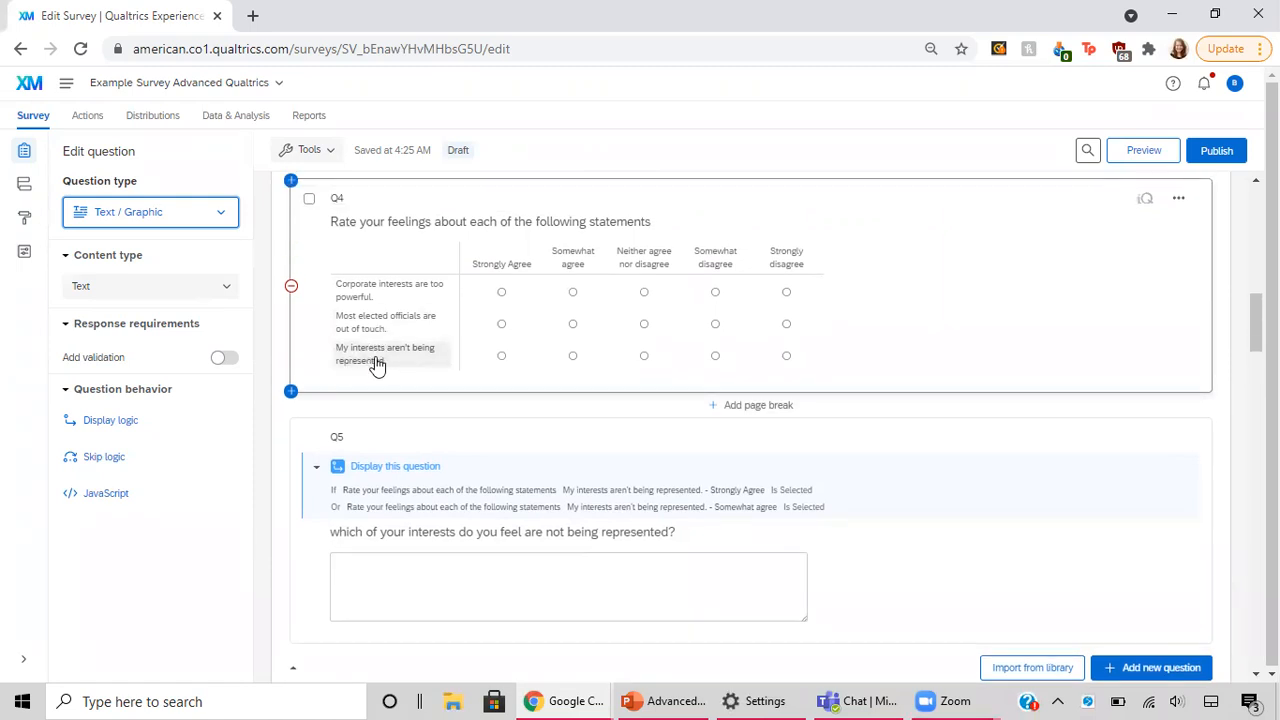
scroll(467, 394, "down", 1)
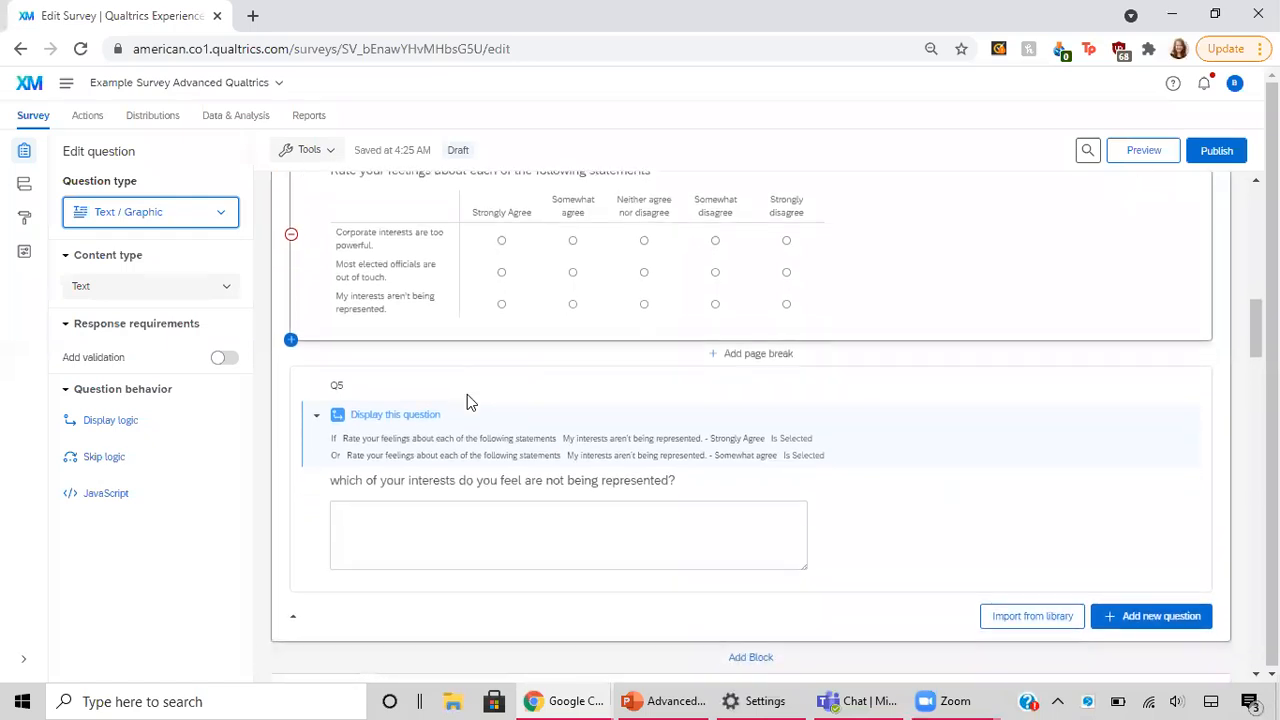
left_click(388, 461)
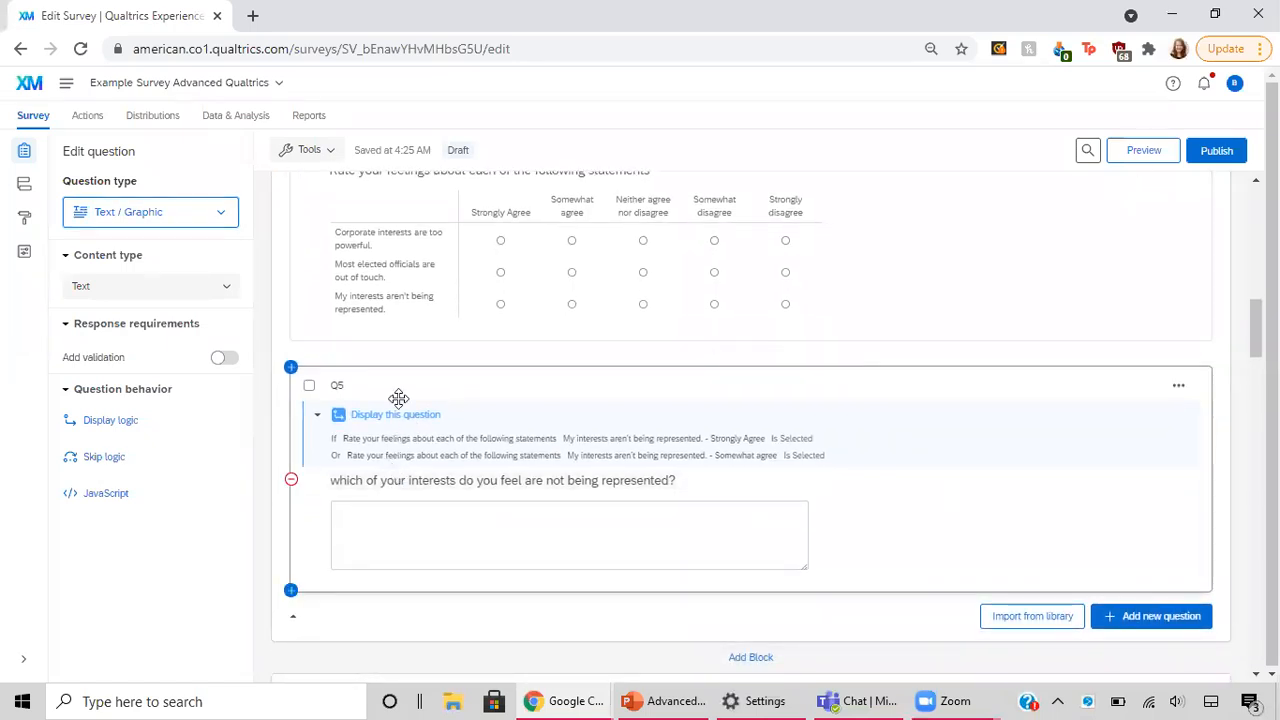
left_click(126, 457)
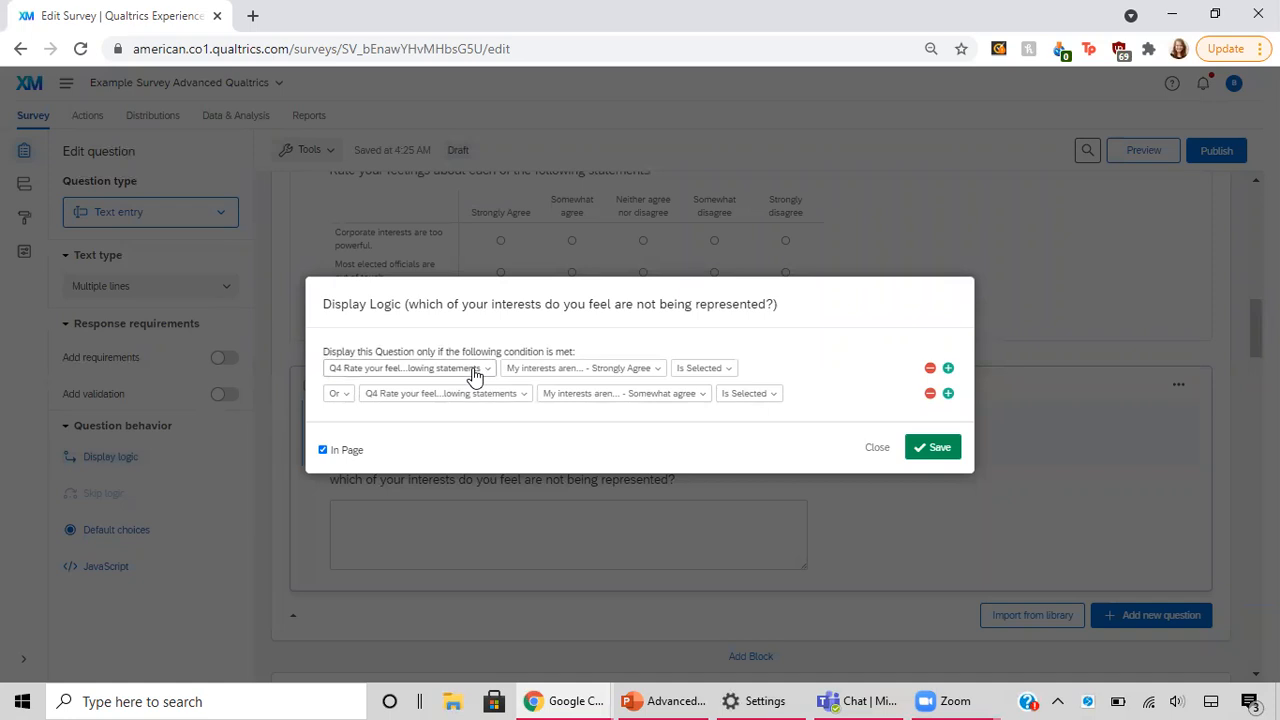
left_click(475, 372)
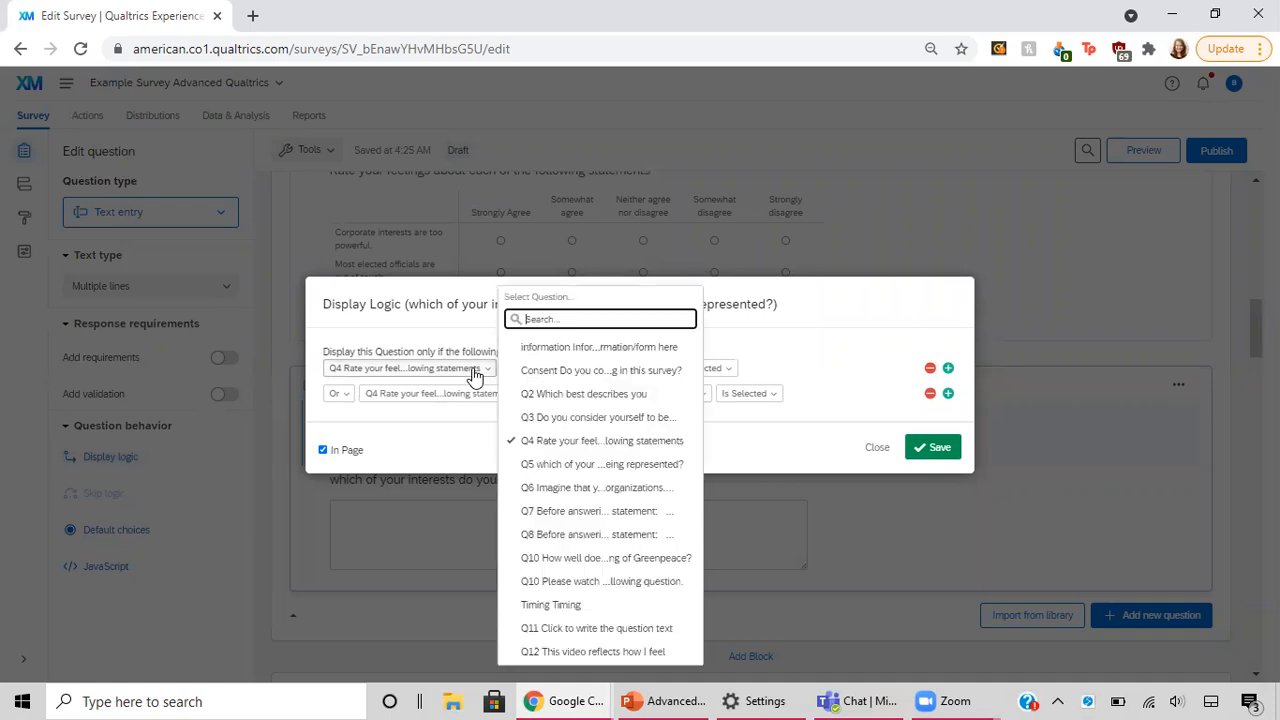
left_click(592, 446)
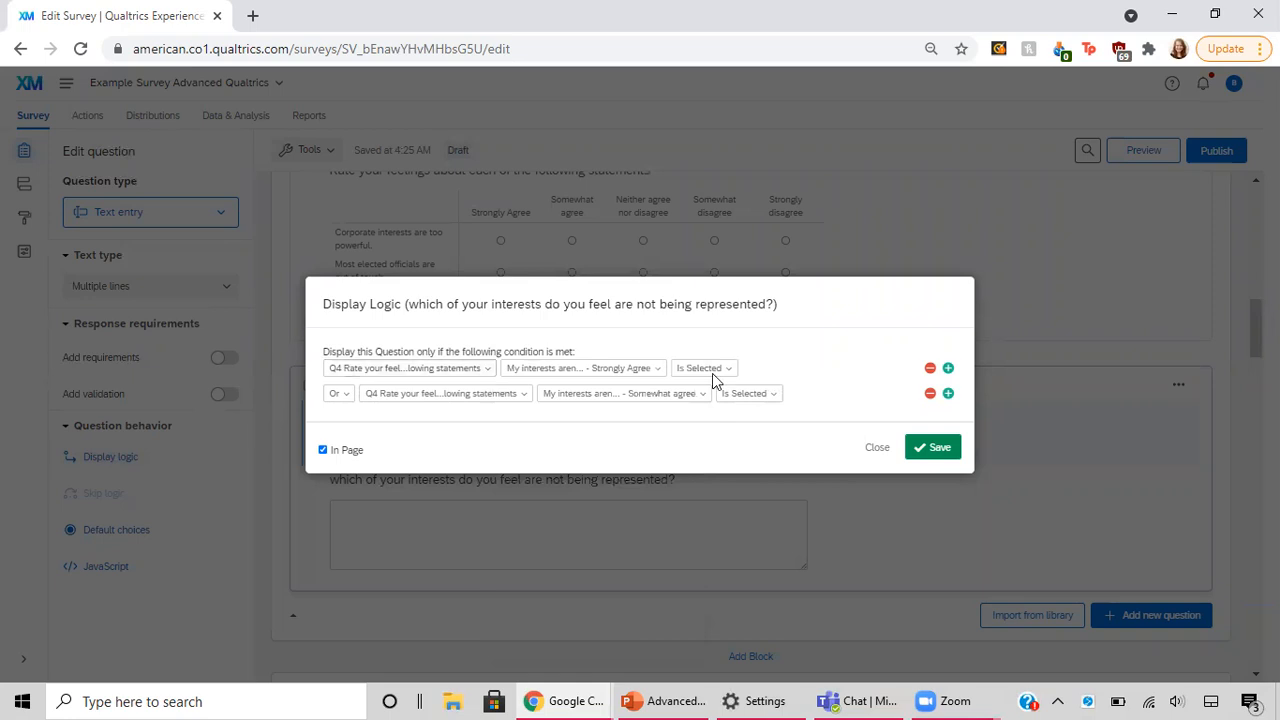
Step: Check the choices available for the first condition, keep the "My interests aren't being represented - Strongly Agree" choice, and save Q5's display logic
left_click(633, 379)
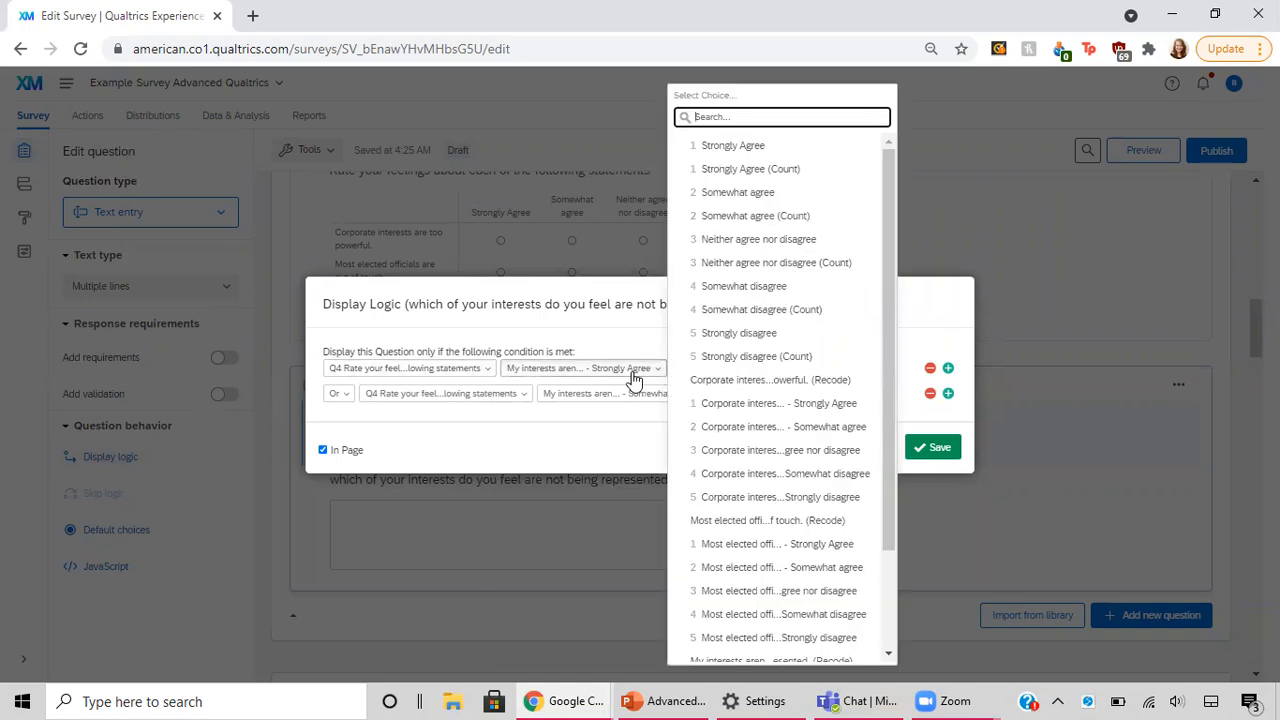
left_click(633, 379)
left_click(604, 376)
left_click(605, 378)
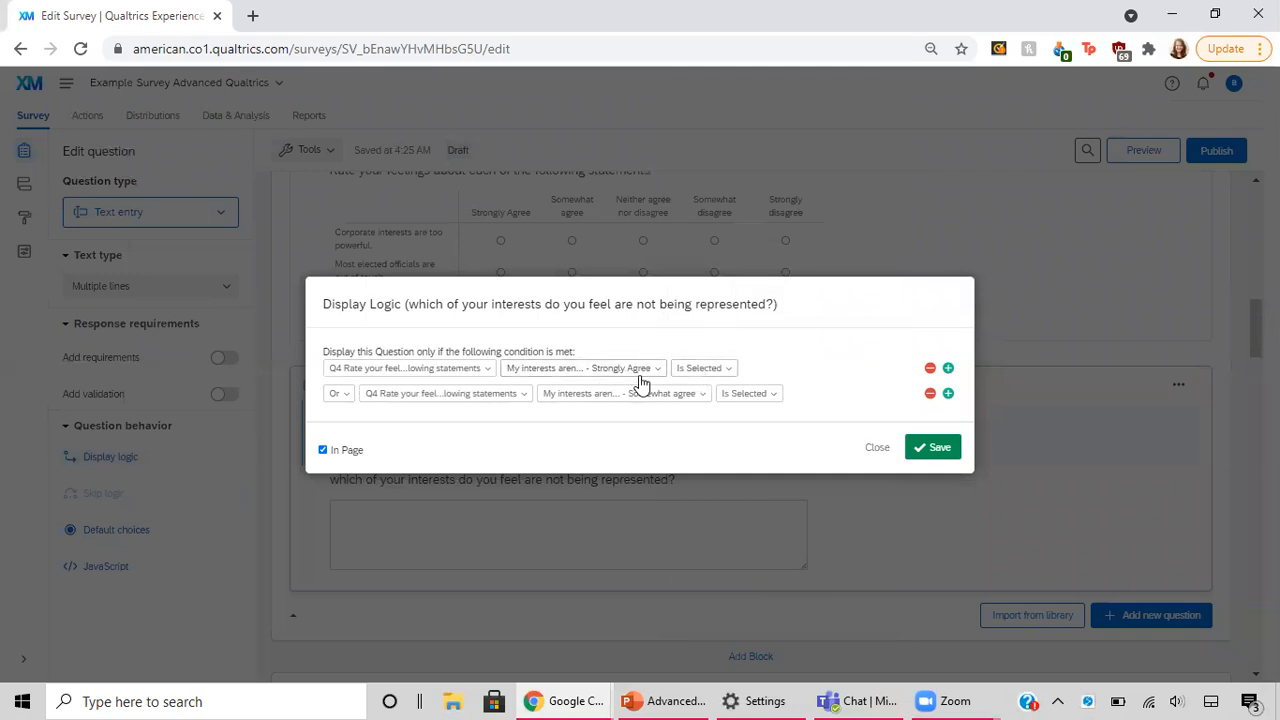
left_click(636, 380)
left_click(637, 381)
left_click(941, 456)
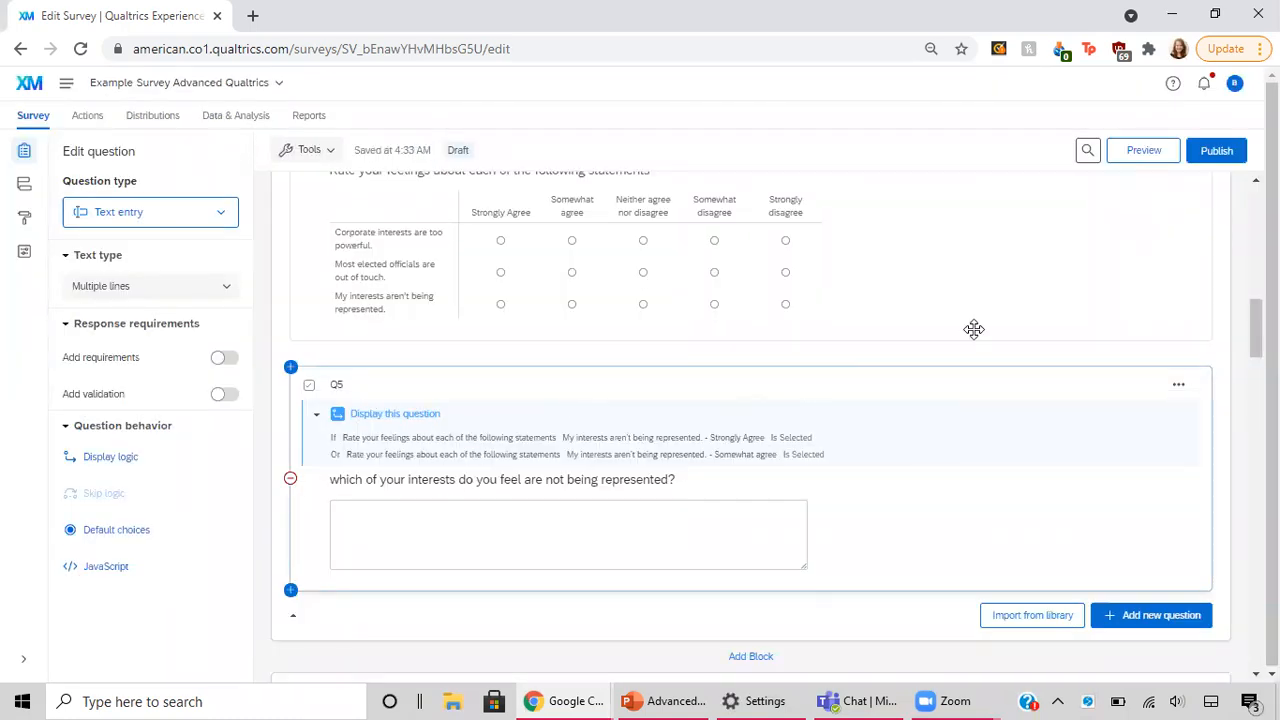
Step: Preview the survey and submit the consent question with No to test the skip to the end
scroll(977, 338, "up", 7)
scroll(977, 338, "up", 3)
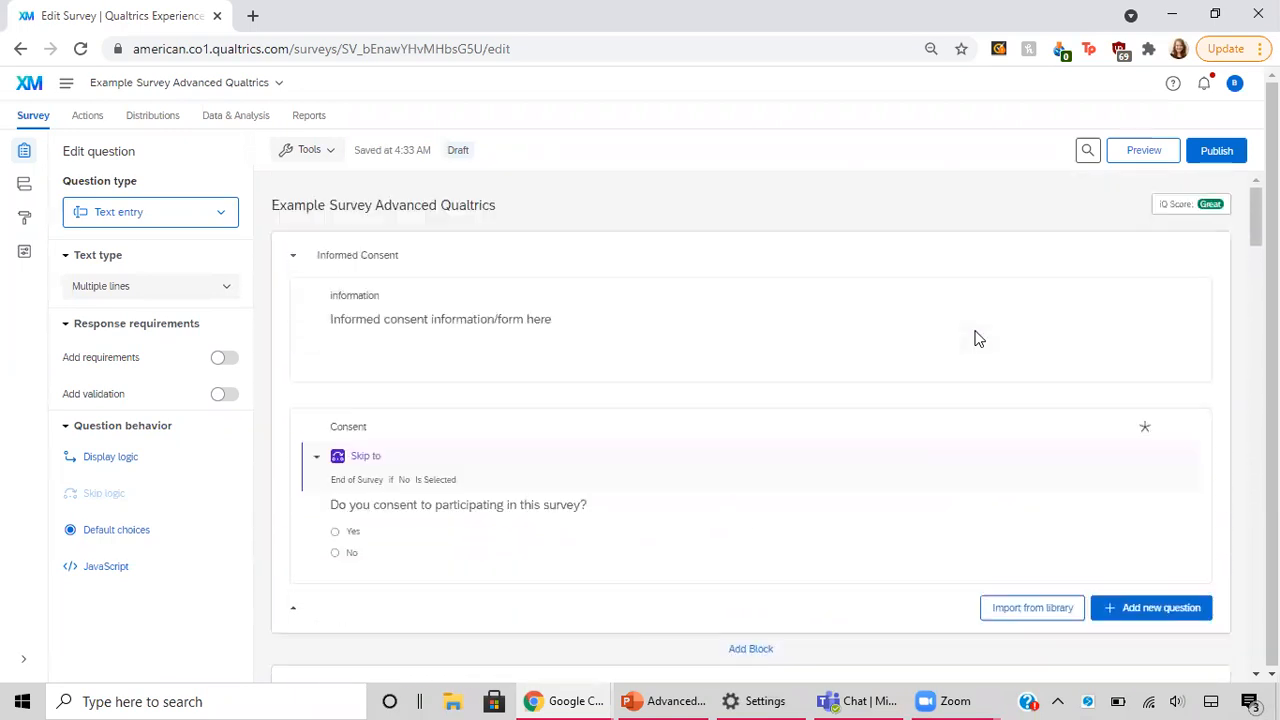
left_click(1136, 158)
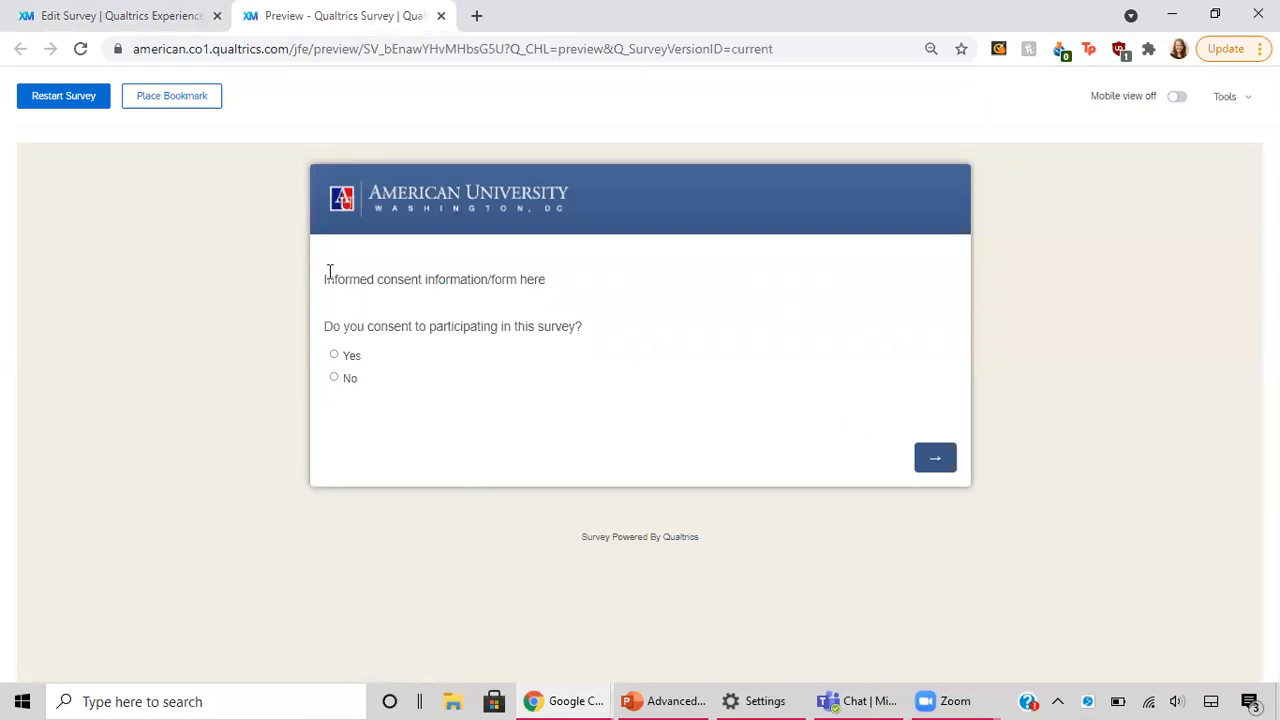
left_click_drag(327, 279, 446, 297)
left_click(350, 384)
left_click(930, 461)
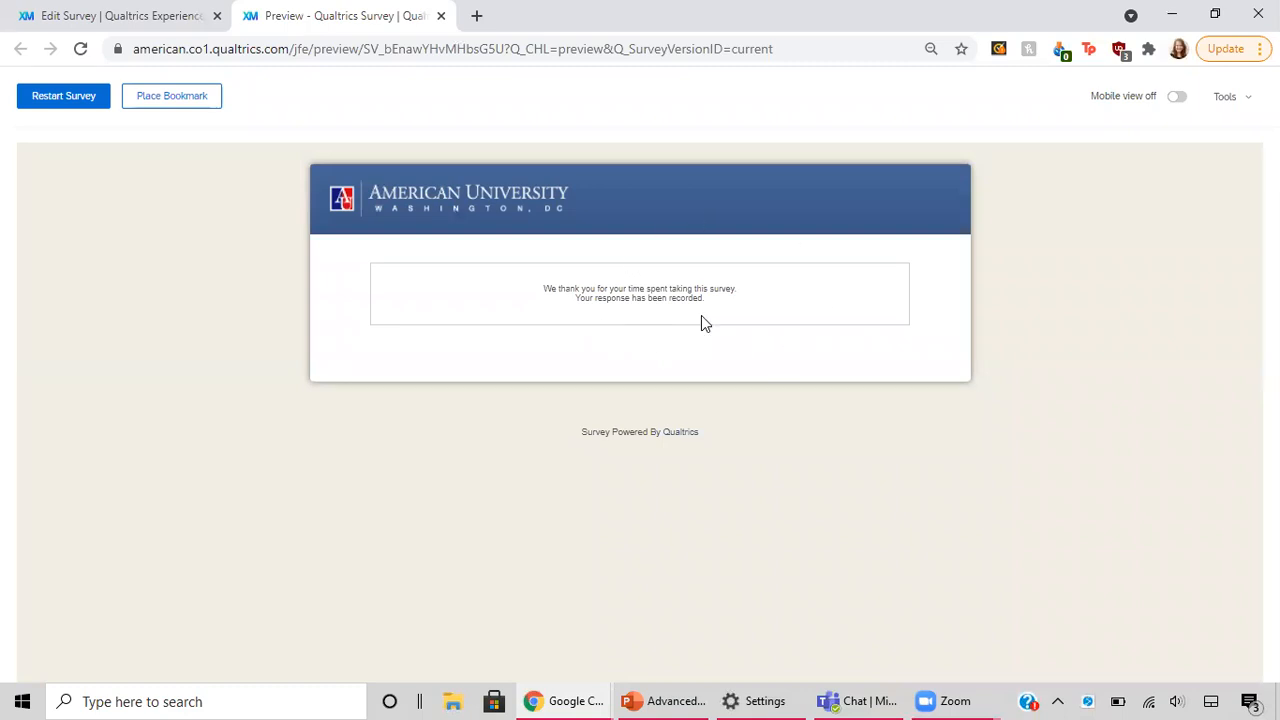
Step: Restart the survey preview and consent with Yes to continue to the first question page
left_click(86, 109)
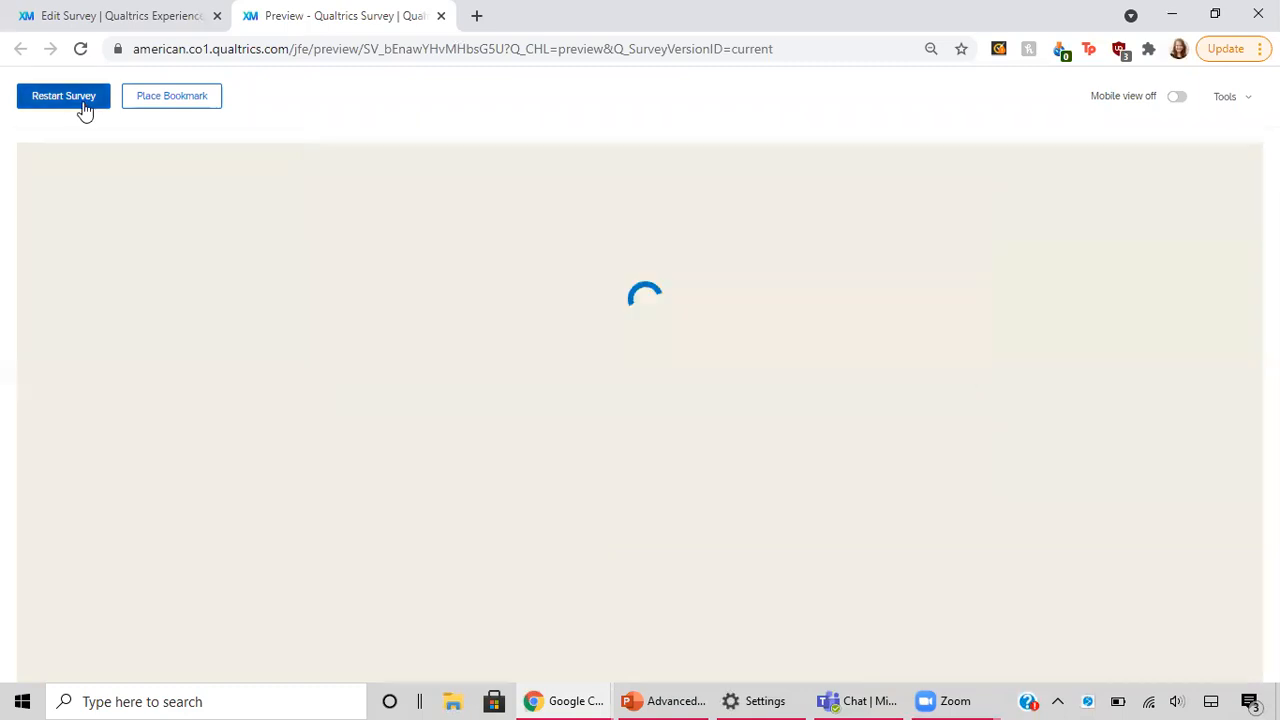
left_click(335, 356)
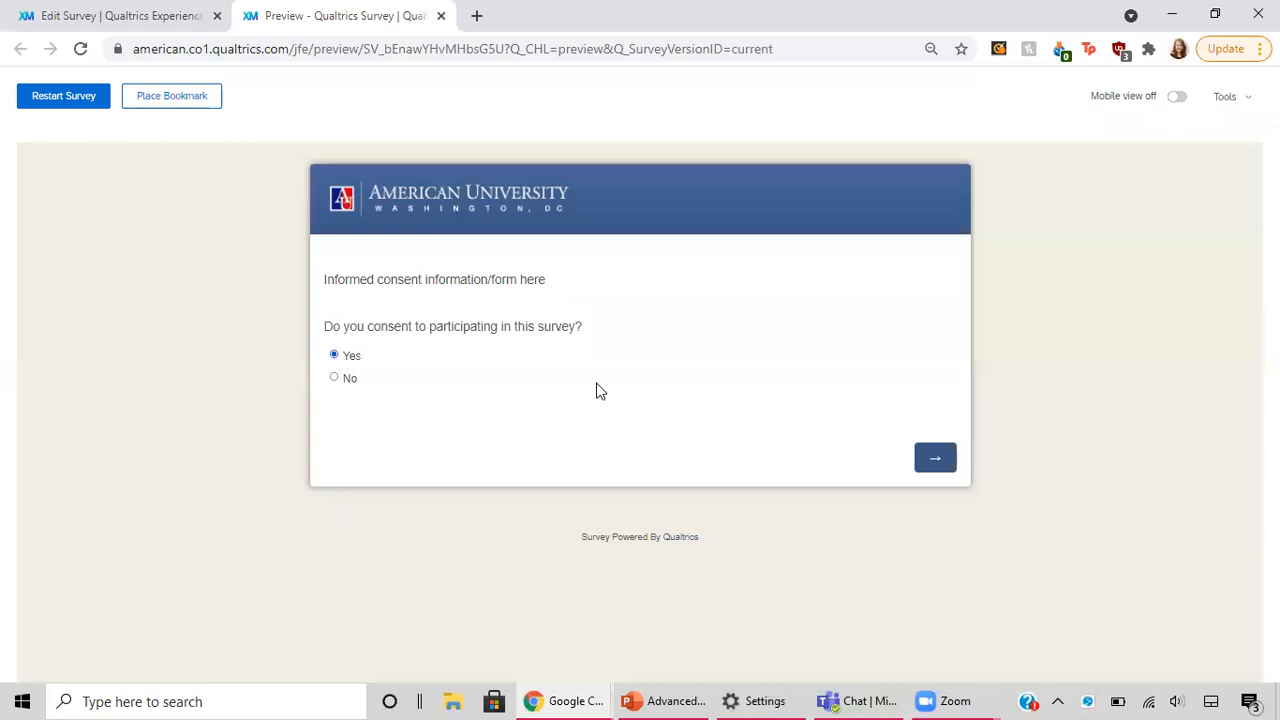
left_click(935, 463)
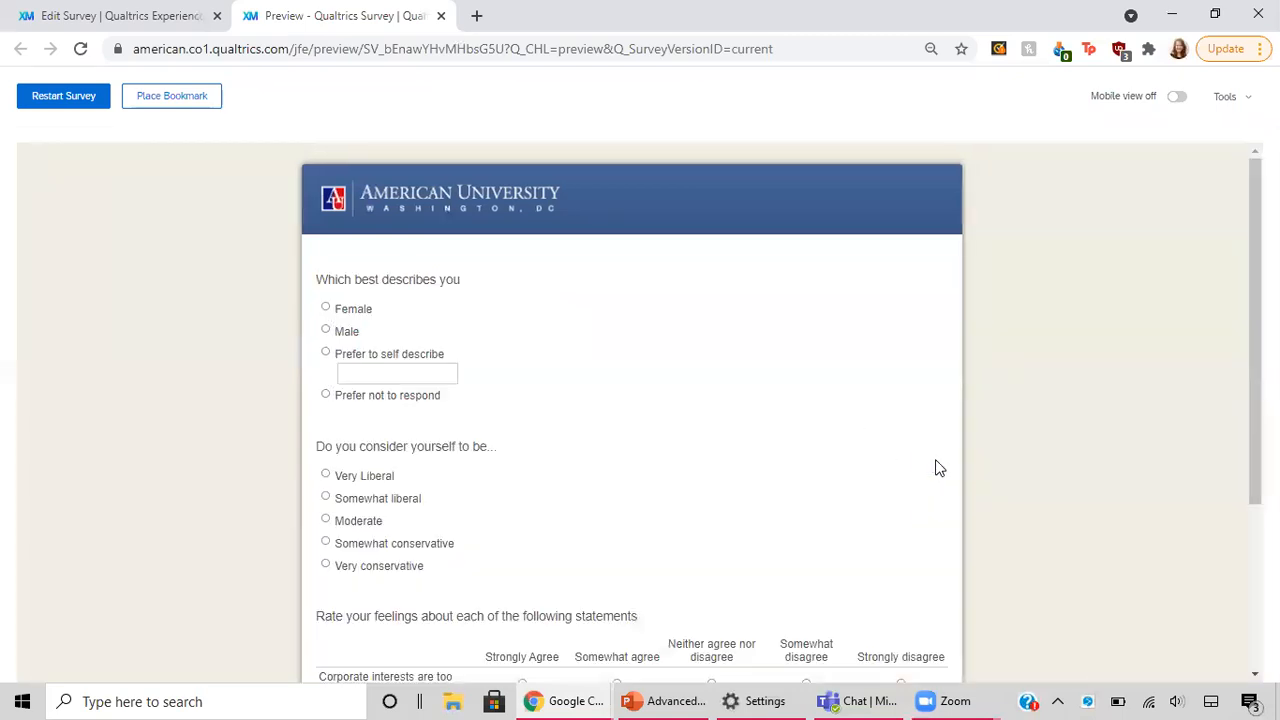
Step: Test the interests follow-up by rating "My interests aren't being represented" as Strongly Agree, Somewhat agree, and Neither agree nor disagree in turn
scroll(684, 434, "down", 2)
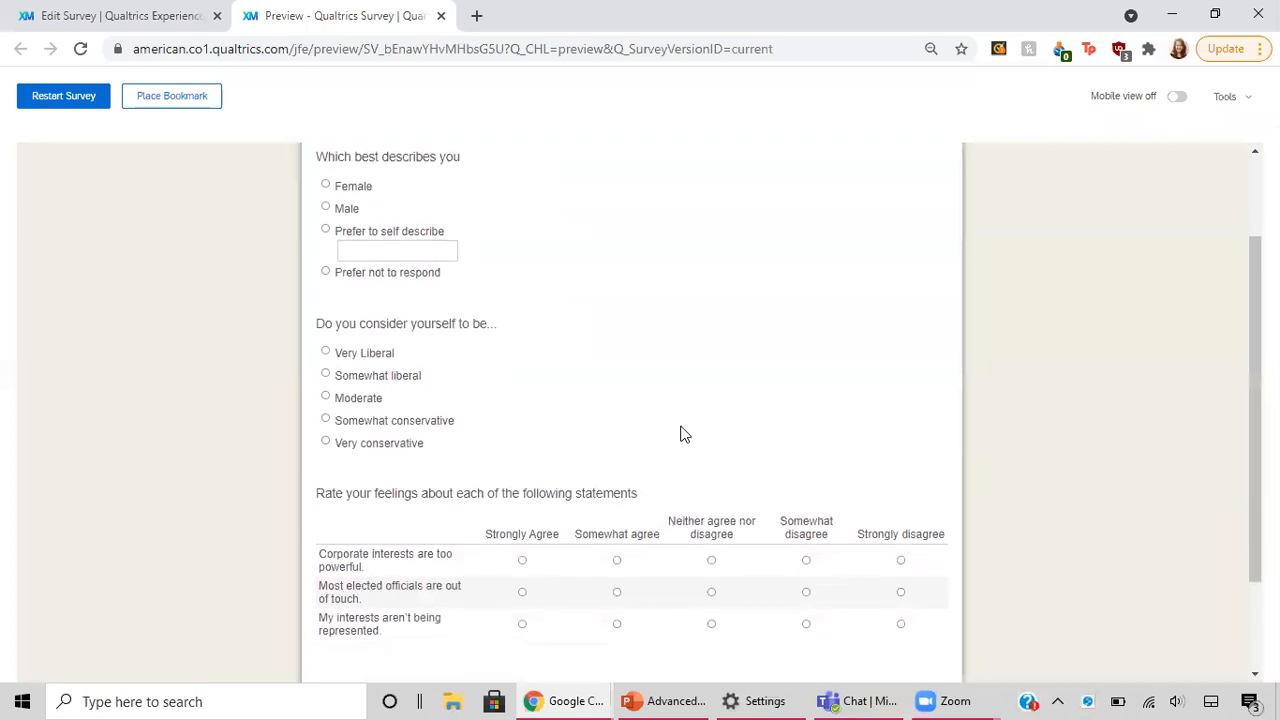
scroll(680, 434, "down", 1)
scroll(680, 434, "down", 1)
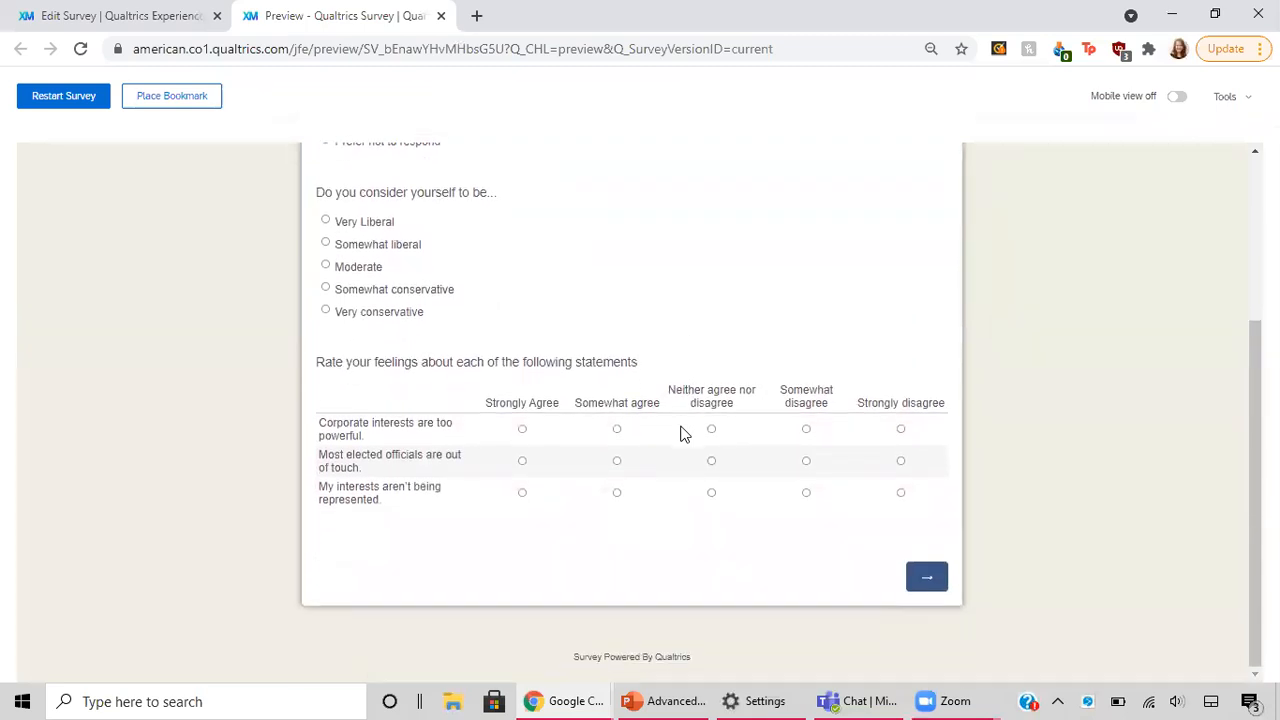
left_click(522, 493)
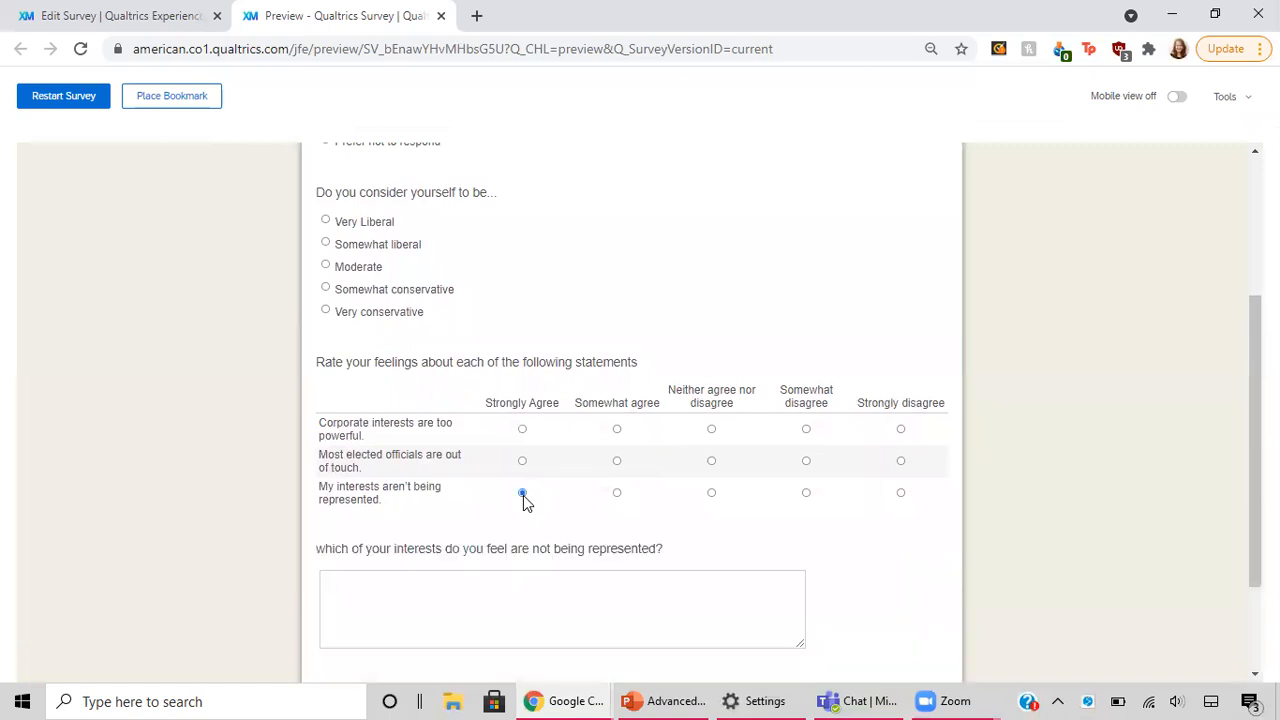
scroll(523, 495, "down", 1)
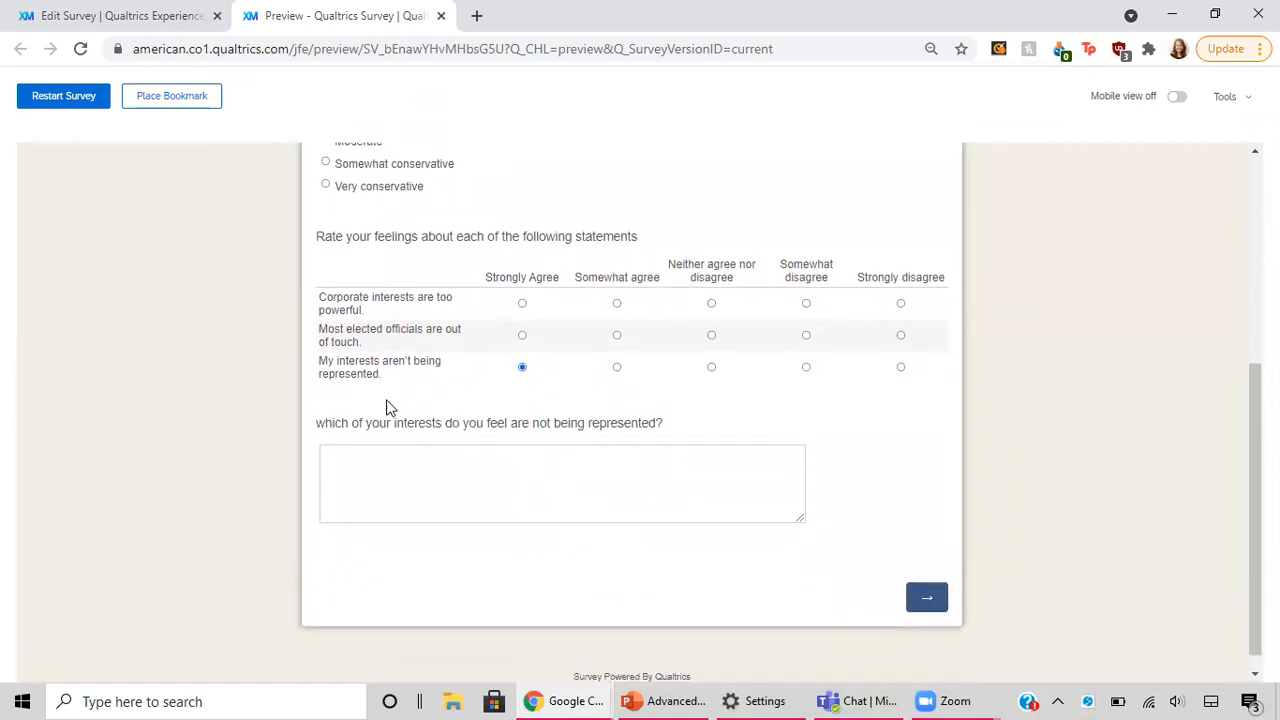
left_click(616, 368)
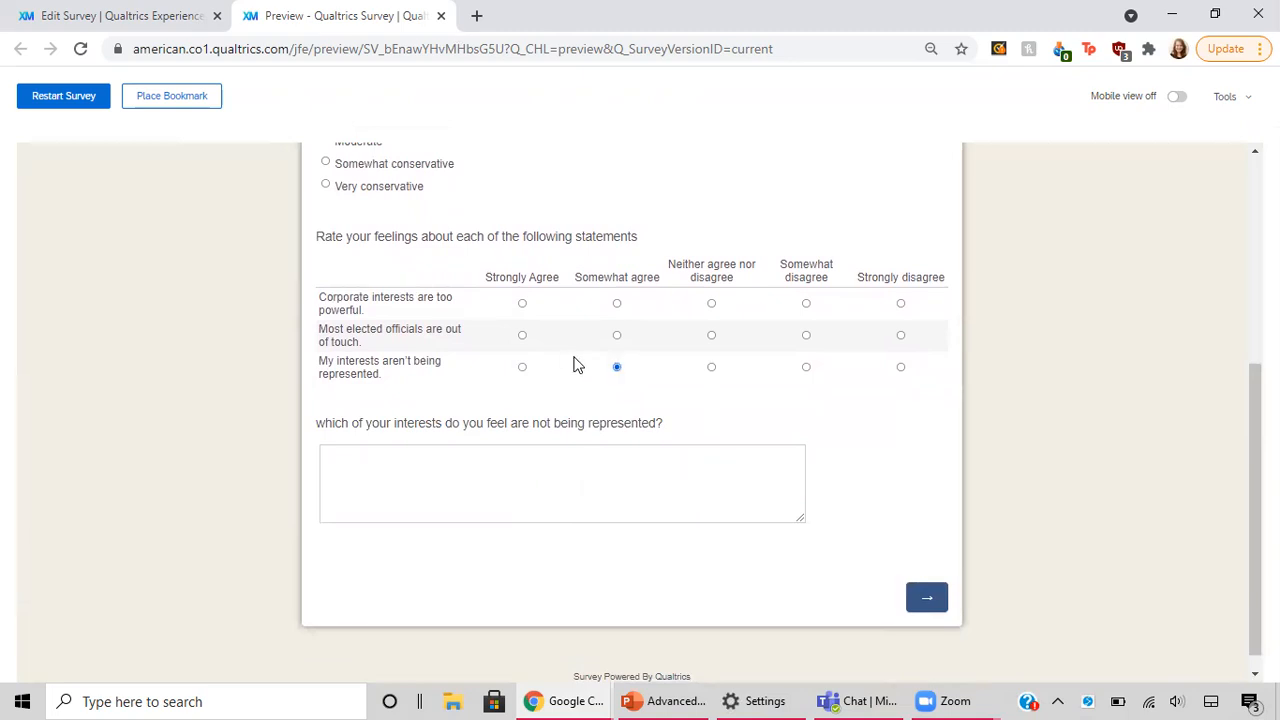
left_click(711, 368)
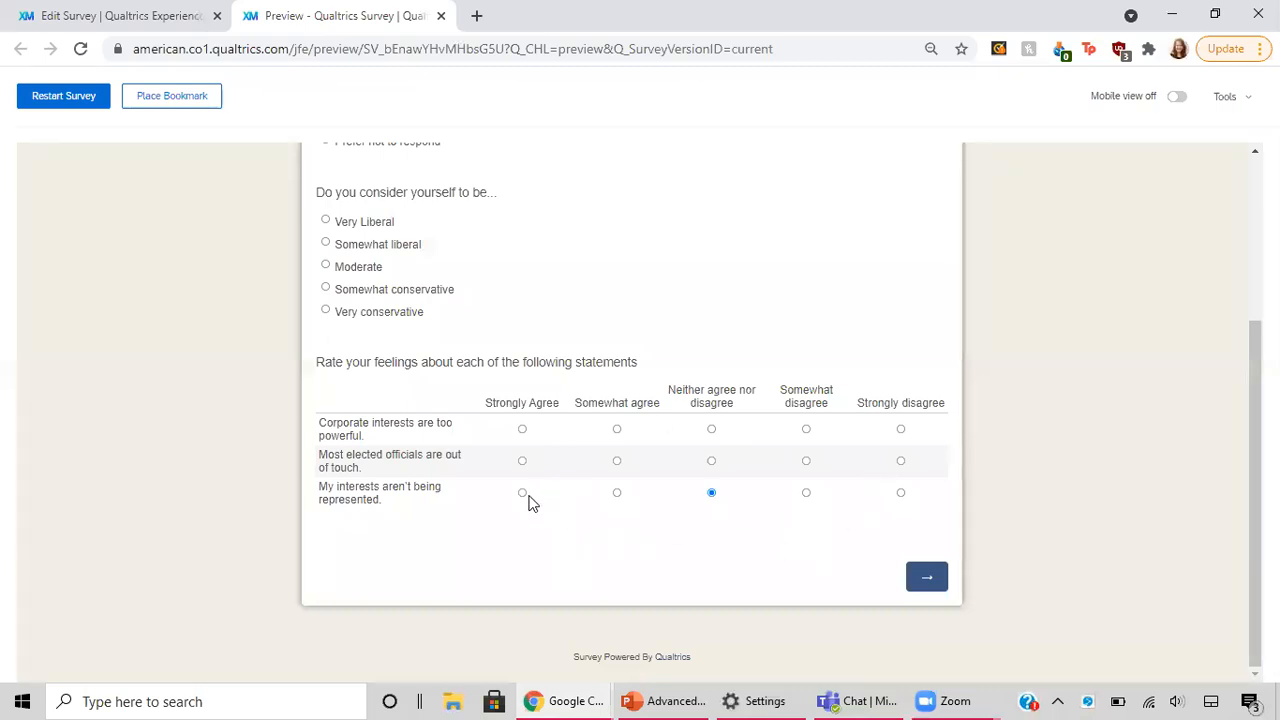
Step: Advance through the donation question, highlighting its $50 amount, and past Greenpeace's mission statement page
left_click(921, 578)
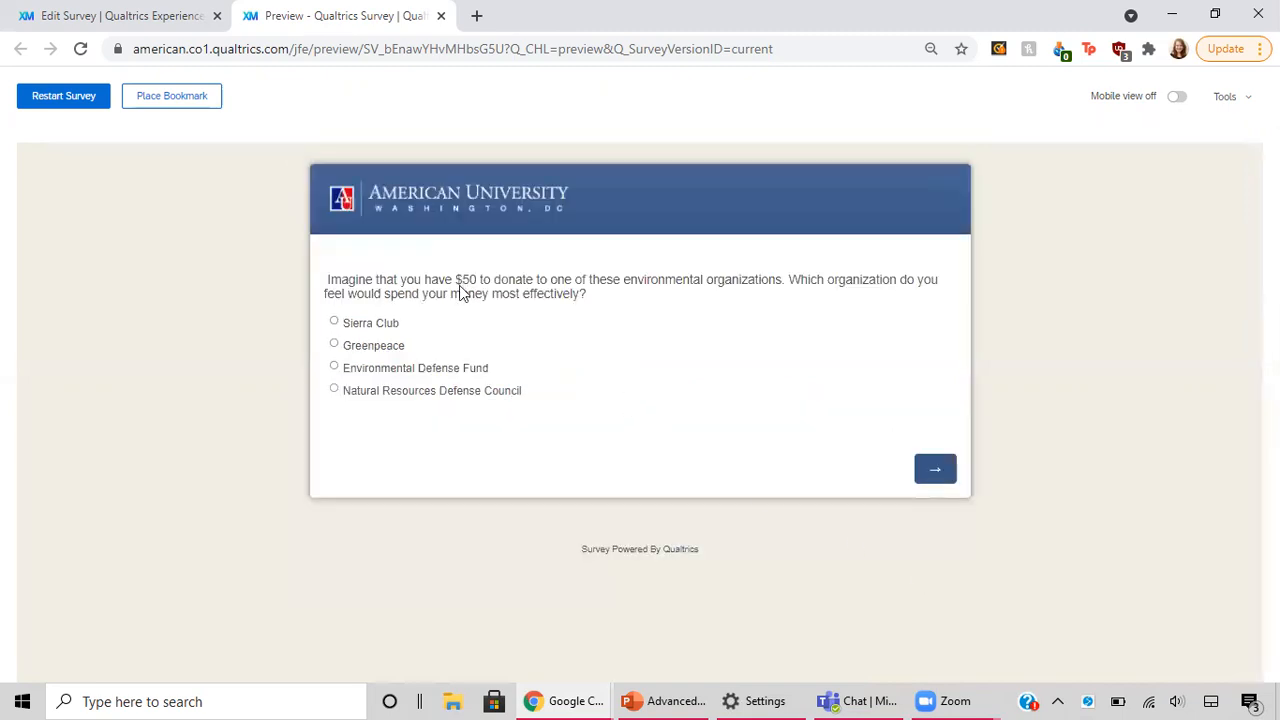
left_click_drag(455, 281, 479, 282)
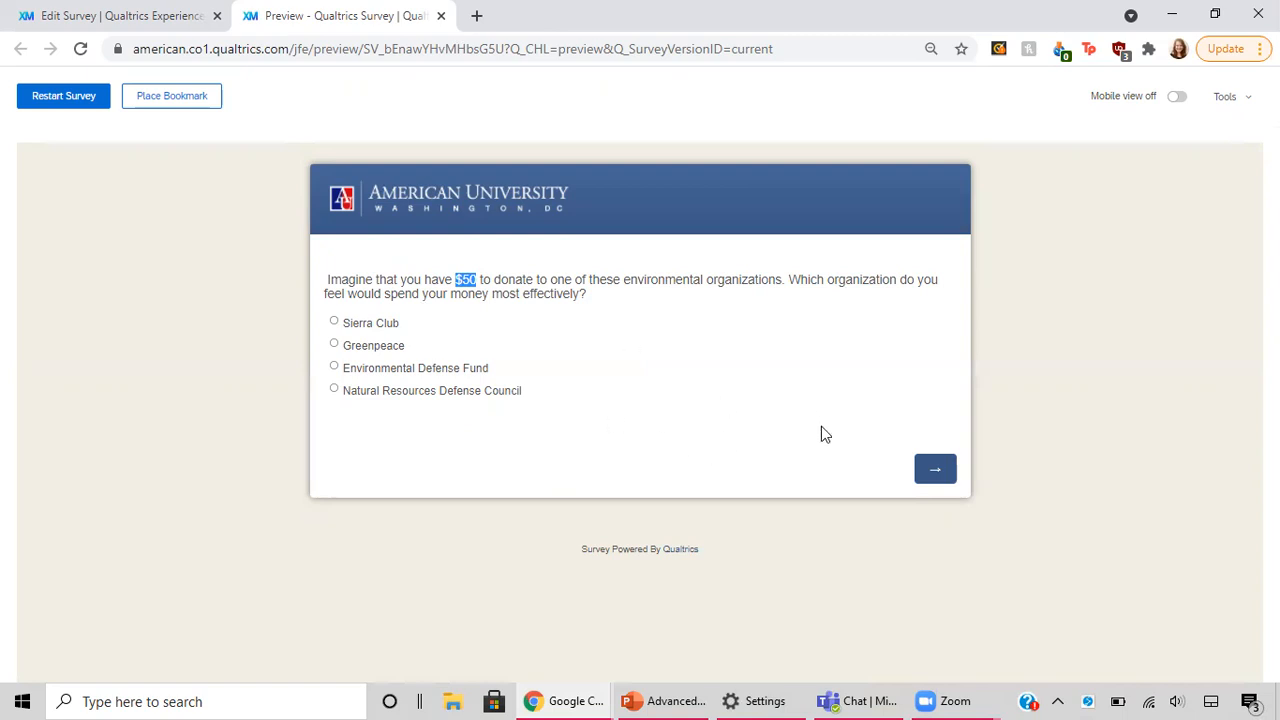
left_click(937, 472)
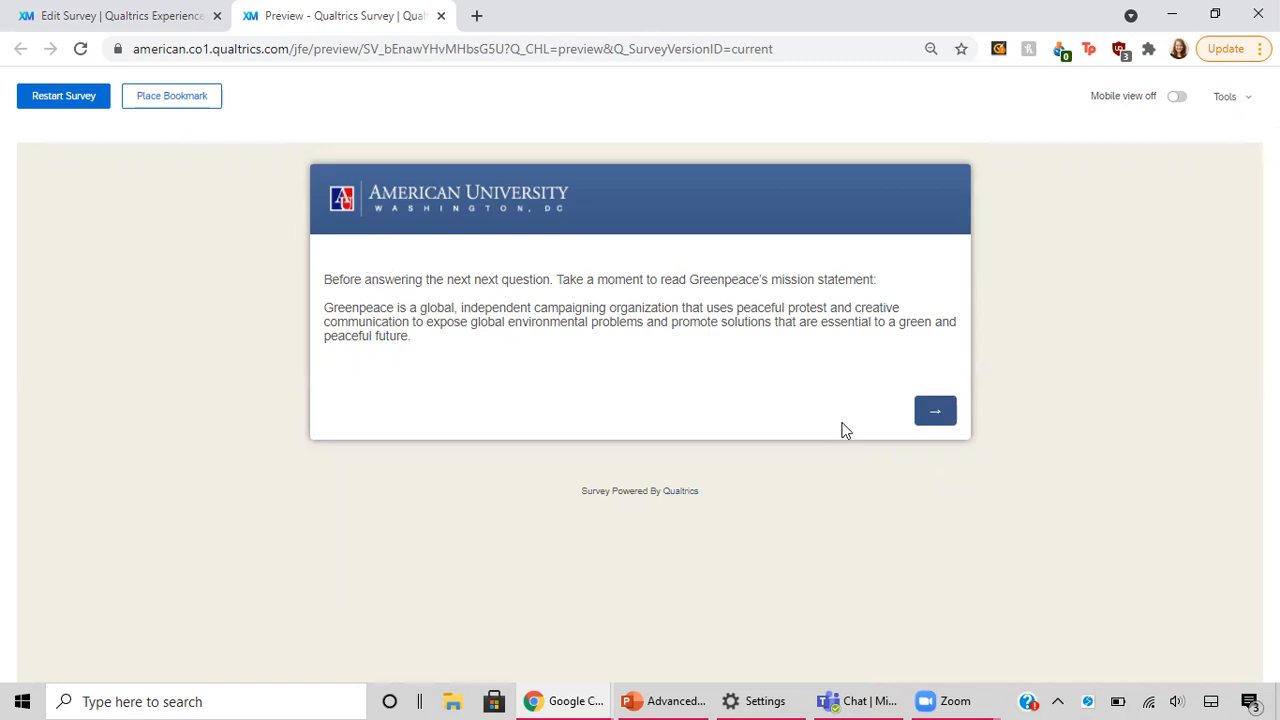
left_click(936, 413)
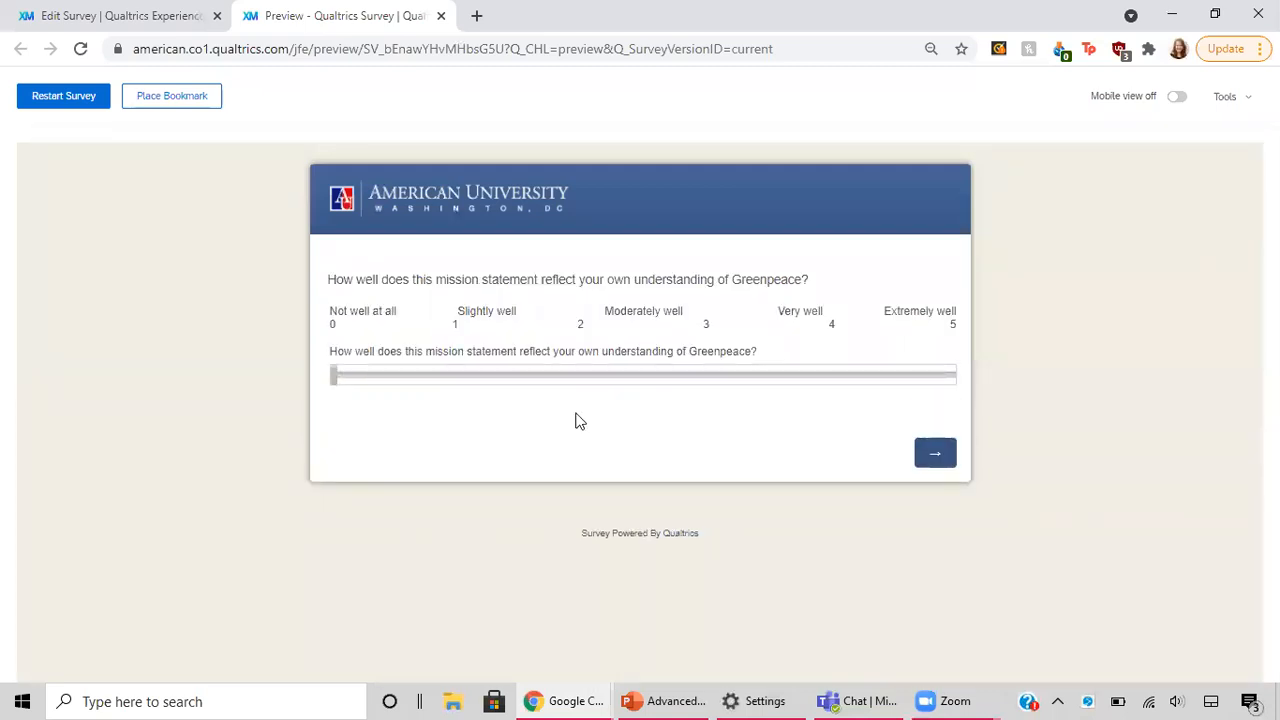
Step: Try the Greenpeace understanding slider at 2, return it to 0, and continue to the video page
left_click_drag(333, 375, 549, 420)
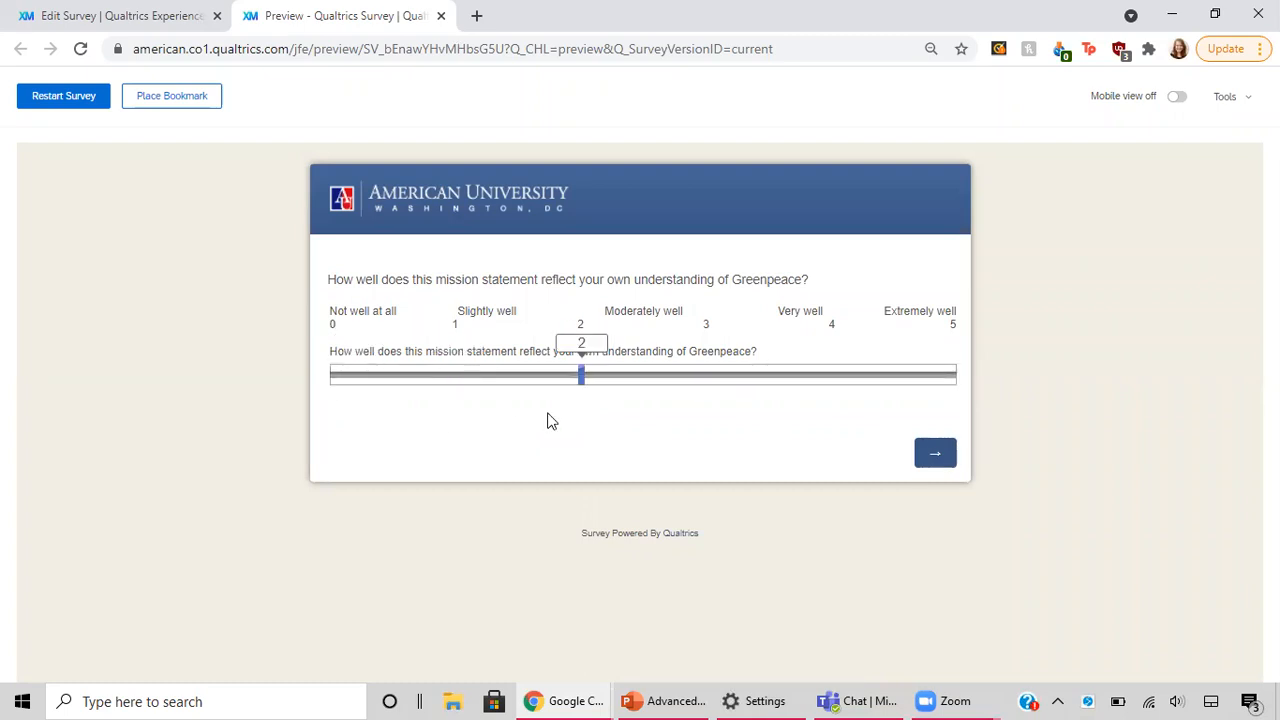
left_click_drag(425, 425, 259, 405)
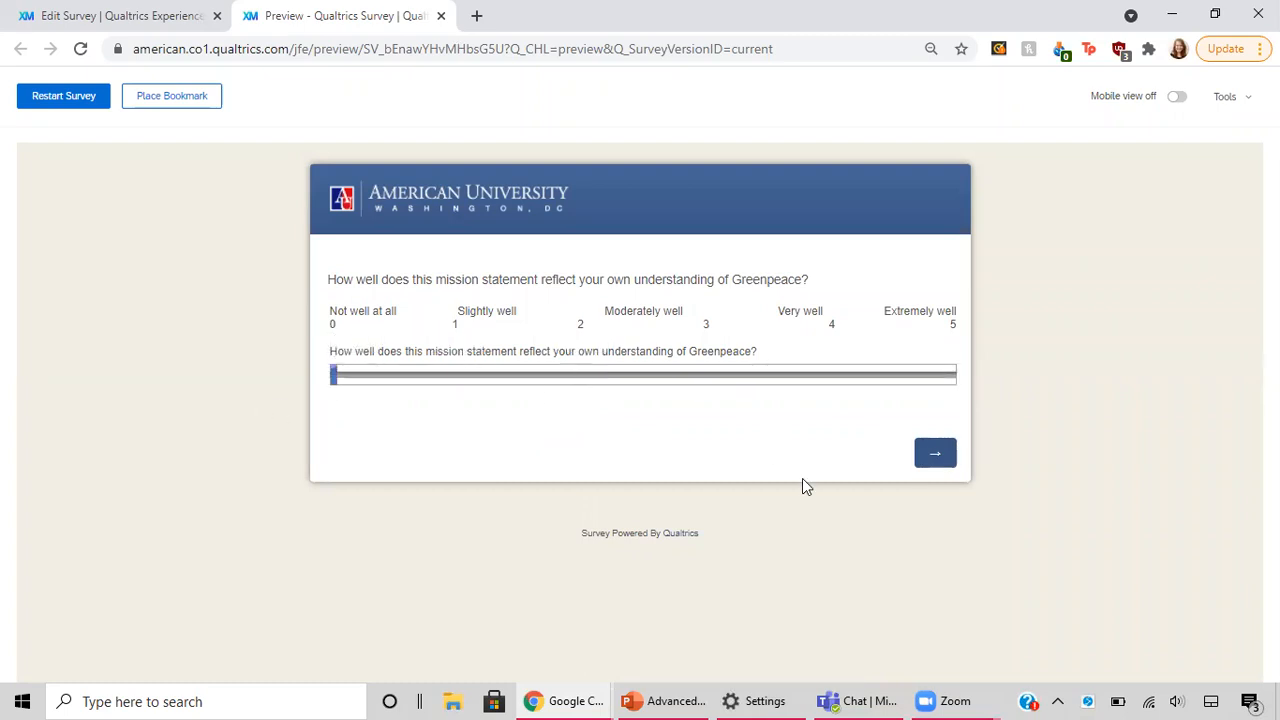
left_click(925, 460)
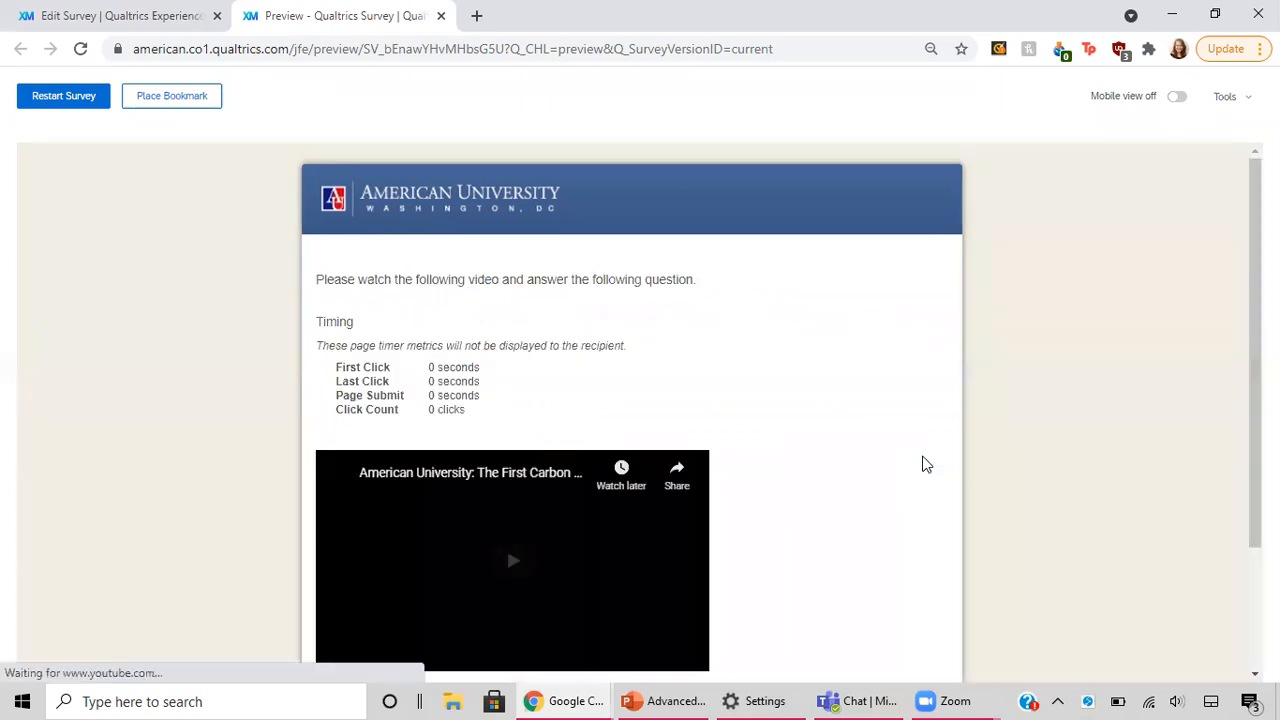
Step: Examine the timing metrics and embedded video, highlighting the note that the page timer is not displayed to recipients
scroll(925, 464, "down", 1)
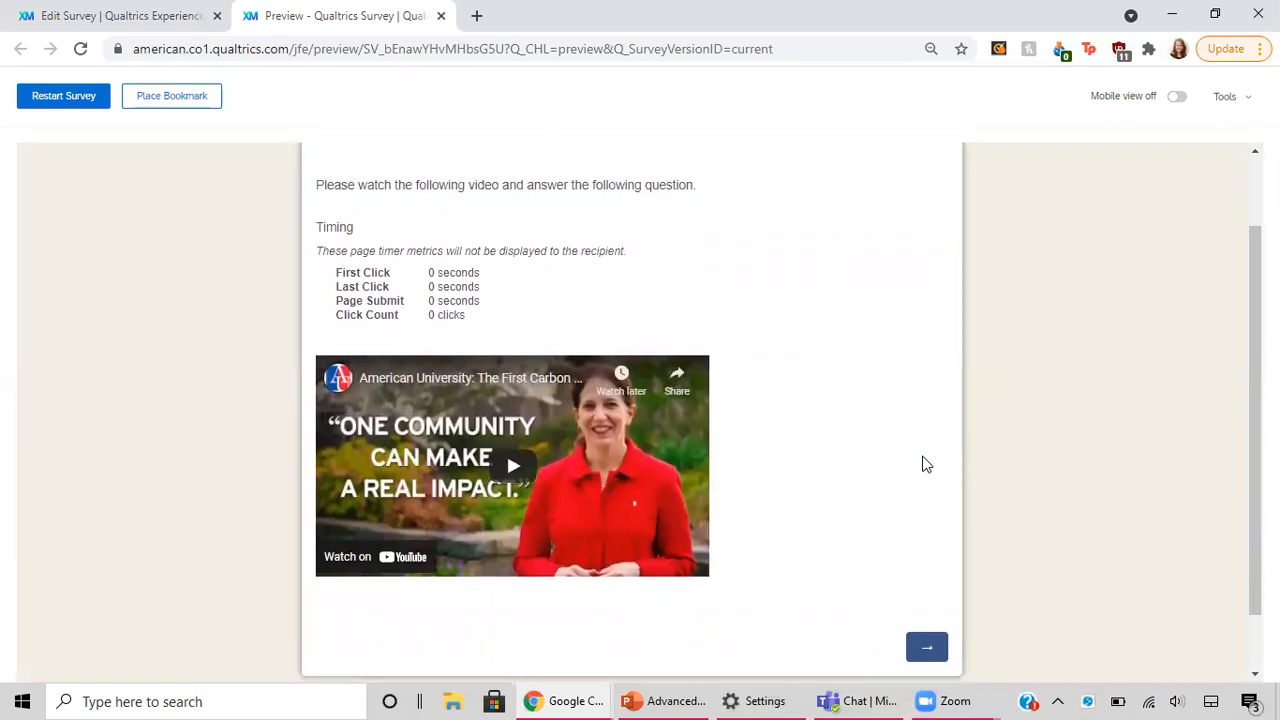
scroll(925, 464, "down", 1)
scroll(922, 461, "up", 2)
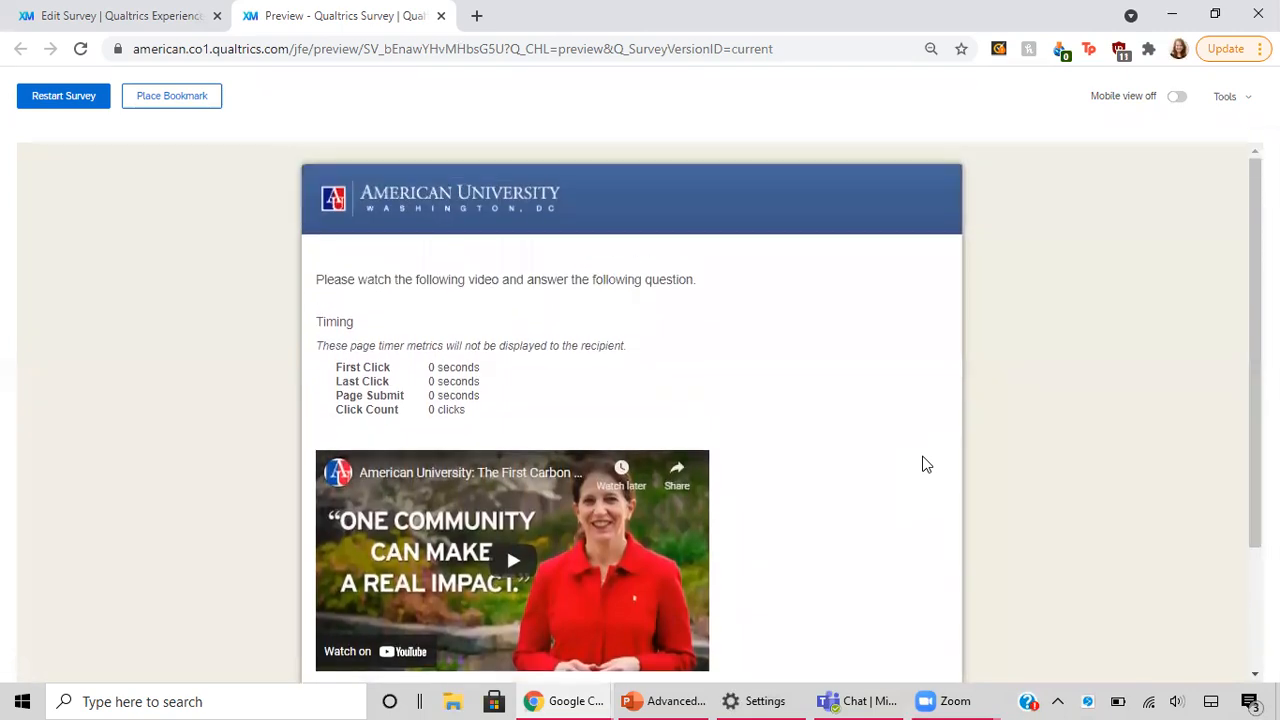
scroll(922, 461, "down", 2)
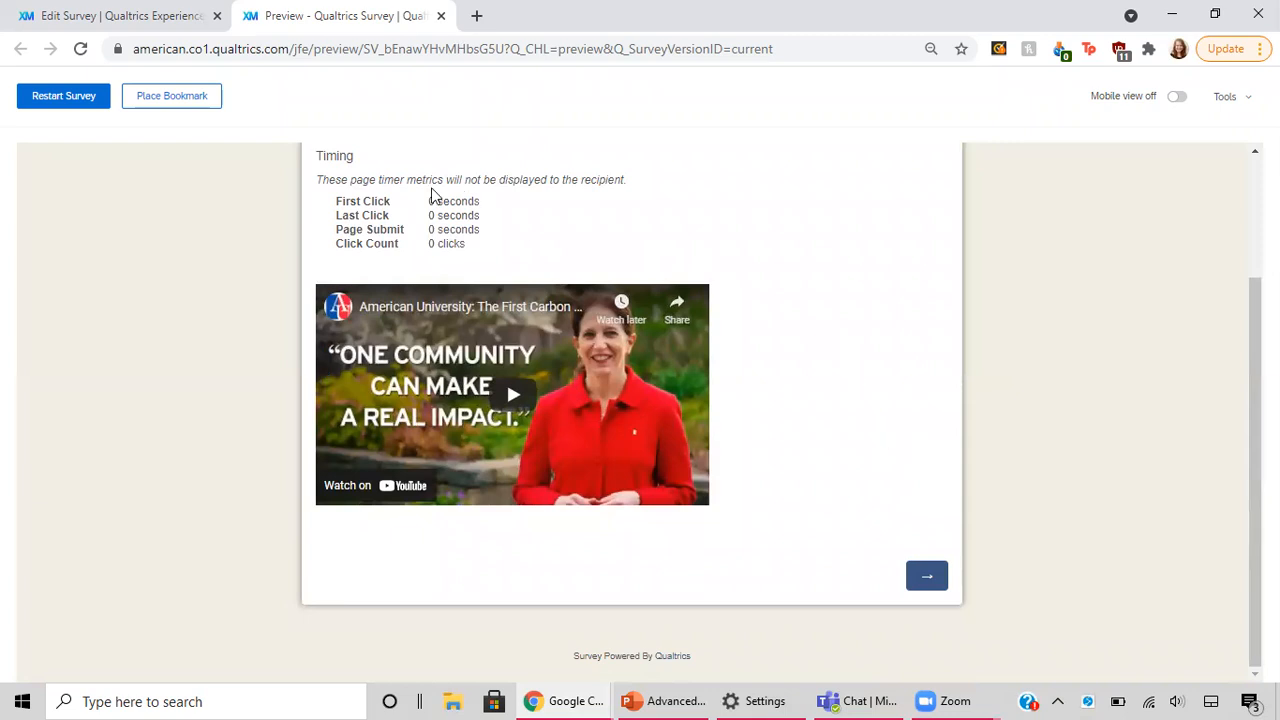
left_click_drag(363, 180, 605, 199)
left_click(603, 175)
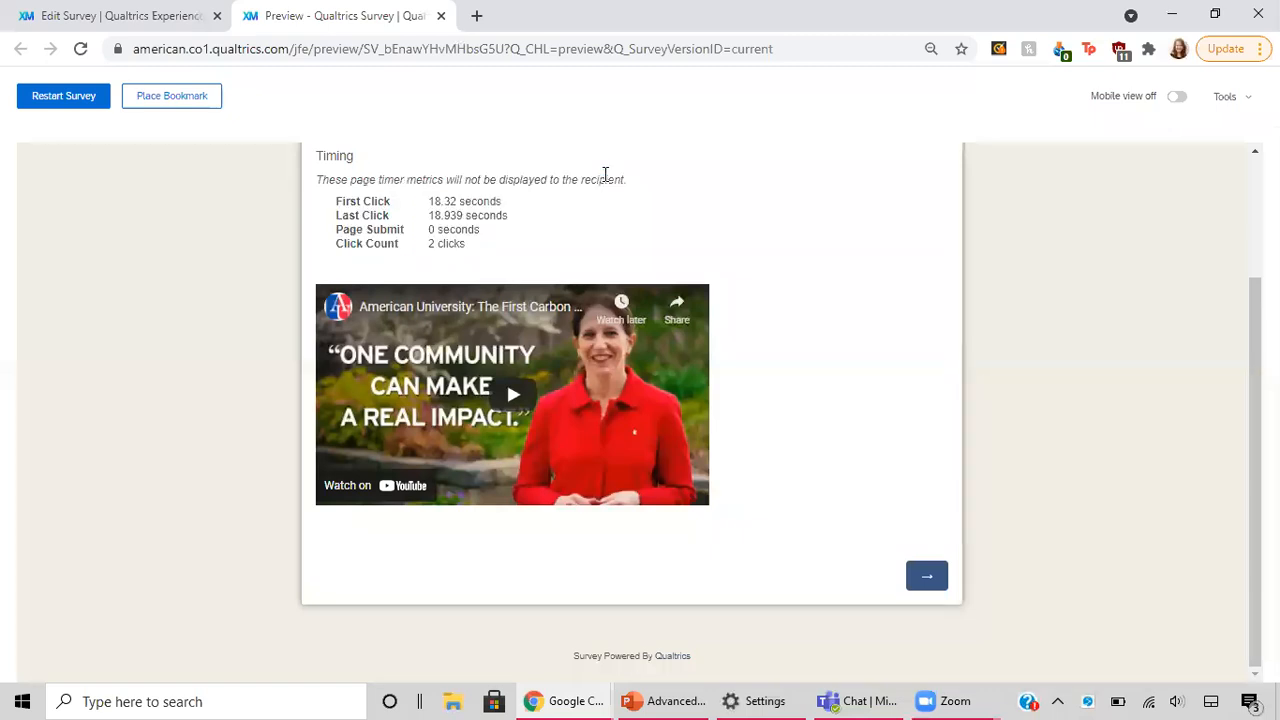
Step: Complete the preview past the "This video reflects how I feel" question without answering it, and restart the survey
left_click(930, 580)
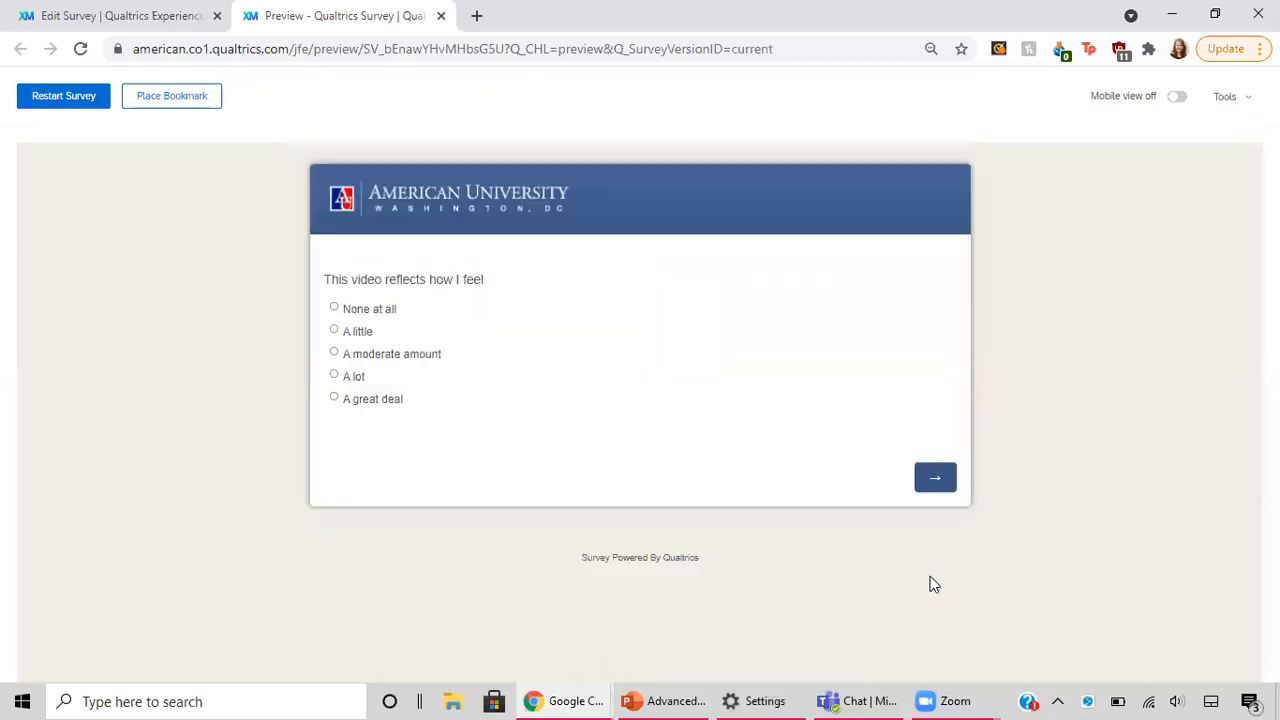
left_click(934, 484)
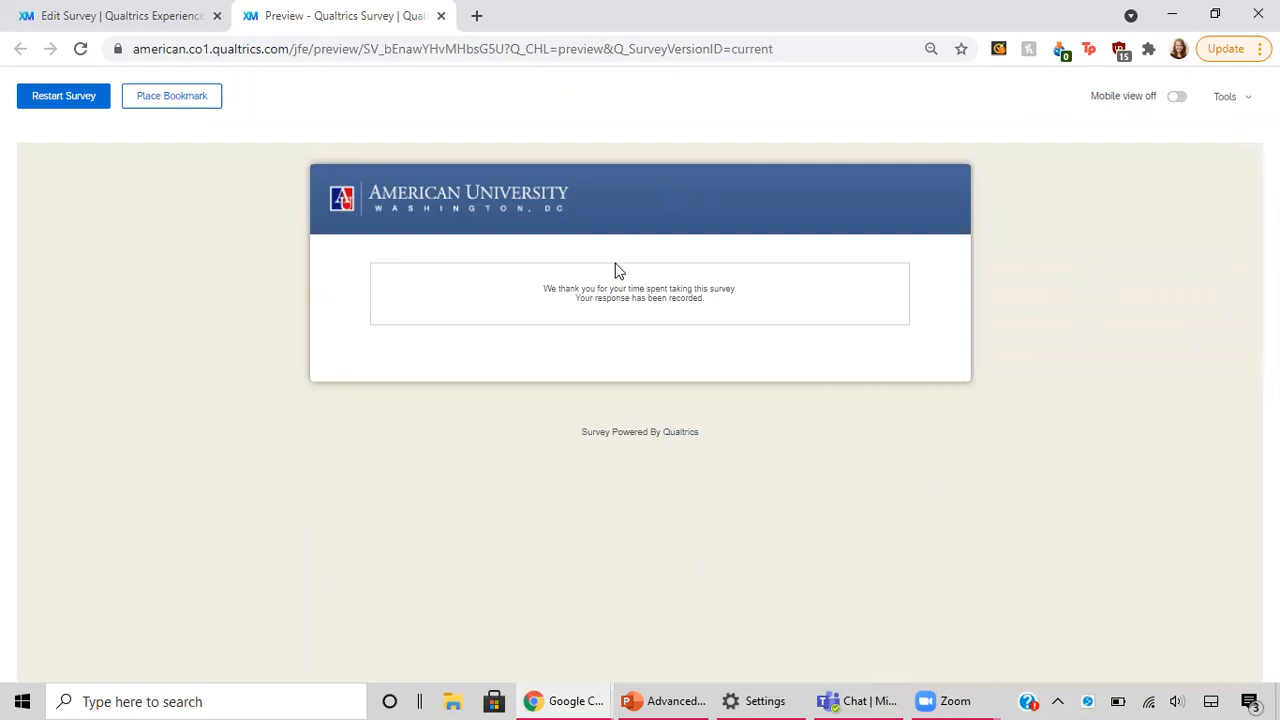
left_click(43, 105)
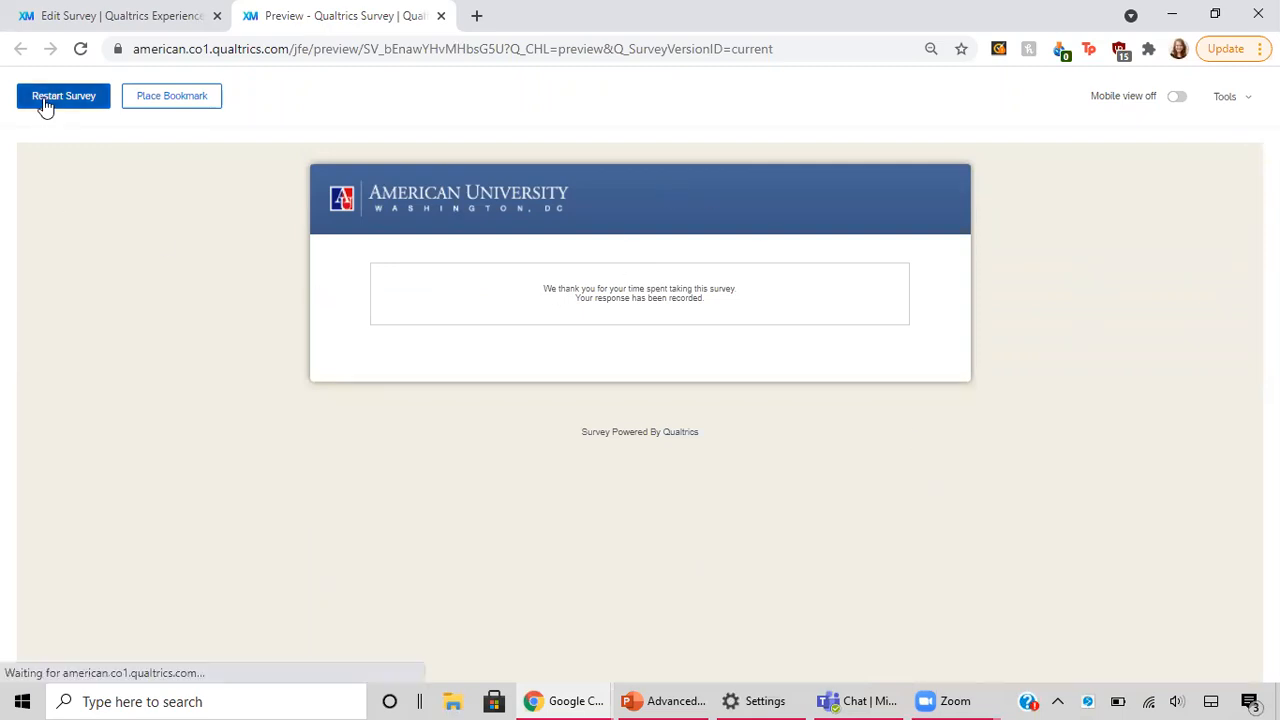
Step: Consent to the previewed survey with Yes and advance past the background questions without answering them
left_click(347, 357)
left_click(935, 459)
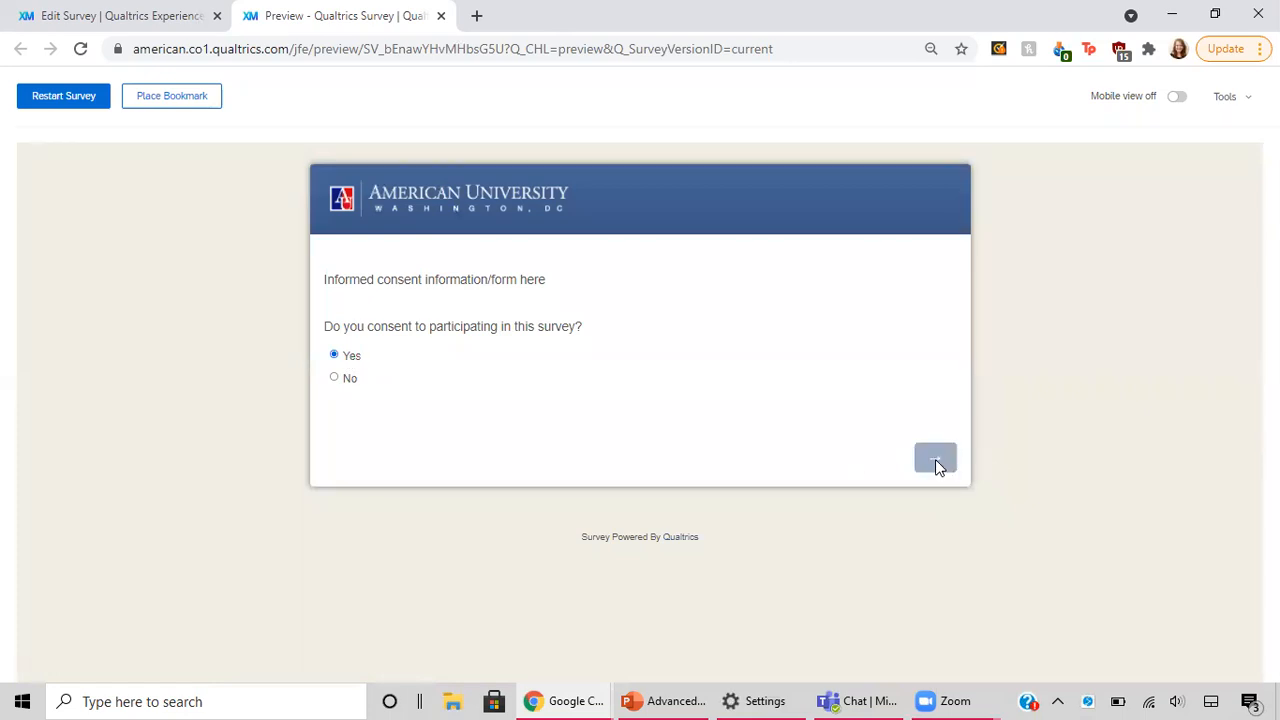
scroll(700, 445, "down", 3)
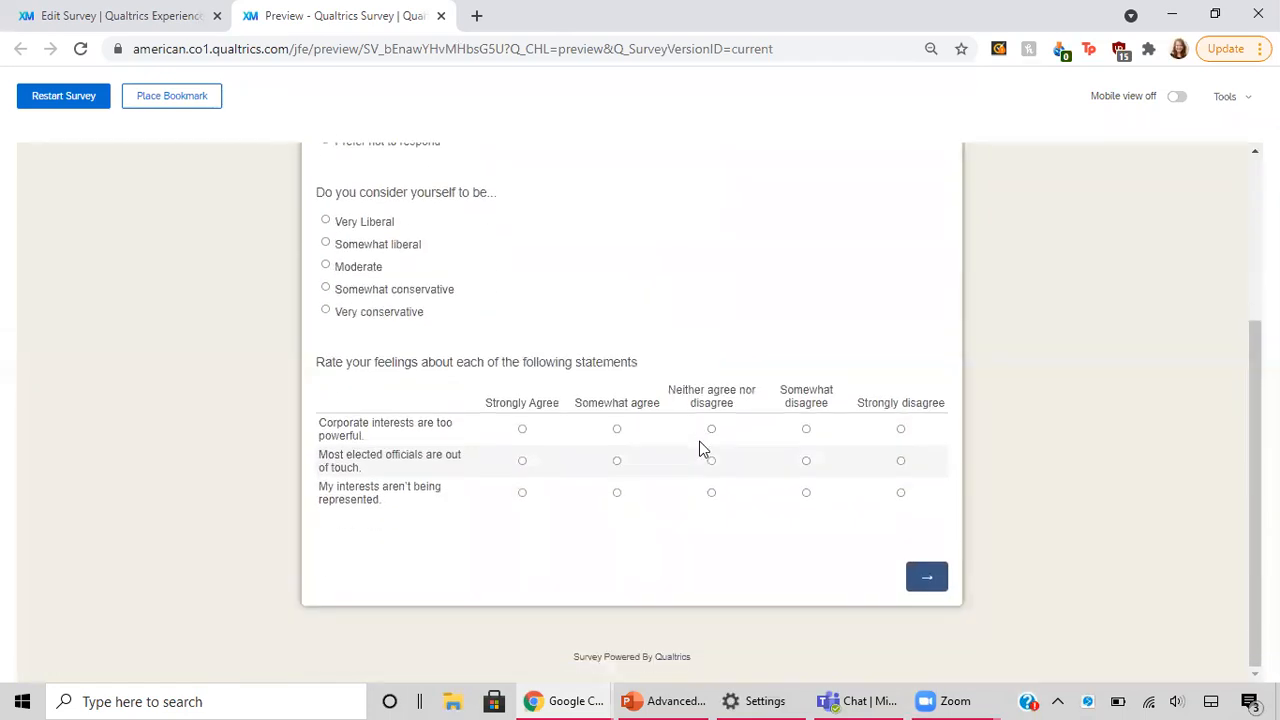
left_click(932, 585)
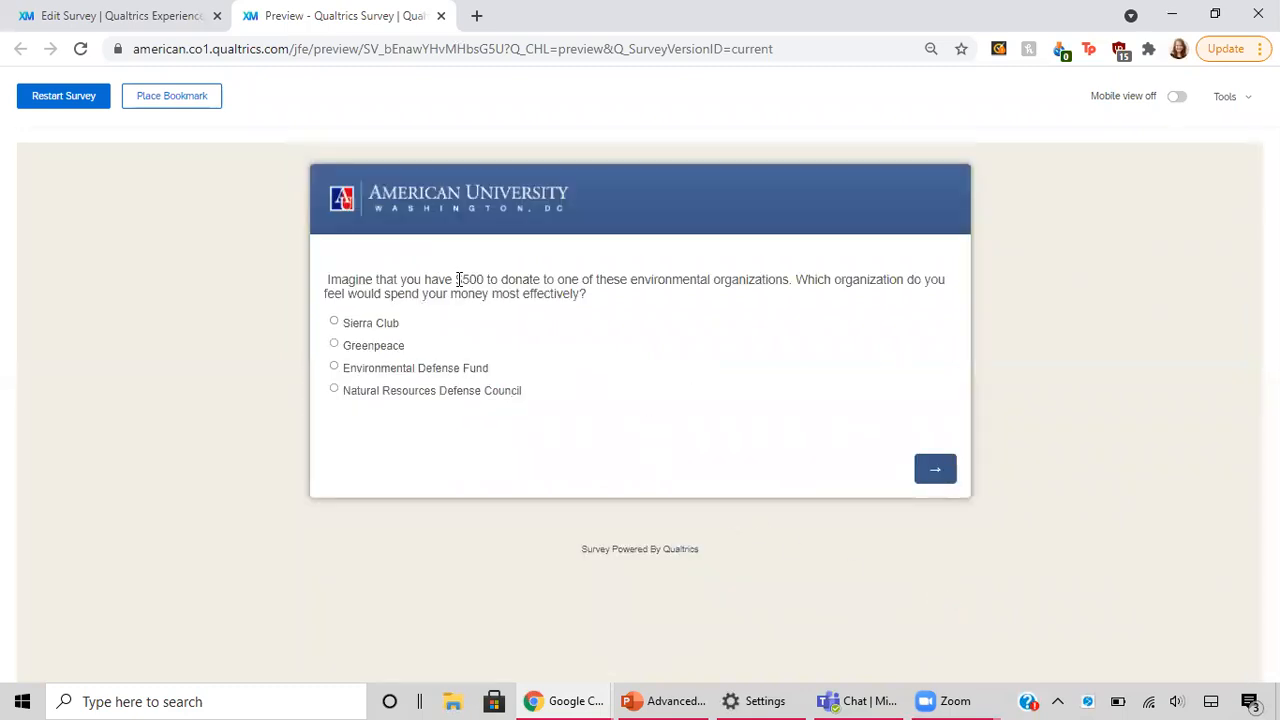
Step: Highlight the donation question's text from the $500 amount, and advance through the Greenpeace mission statement and slider pages without answering
left_click_drag(455, 280, 522, 296)
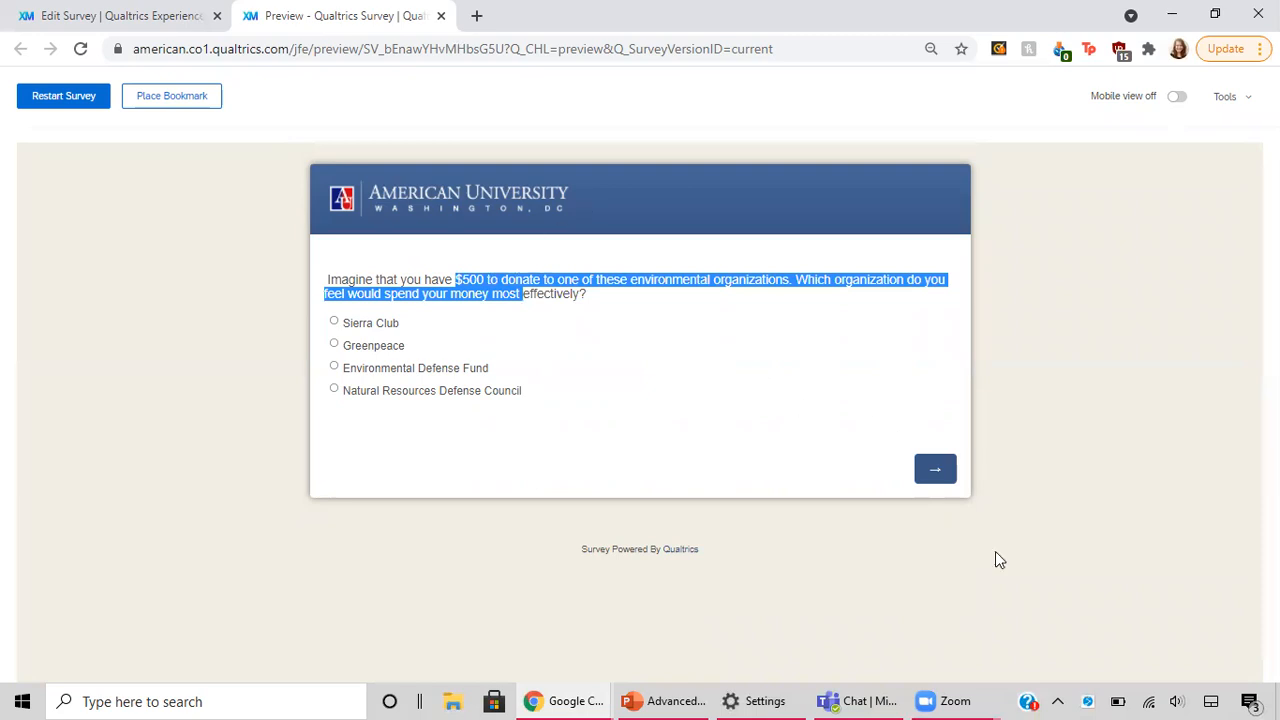
left_click(924, 478)
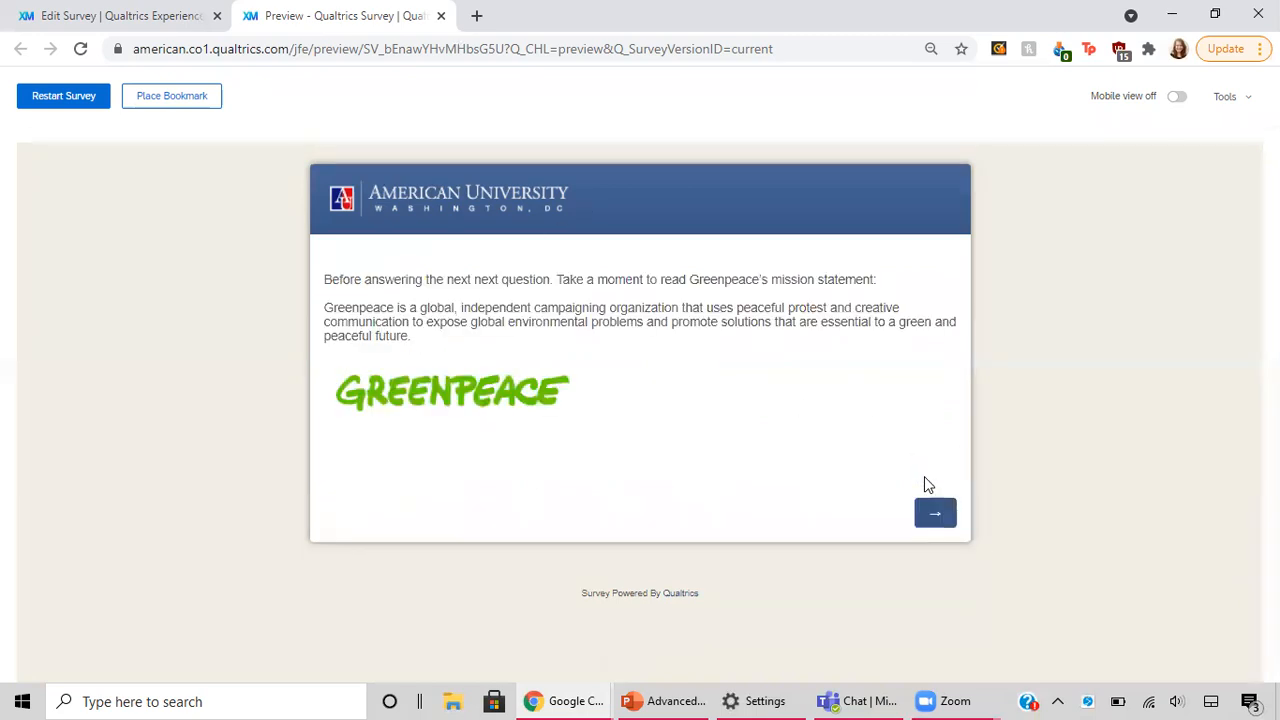
left_click_drag(399, 392, 623, 406)
left_click(944, 522)
left_click_drag(947, 526, 940, 466)
left_click(940, 466)
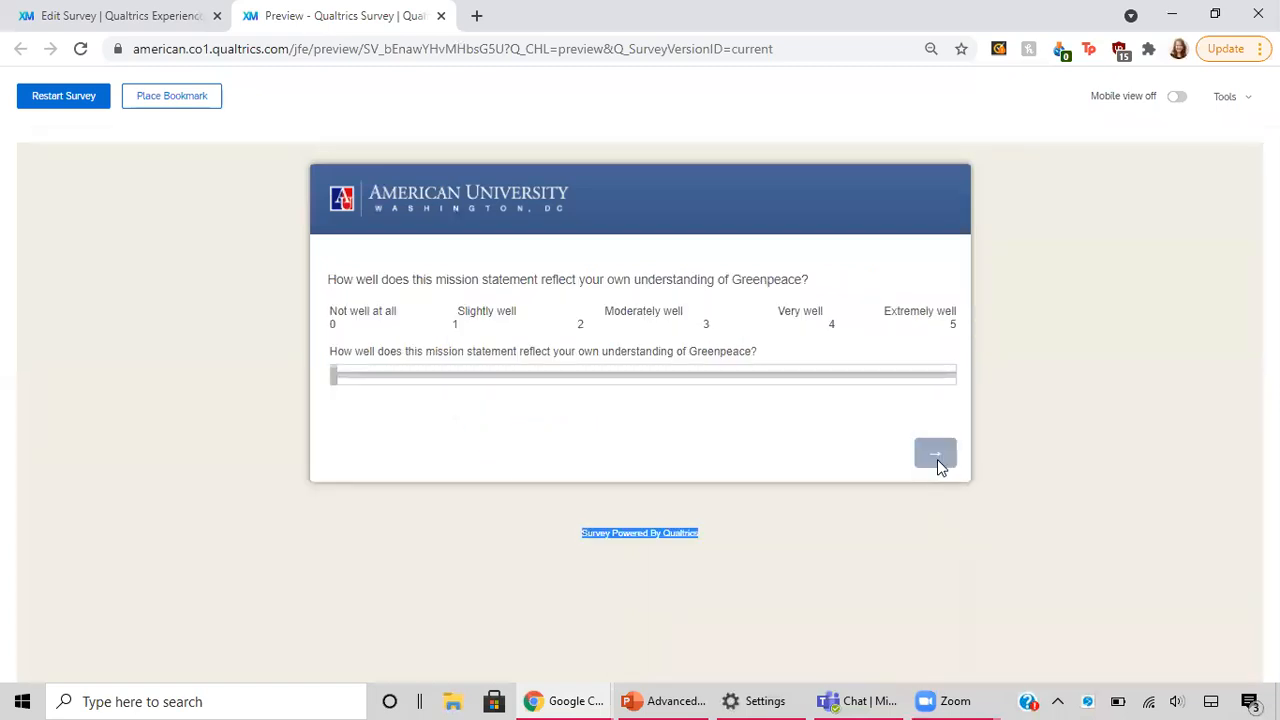
Step: Finish the preview past the video and the unanswered "This video reflects how I feel" question, and close it to return to the survey editor
scroll(940, 468, "down", 3)
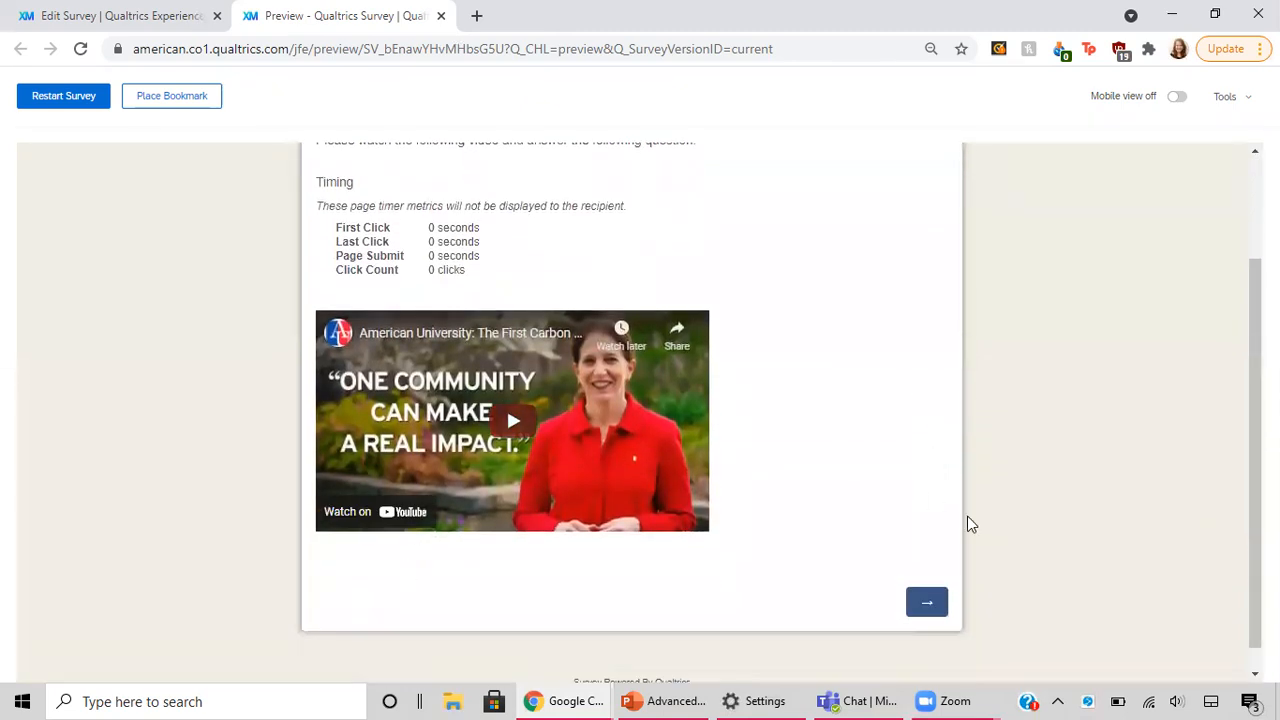
left_click(924, 602)
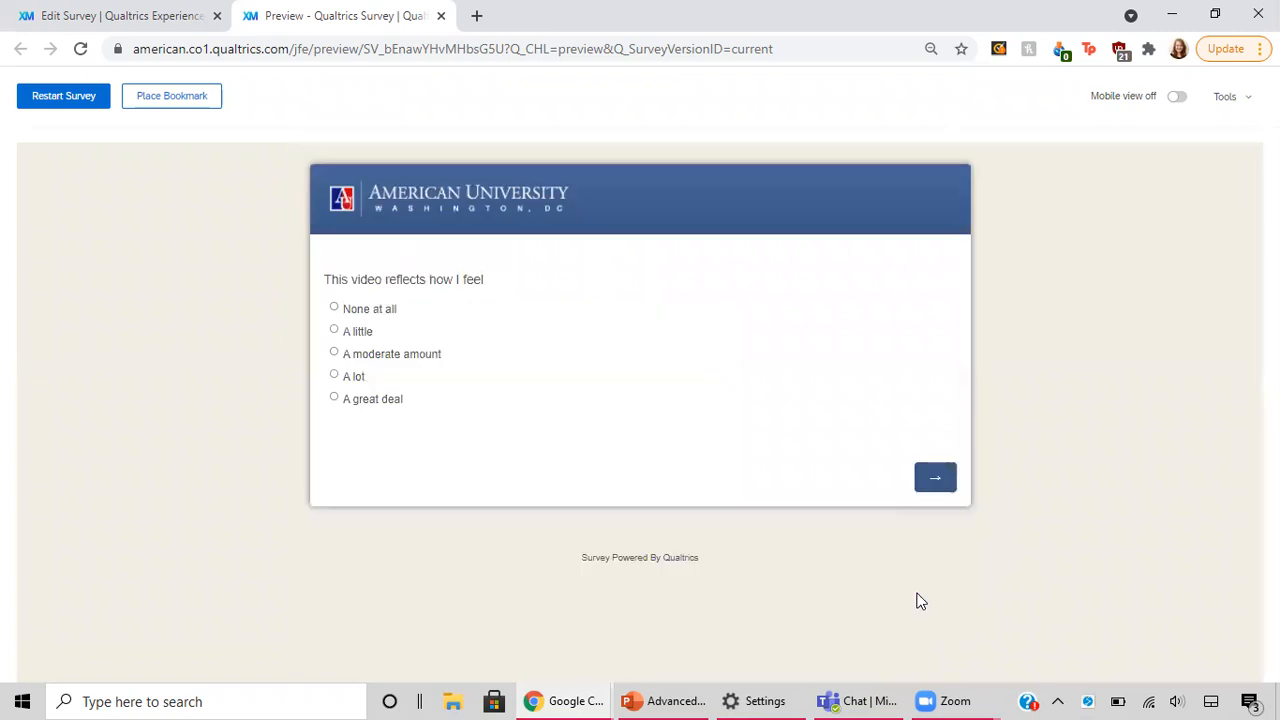
left_click(937, 484)
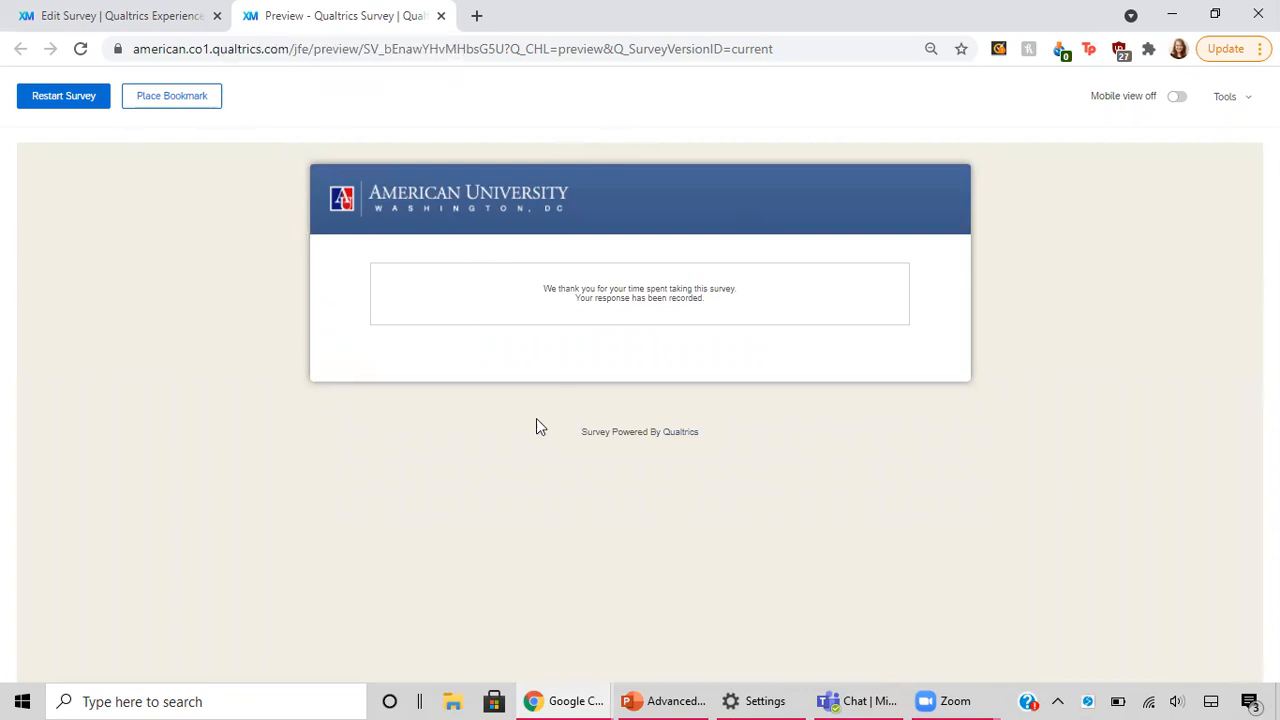
left_click(441, 17)
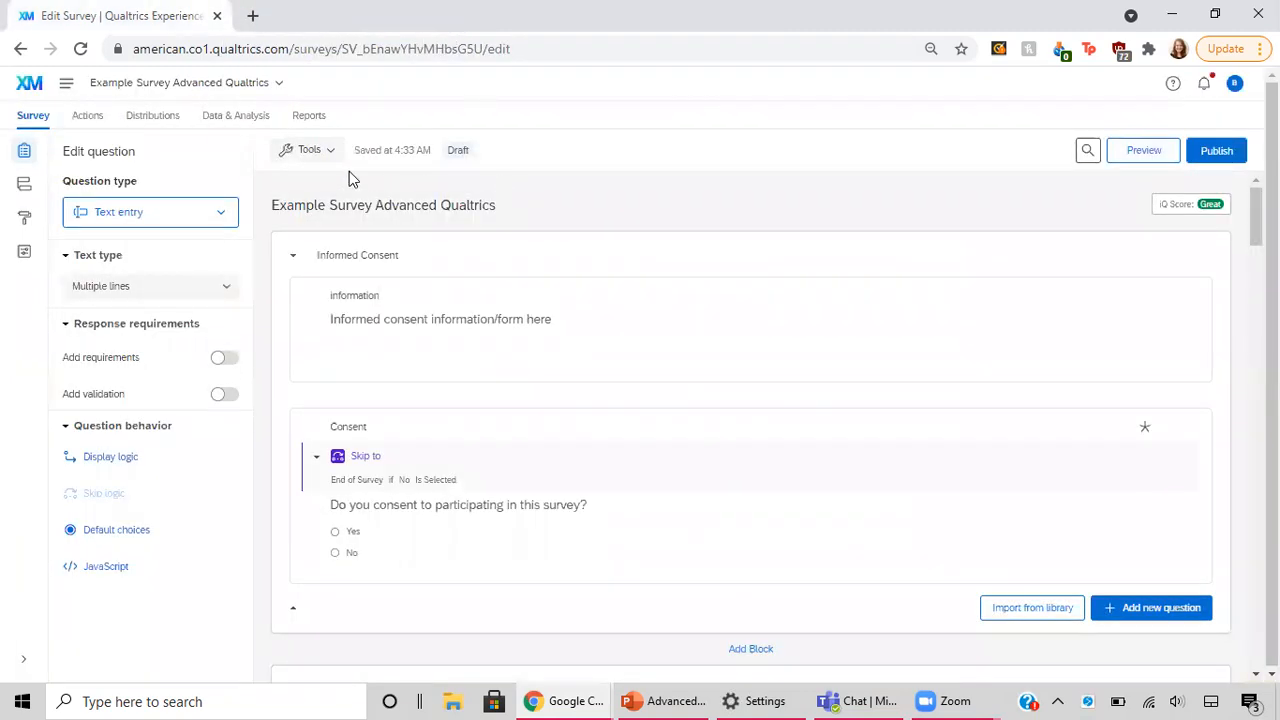